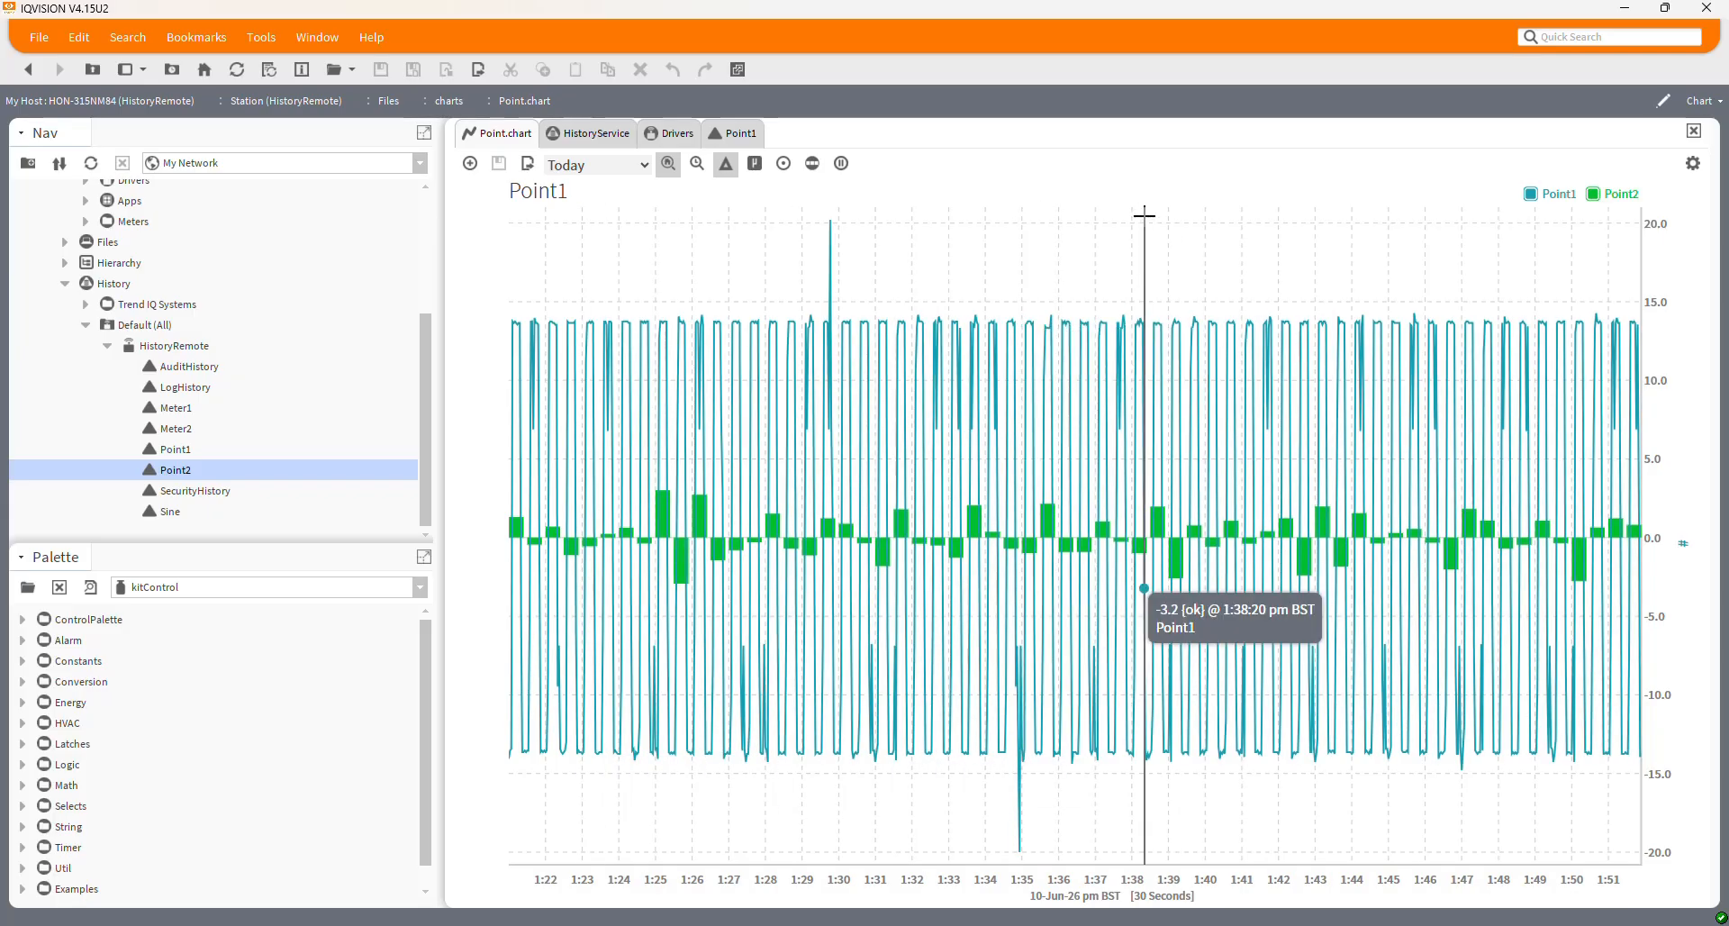
View Point1's 300-record history as a chart, return to the table, then bring SSMS forward
scroll(293, 387, "up", 3)
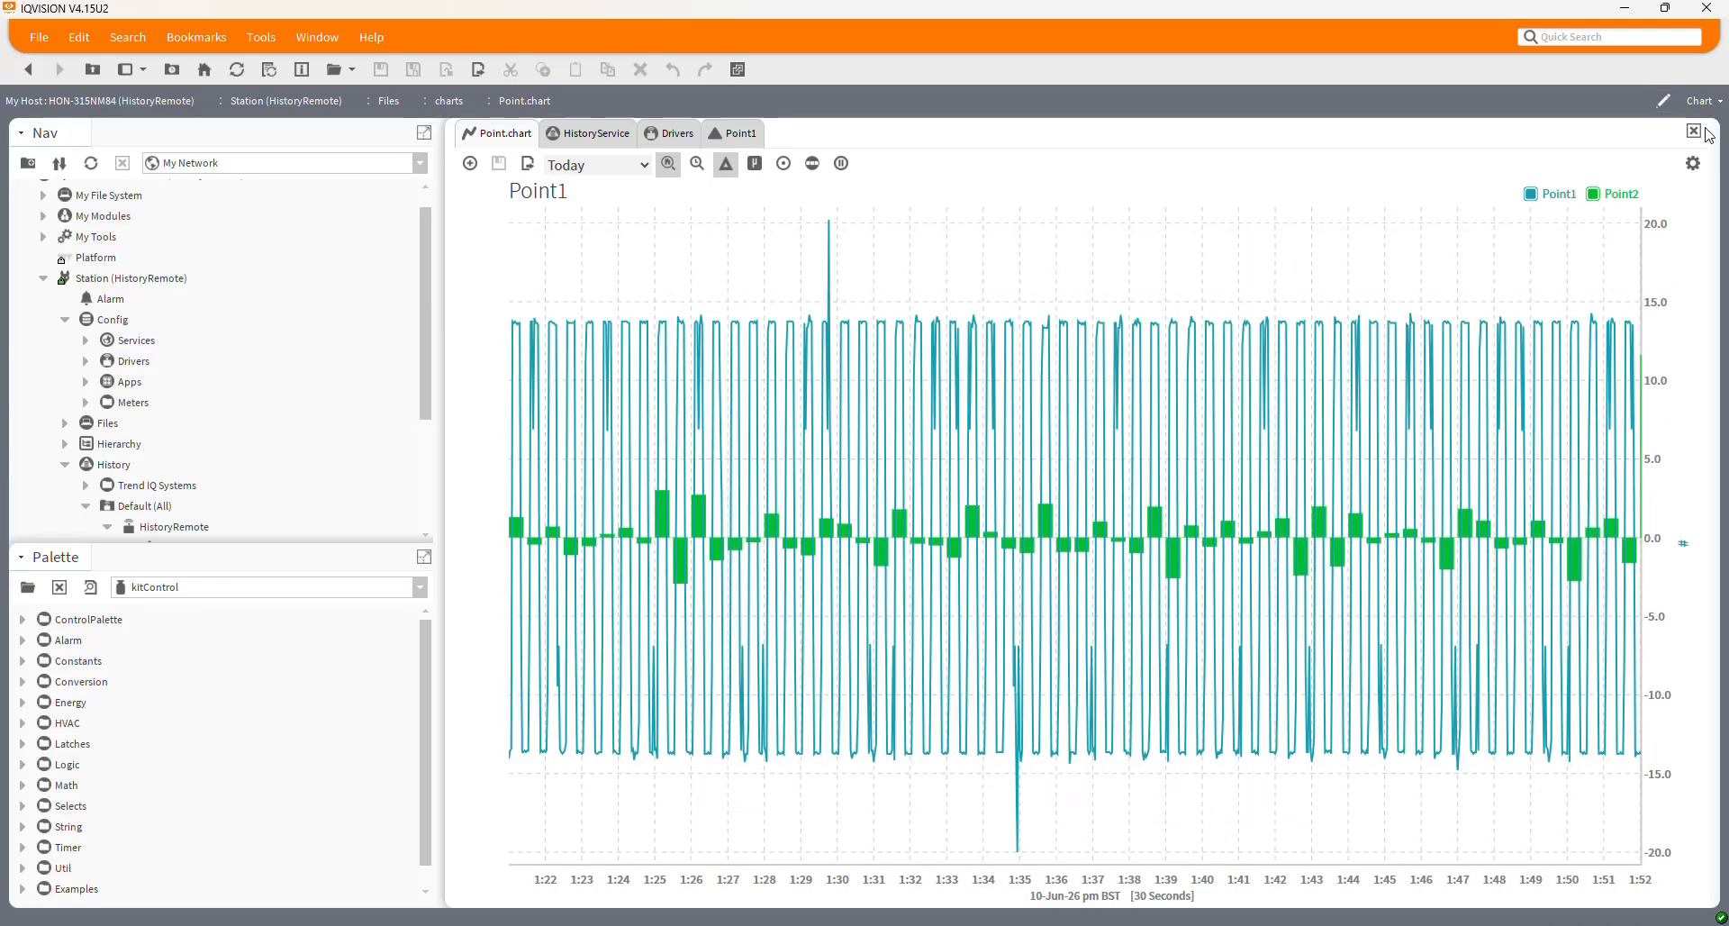
left_click(737, 137)
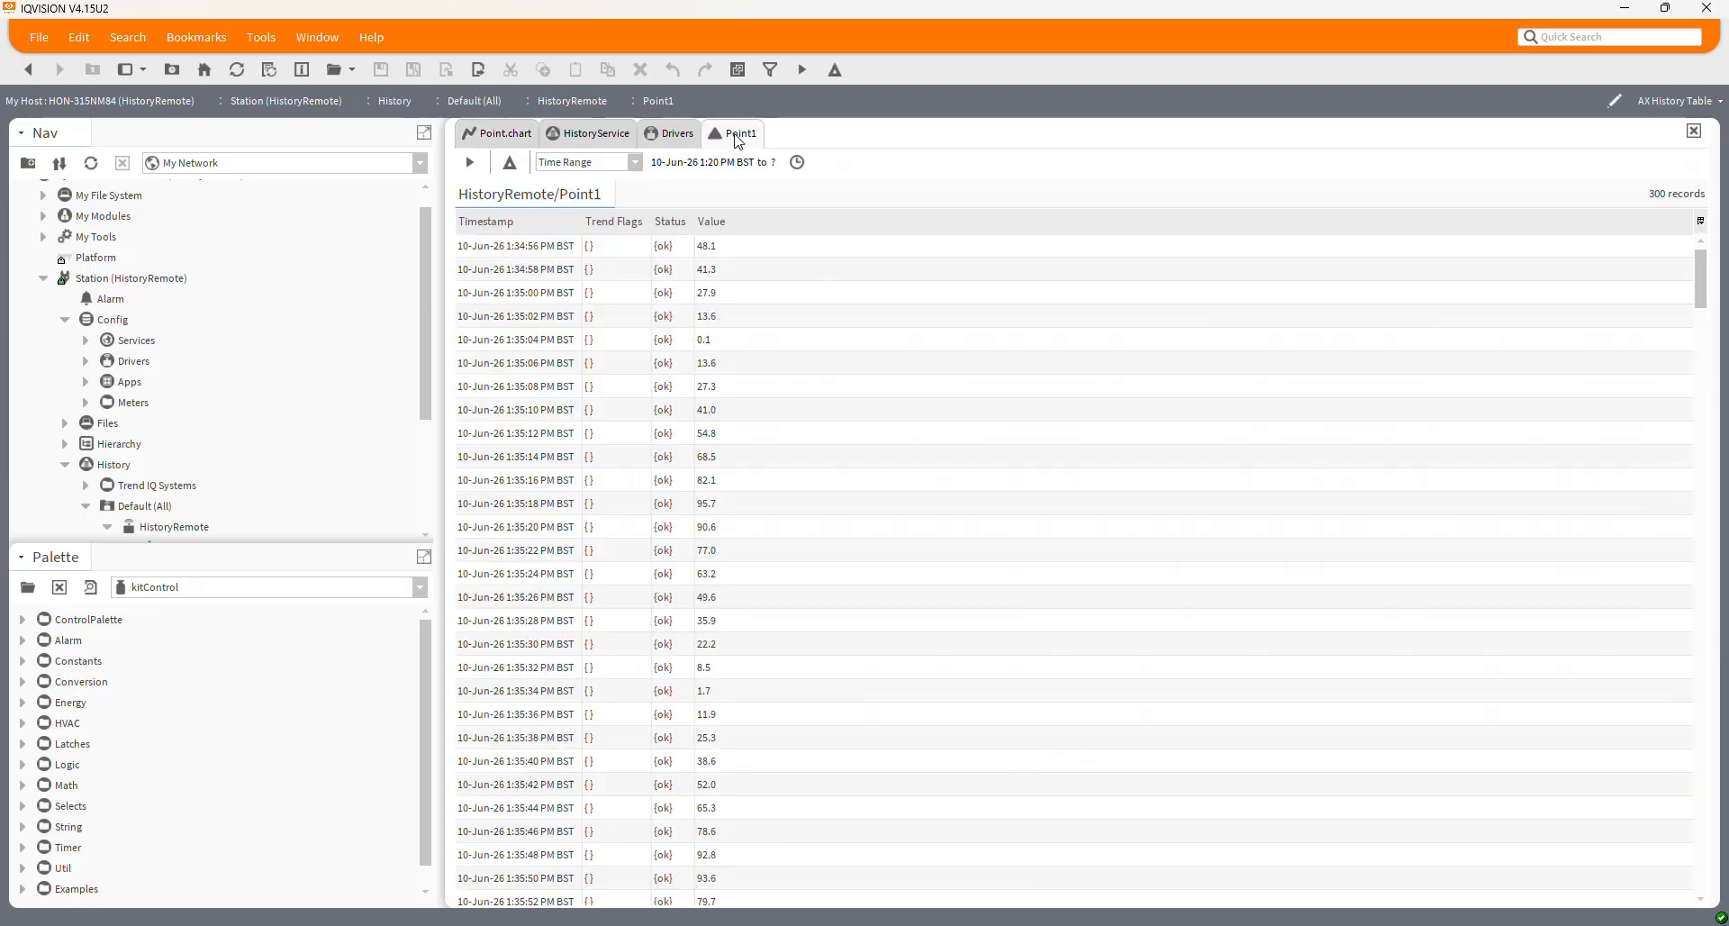
left_click(1700, 106)
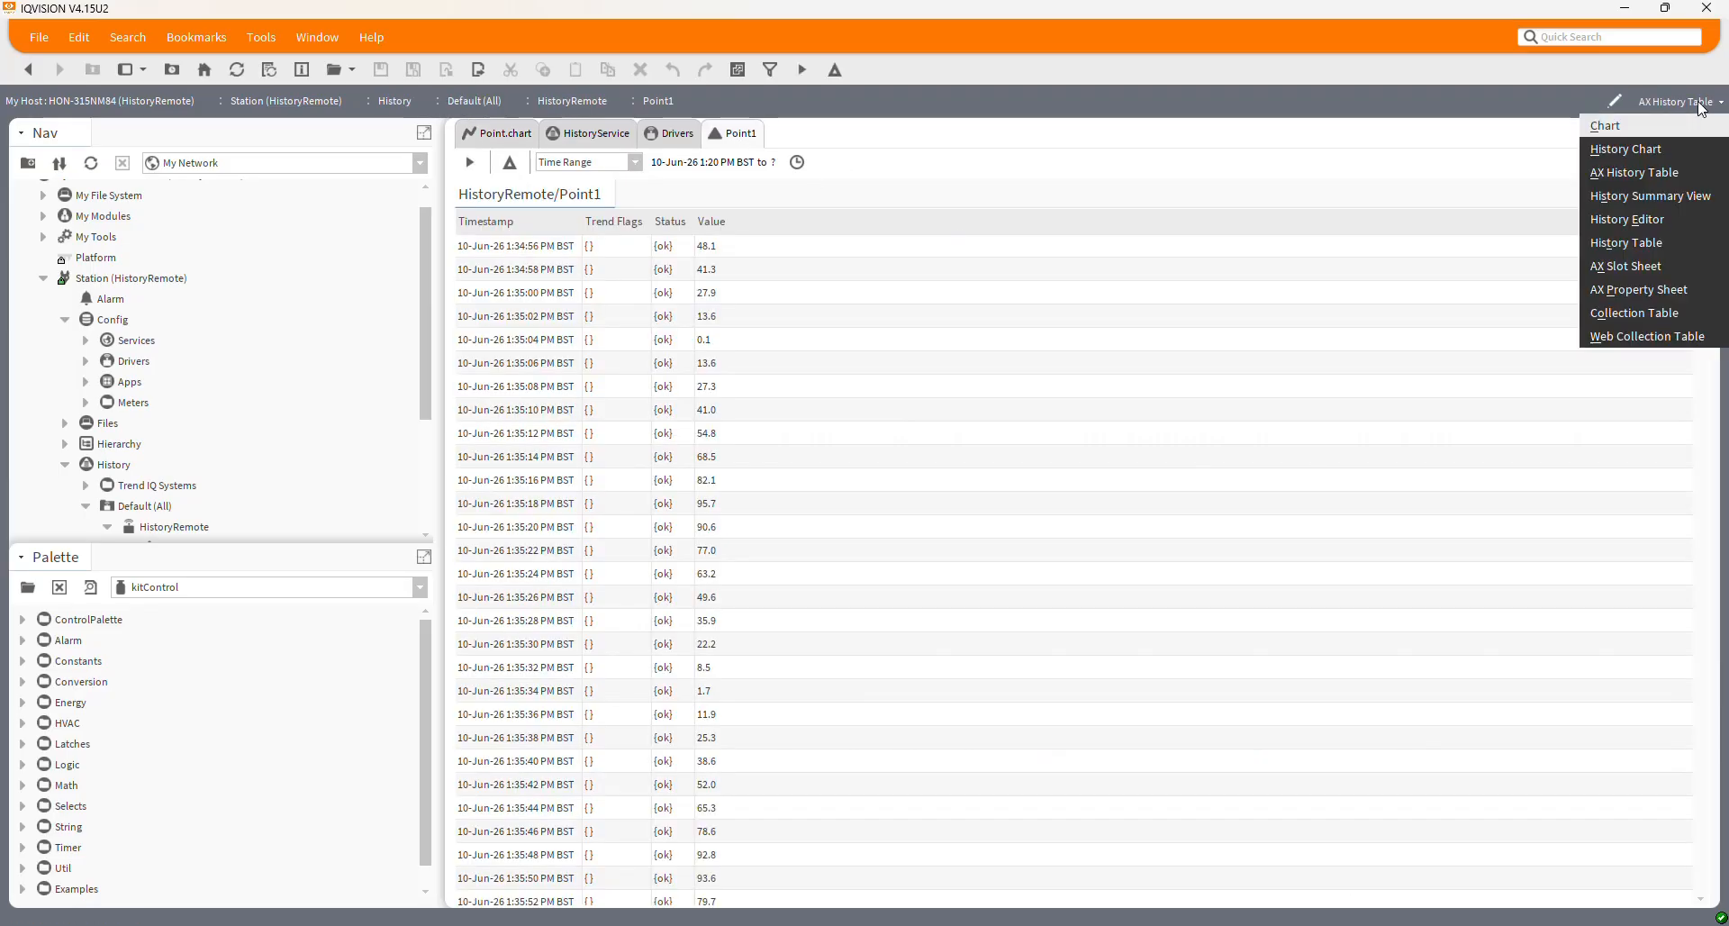
left_click(1630, 148)
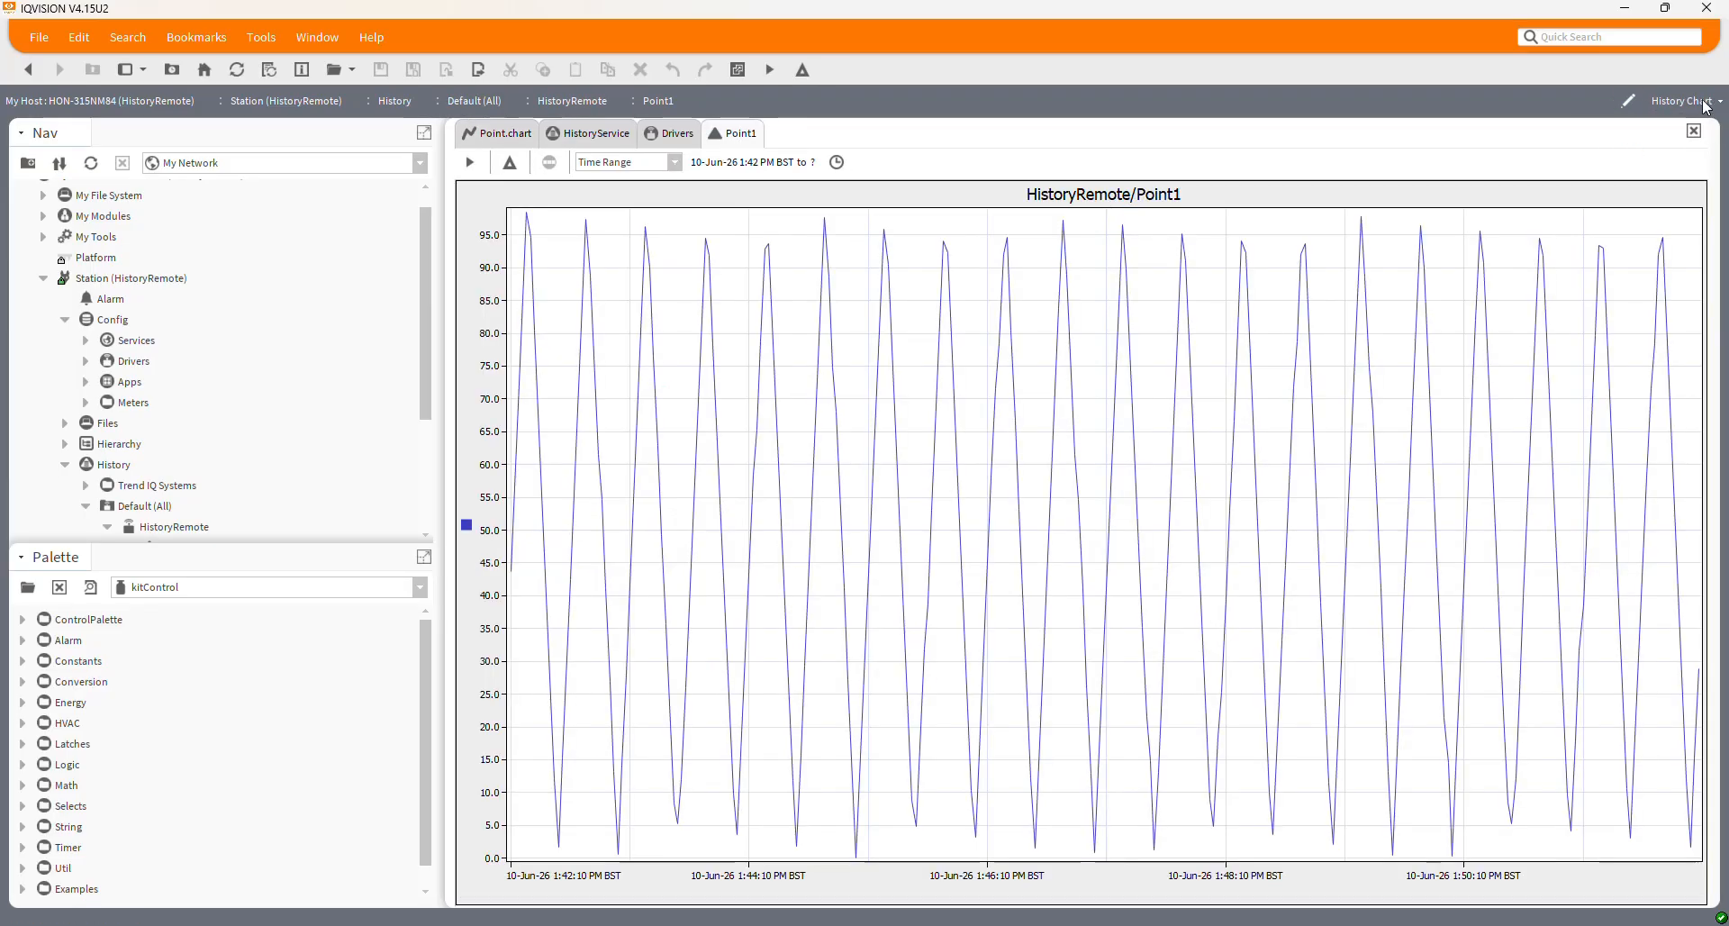
left_click(1706, 106)
left_click(1656, 169)
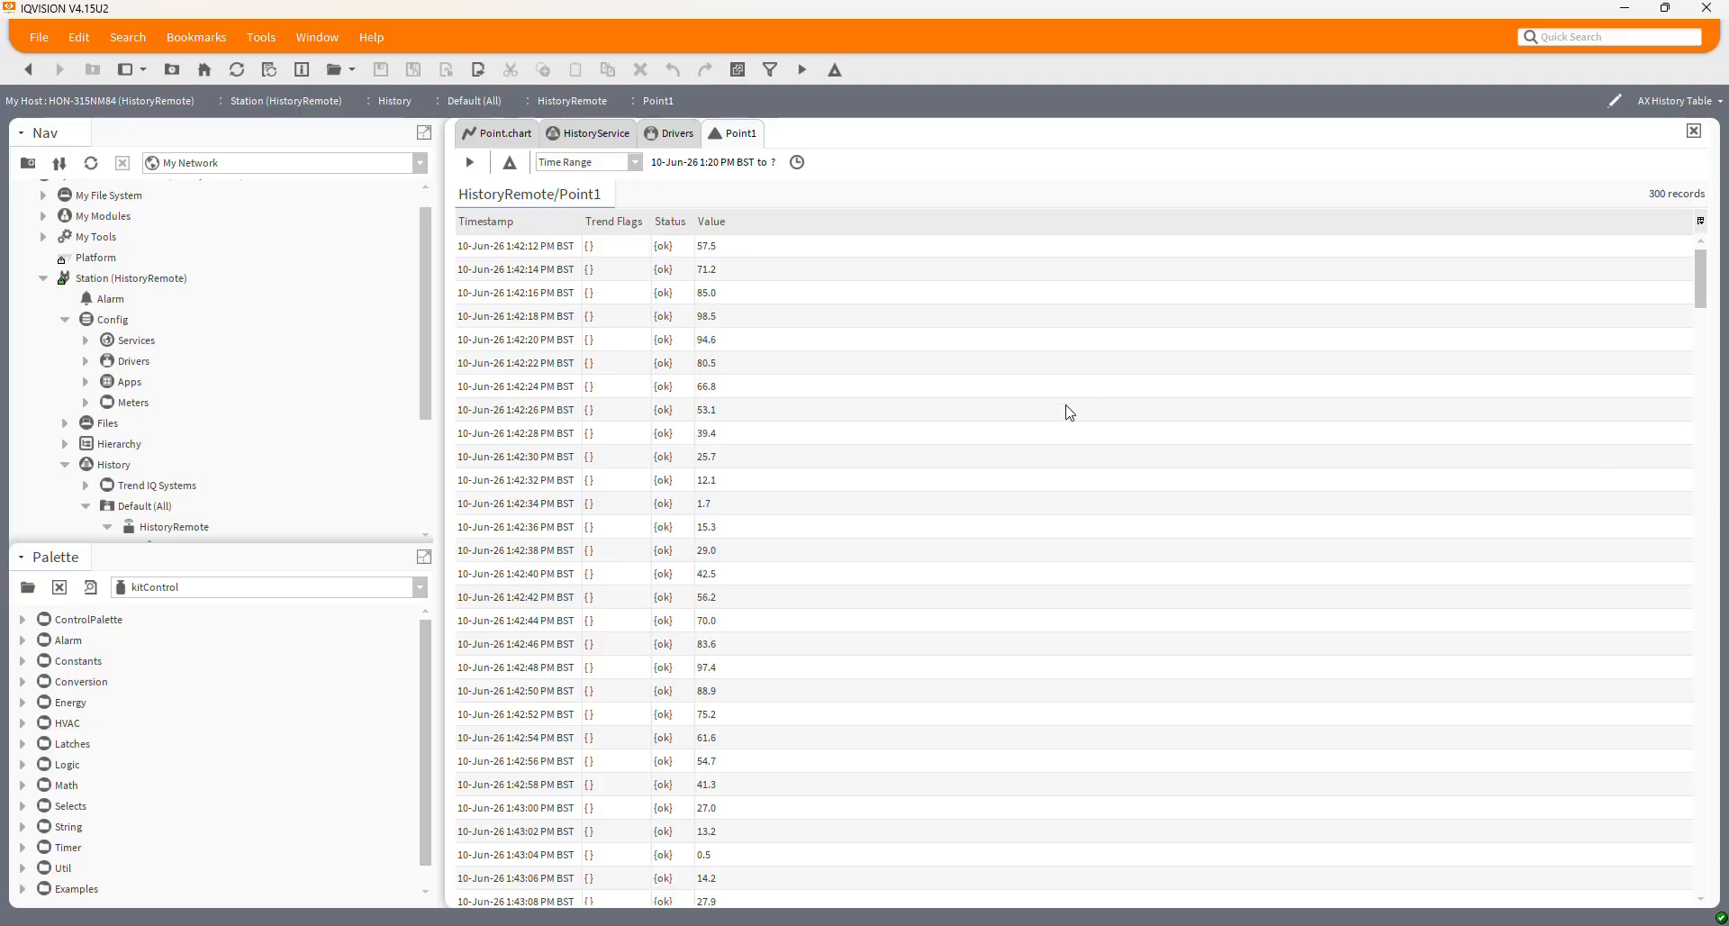
left_click(923, 925)
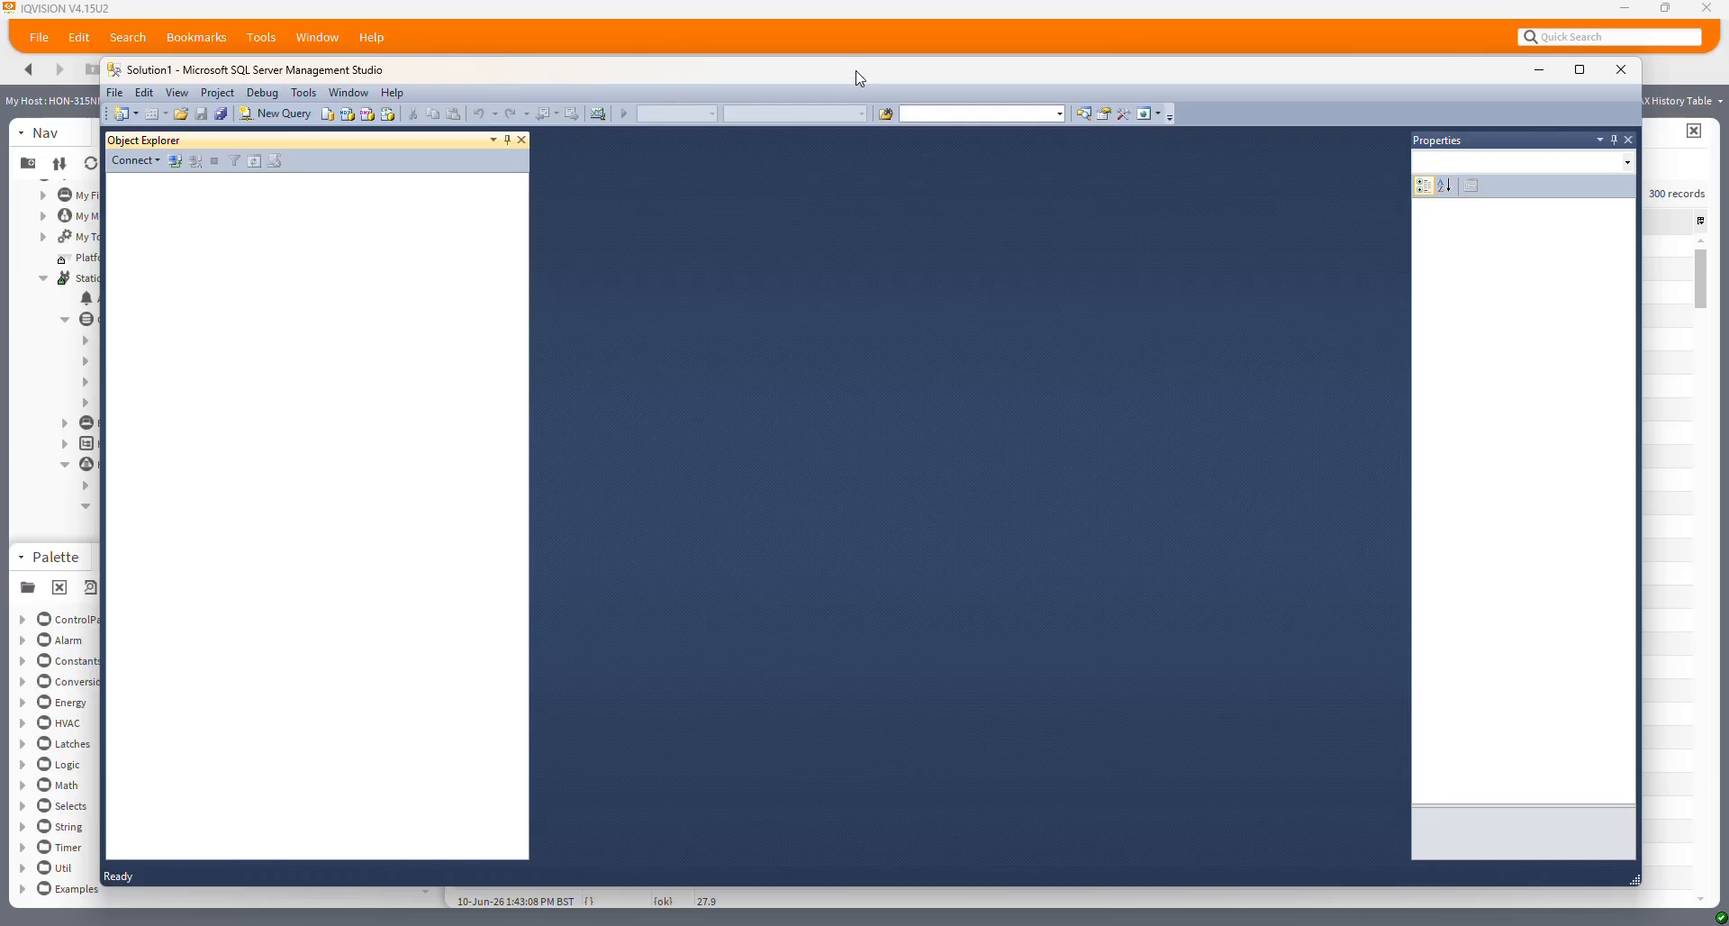
Connect to HON-315NM84\SQLEXPRESS as a Database Engine using Windows Authentication
mouse_move(860, 78)
left_mouse_down()
mouse_move(822, 73)
mouse_move(841, 73)
left_mouse_up()
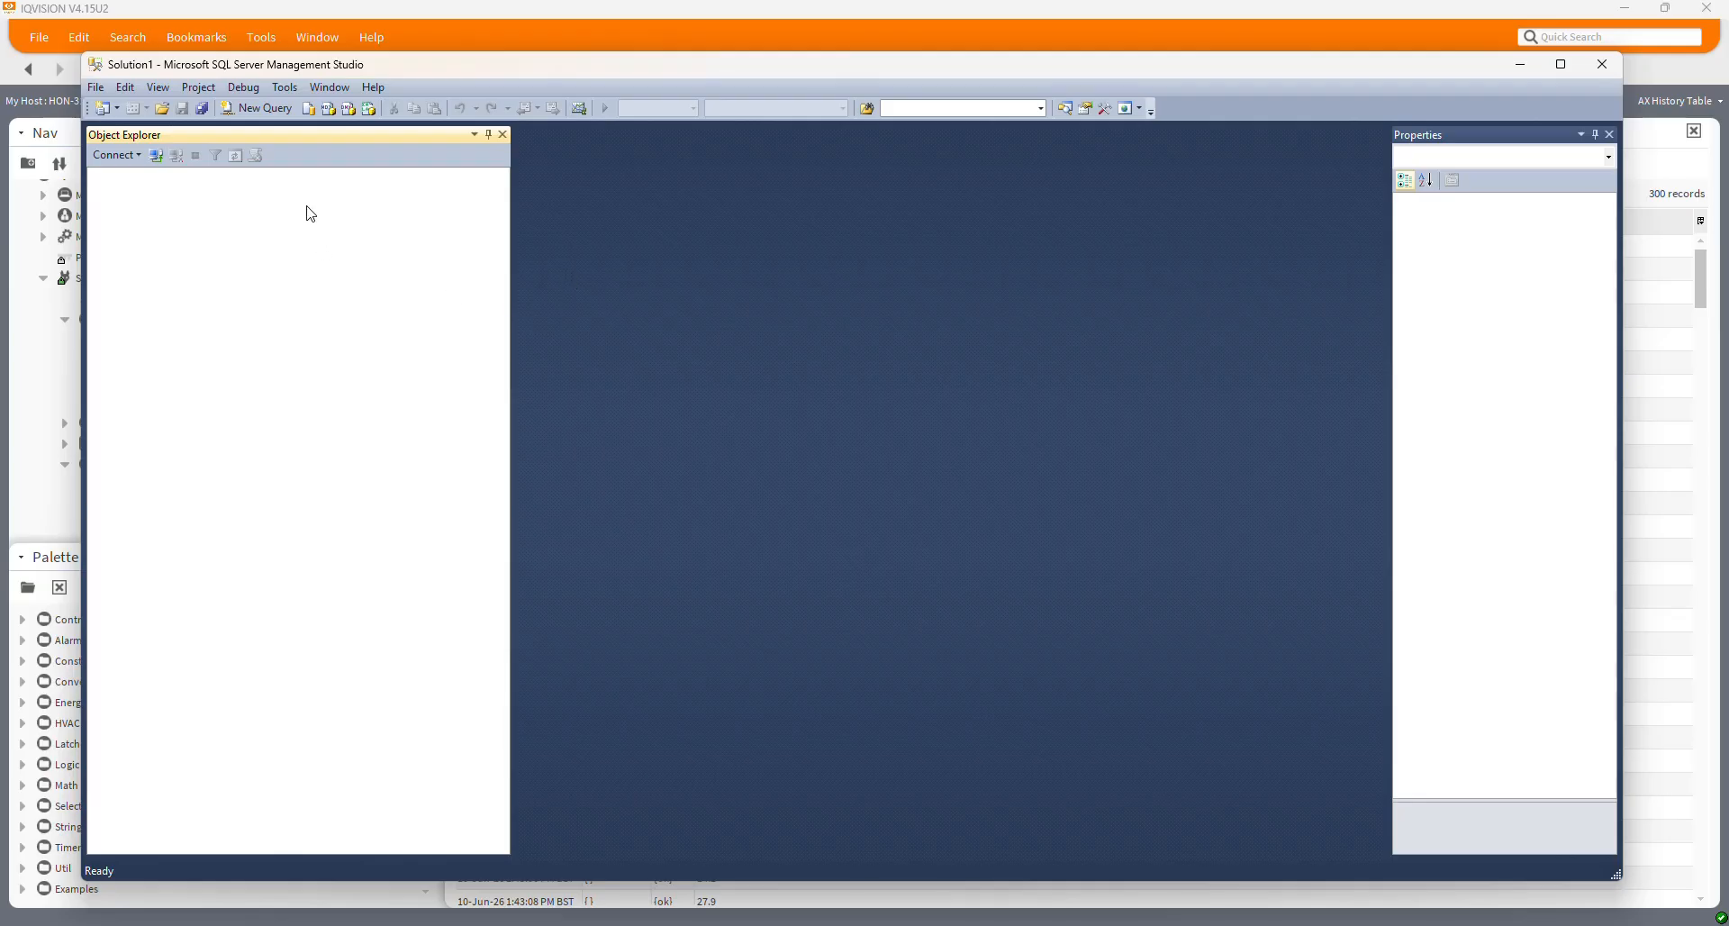
left_click(122, 155)
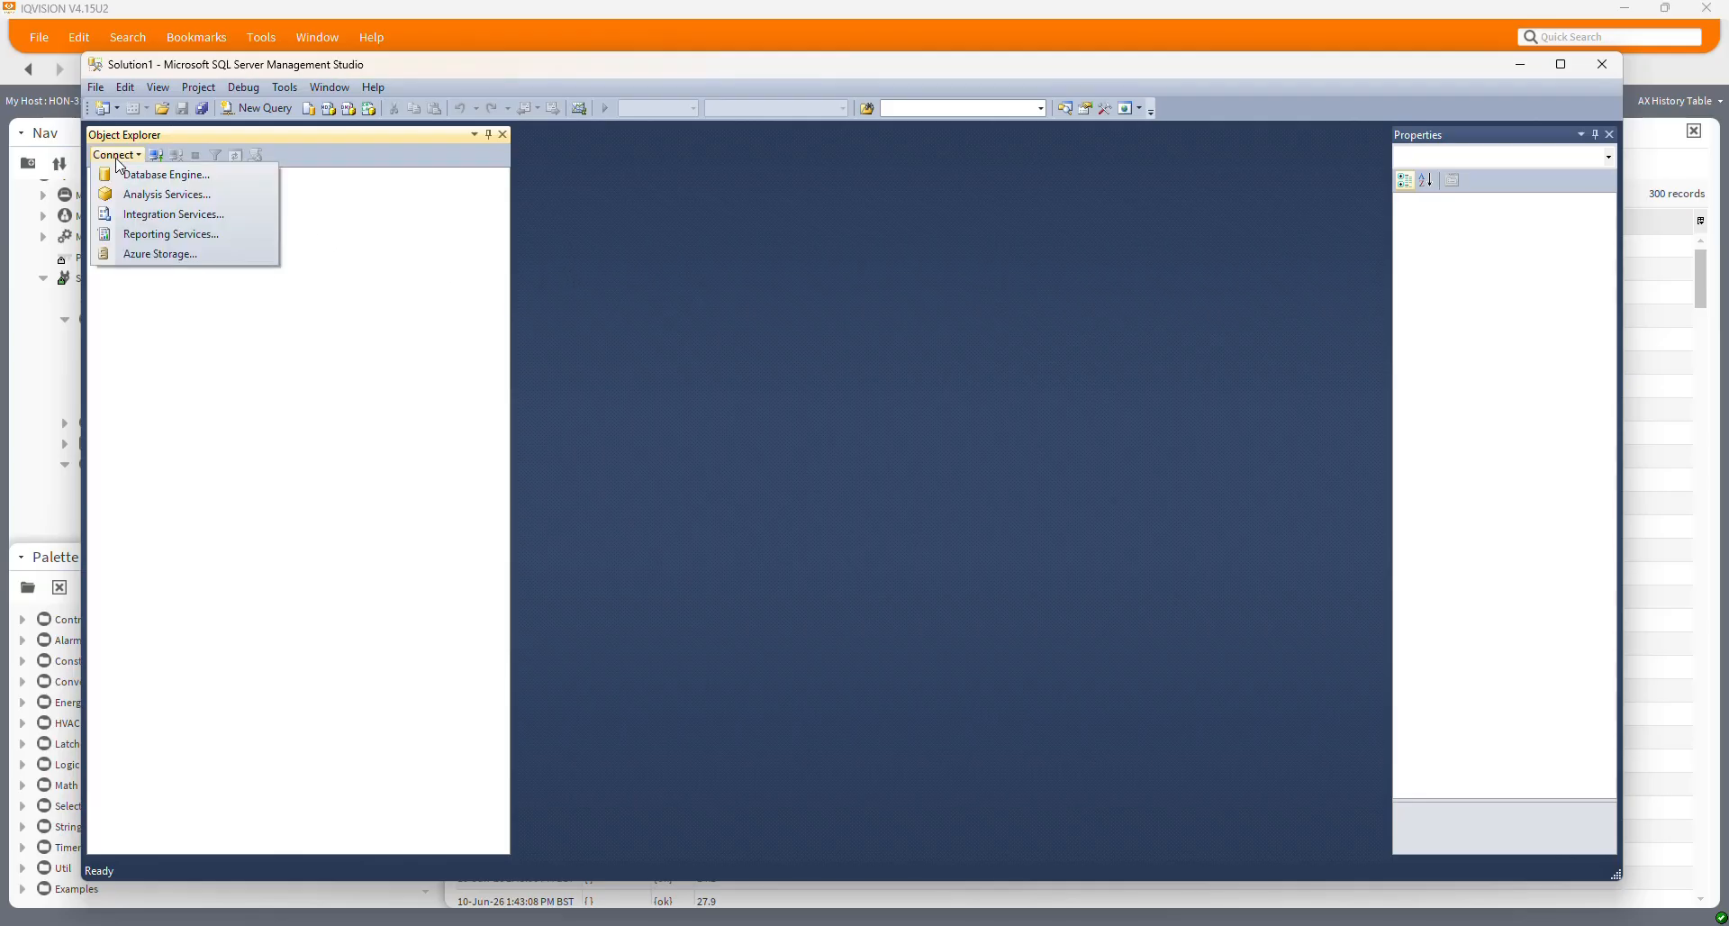
left_click(162, 175)
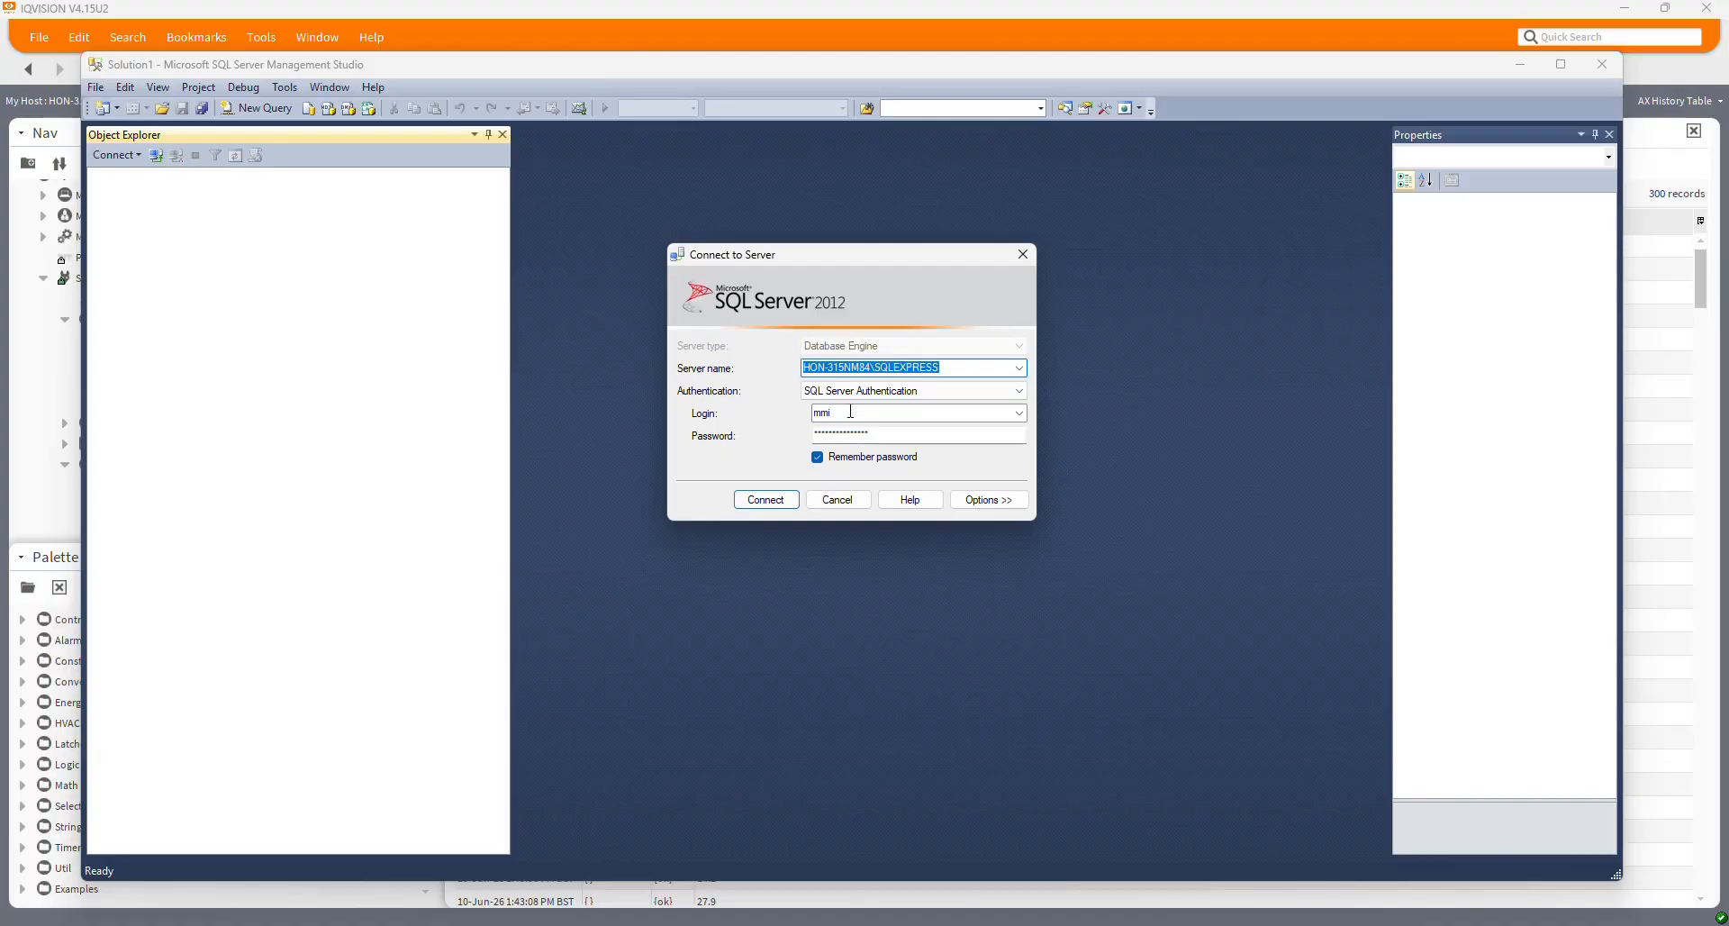
left_click(1018, 391)
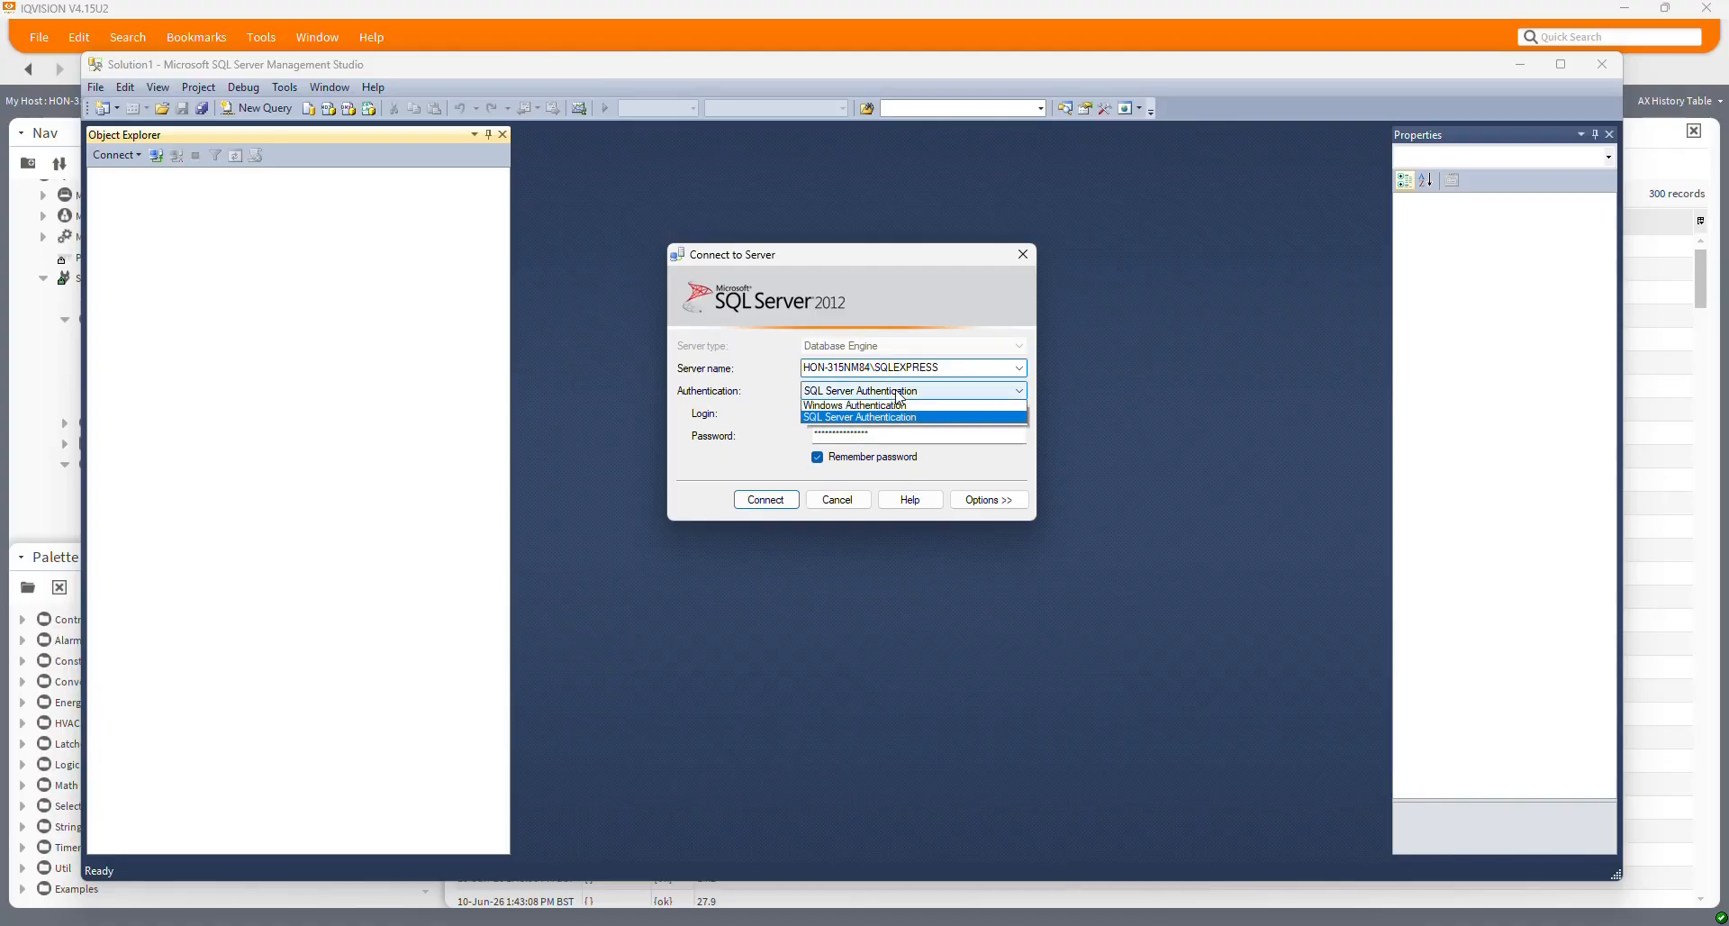
left_click(873, 414)
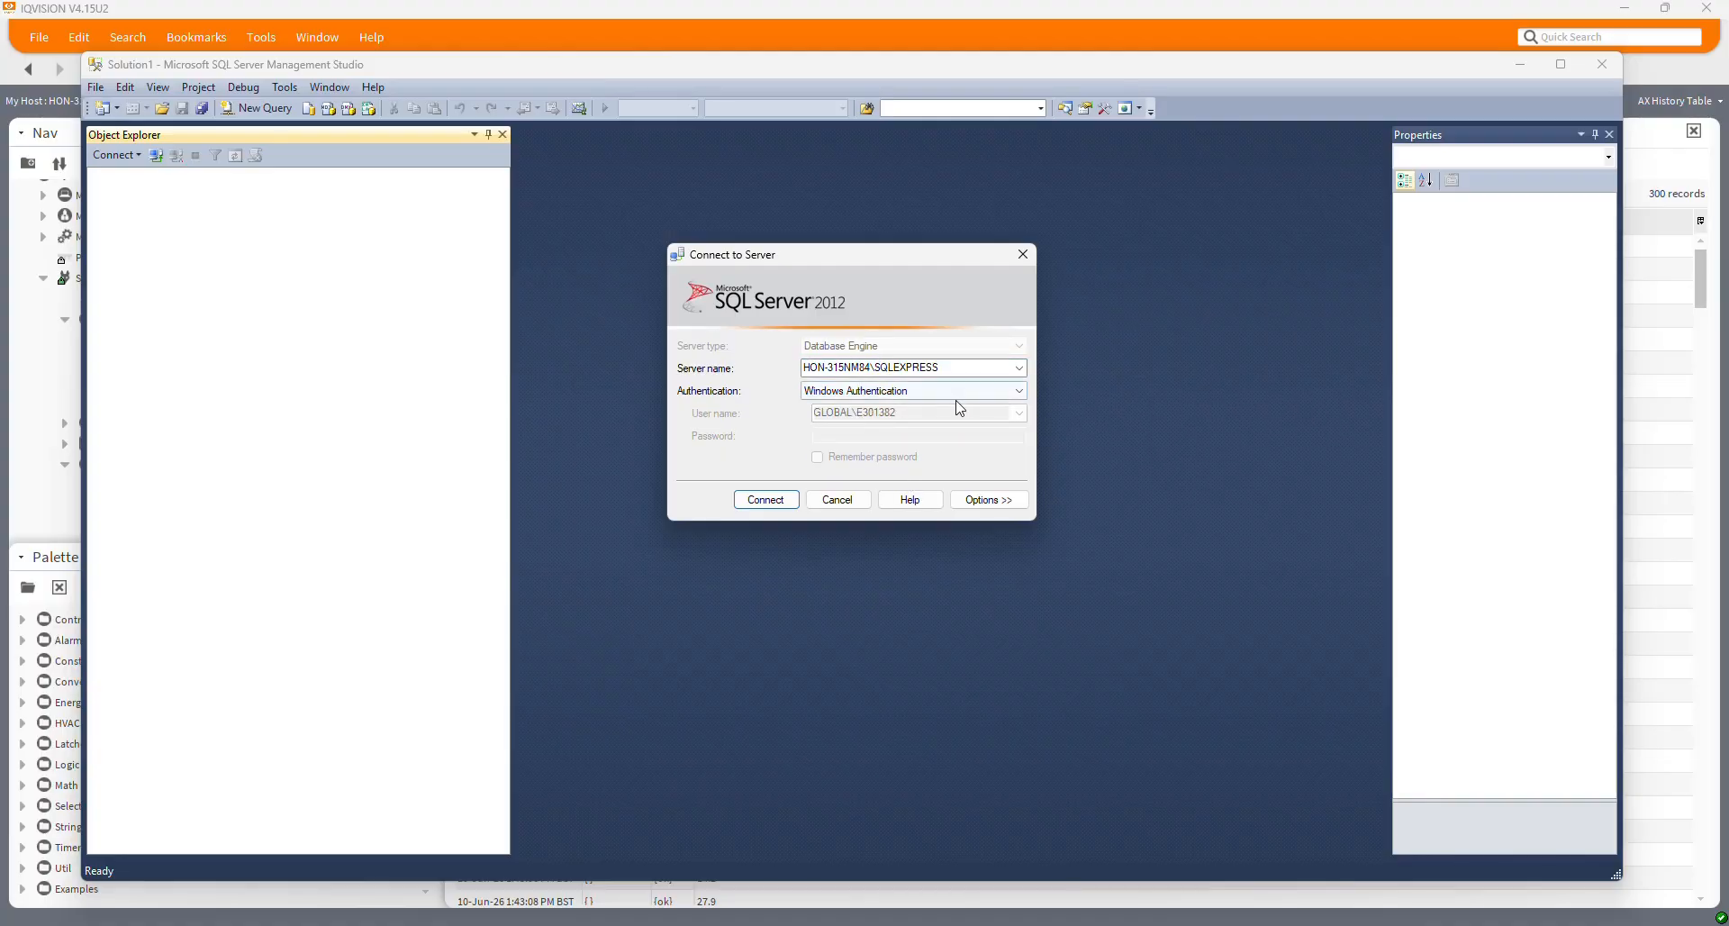
left_click(768, 500)
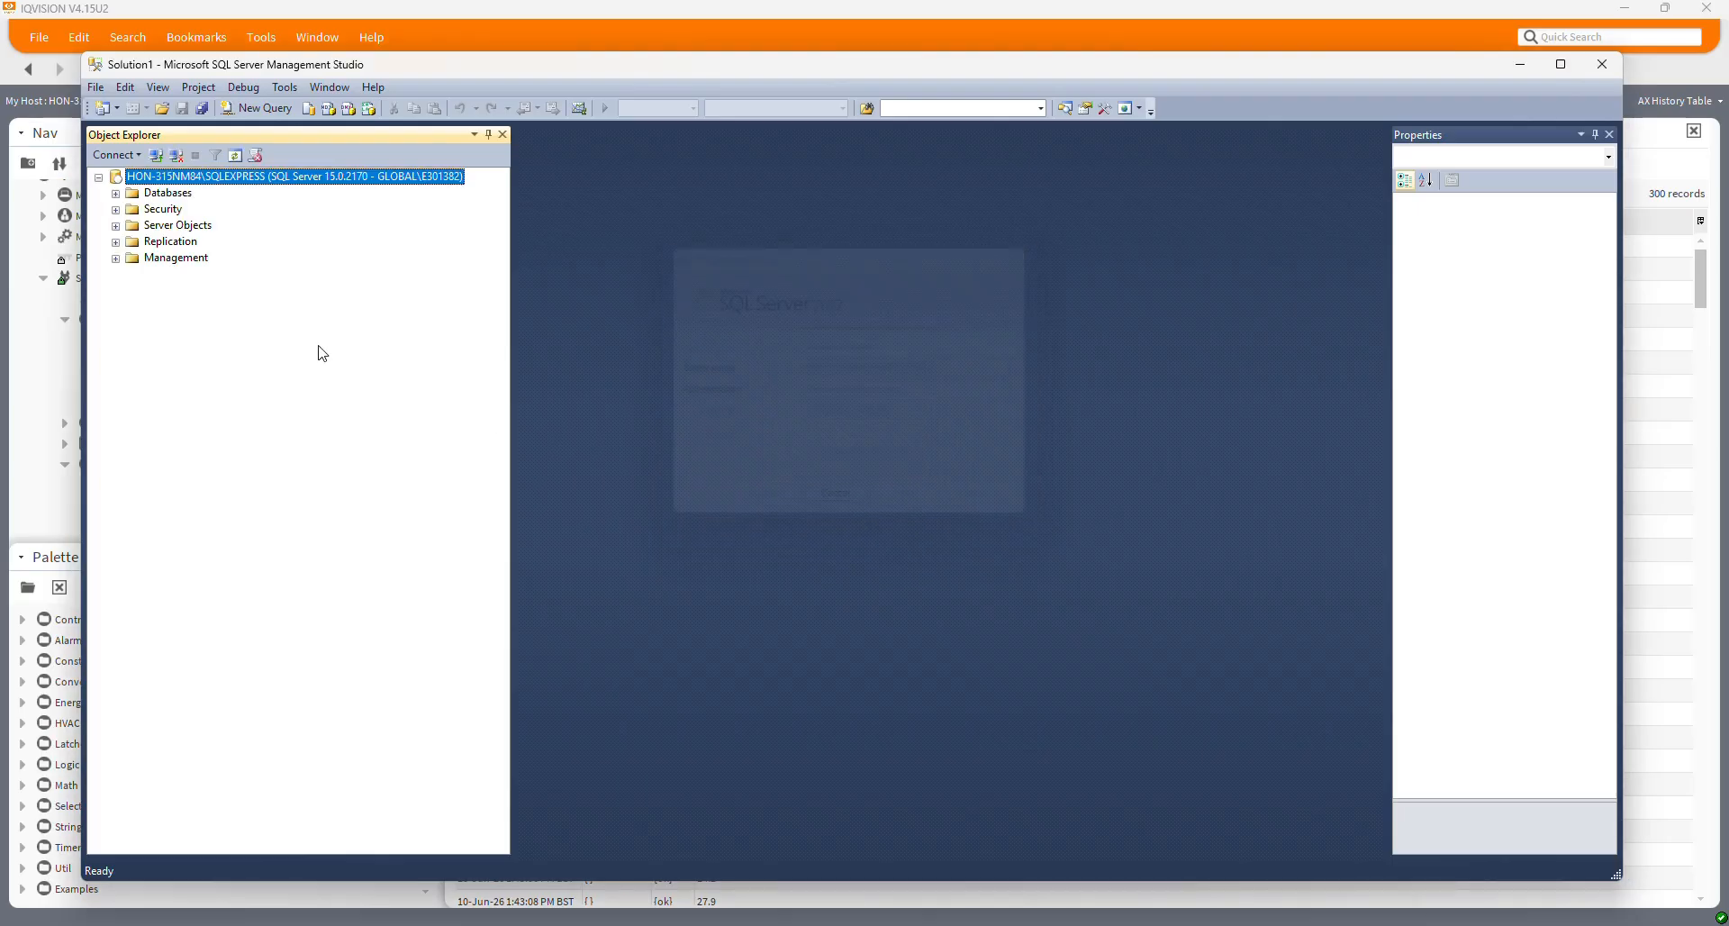
Expand Databases to confirm the iqvision database, then begin another Database Engine connection
left_click(115, 194)
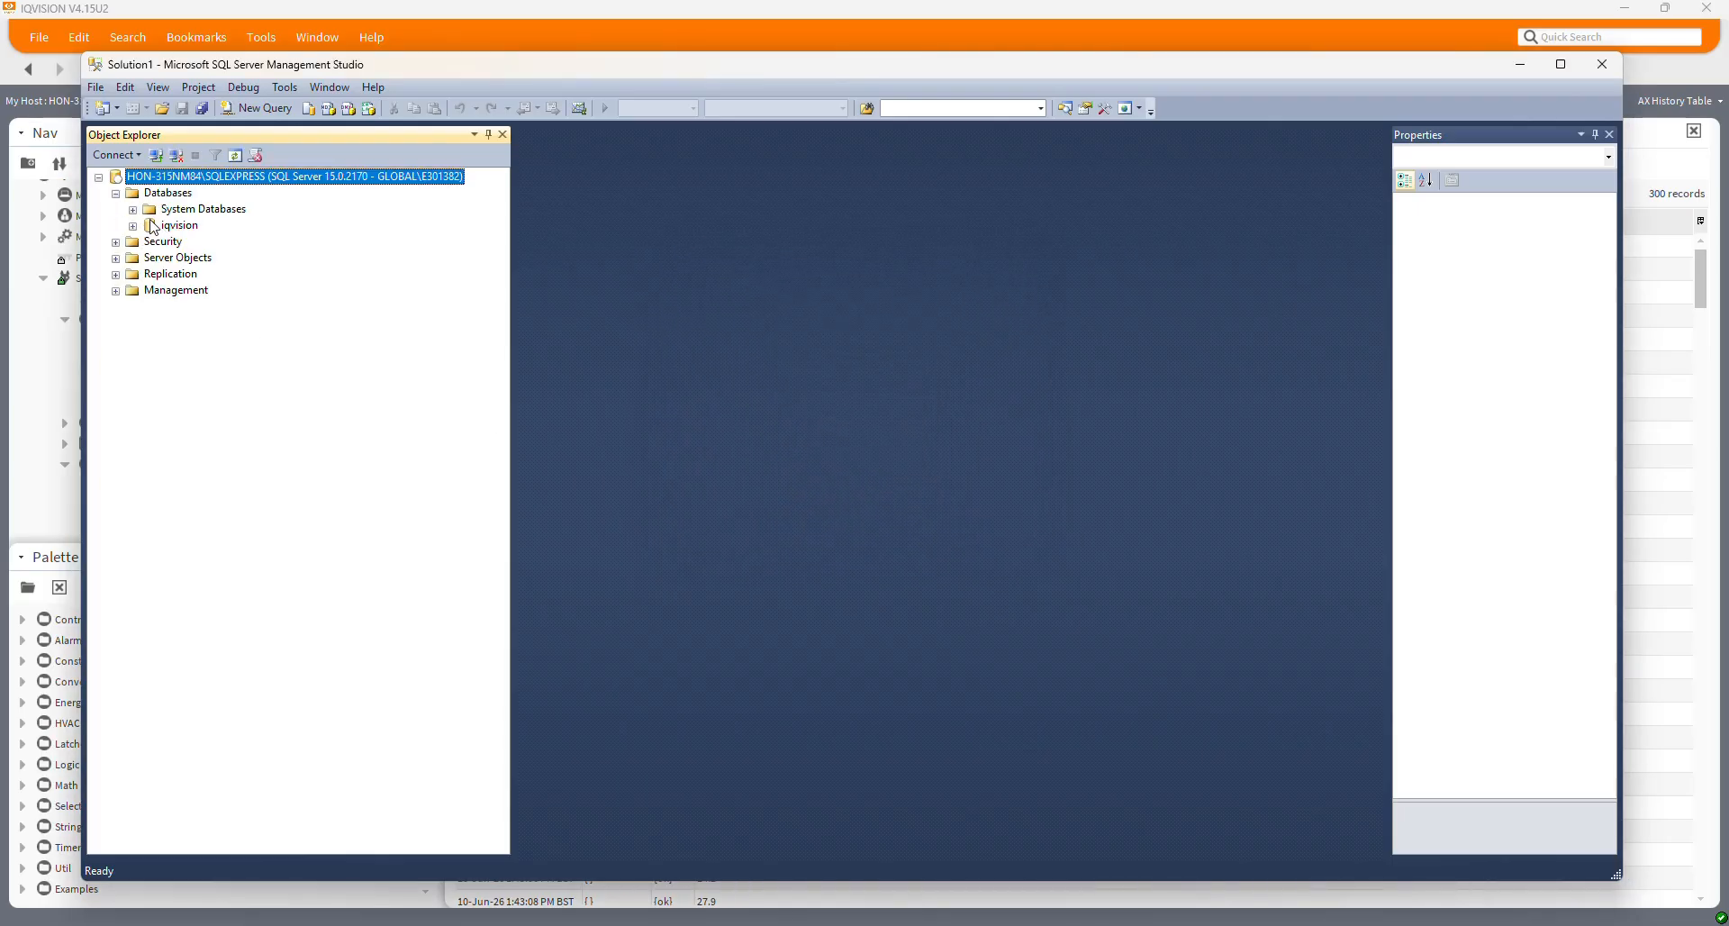
left_click(182, 227)
left_click(133, 227)
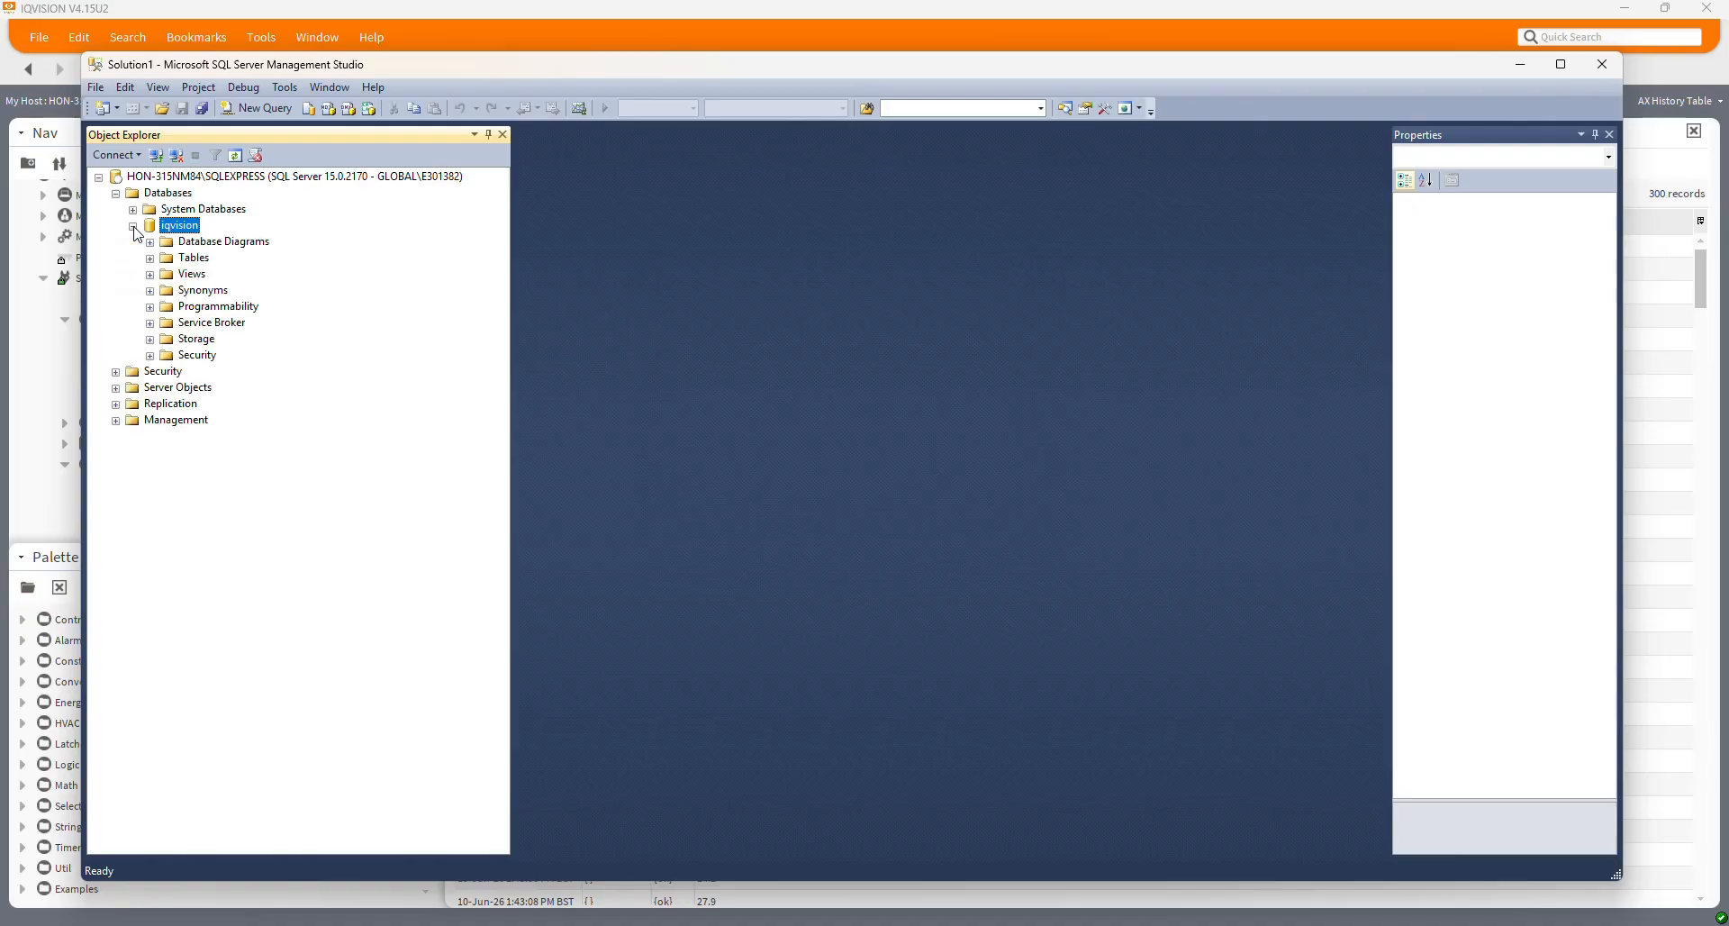
left_click(134, 227)
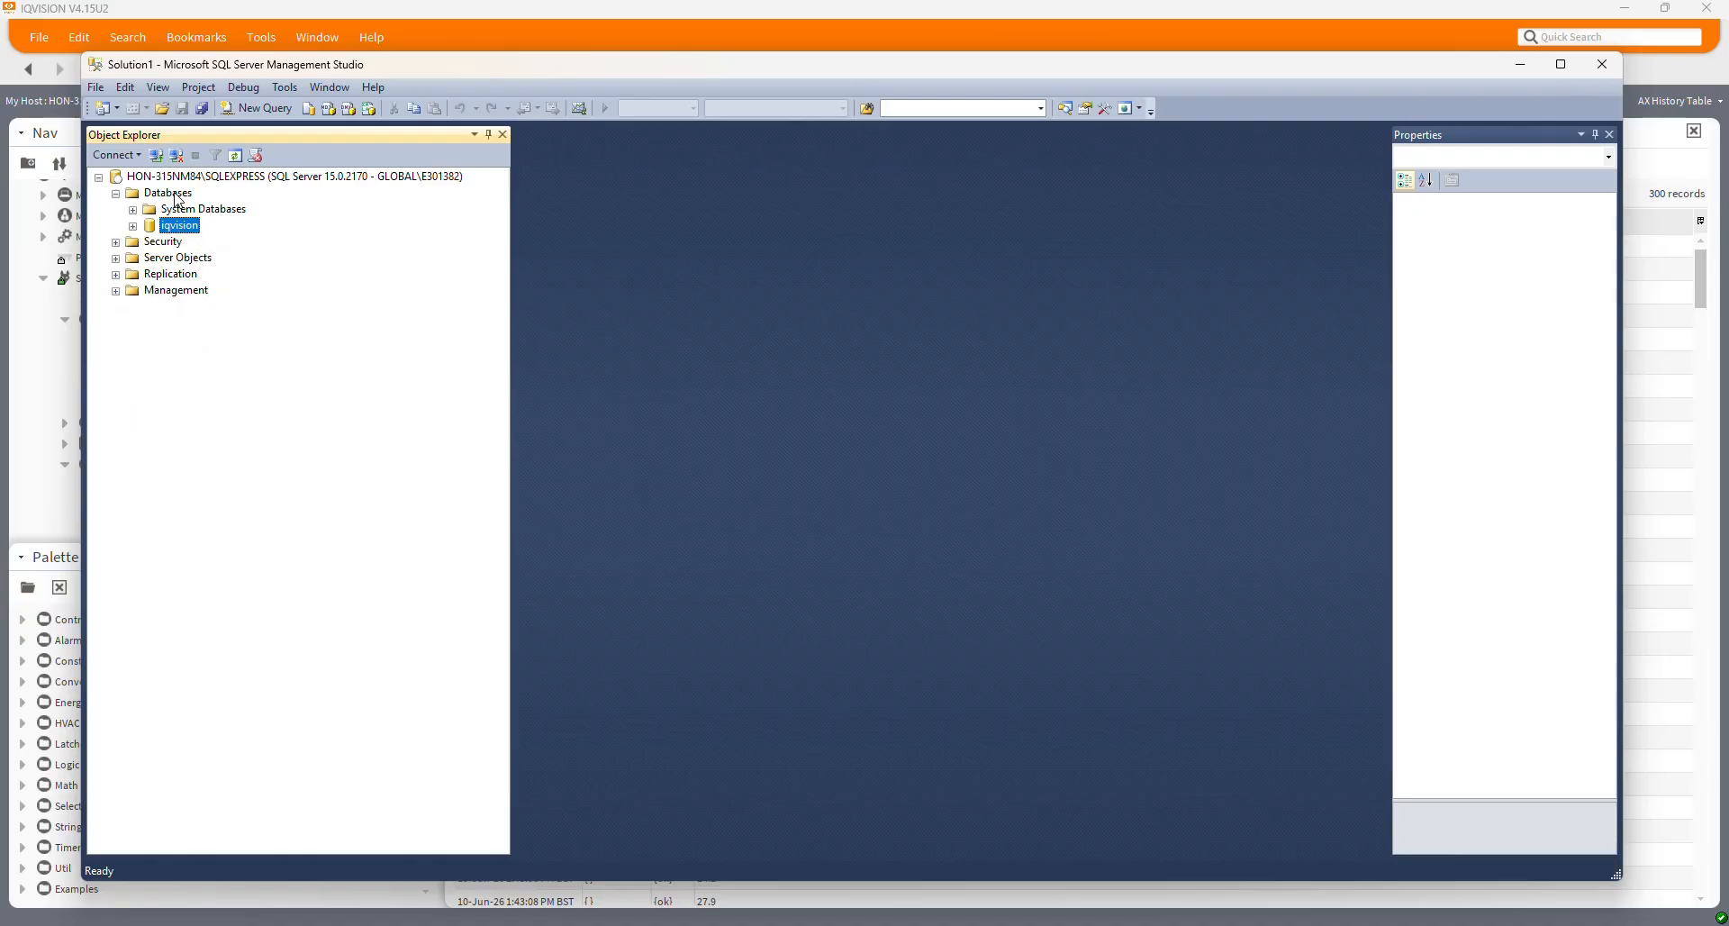
left_click(133, 226)
left_click(156, 155)
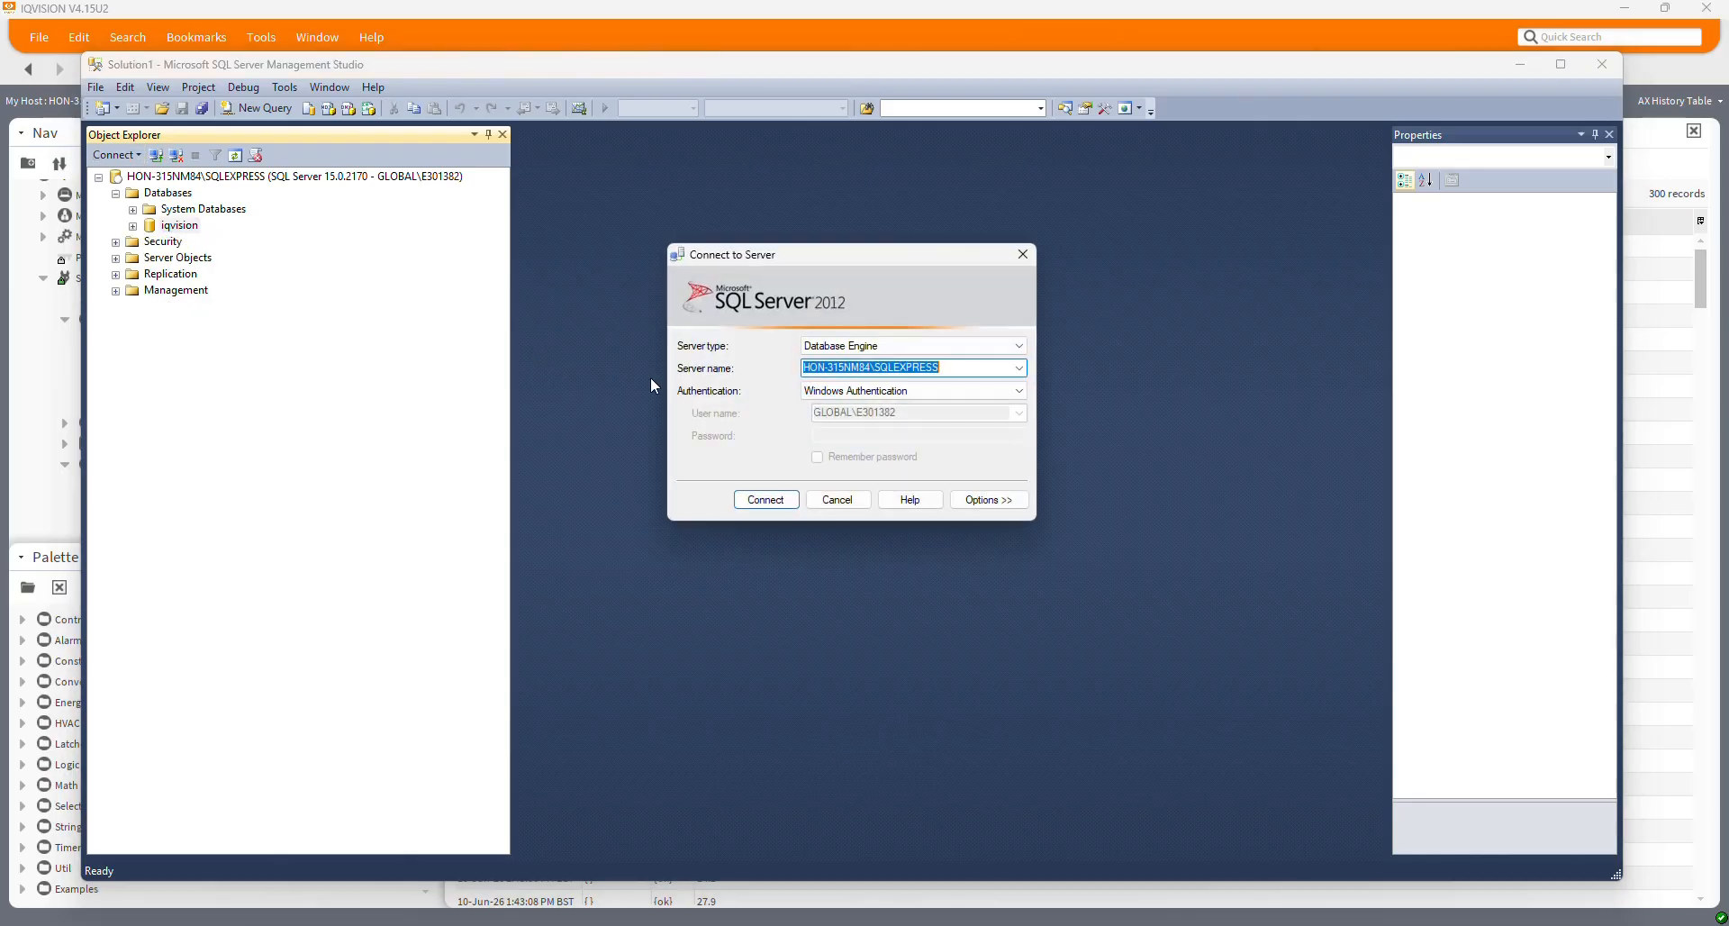
Connect a second time using SQL Server Authentication with the saved login
left_click(865, 390)
left_click(842, 417)
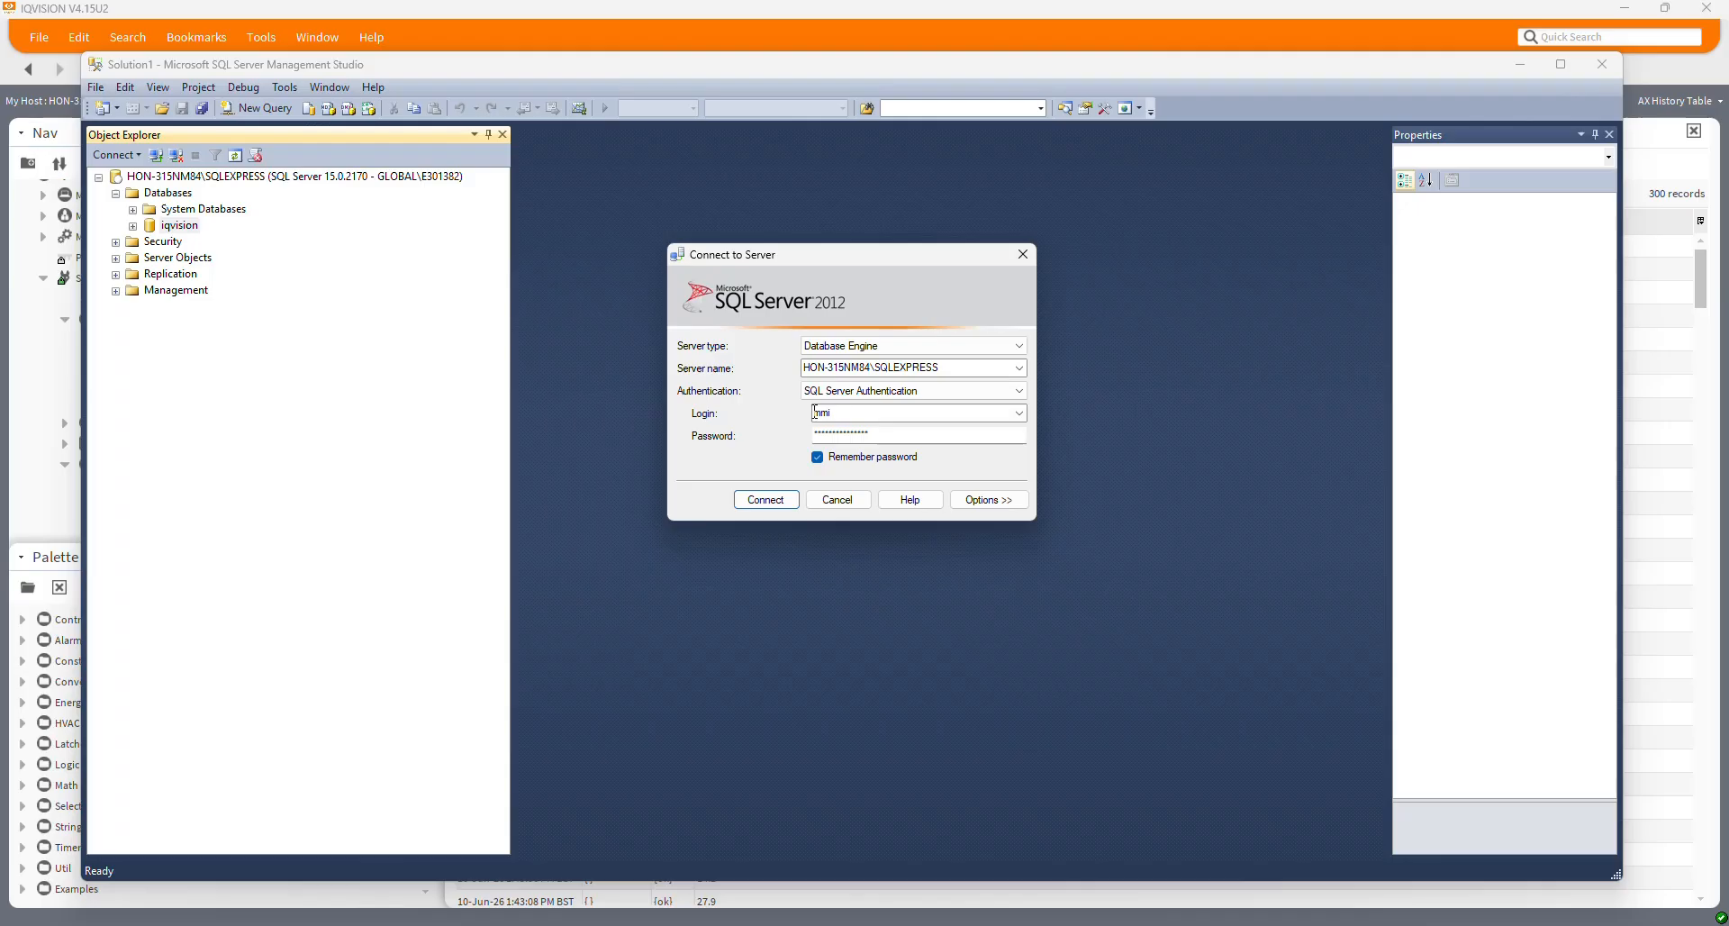
left_click(764, 501)
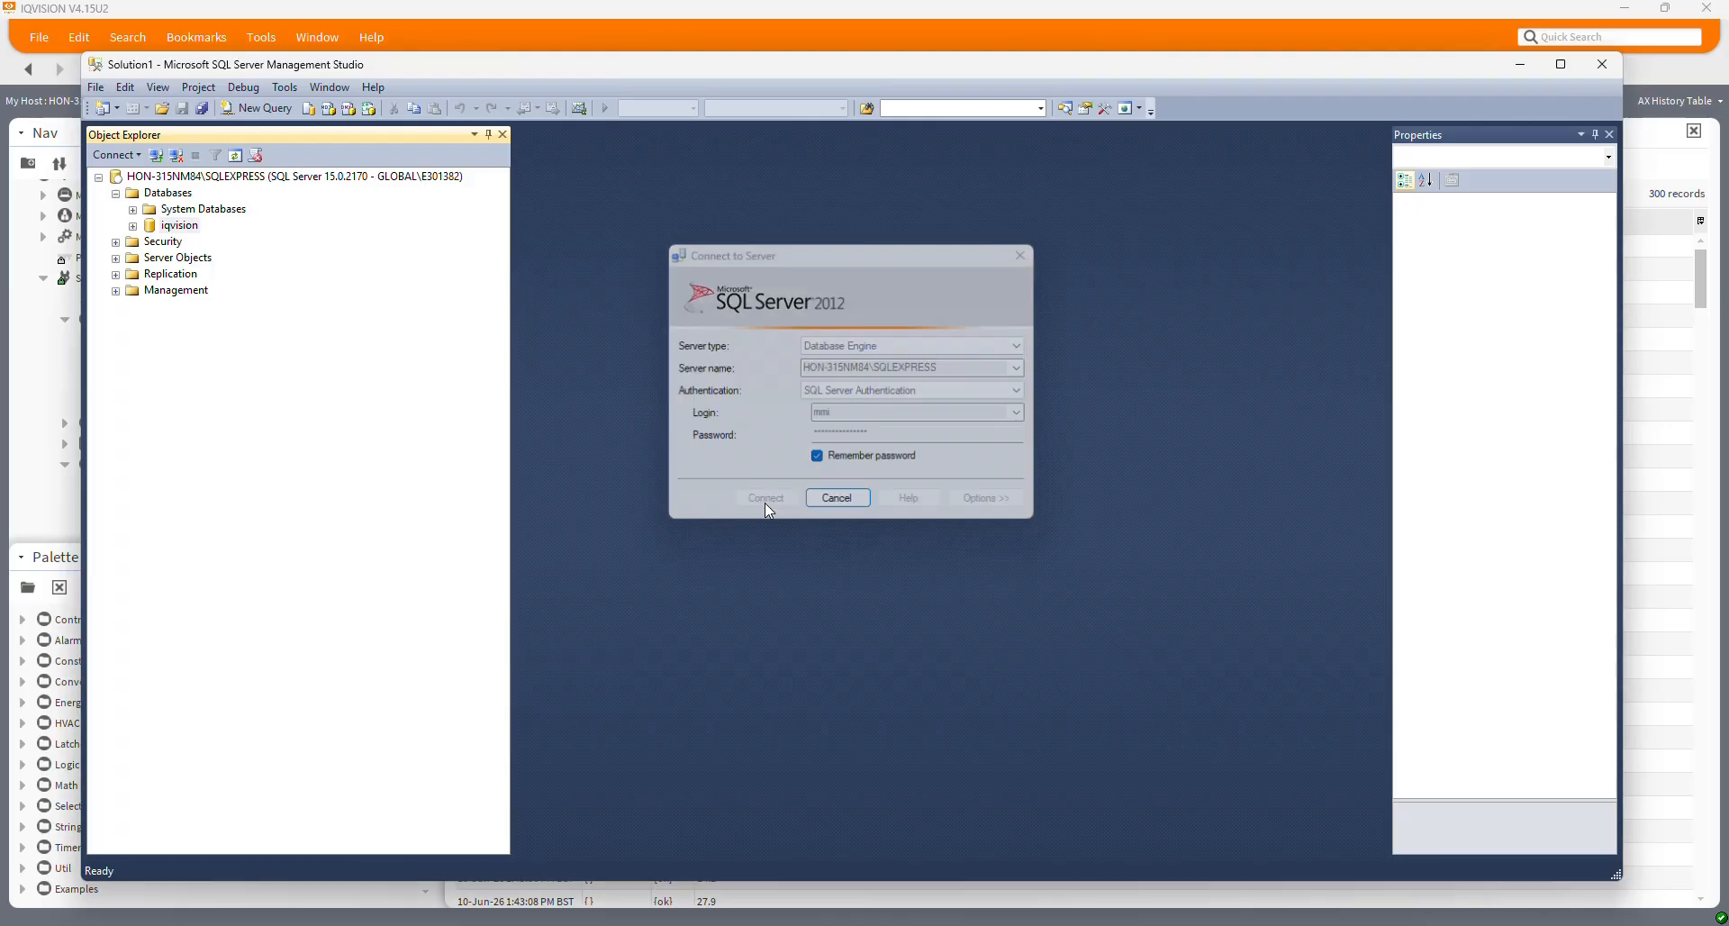
left_click(316, 178)
left_click(313, 307)
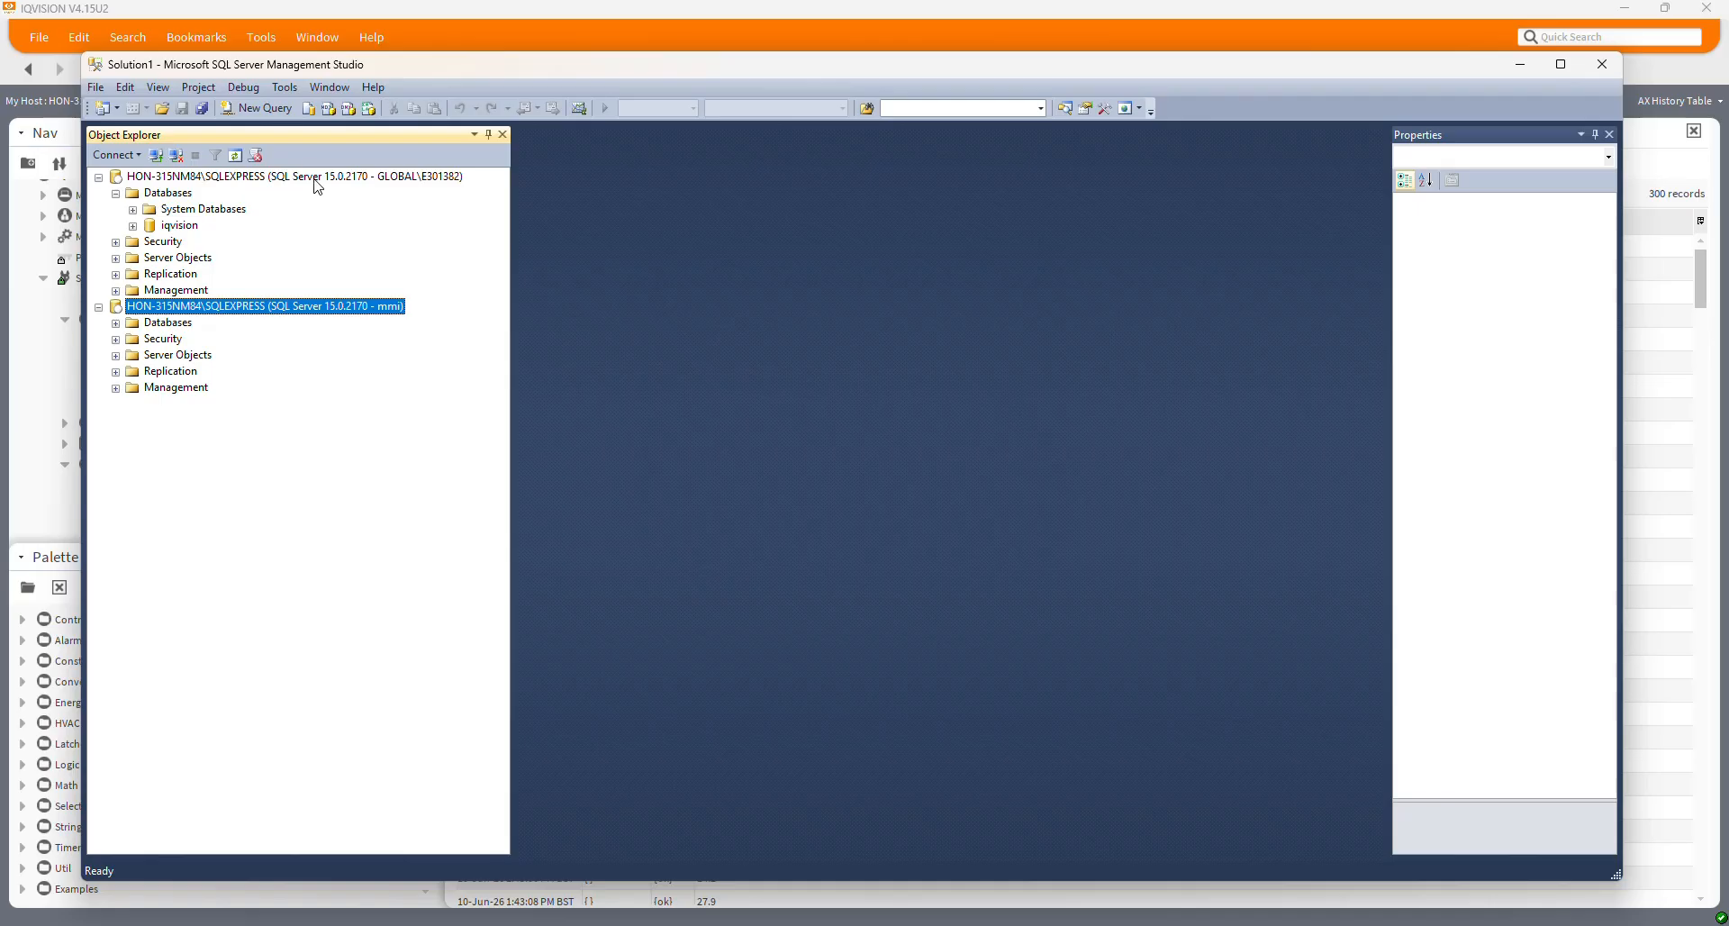
left_click(317, 177)
left_click(313, 306)
left_click(313, 180)
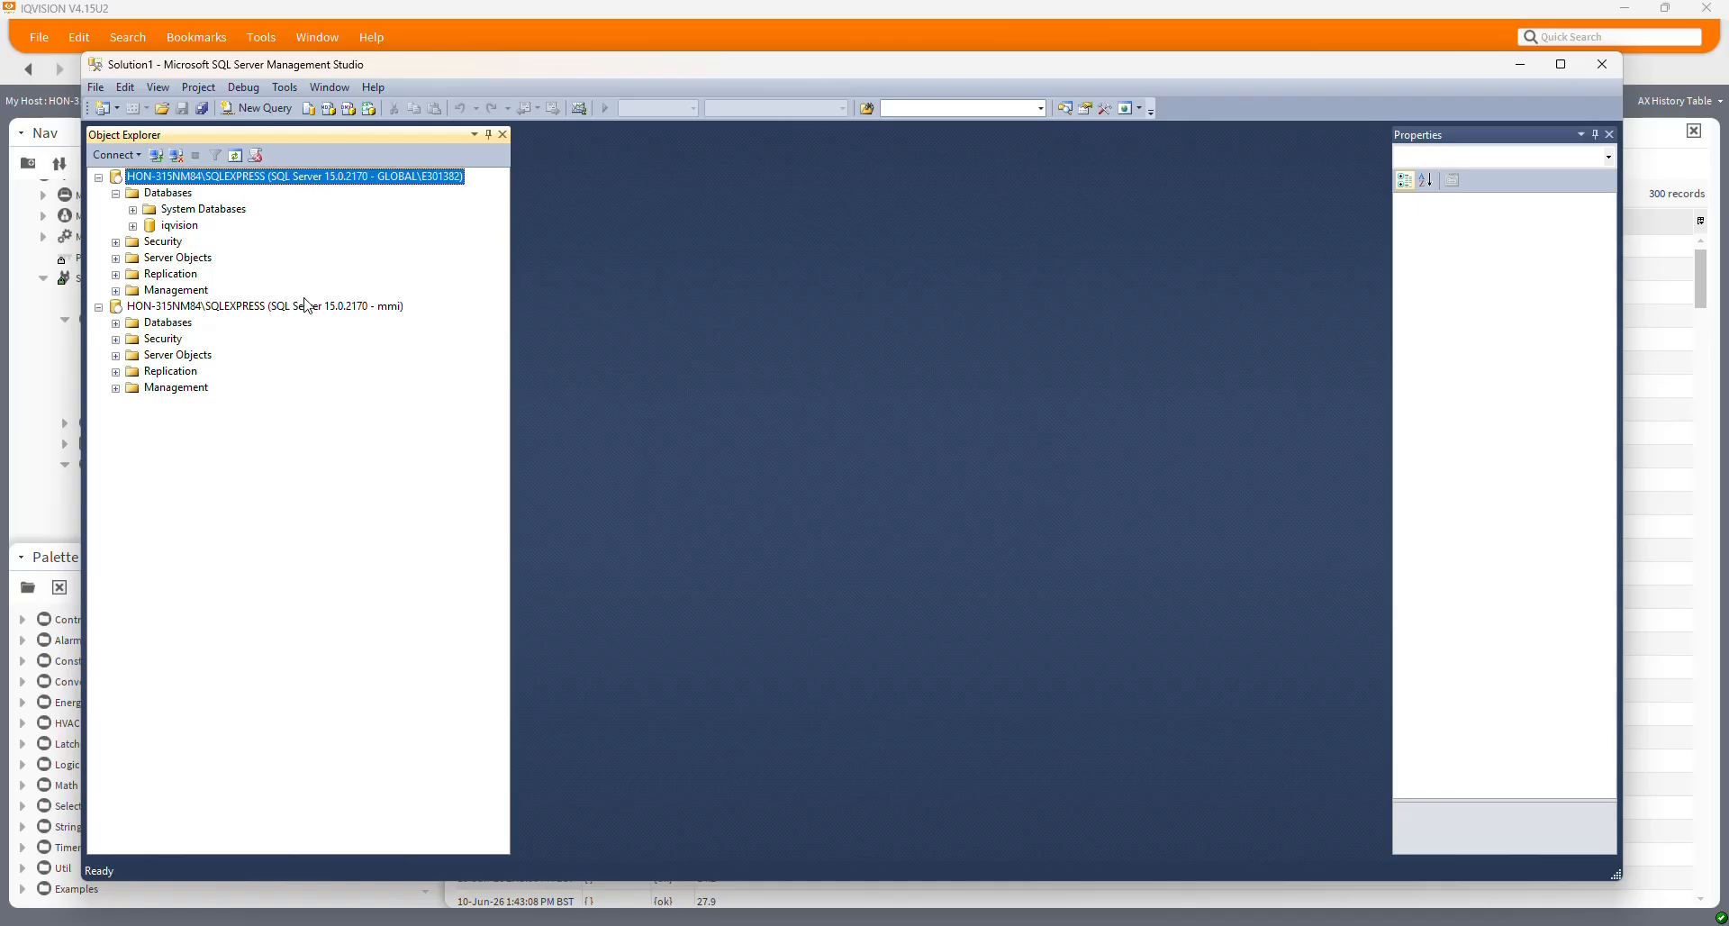
left_click(305, 306)
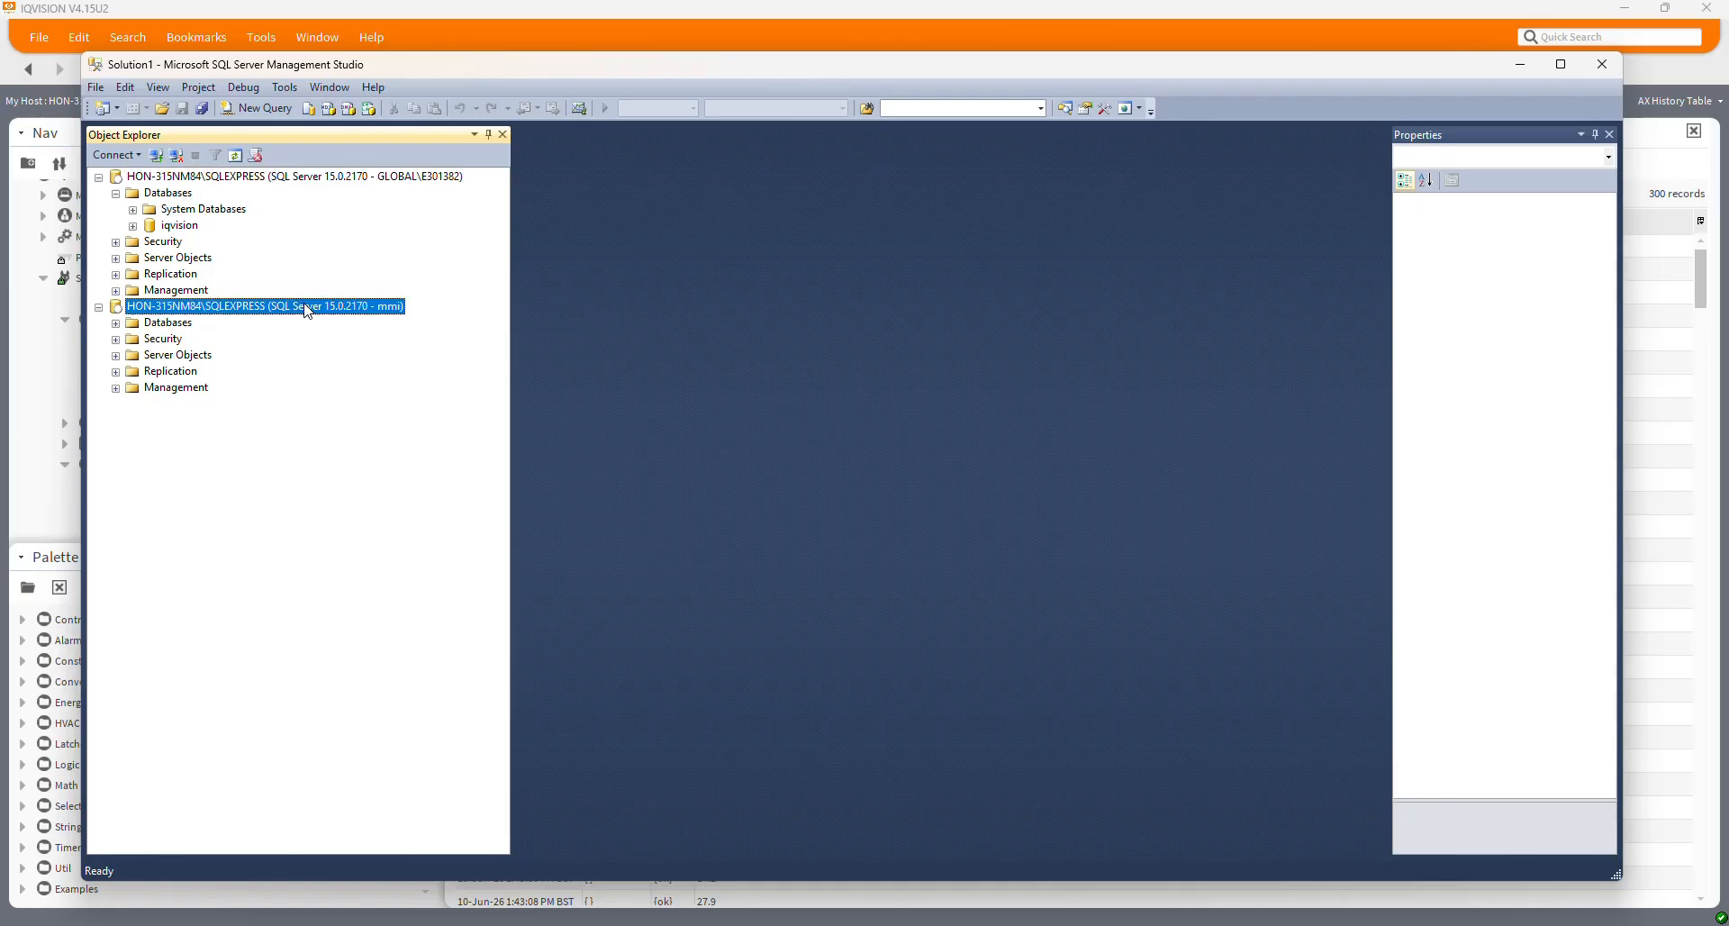
Expand the second connection's Databases, Security and Logins, and open the SQL login's properties
left_click(116, 324)
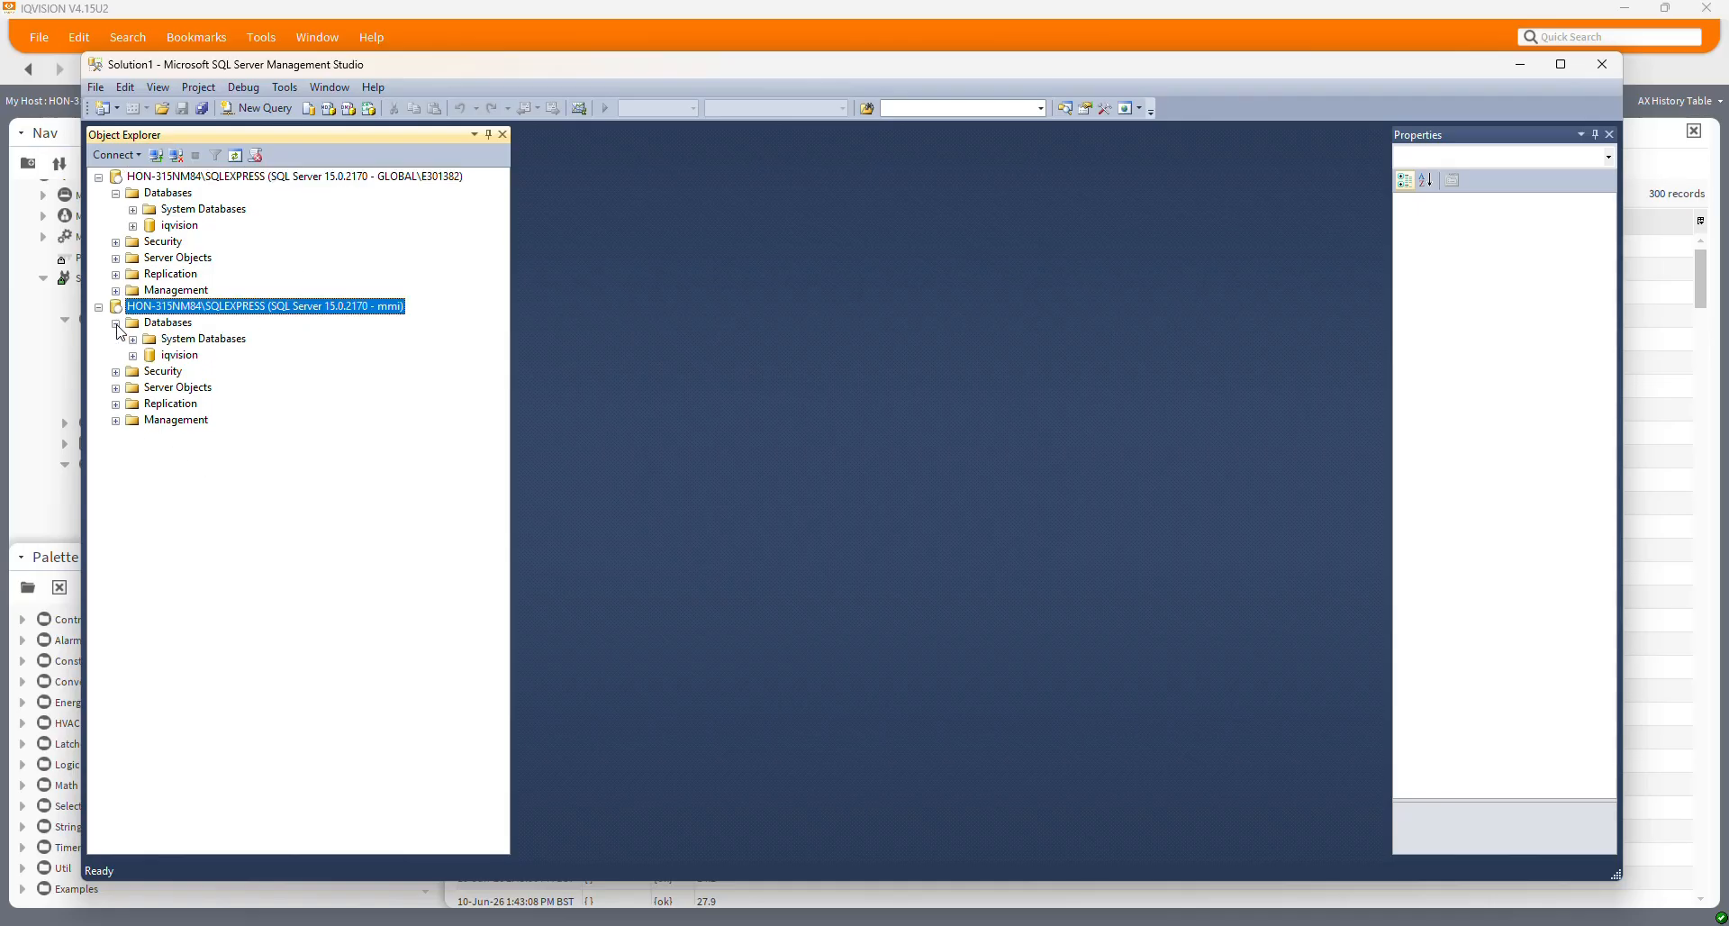
left_click(115, 372)
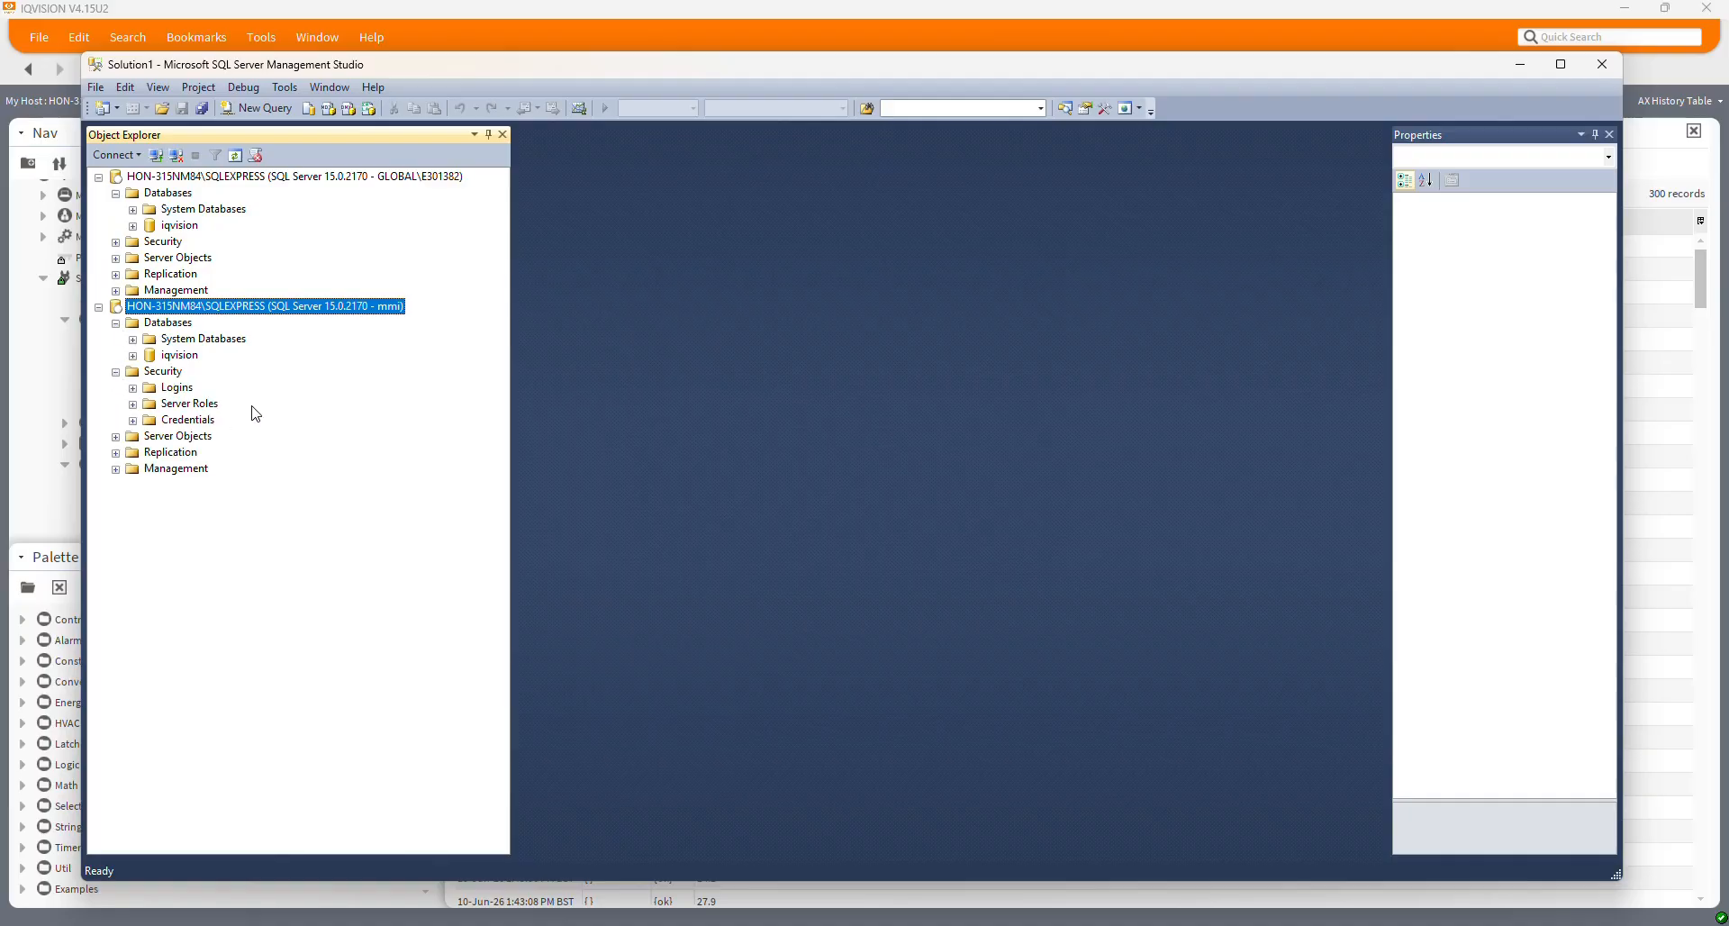
left_click(133, 389)
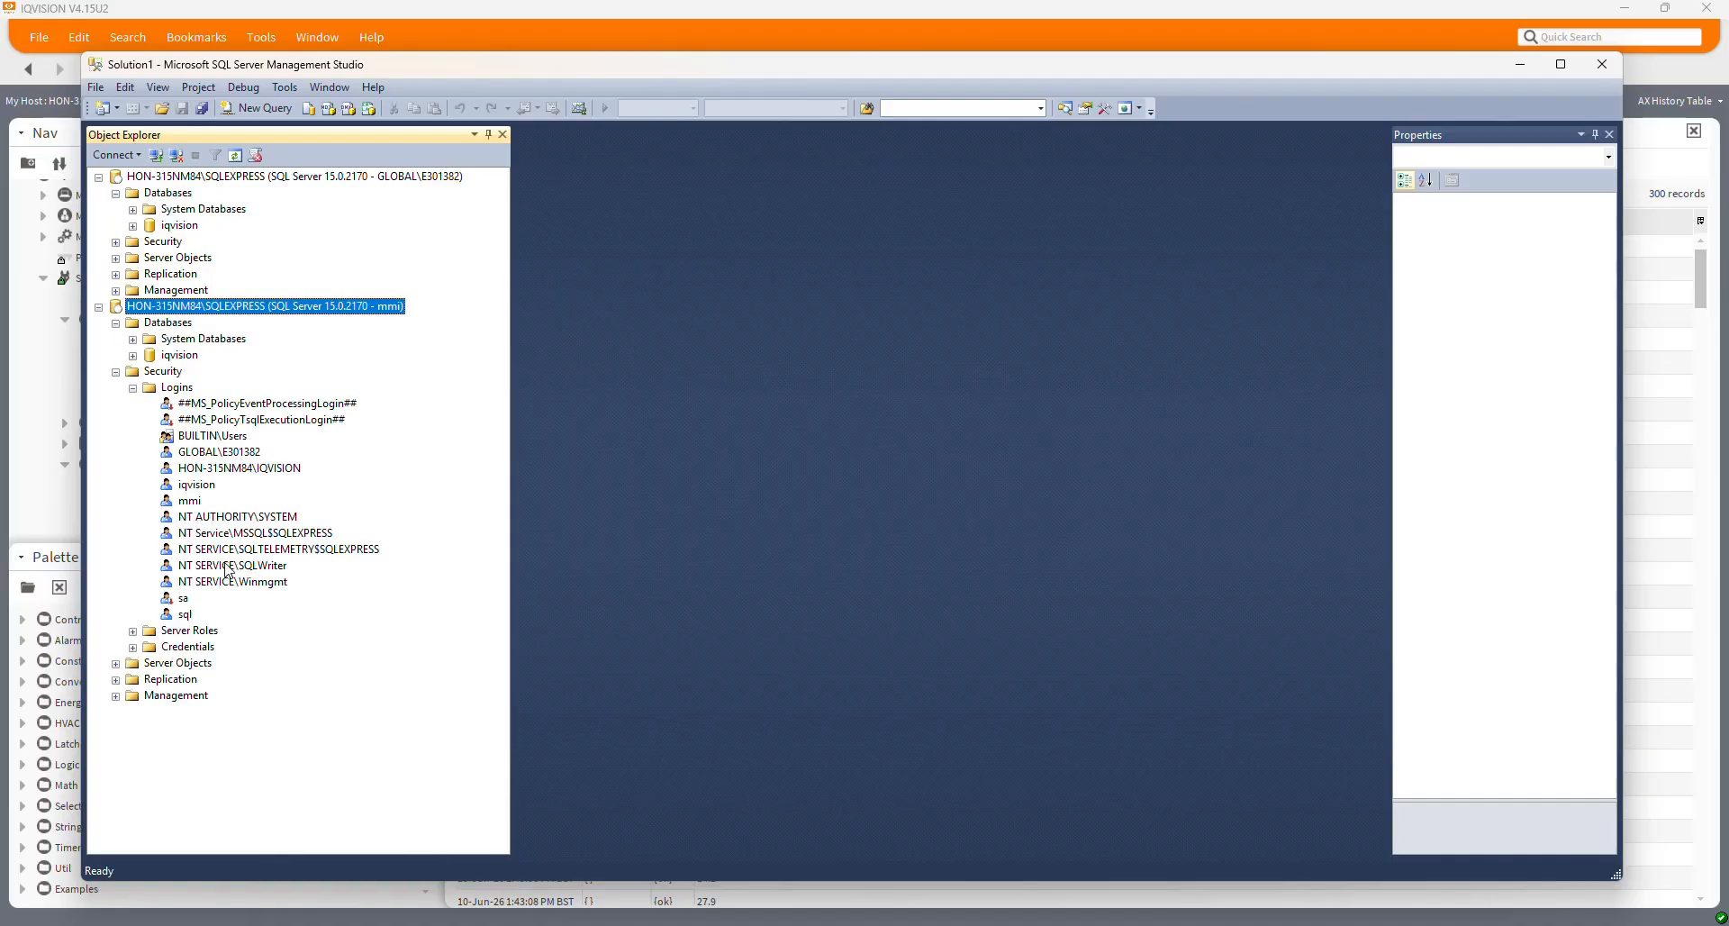
left_click(189, 502)
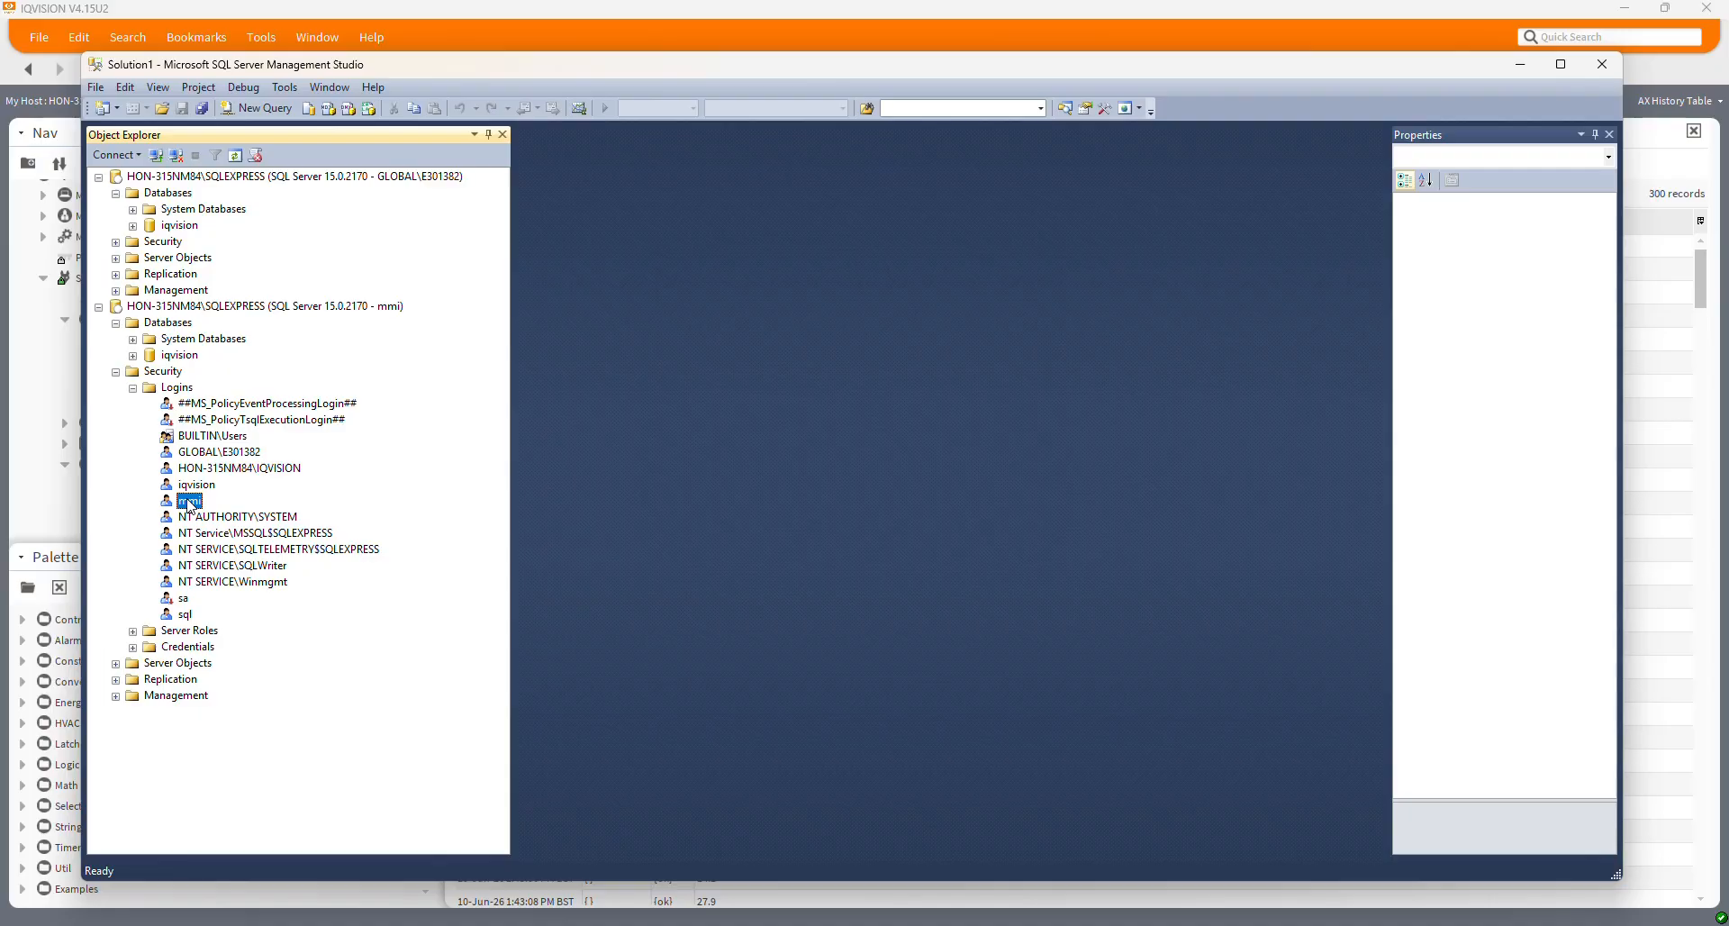
double_click(189, 502)
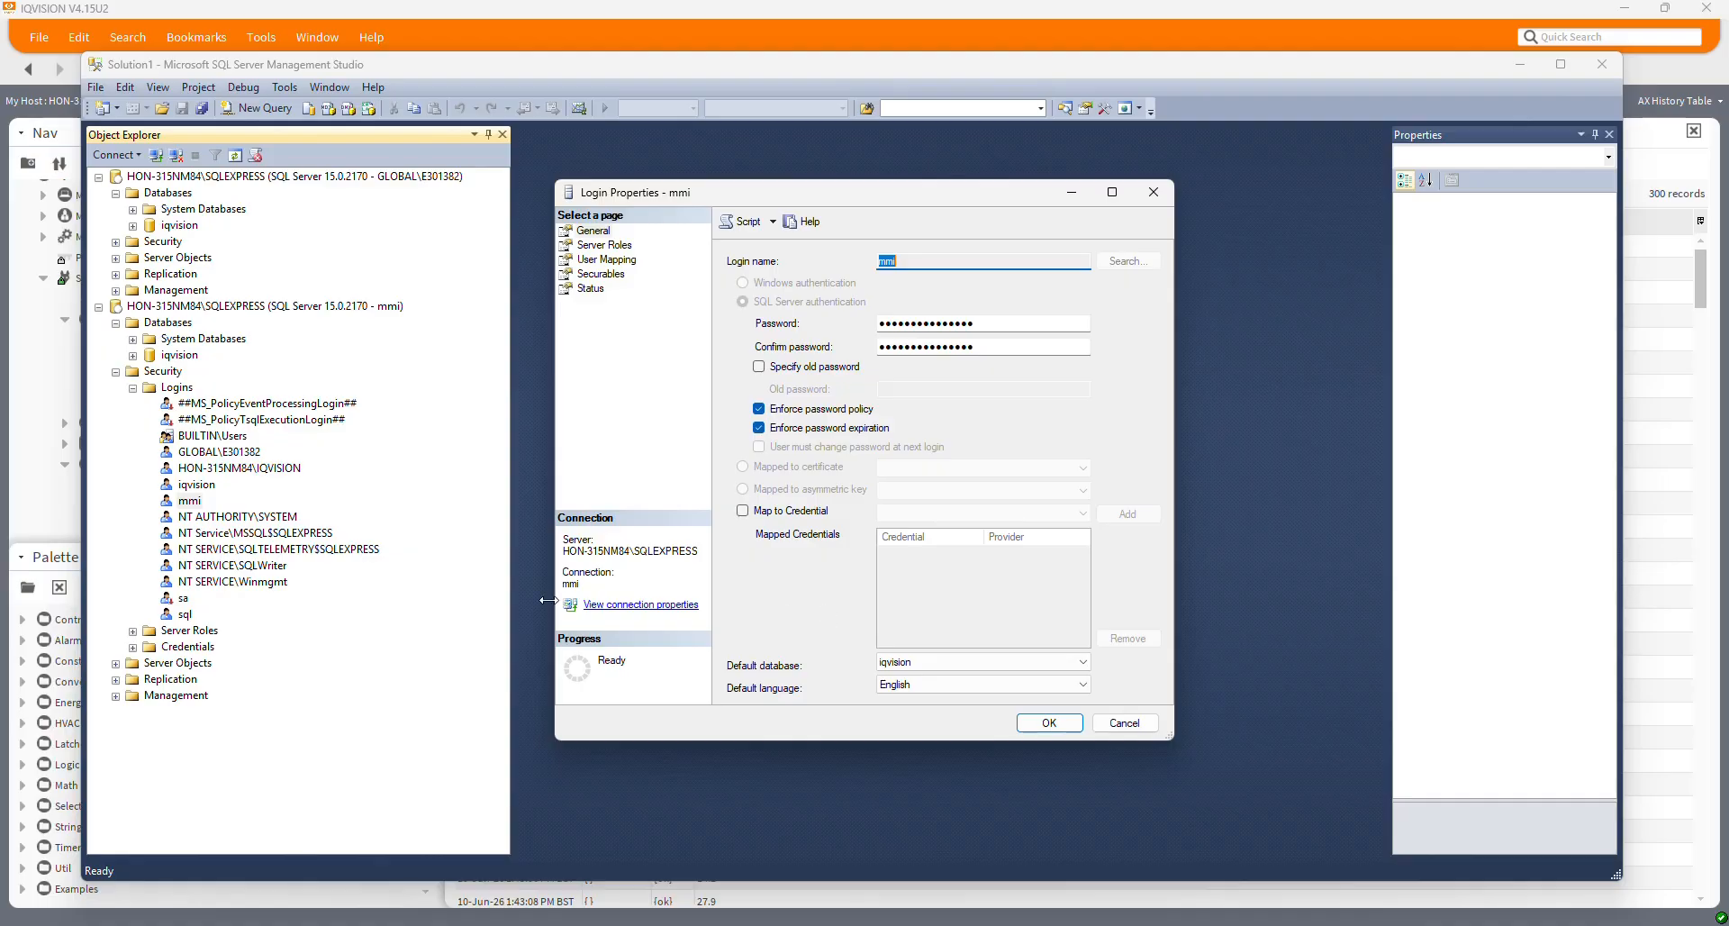
left_click(234, 454)
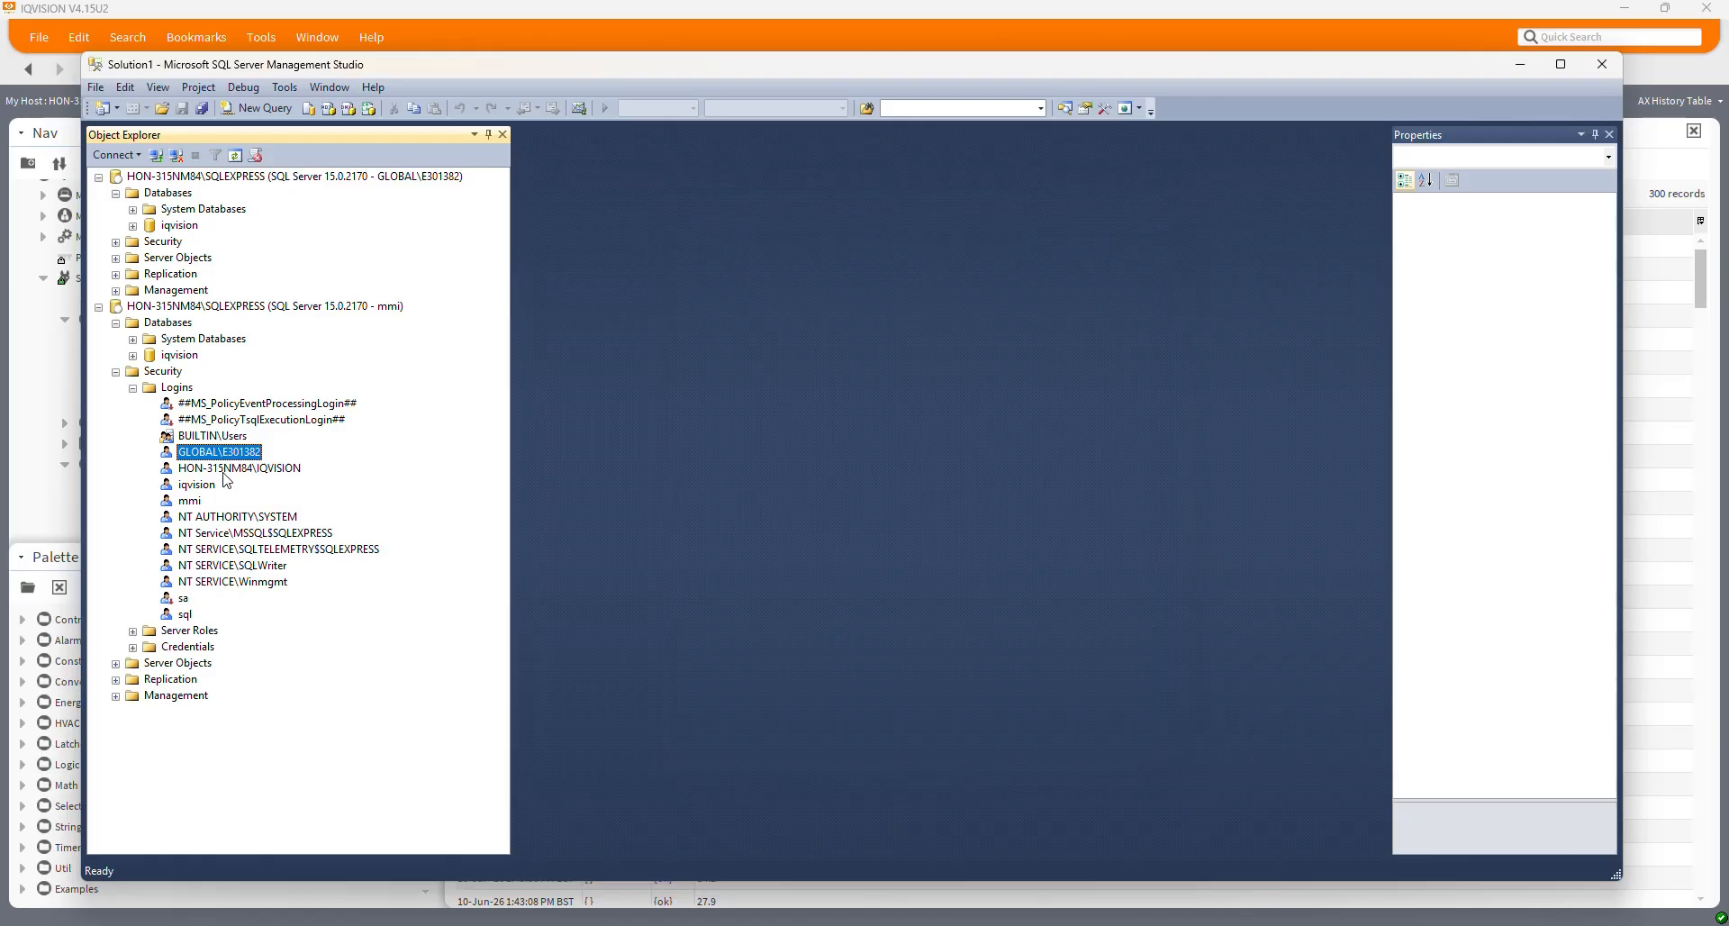
left_click(224, 471)
left_click(238, 455)
left_click(213, 472)
left_click(198, 502)
double_click(191, 502)
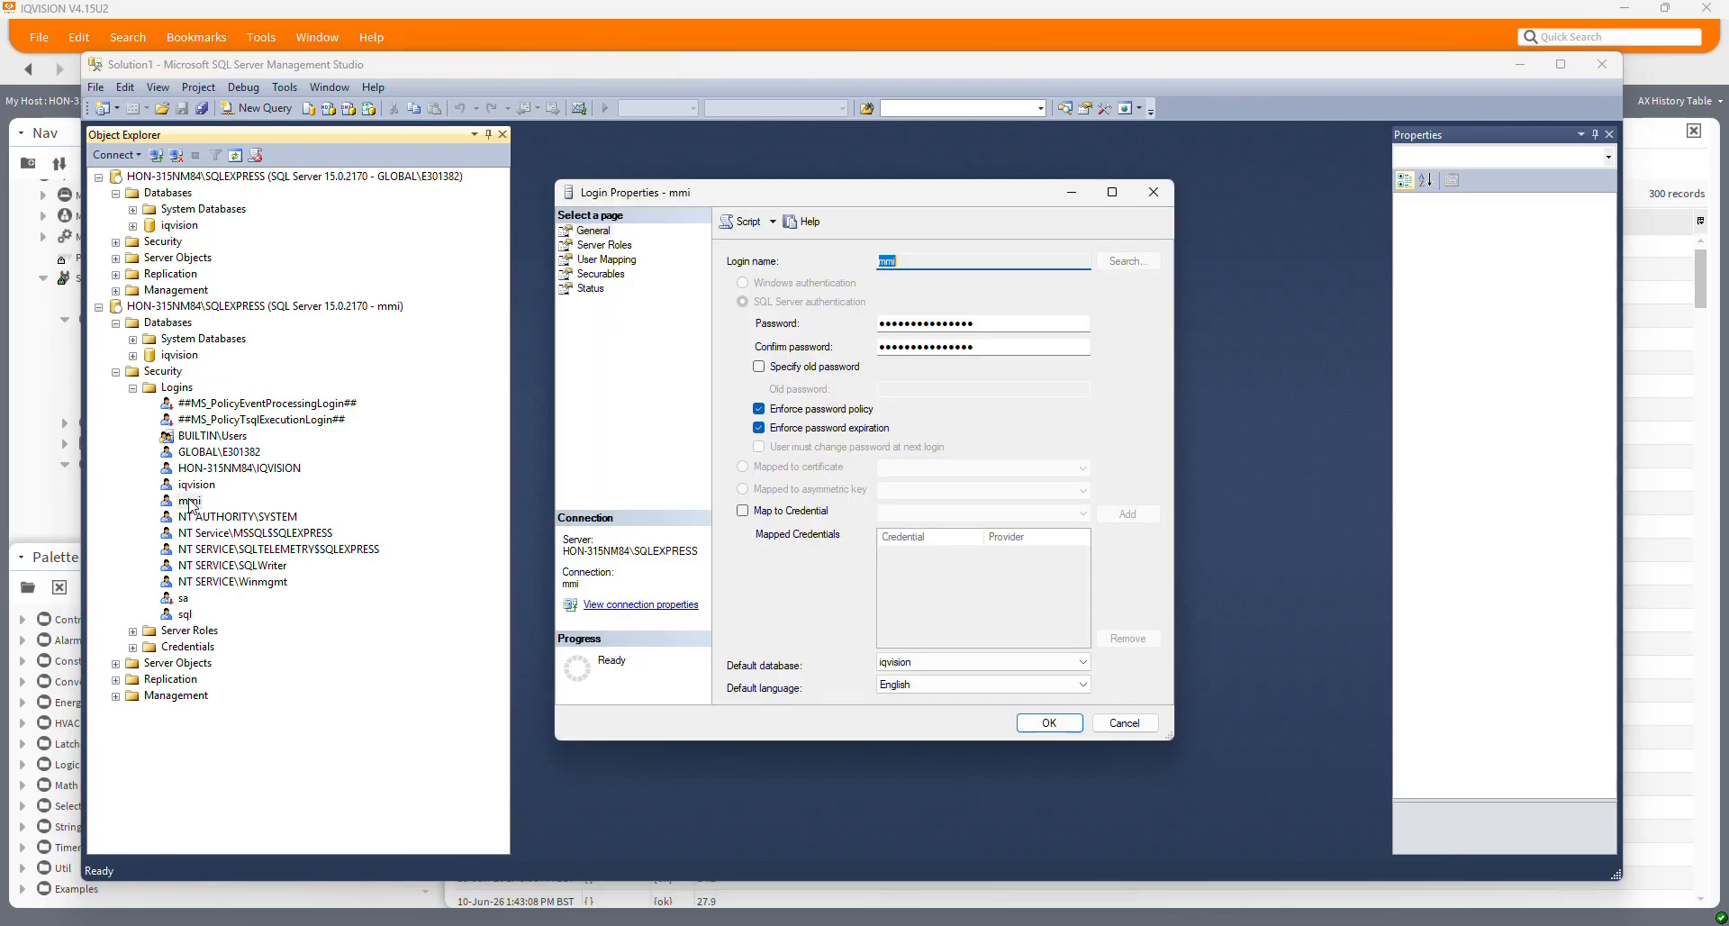
left_click(1049, 723)
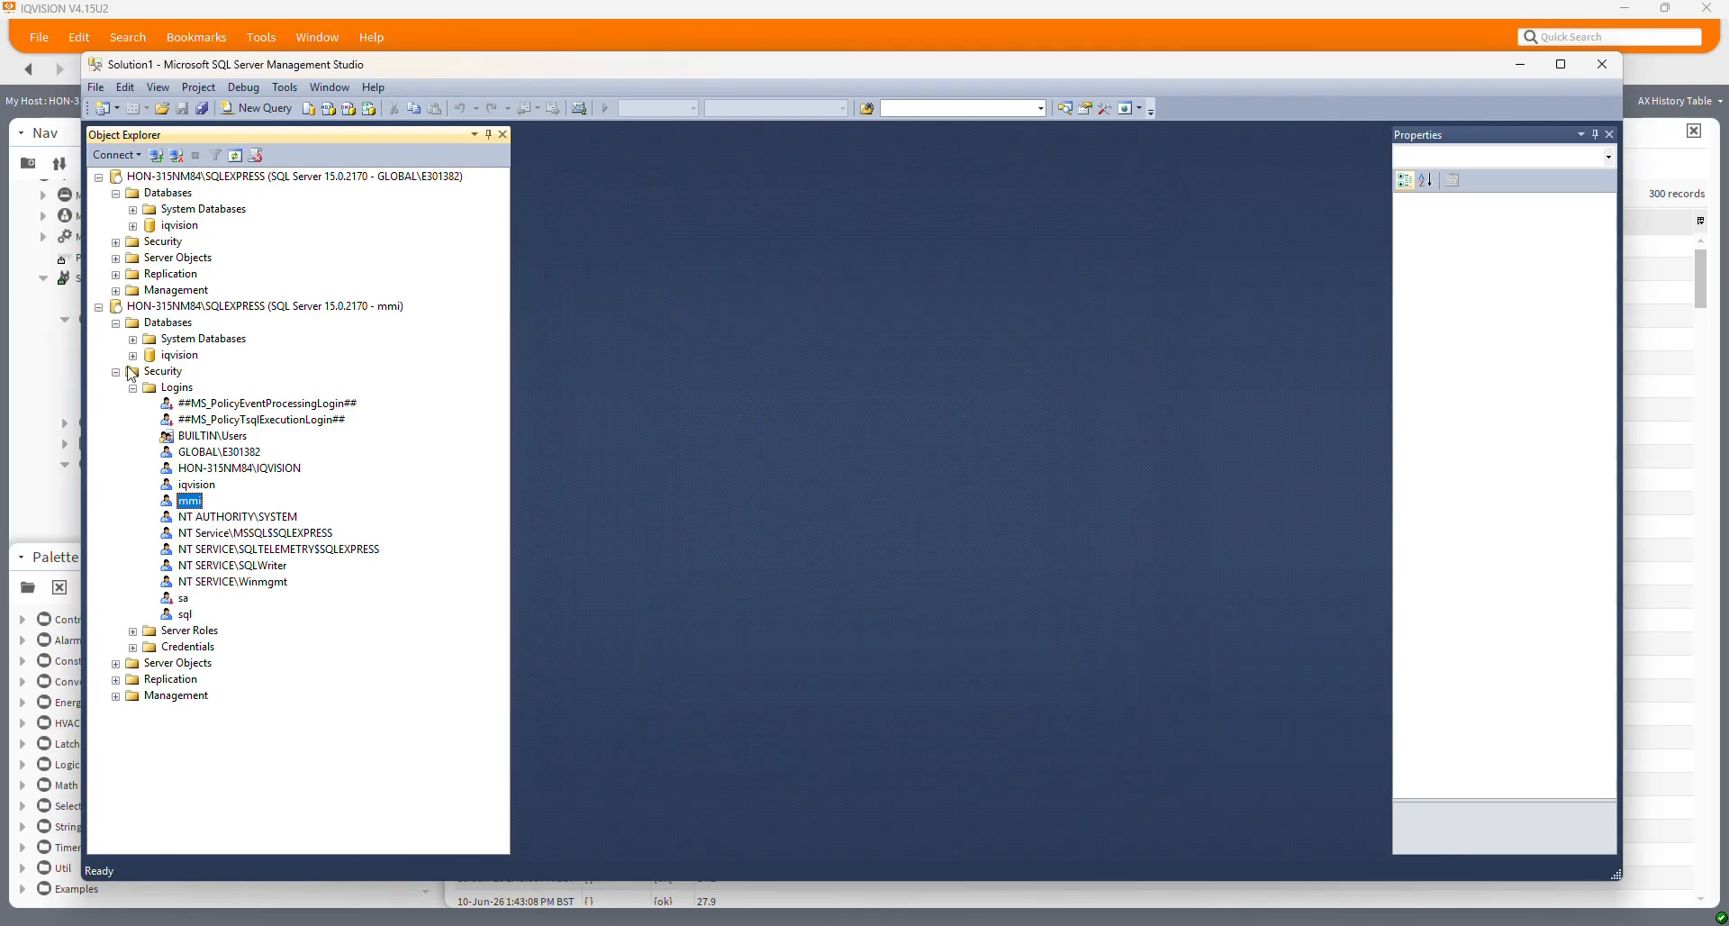
Expand iqvision's Security > Users and inspect one of the database users
left_click(134, 226)
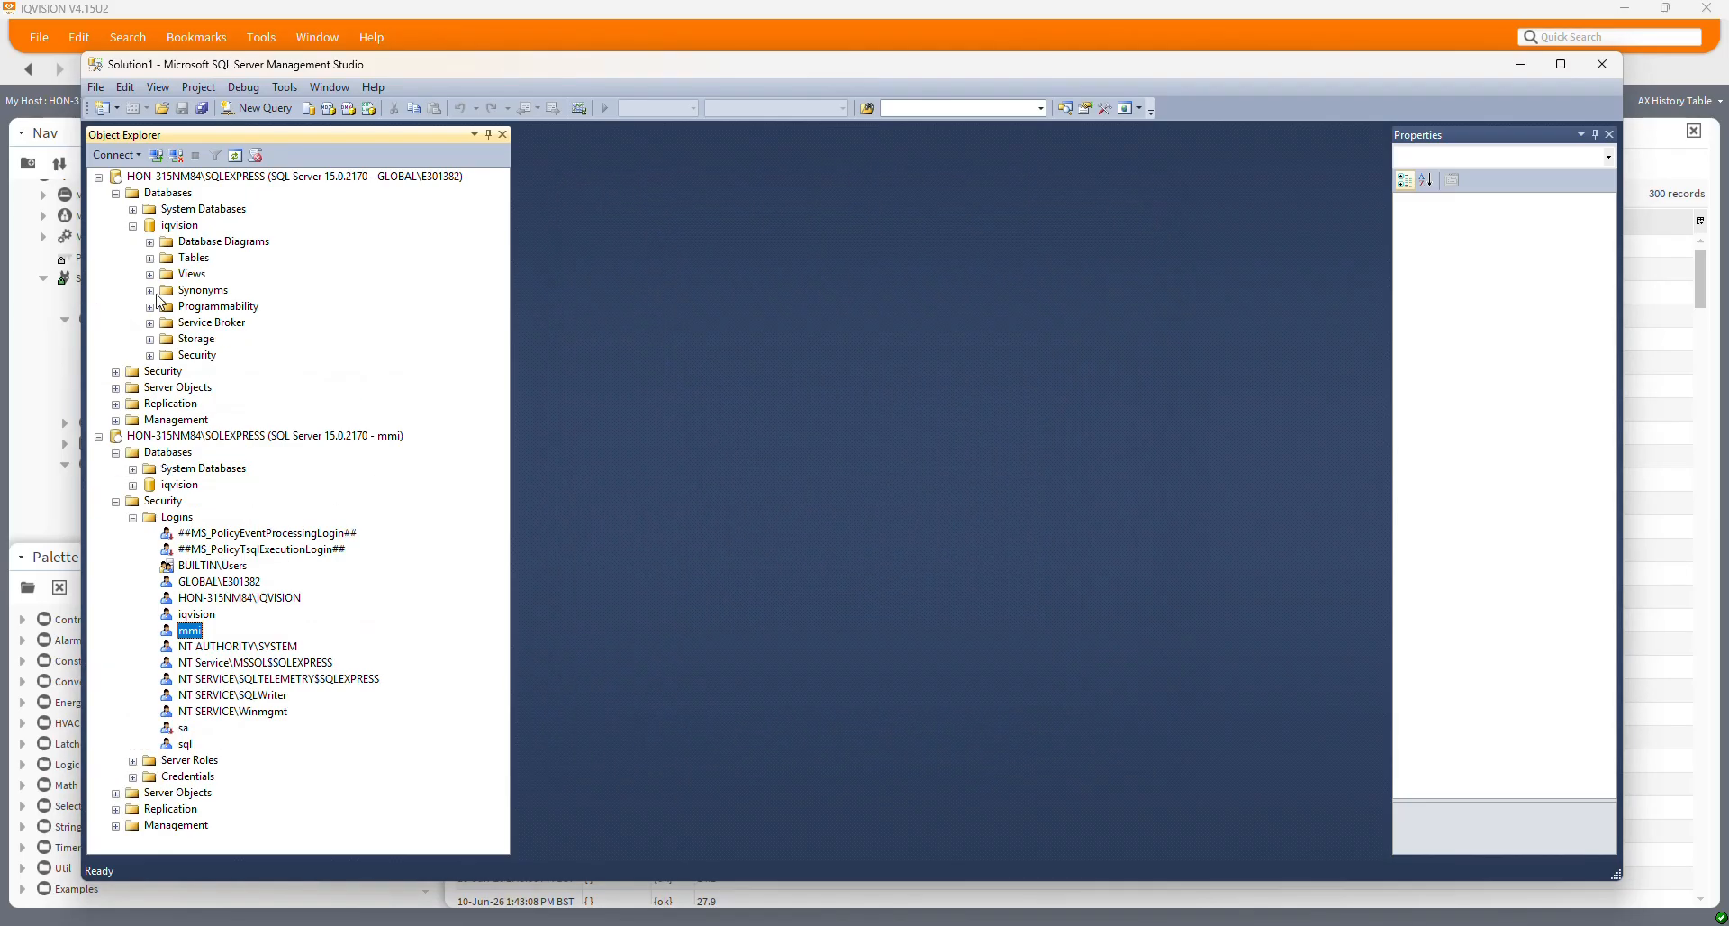
left_click(150, 355)
left_click(166, 373)
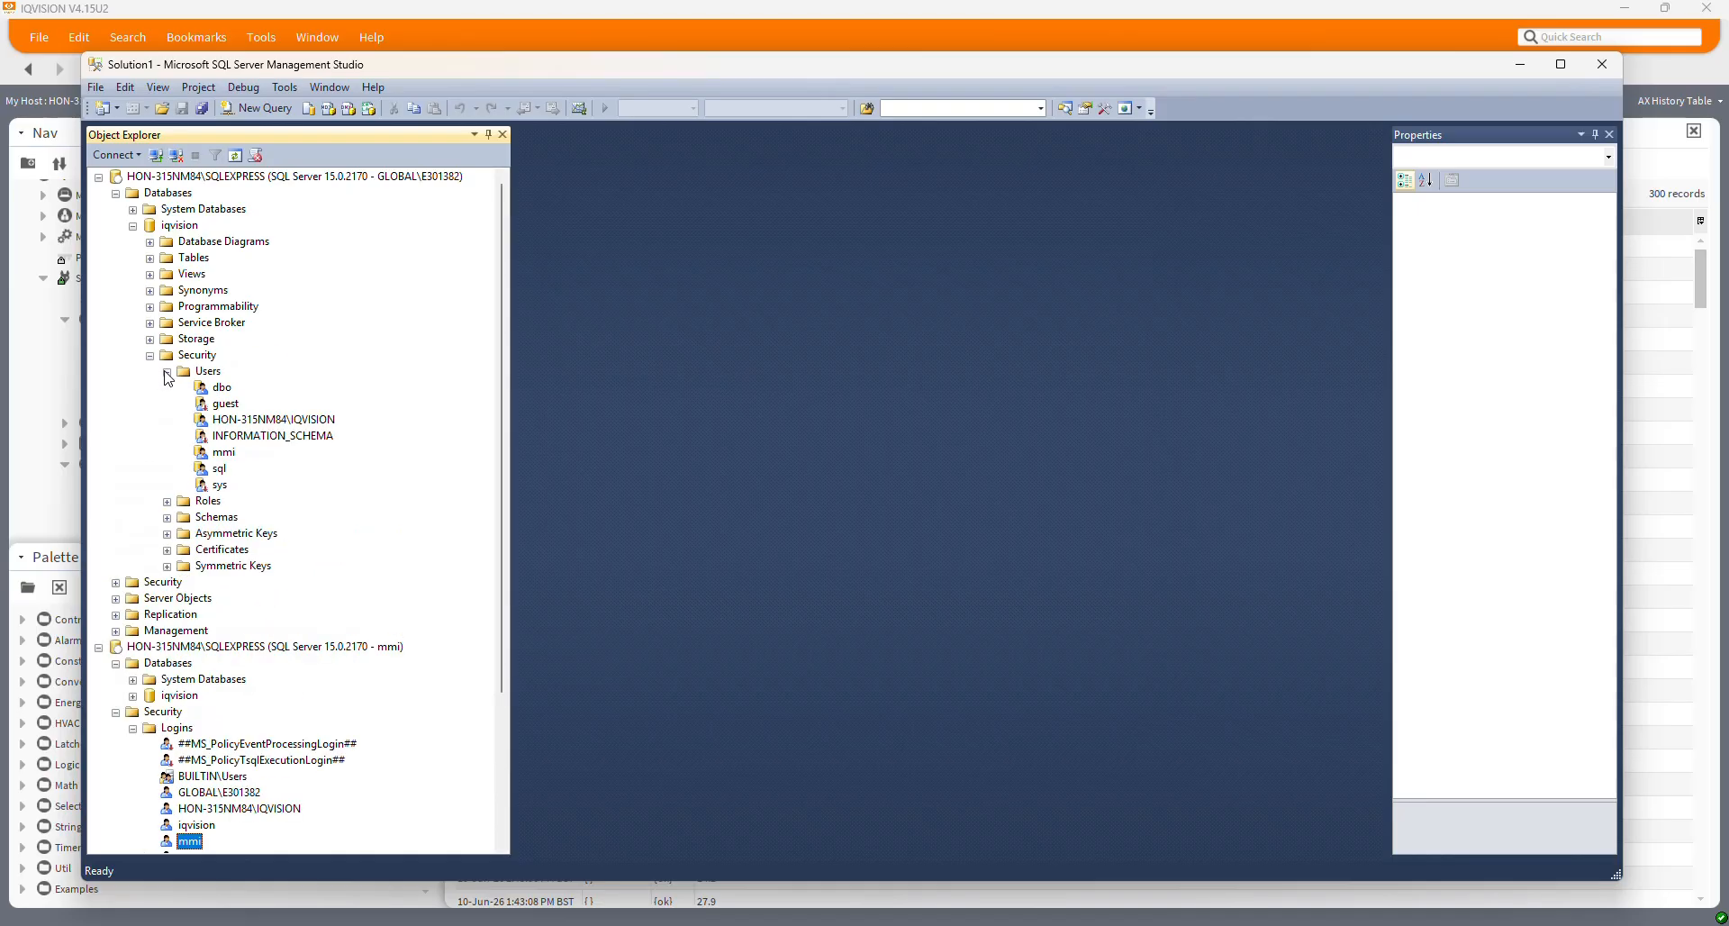
left_click(221, 453)
left_click(151, 355)
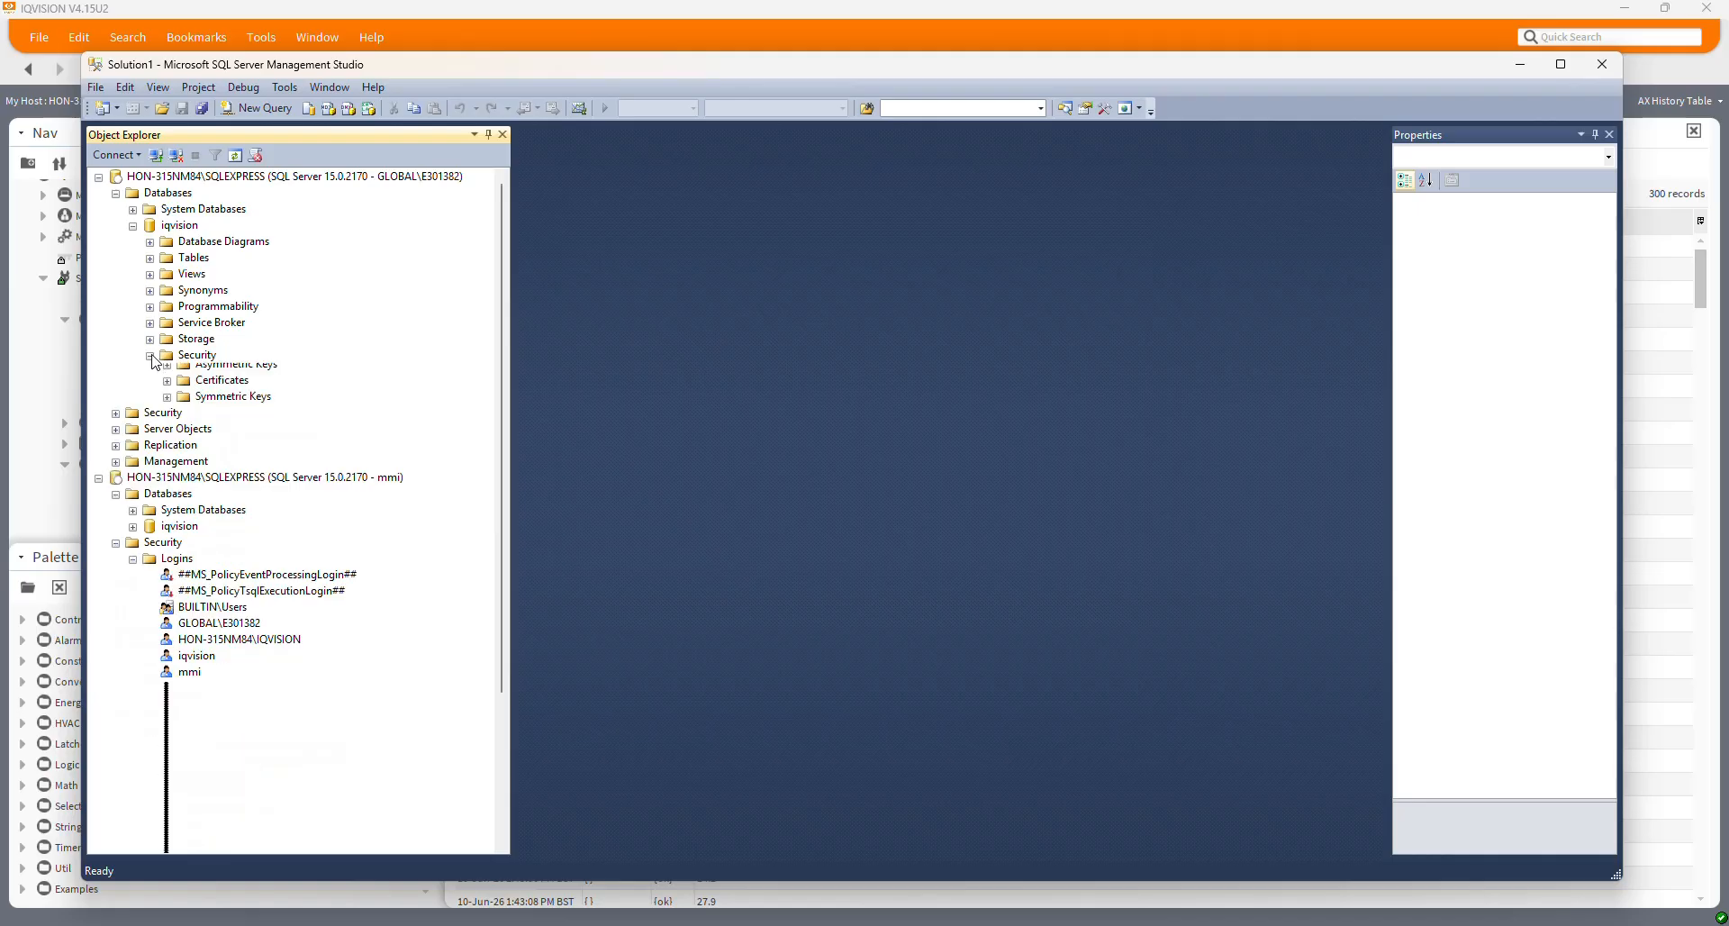
left_click(133, 226)
Expand the iqvision database's Tables folder to list its tables
left_click(133, 226)
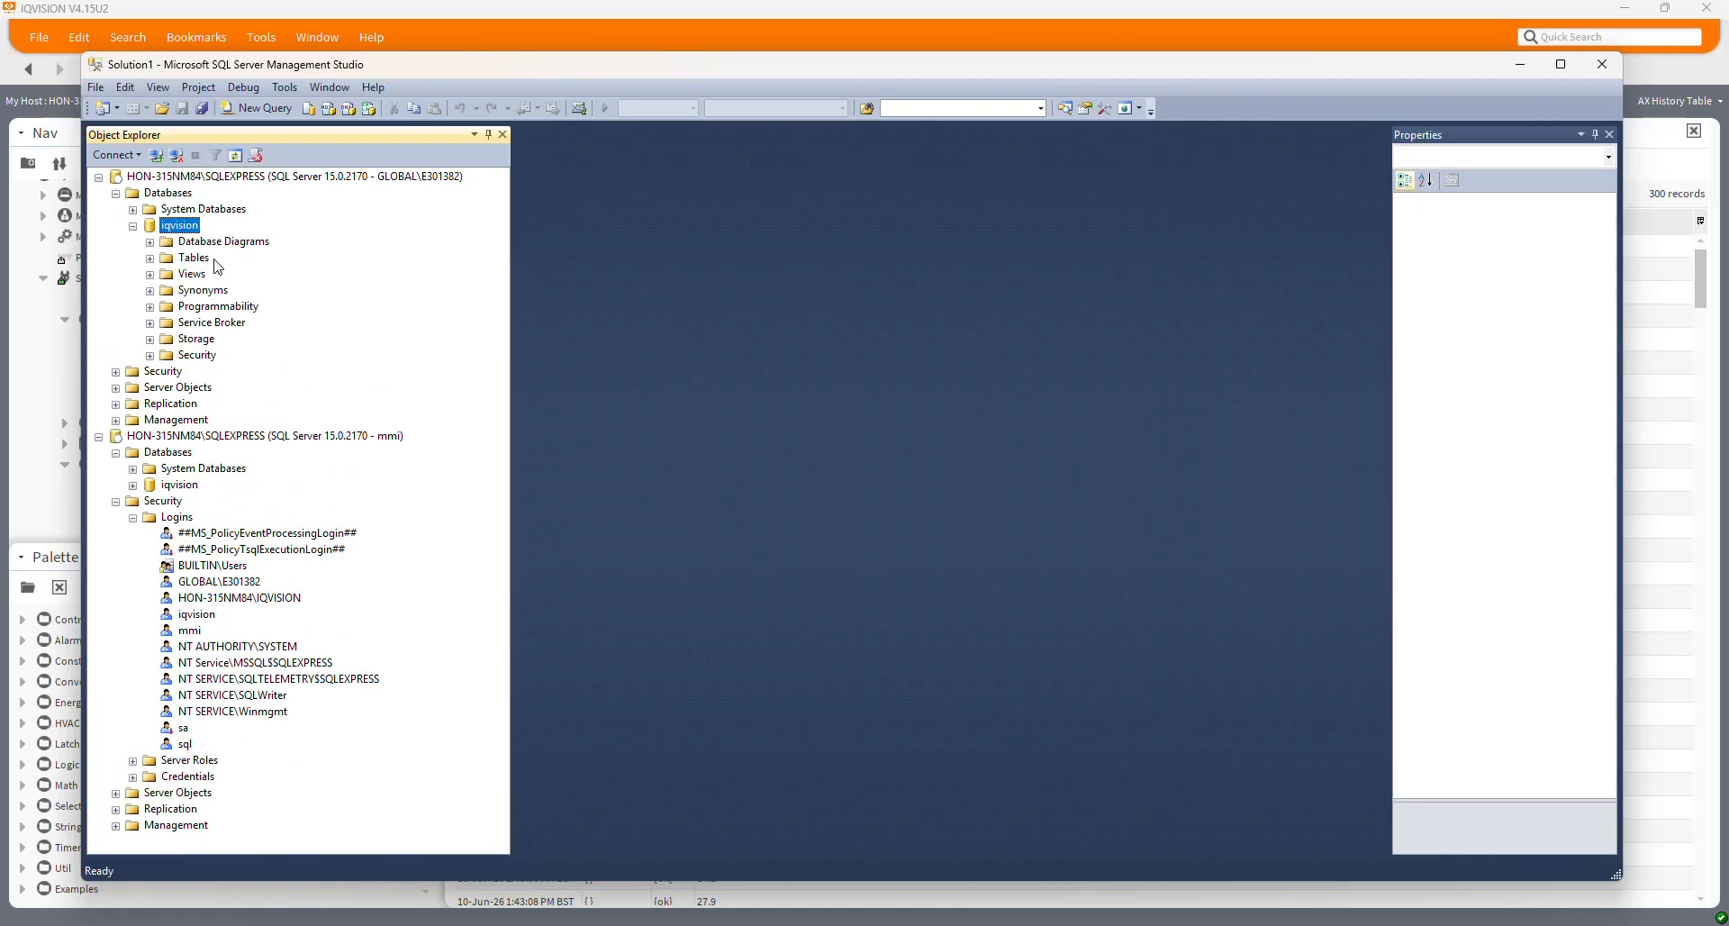
left_click(150, 260)
left_click(150, 260)
left_click(151, 260)
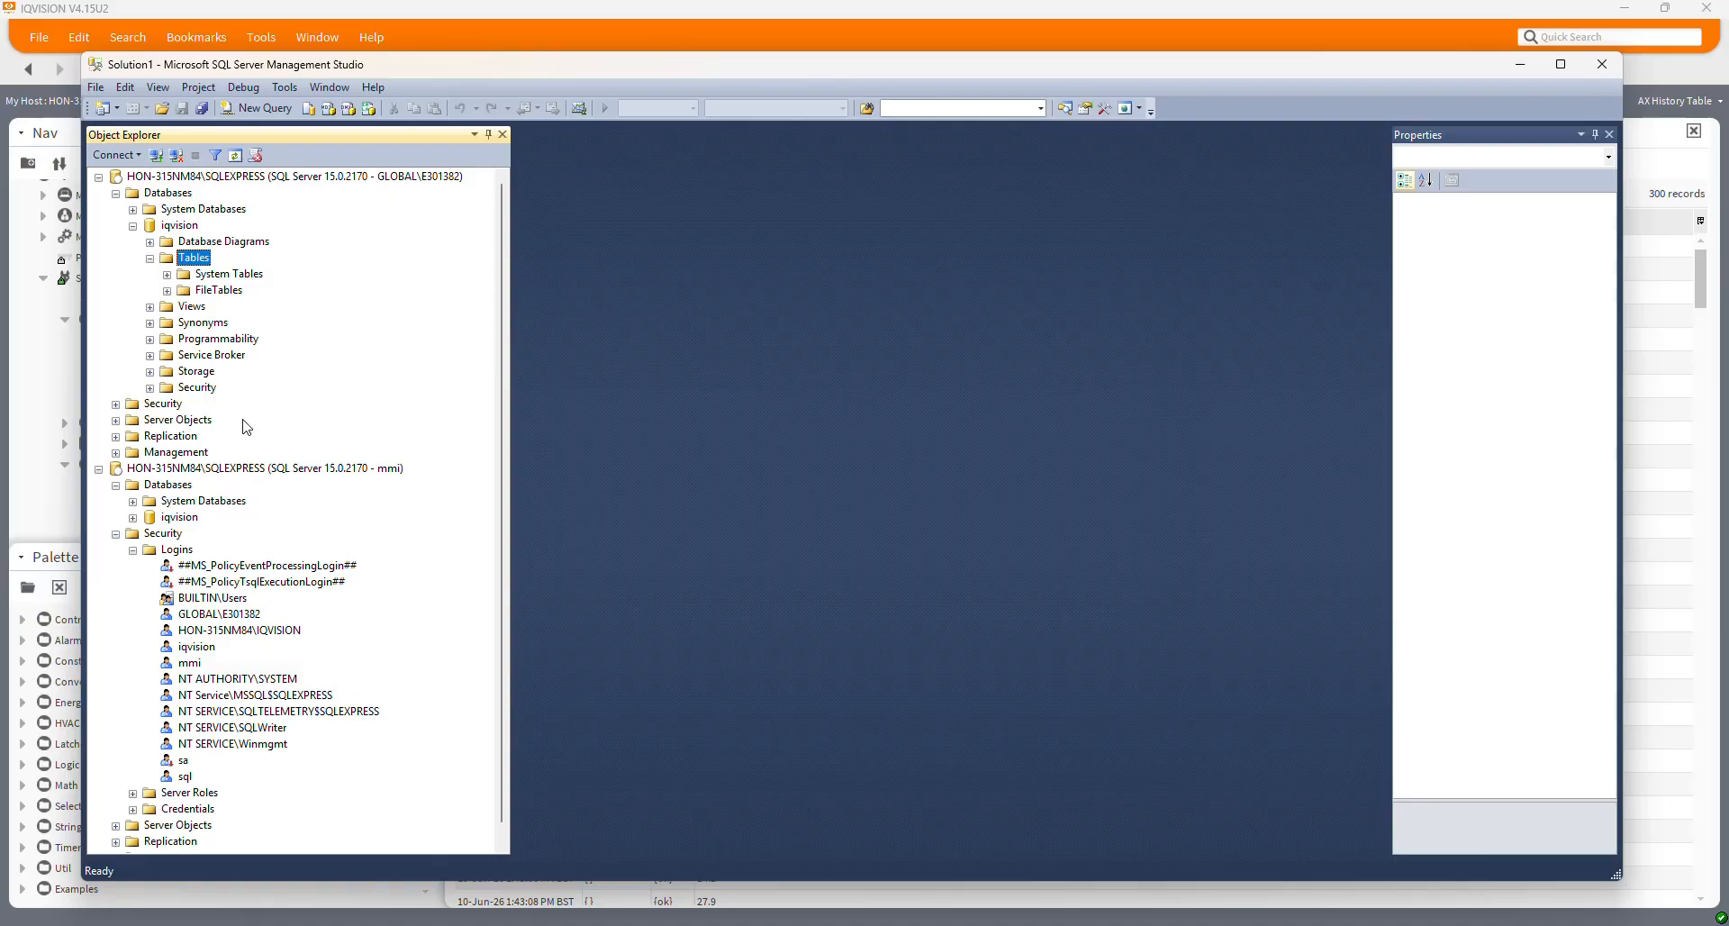
Collapse the second server connection and minimize SSMS to return to IQVISION
left_click(116, 196)
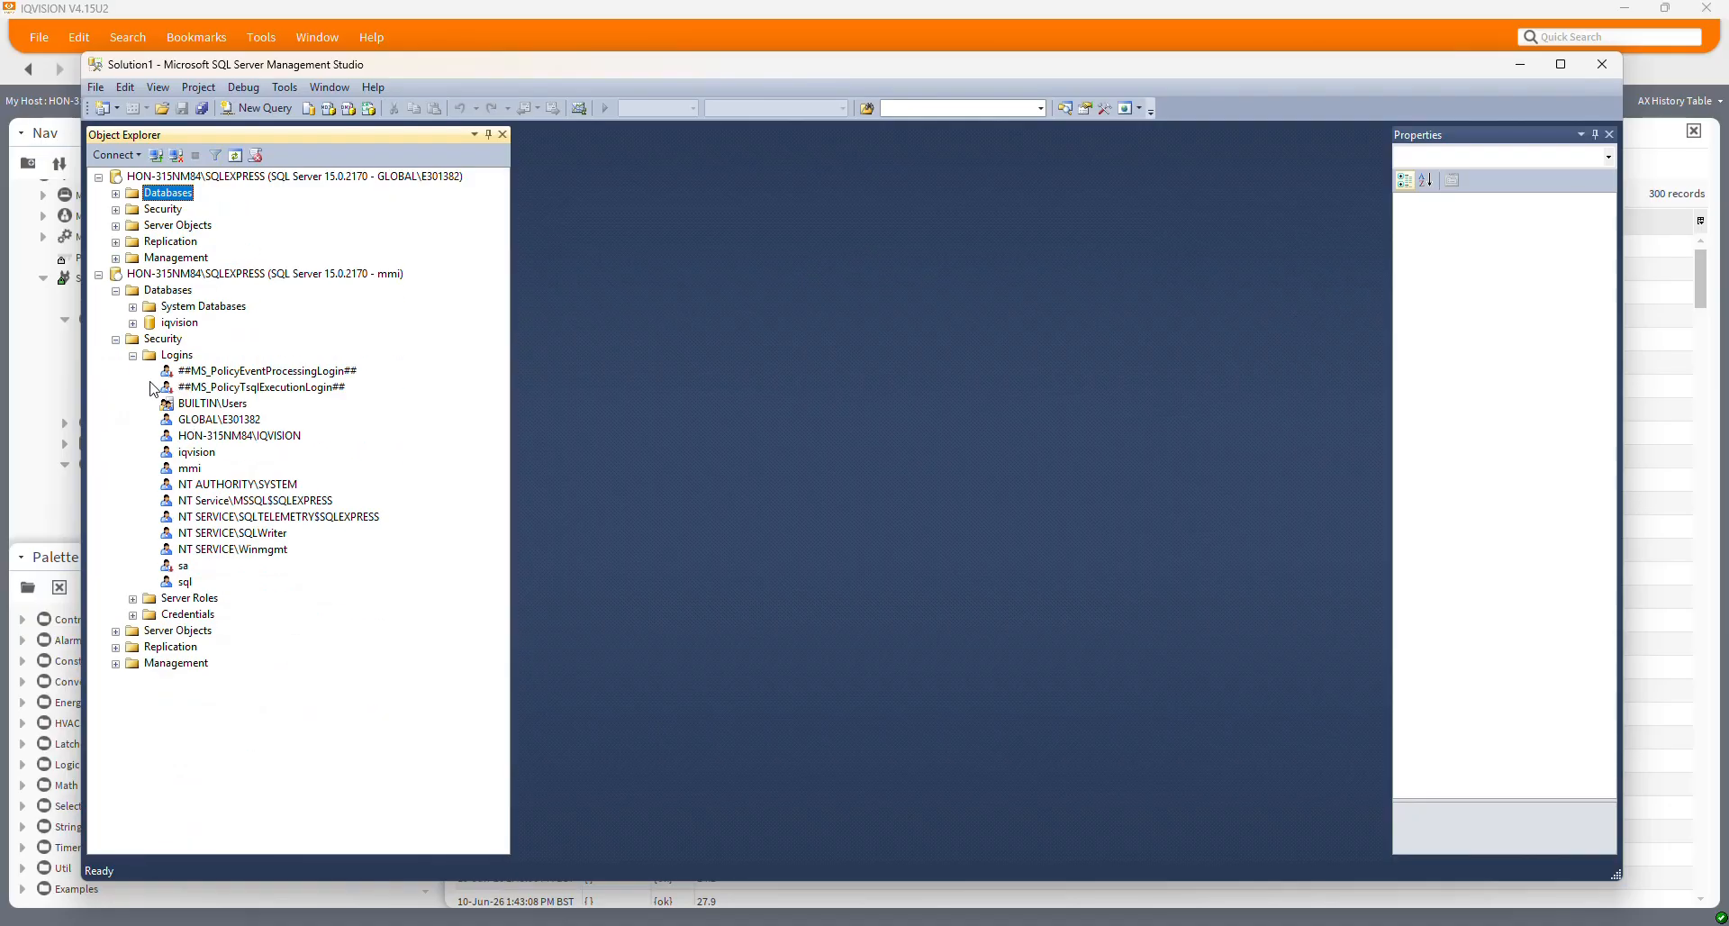
left_click(99, 274)
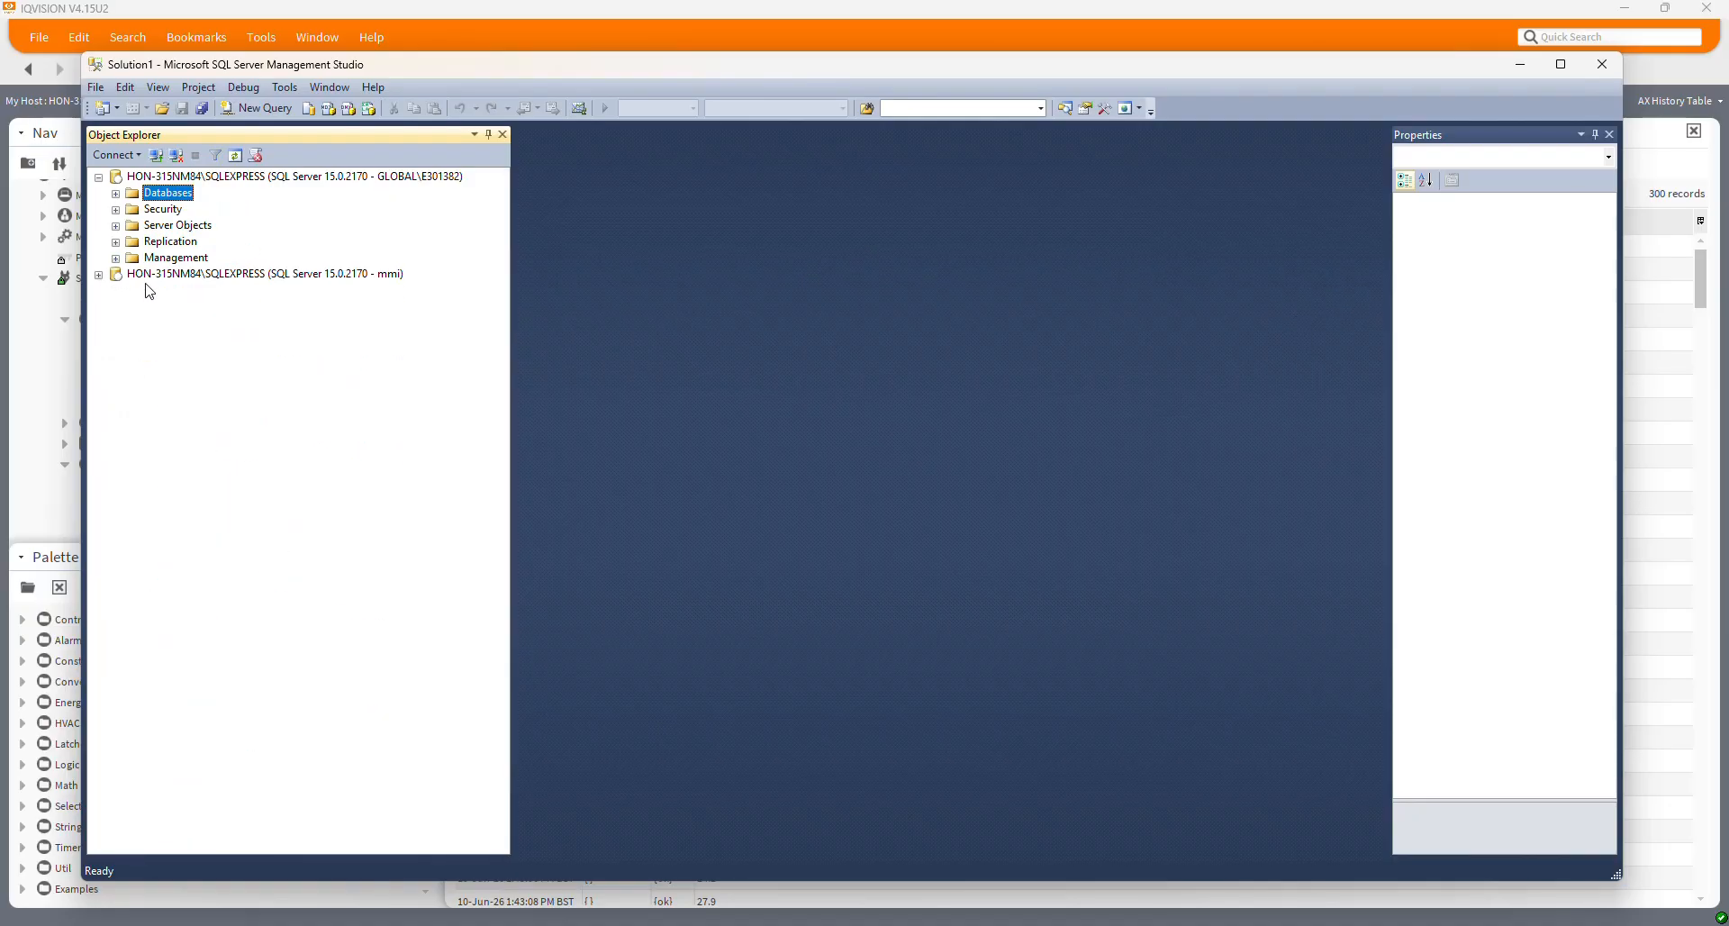
left_click(116, 194)
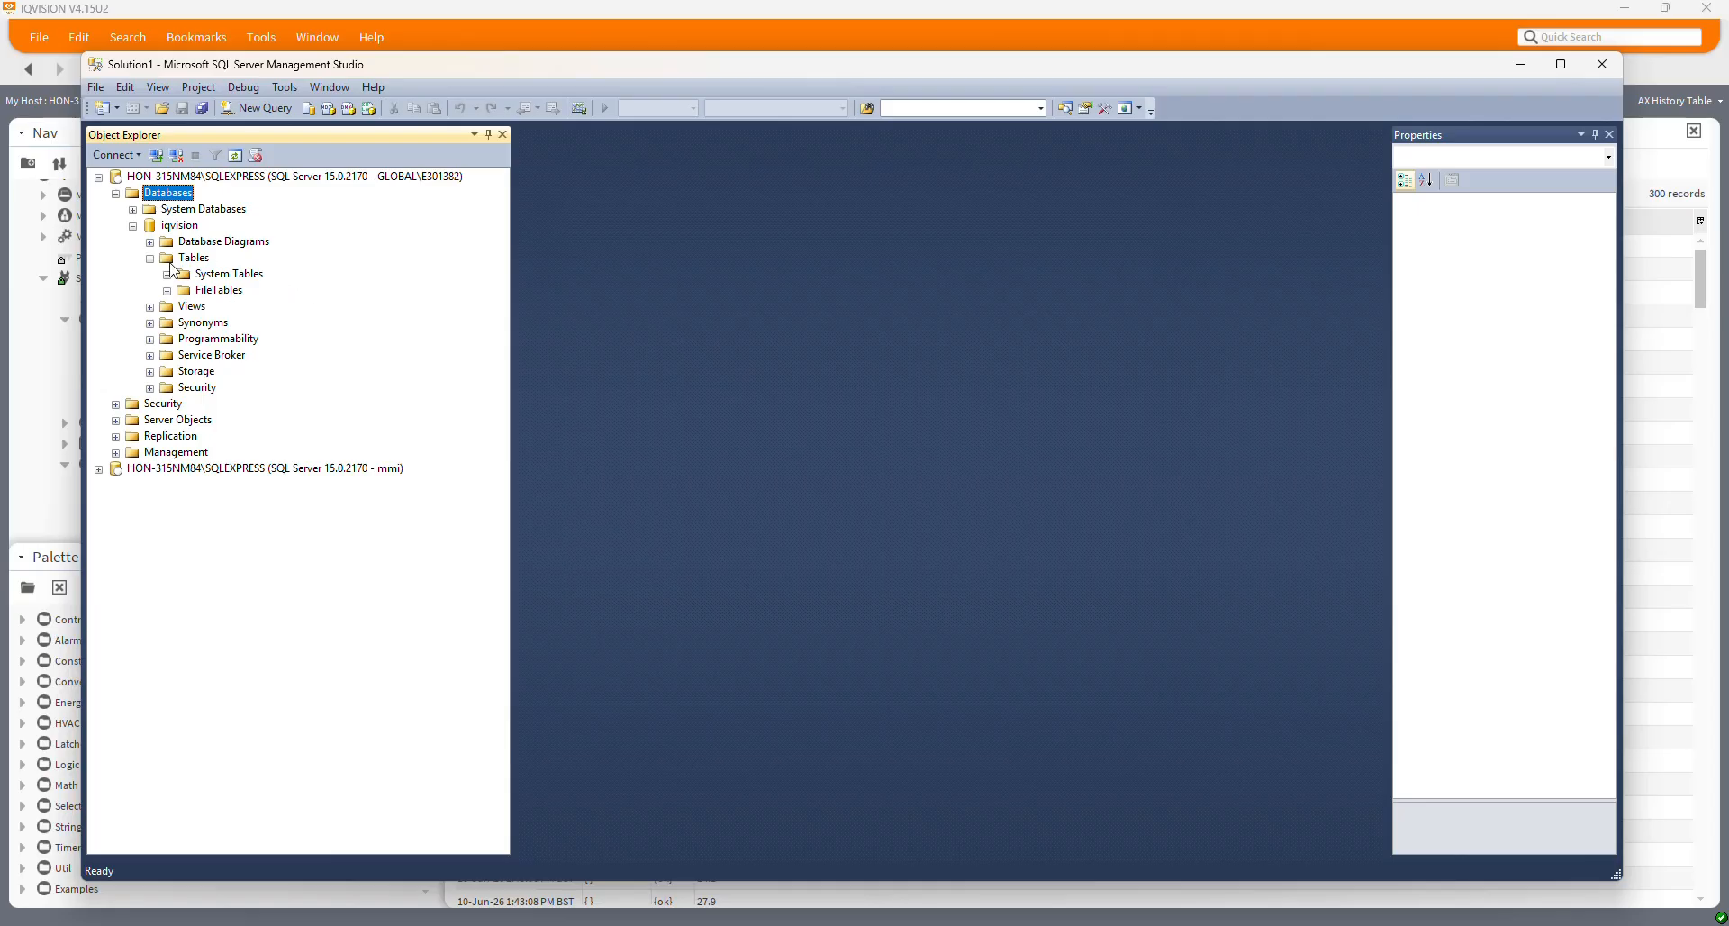
left_click(1522, 72)
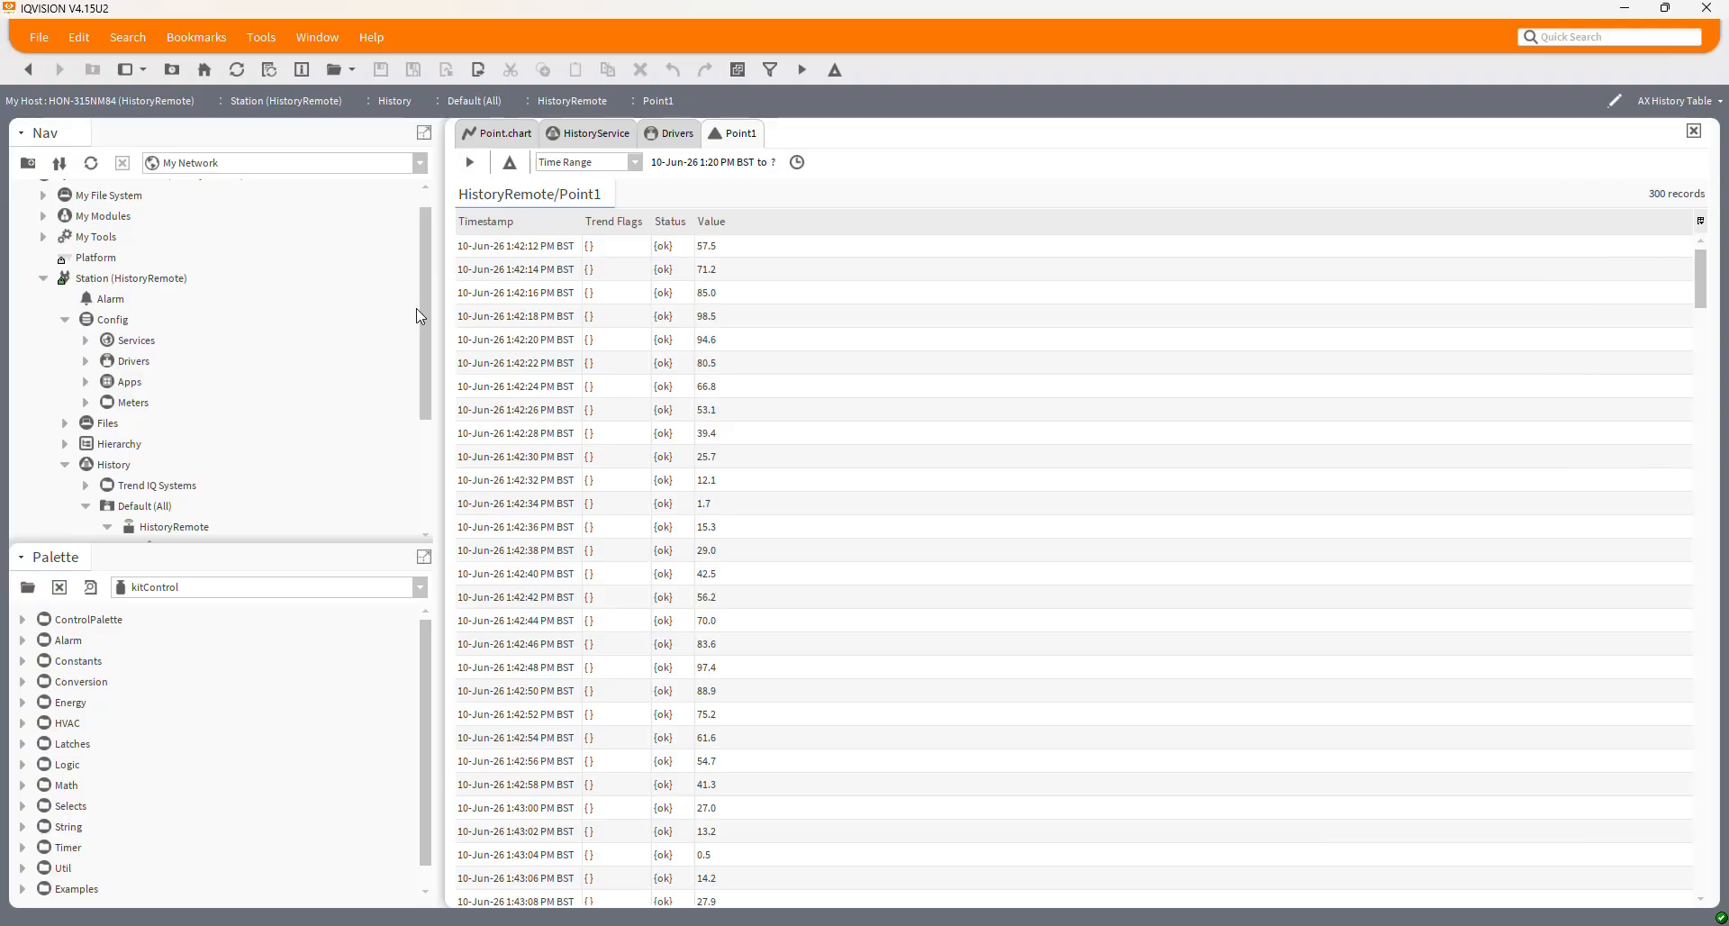
Expand the station's Drivers and open its driver manager
mouse_move(420, 317)
left_mouse_down()
mouse_move(430, 434)
mouse_move(430, 303)
left_mouse_up()
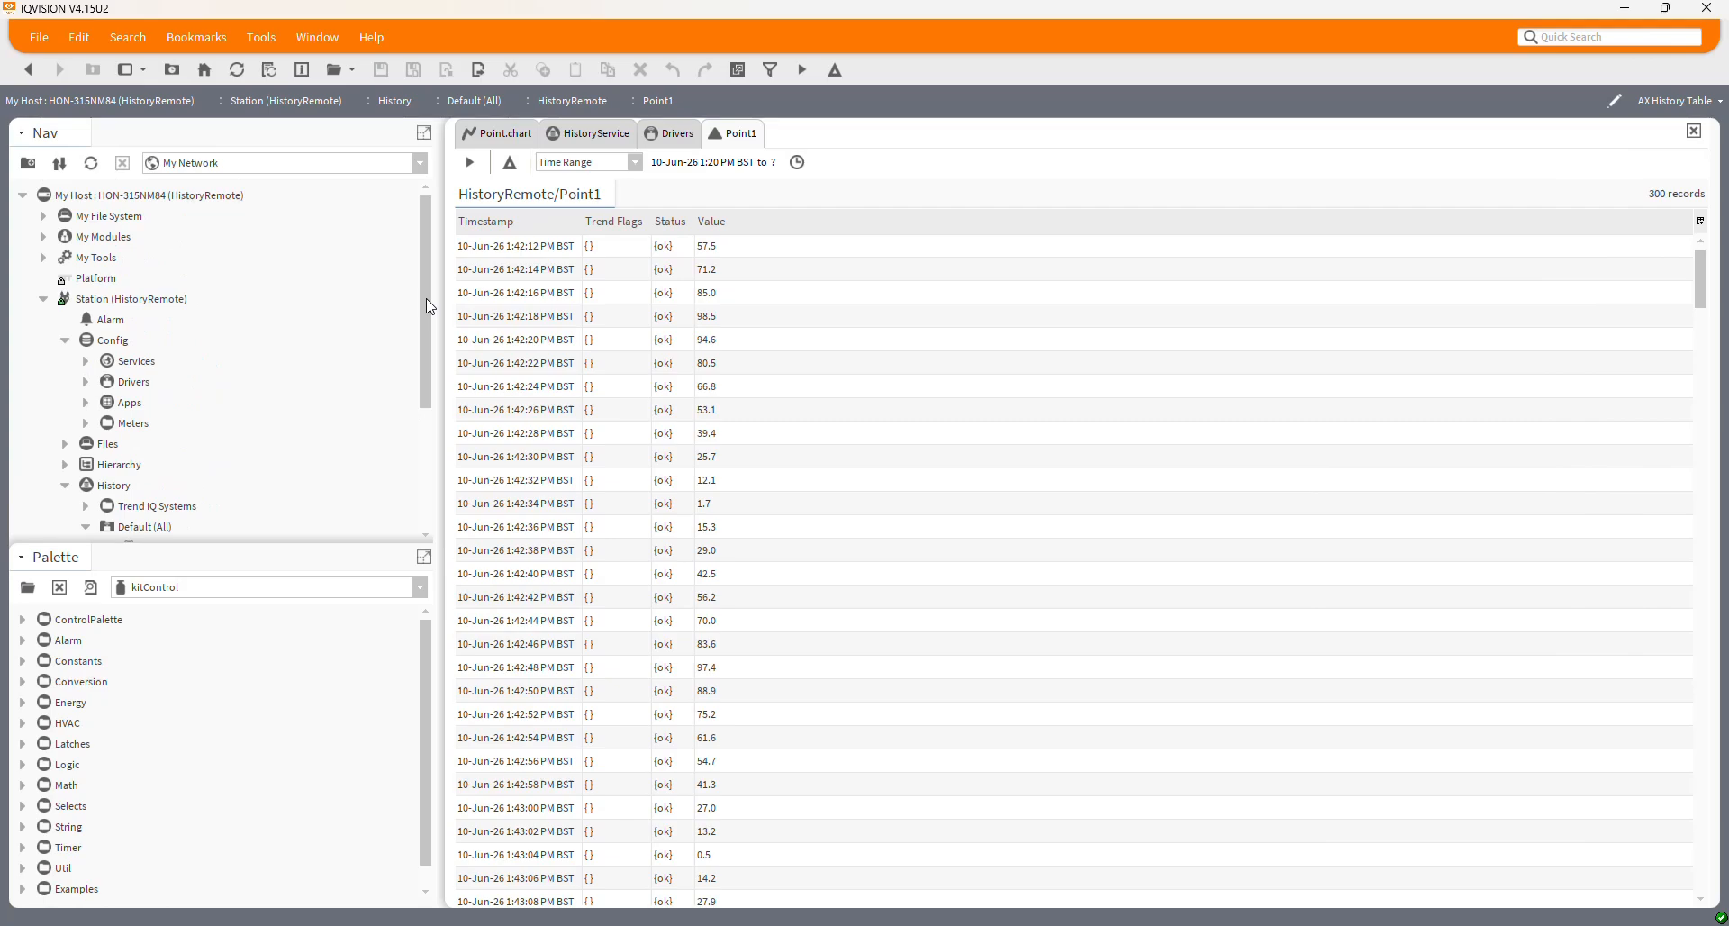
mouse_move(427, 302)
left_mouse_down()
mouse_move(428, 410)
mouse_move(431, 300)
left_mouse_up()
left_click(87, 383)
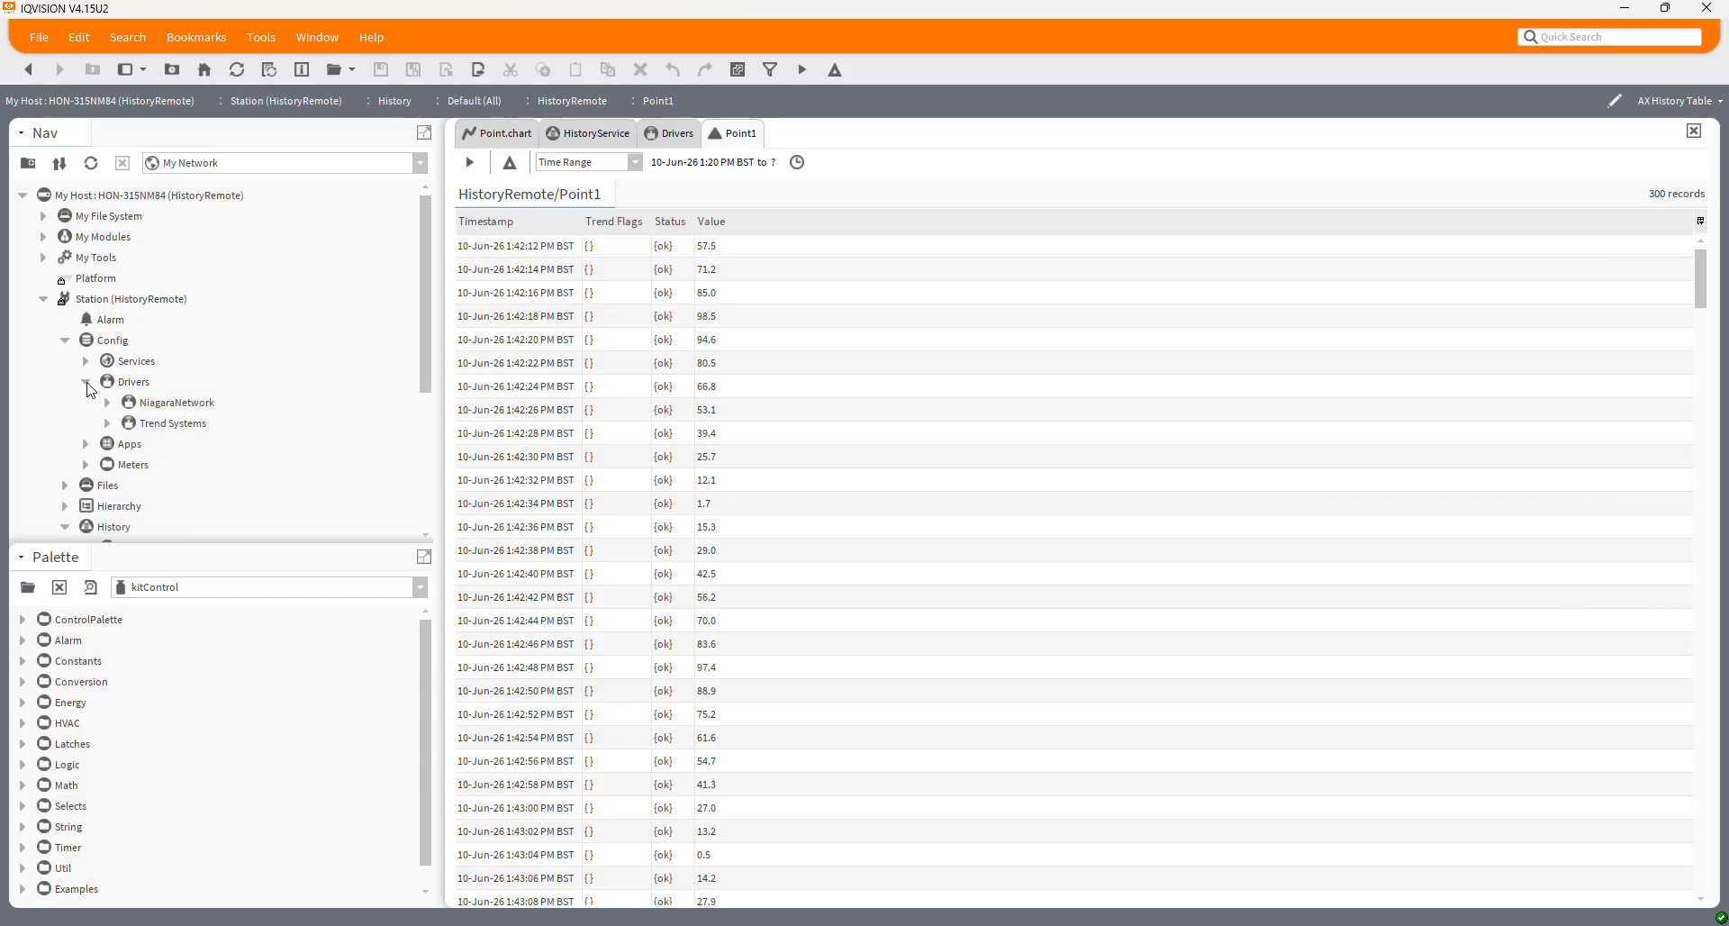
double_click(129, 384)
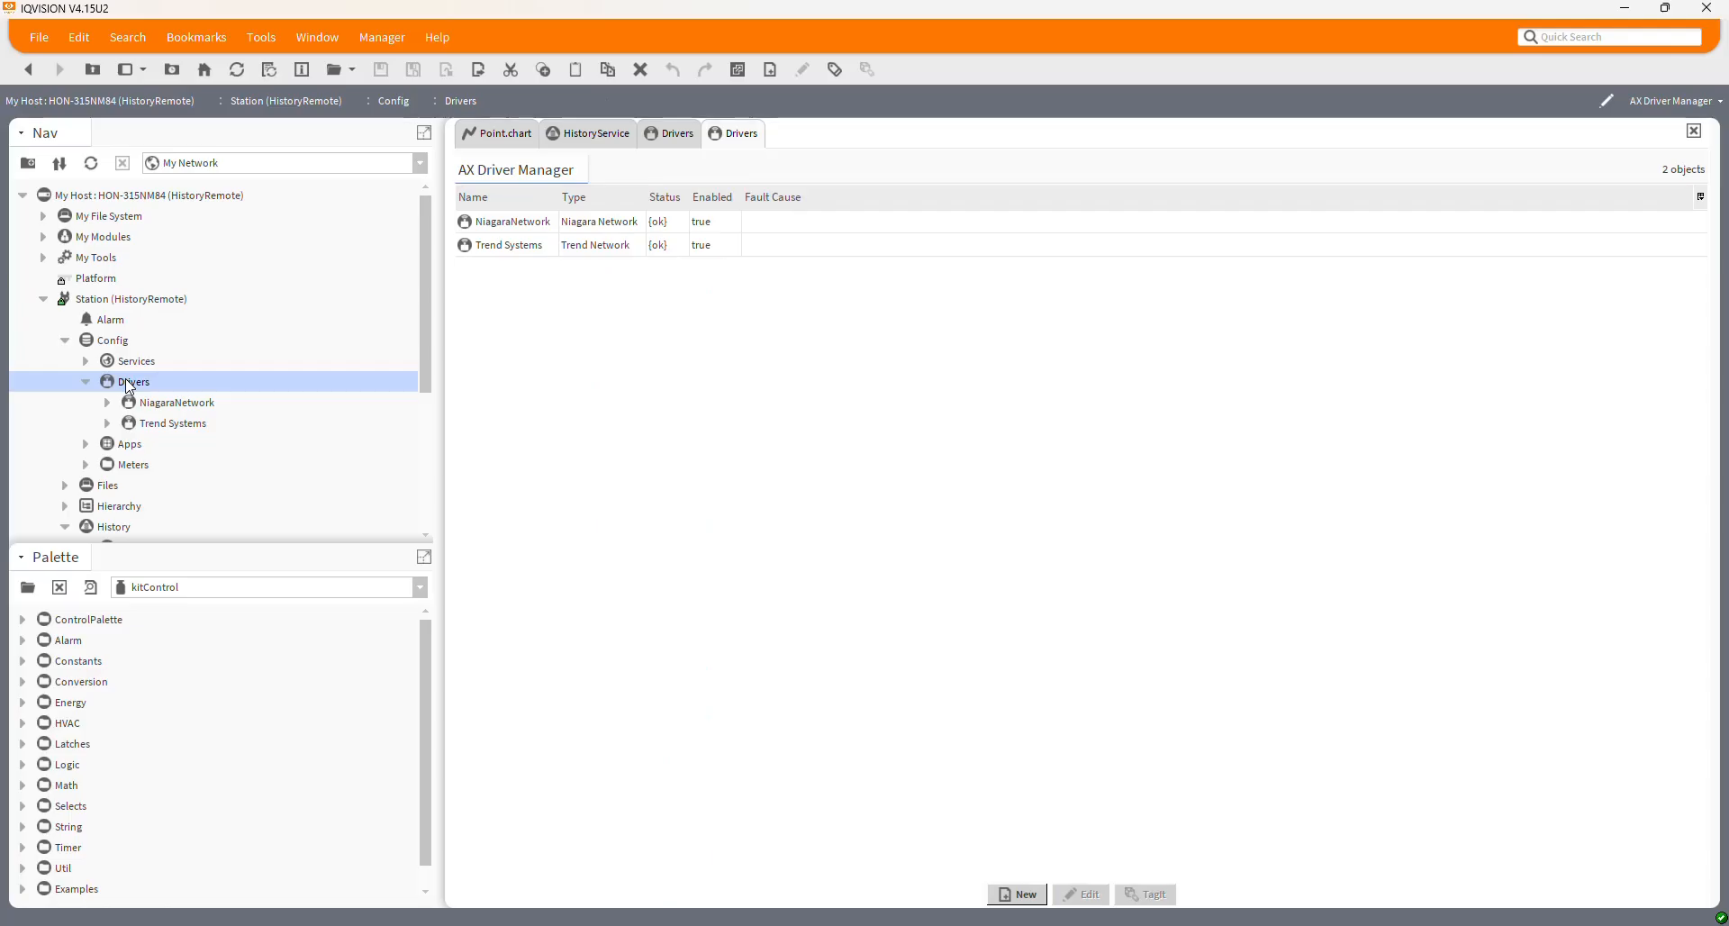
Add an Rdbms Network driver named SQL_Network and open its empty database manager
left_click(1023, 894)
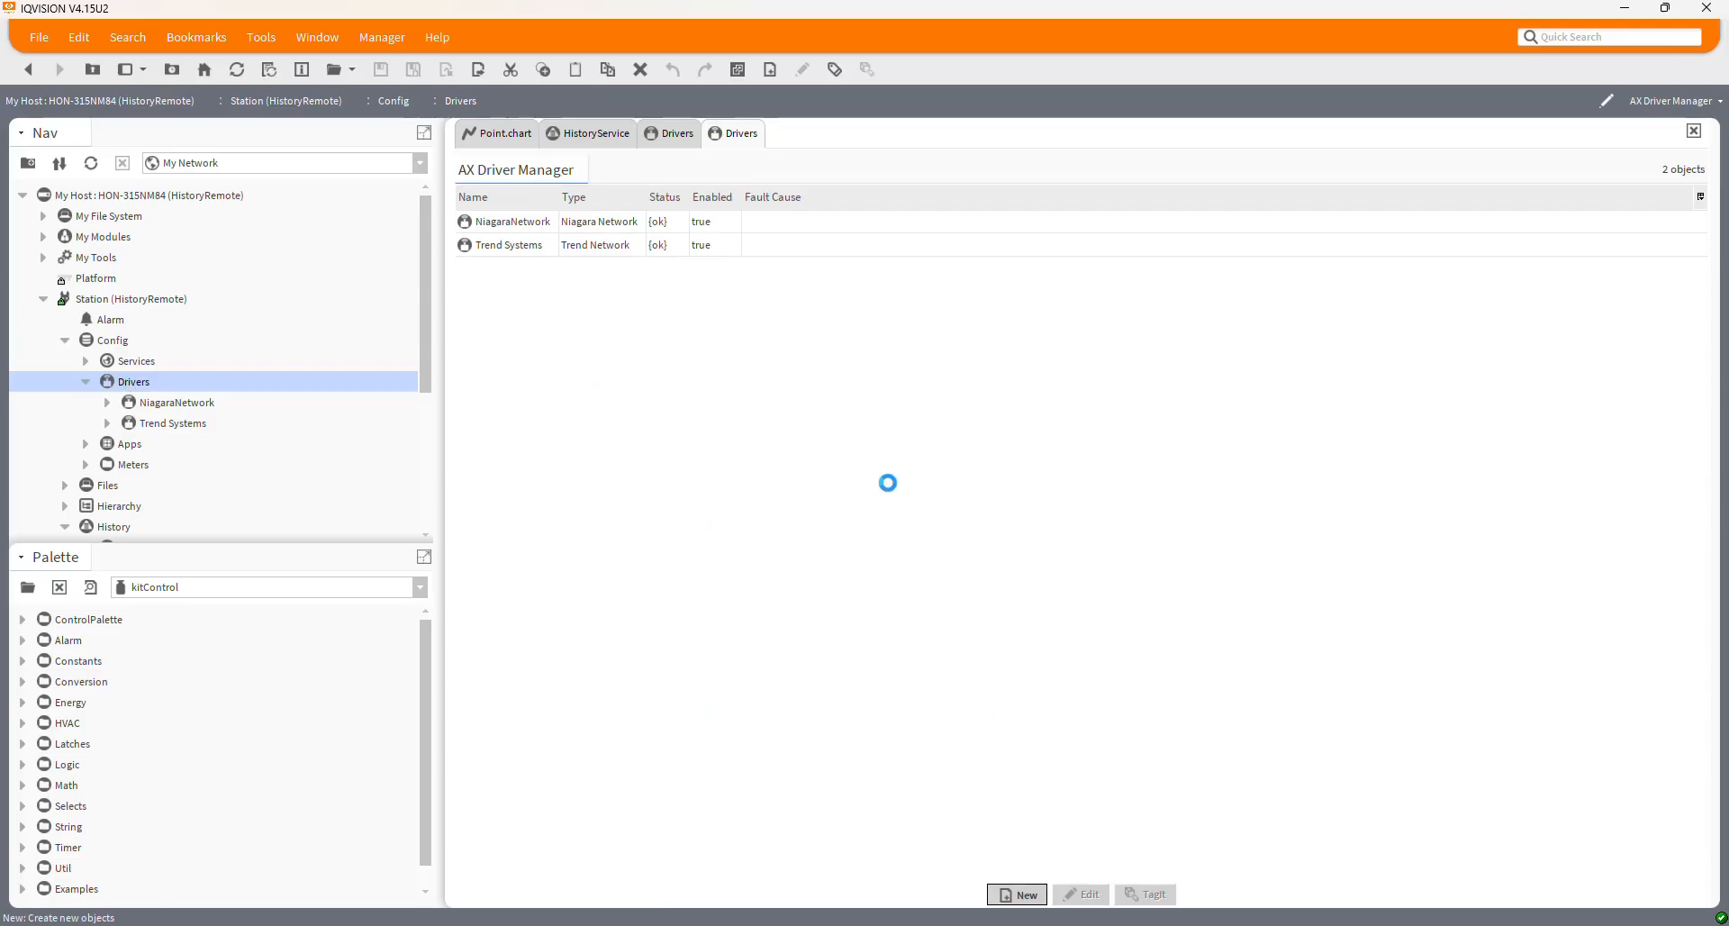
left_click(880, 450)
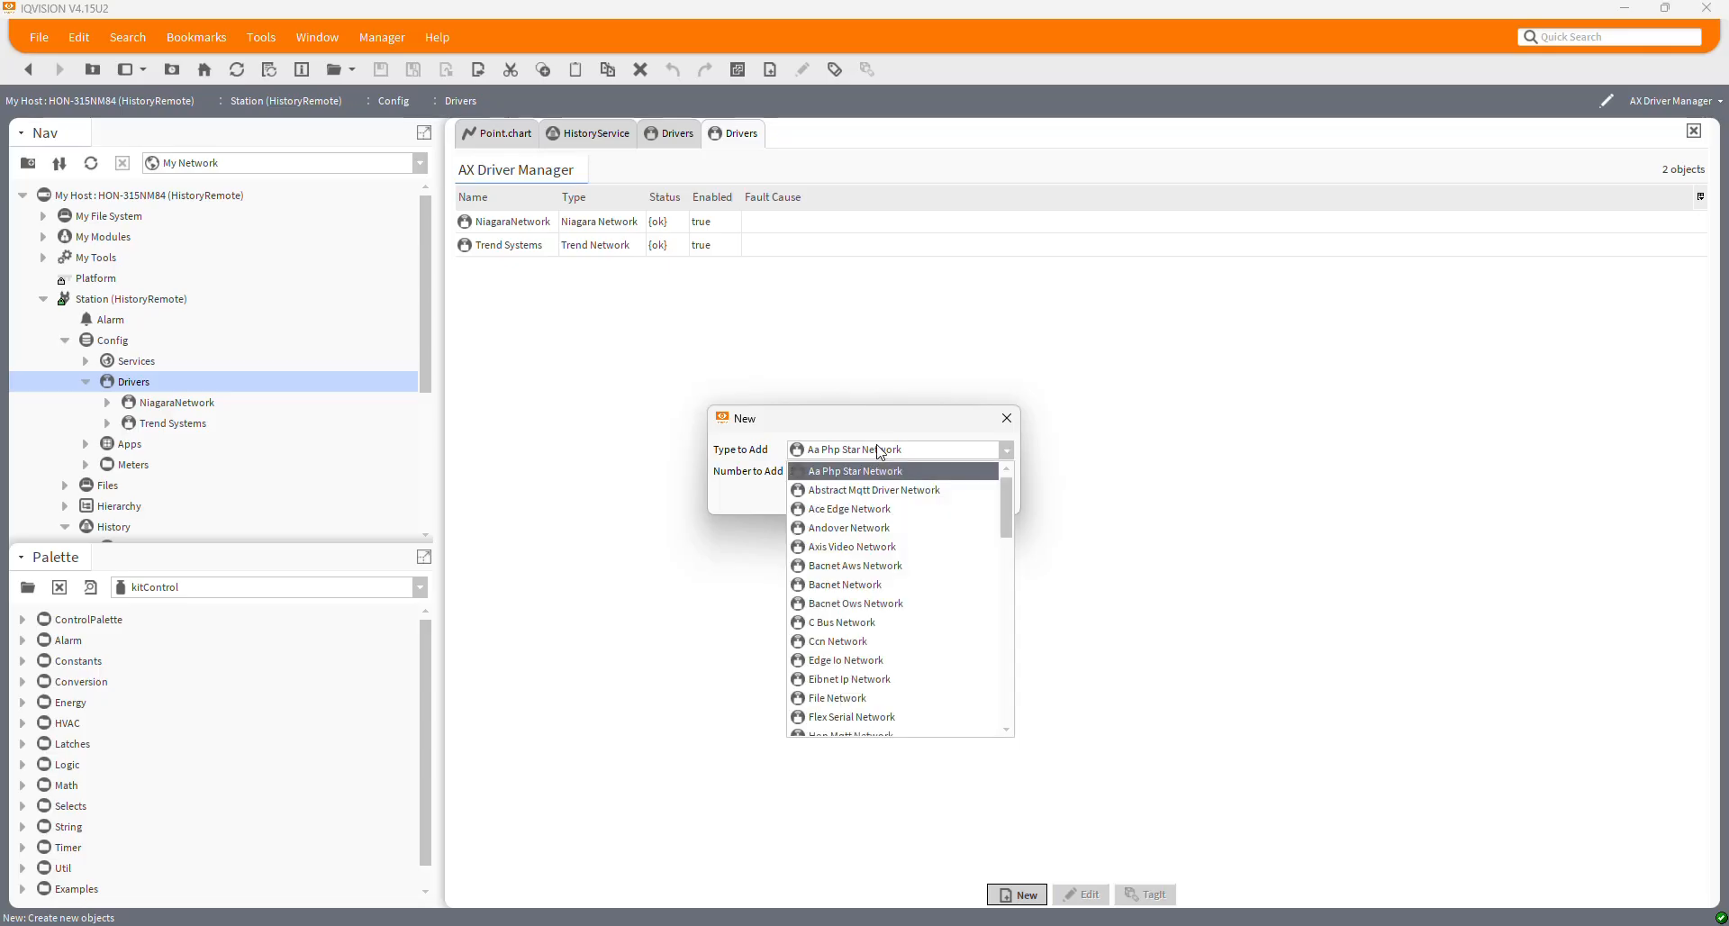
key("r")
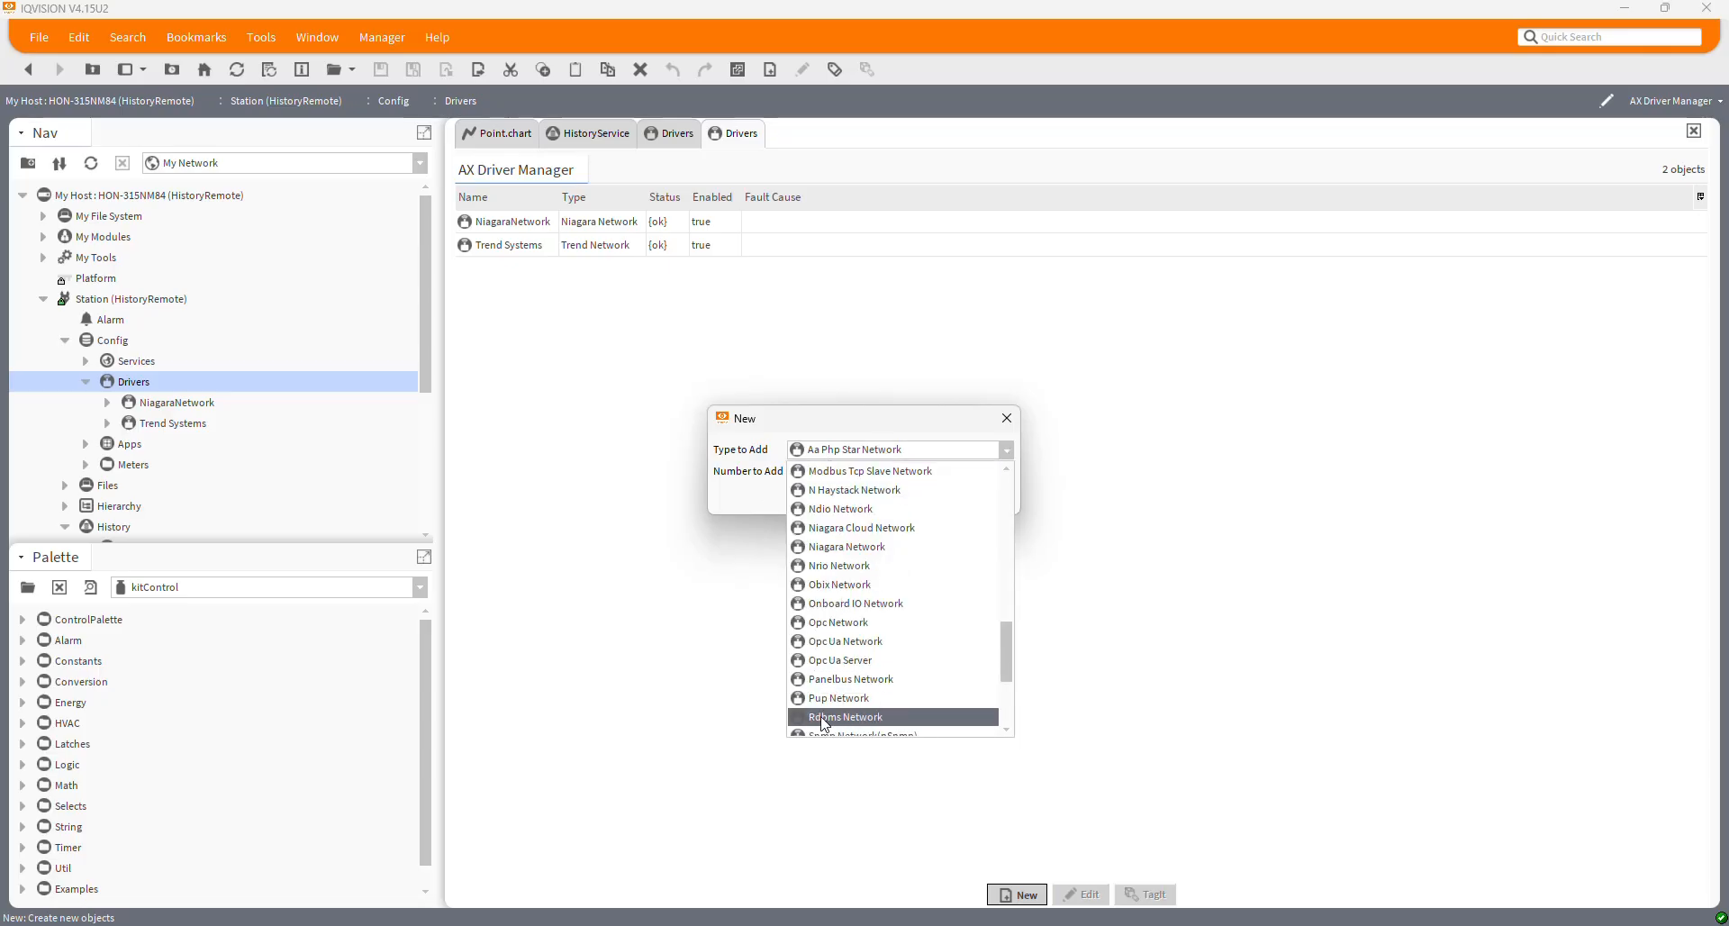
left_click(850, 717)
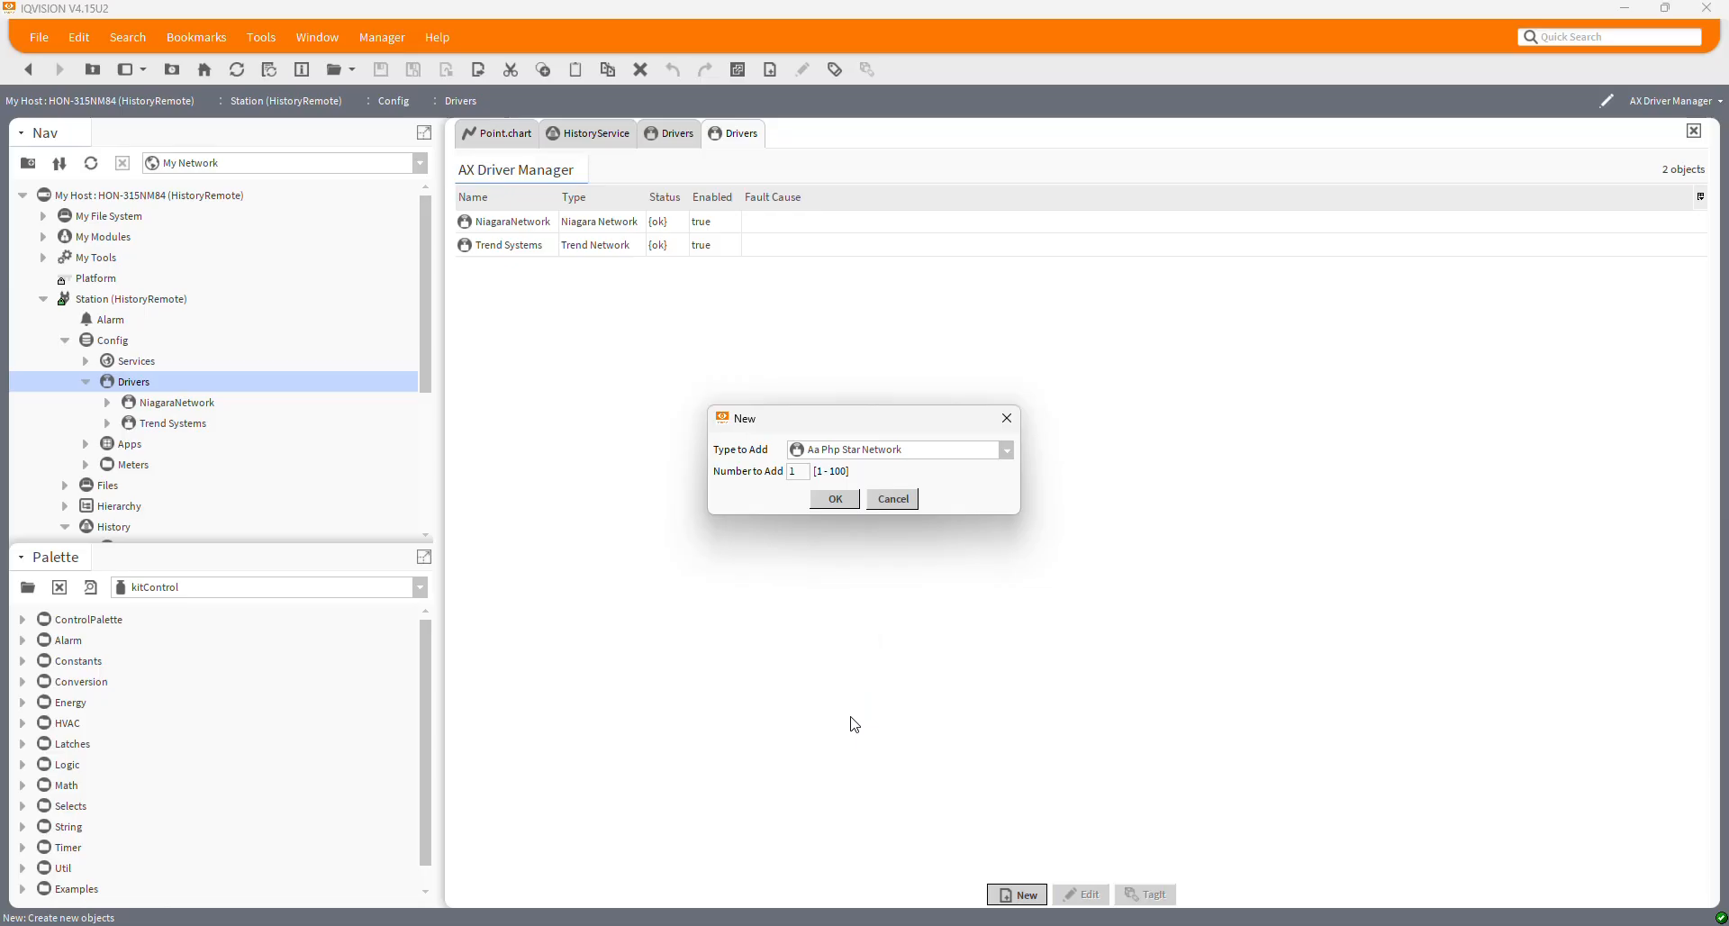
left_click(823, 503)
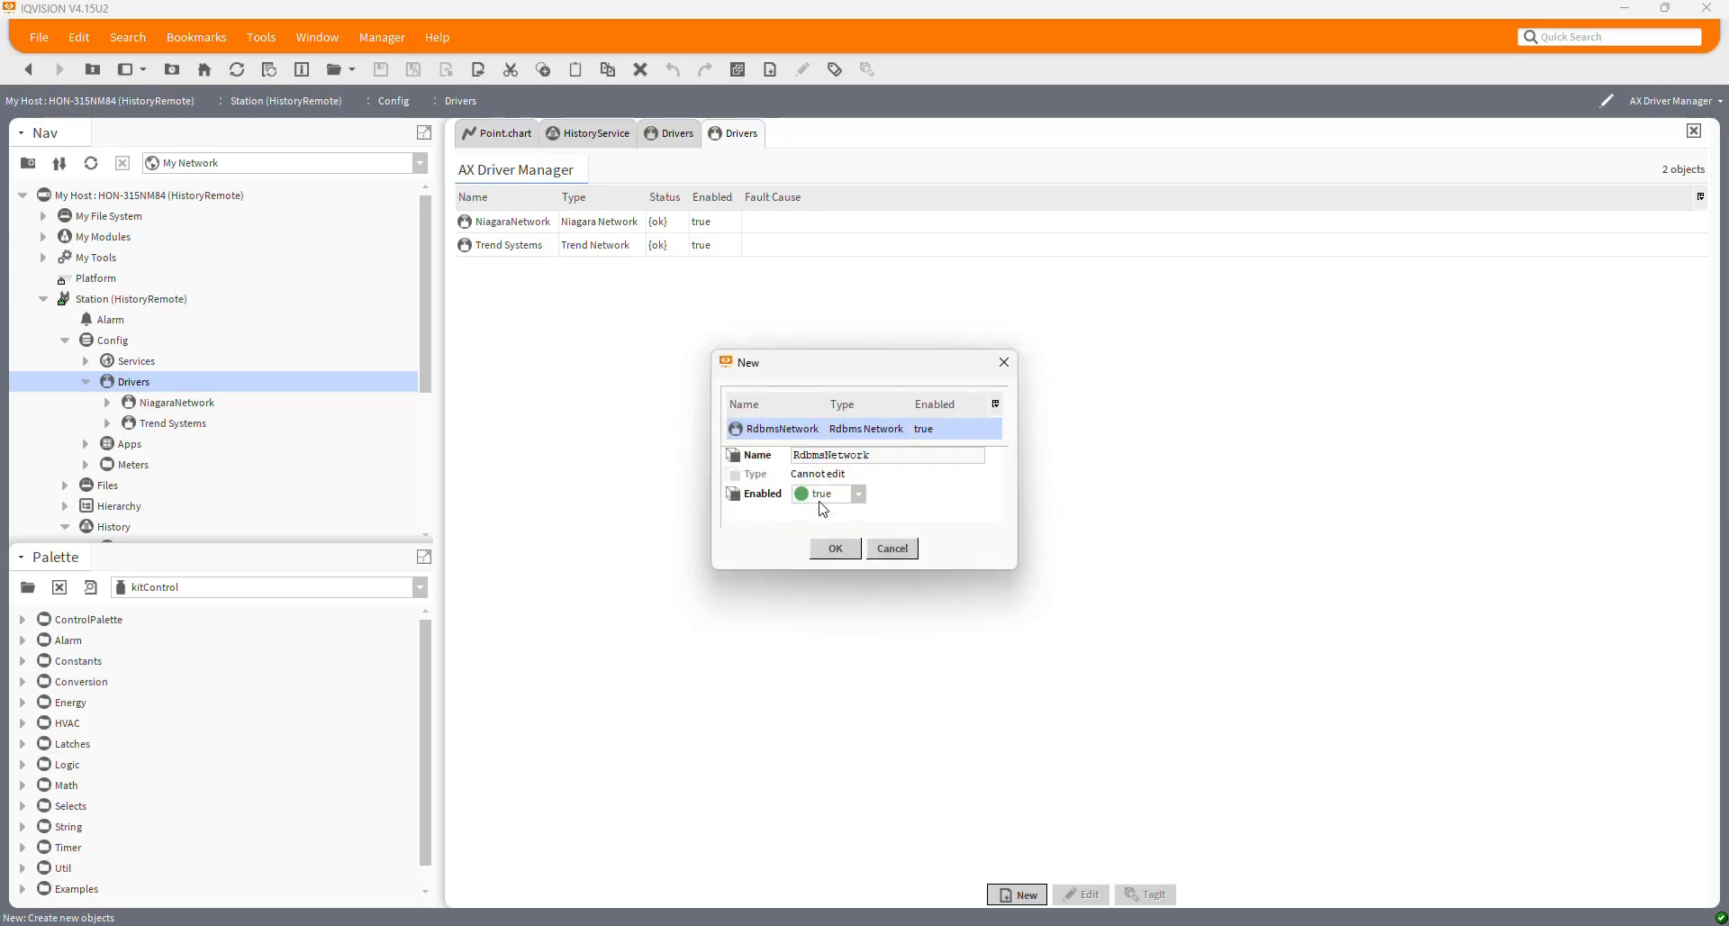
double_click(822, 454)
type("SQL_Network")
left_click(841, 549)
double_click(153, 445)
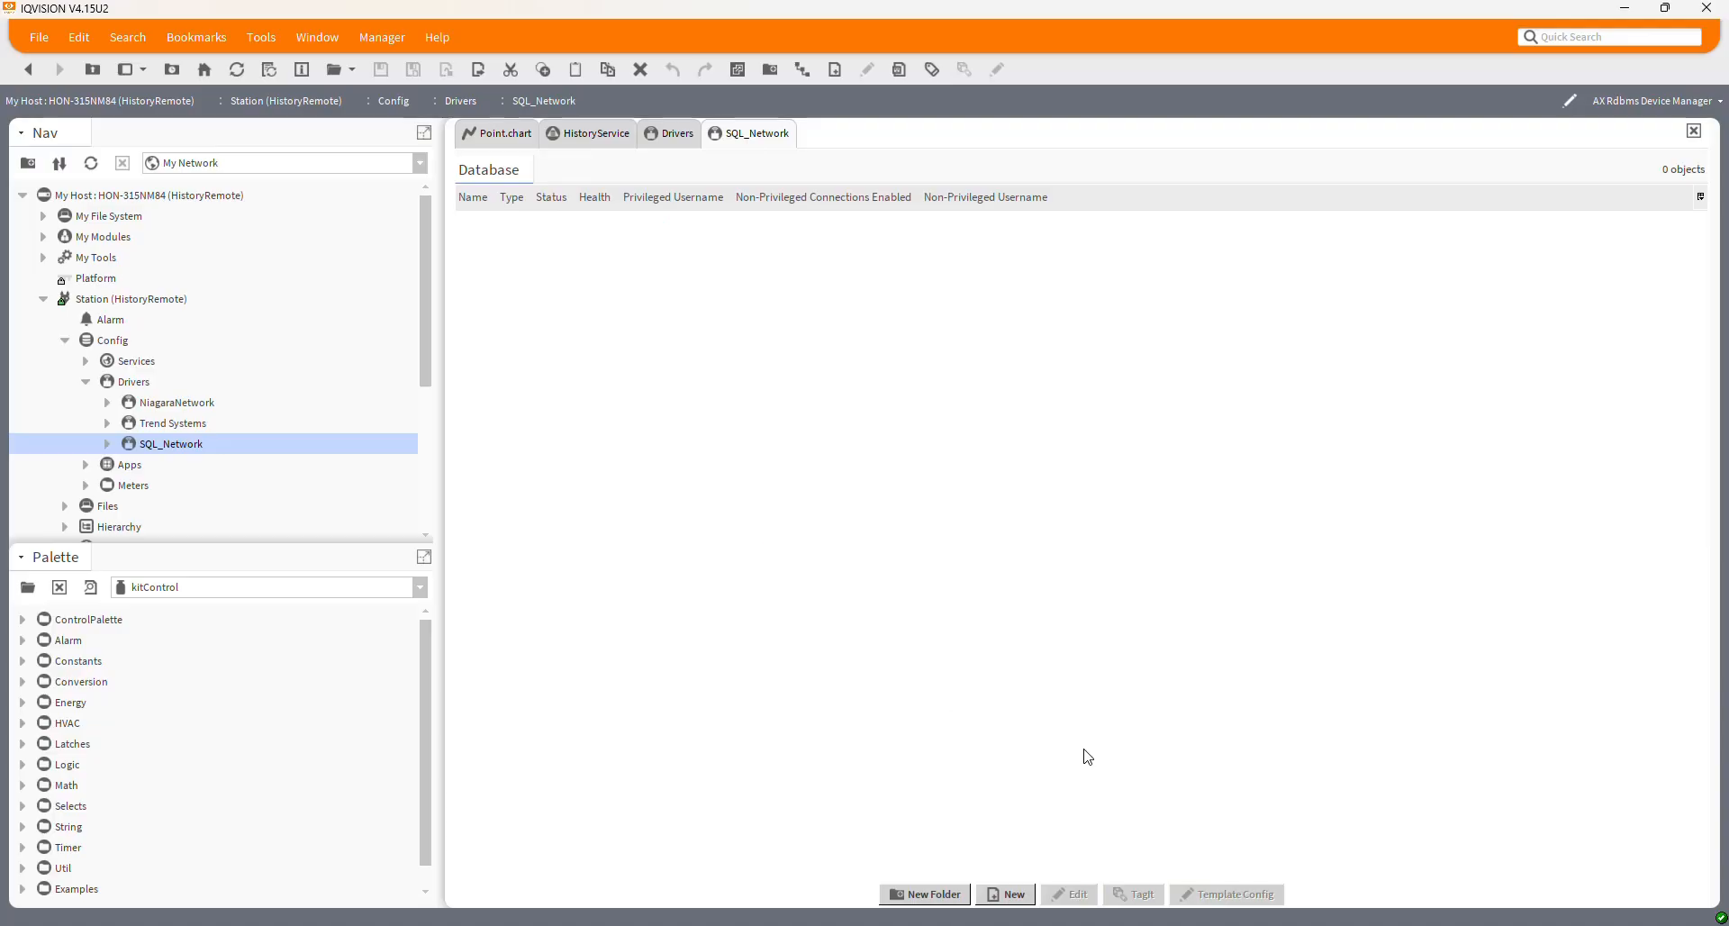
Add one Sql Server Database to SQL_Network and name it SQL
left_click(1013, 895)
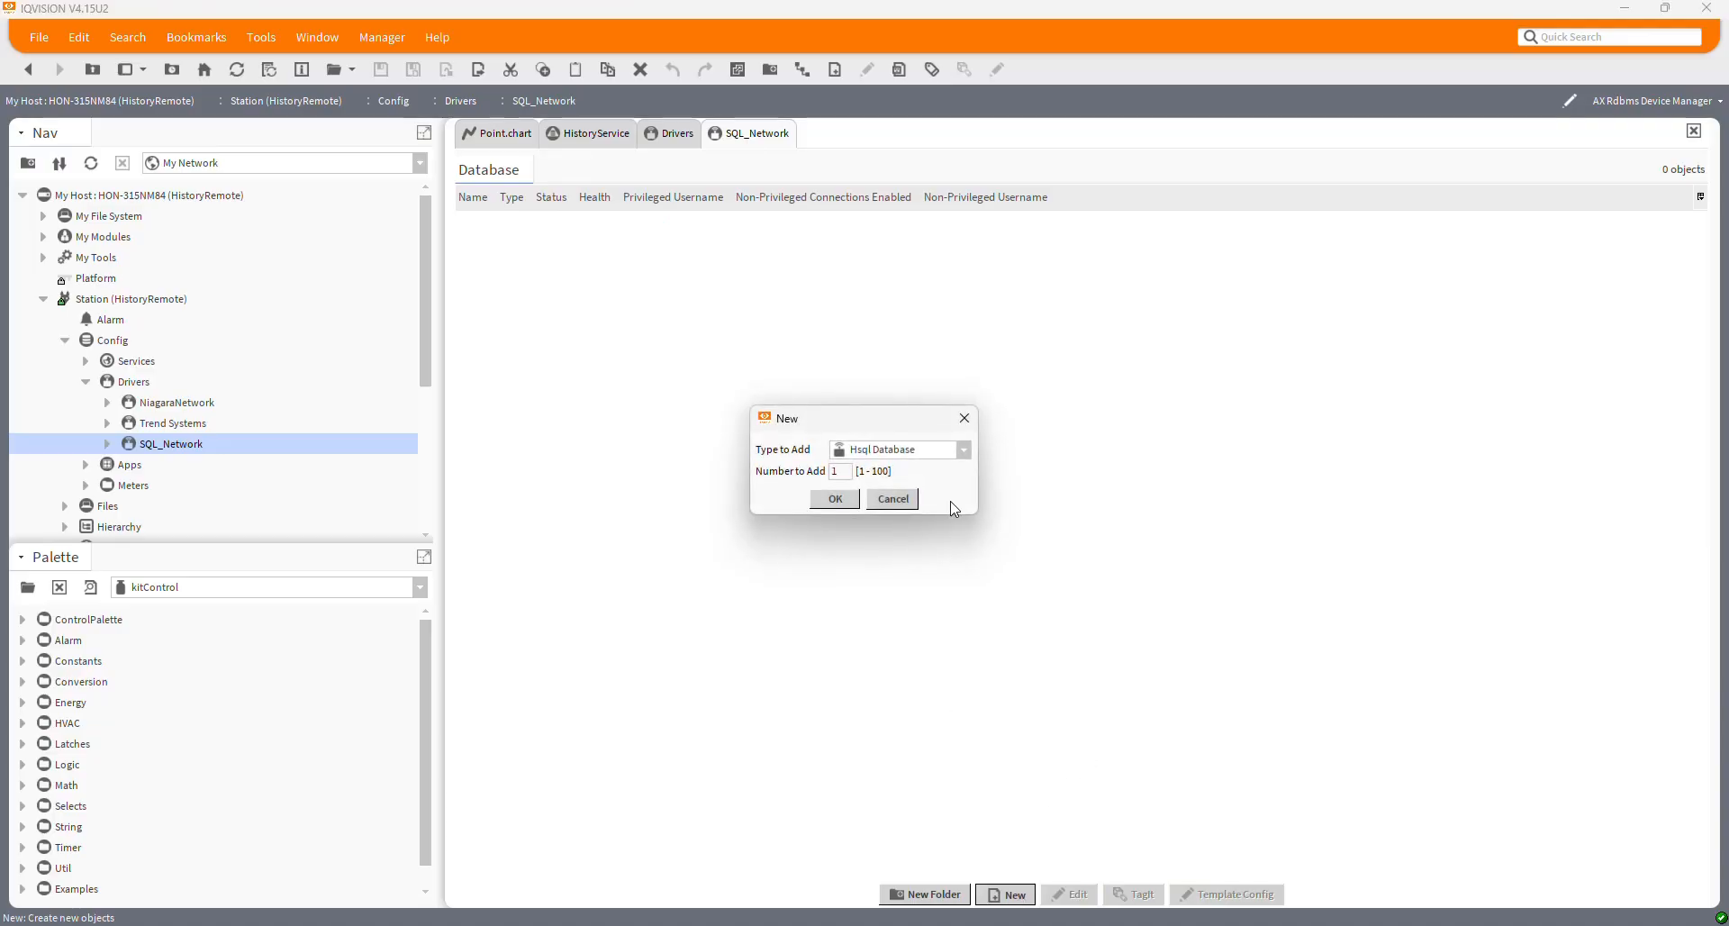
left_click(961, 449)
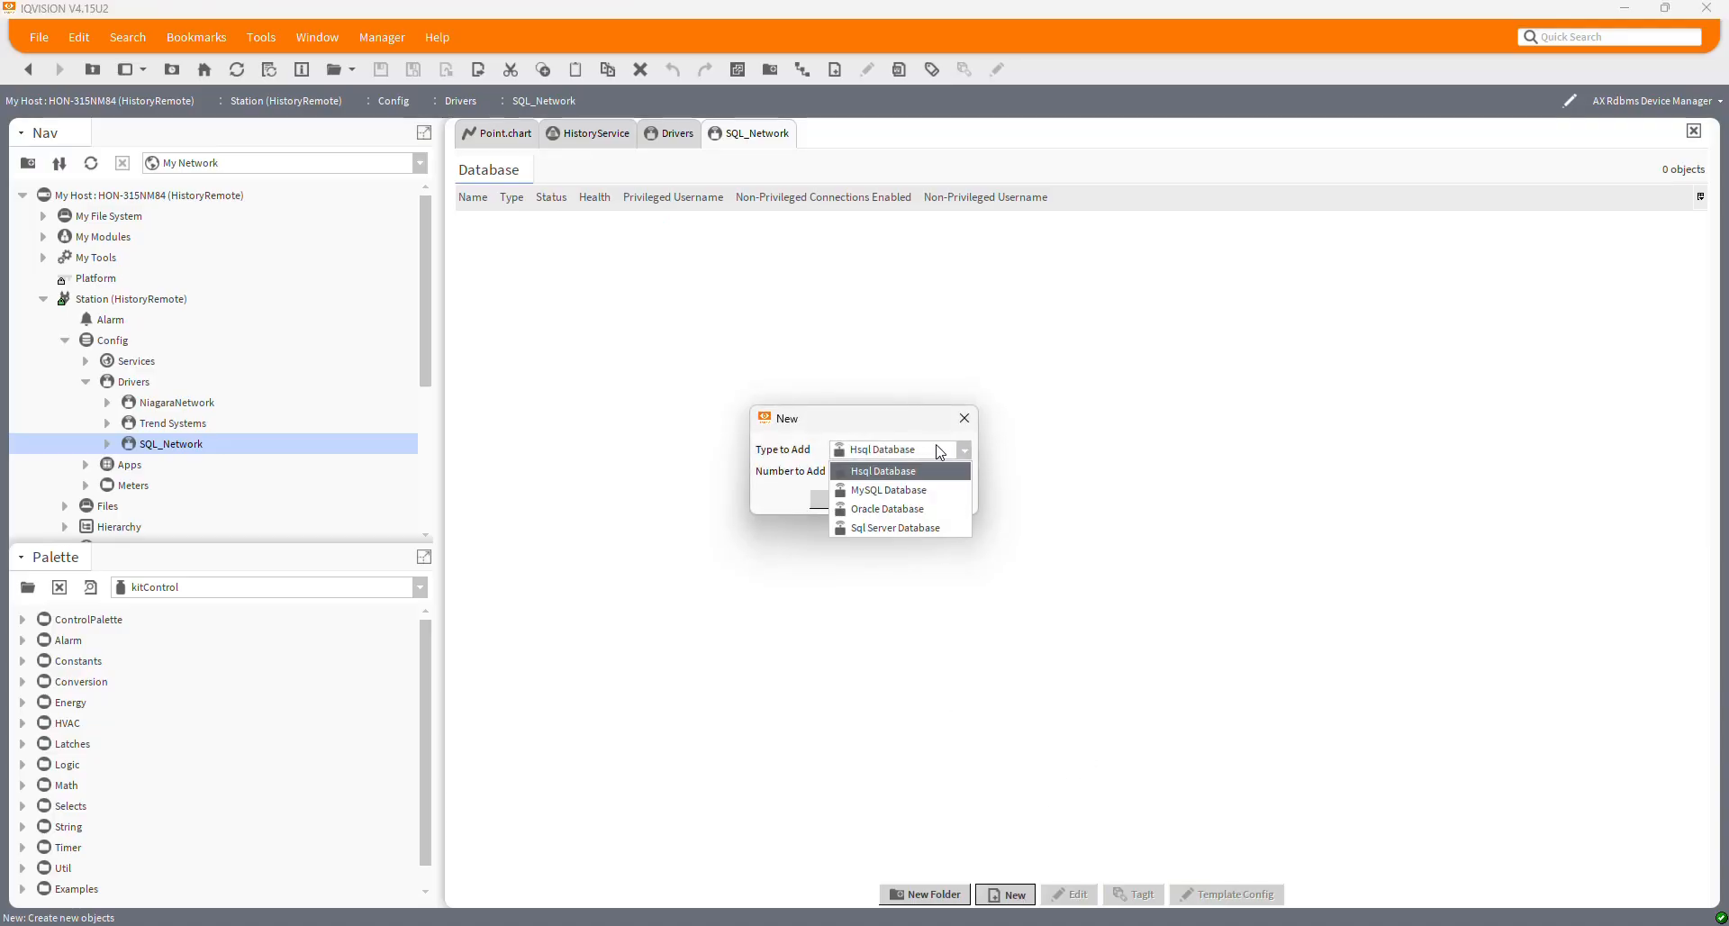
left_click(889, 528)
left_click(835, 499)
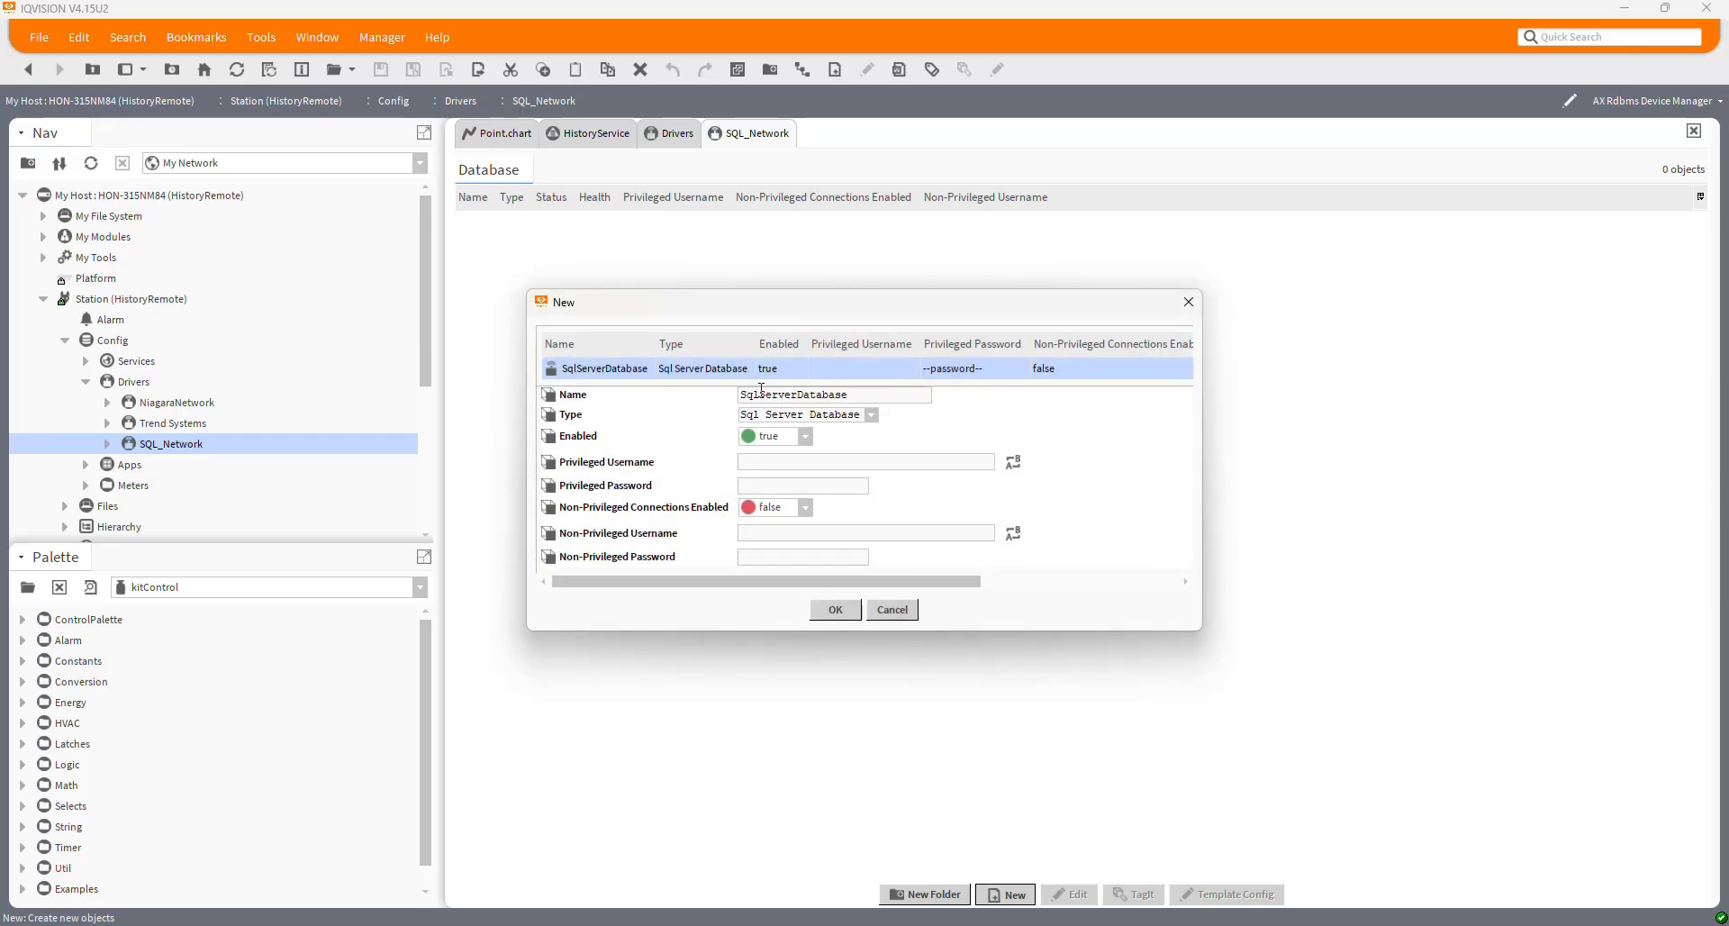
key("ctrl+a")
type("SQ")
Fill in the privileged and non-privileged login credentials and create the SQL database device
left_click(778, 464)
type("mmi")
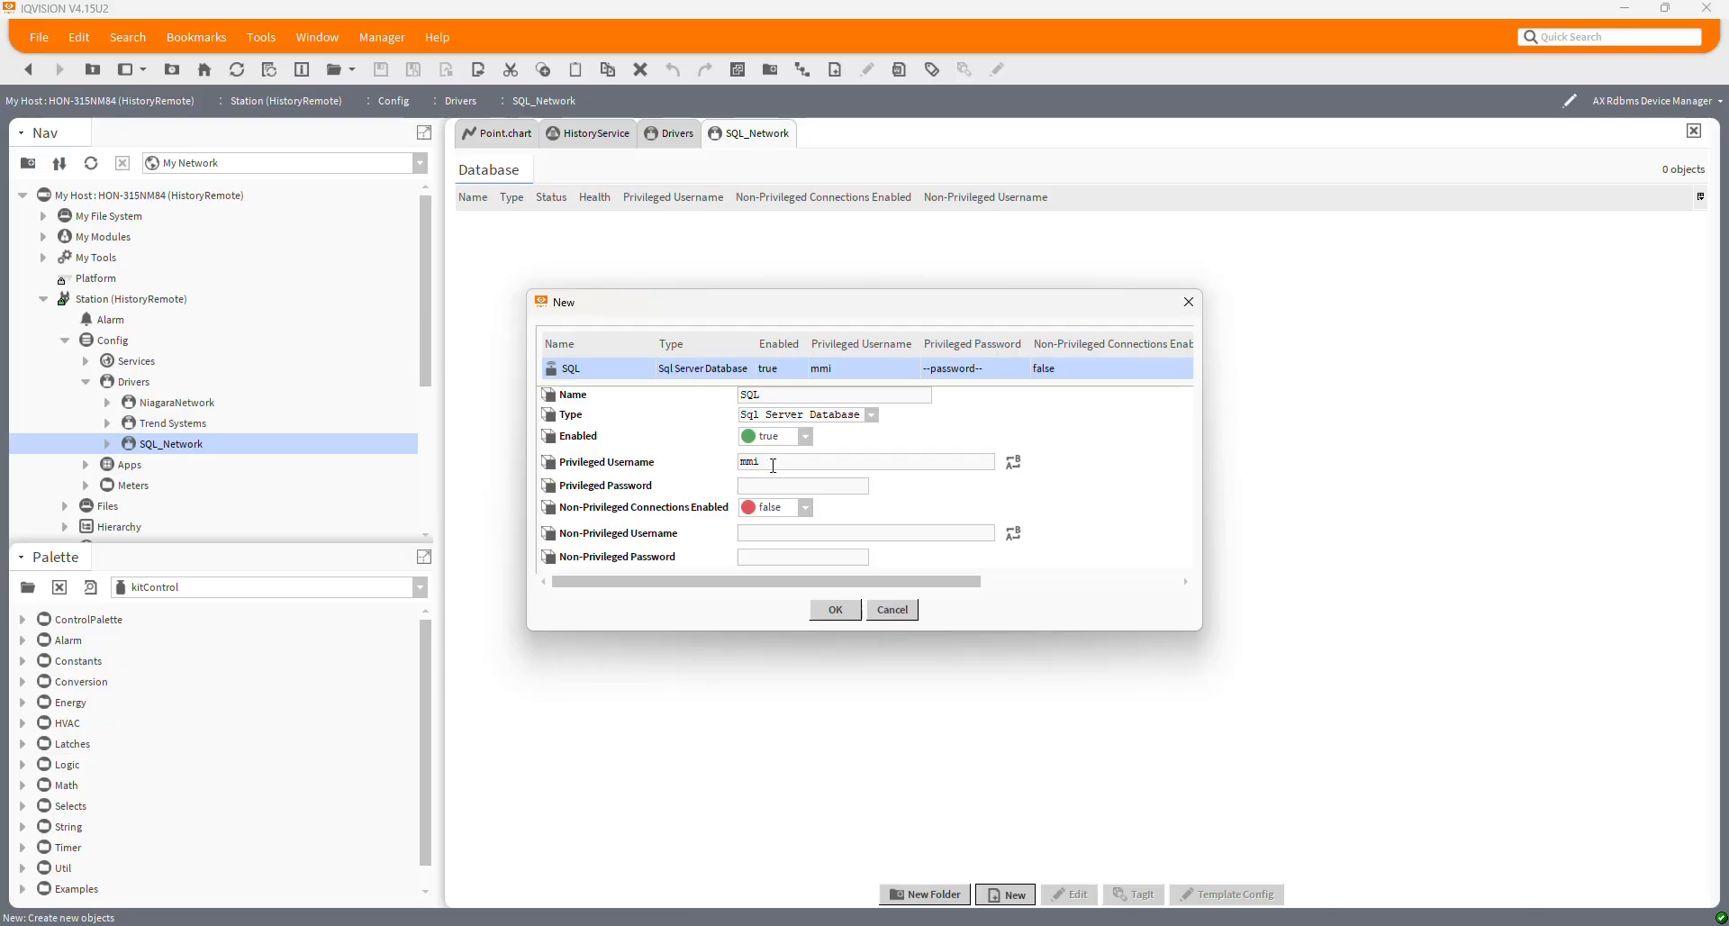
left_click(768, 484)
type("•••••")
left_click(770, 528)
left_click(824, 612)
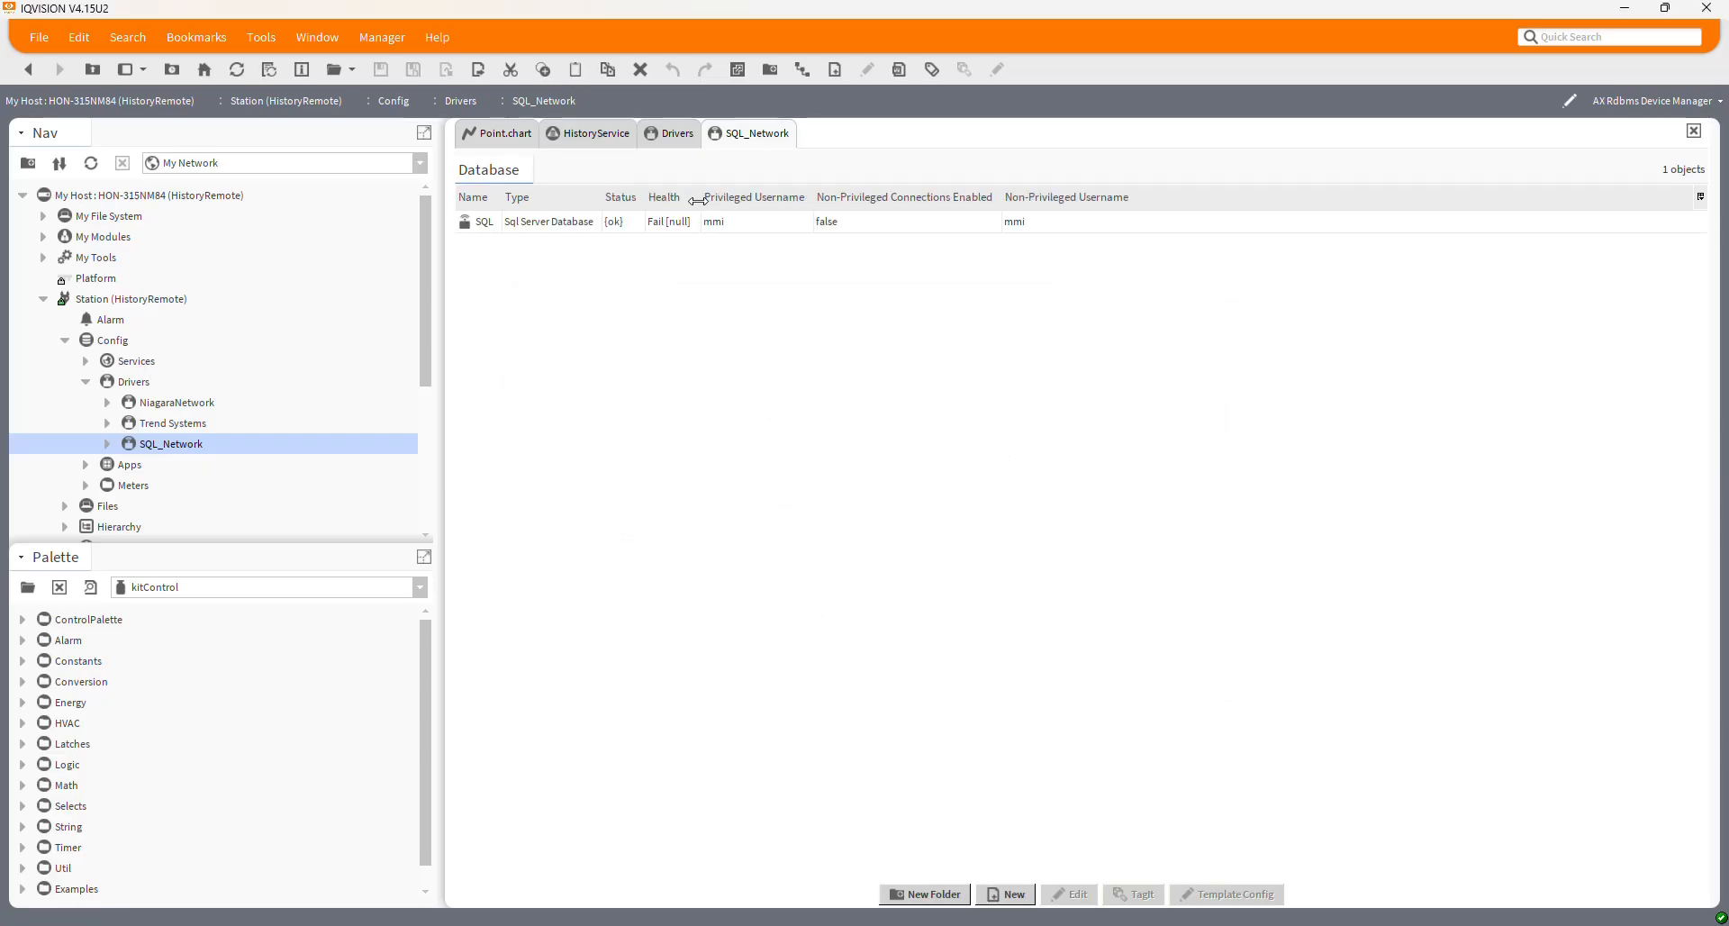
left_click_drag(700, 200, 747, 200)
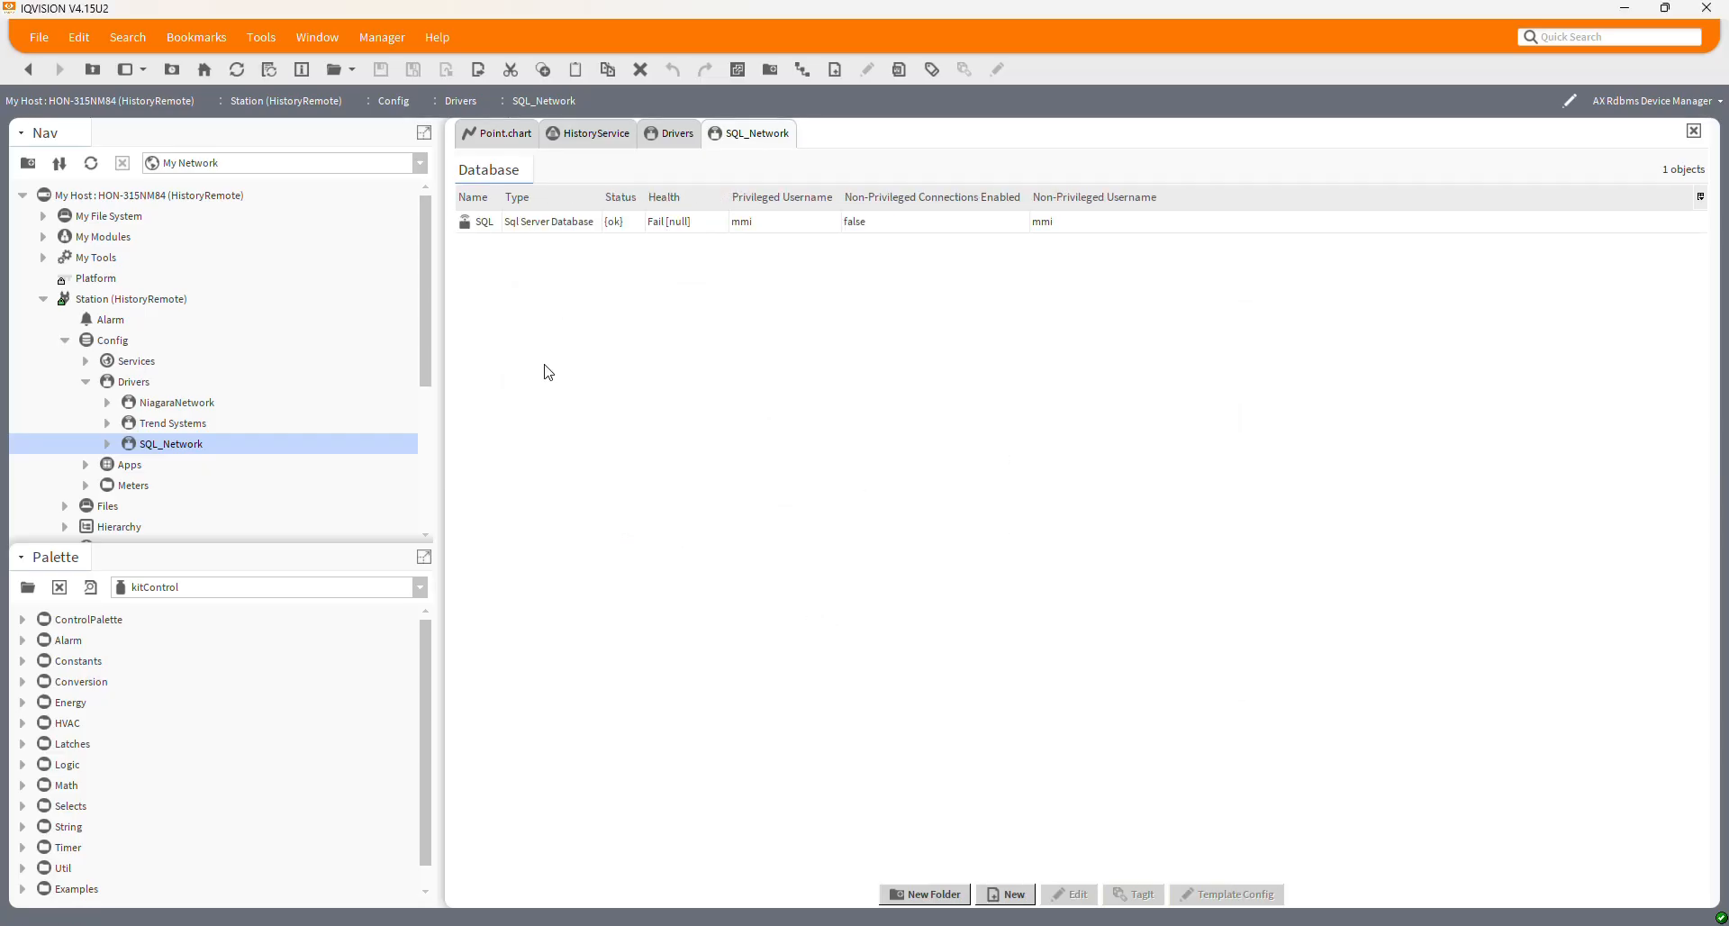
Set the SQL device's Host Address to 127.0.0.1 in its property sheet and save
left_click(108, 445)
left_click(128, 465)
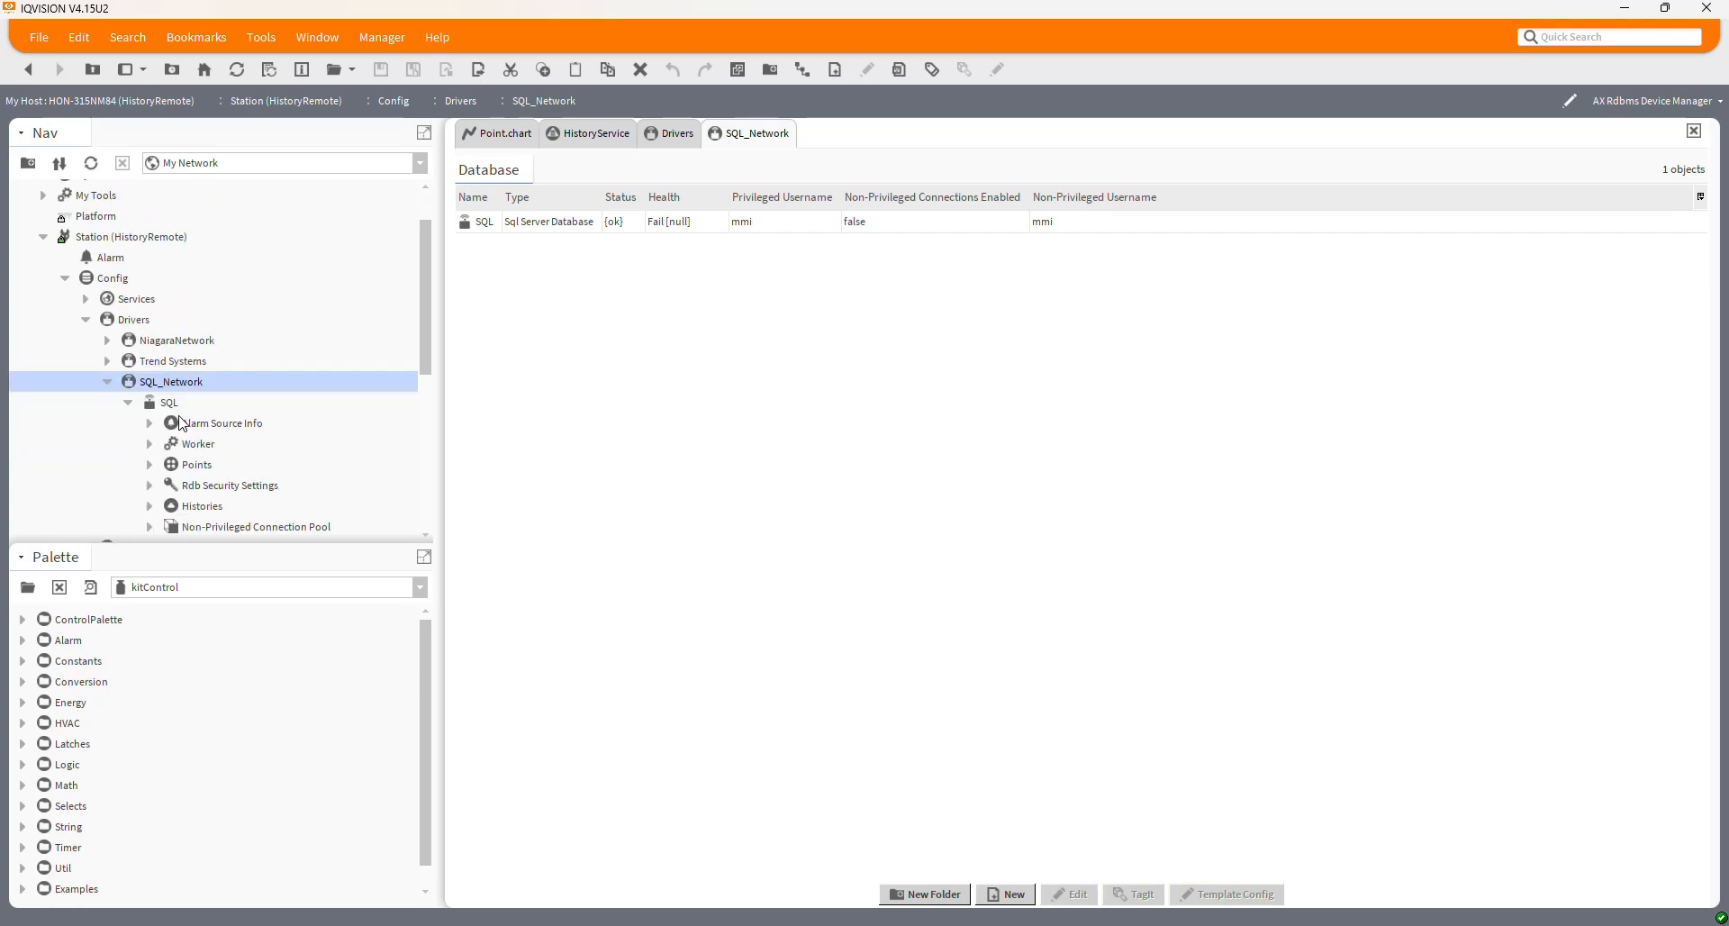
right_click(173, 410)
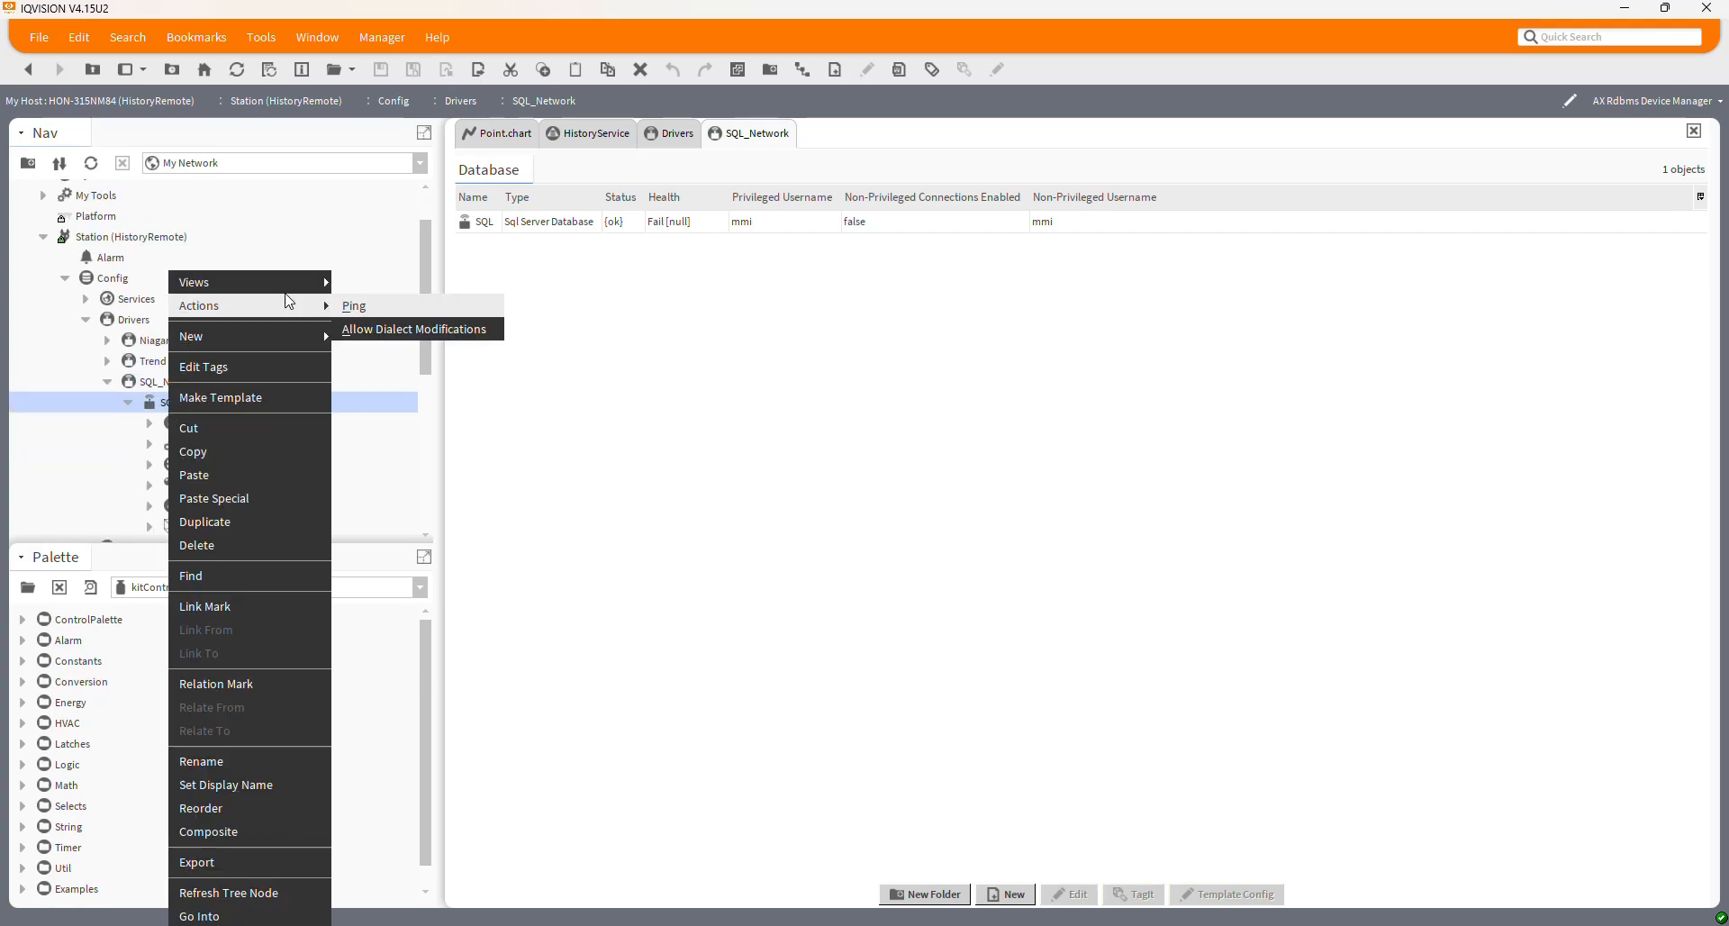
mouse_move(342, 286)
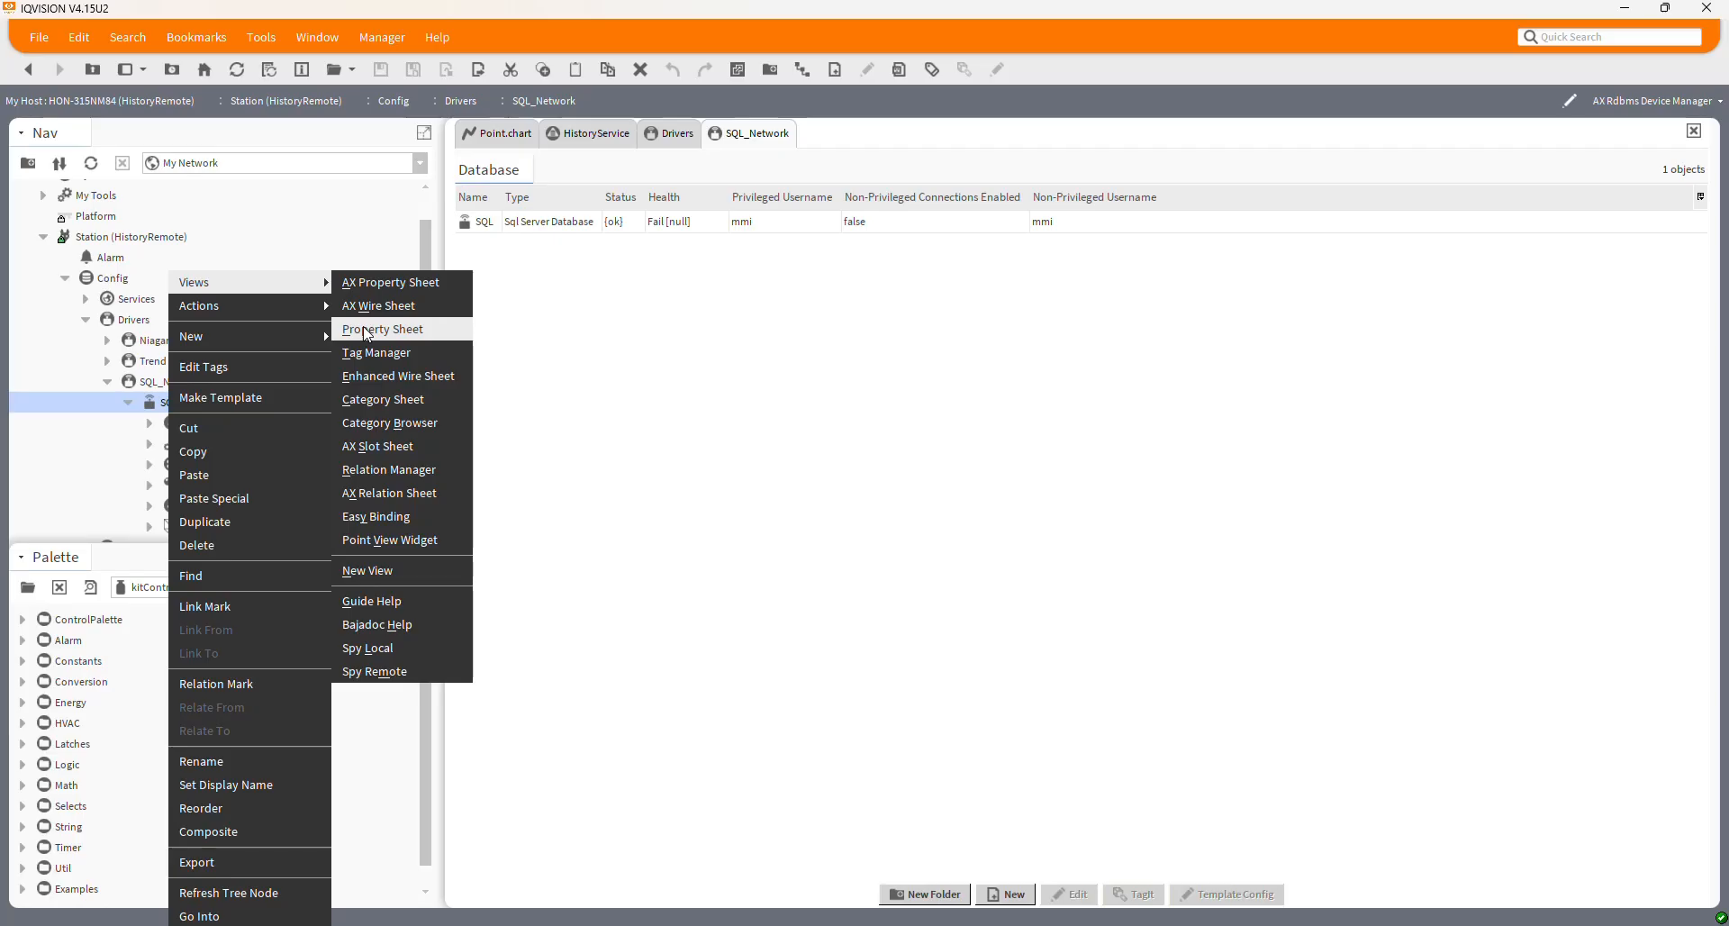
left_click(364, 283)
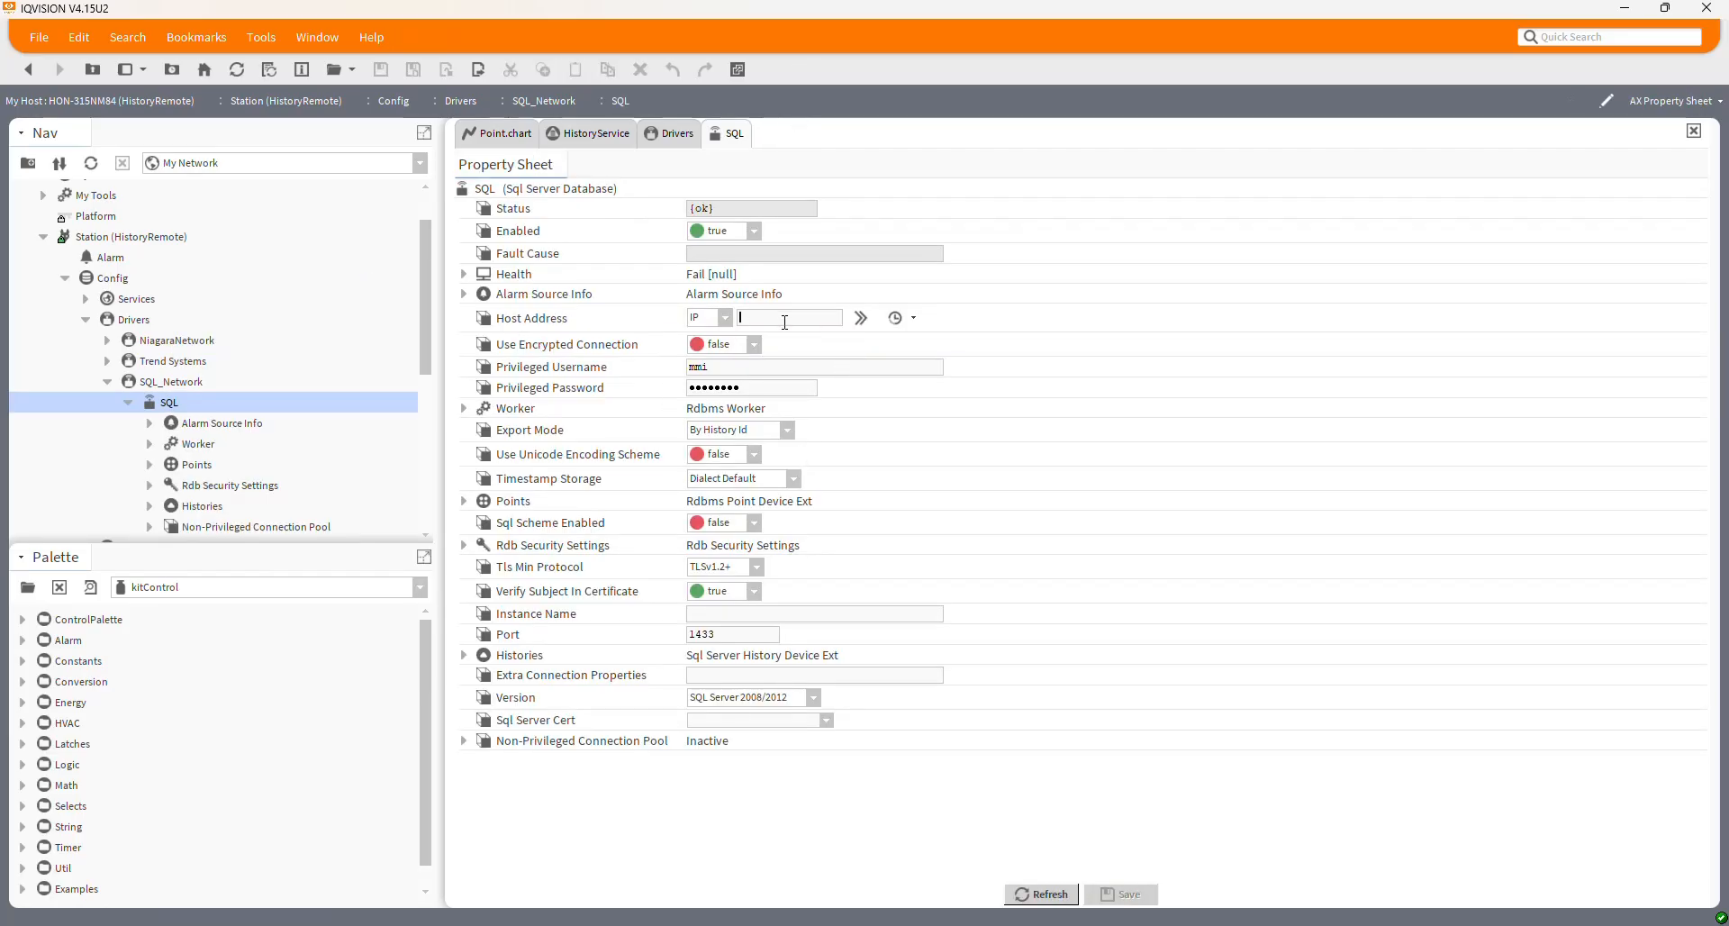
left_click(900, 319)
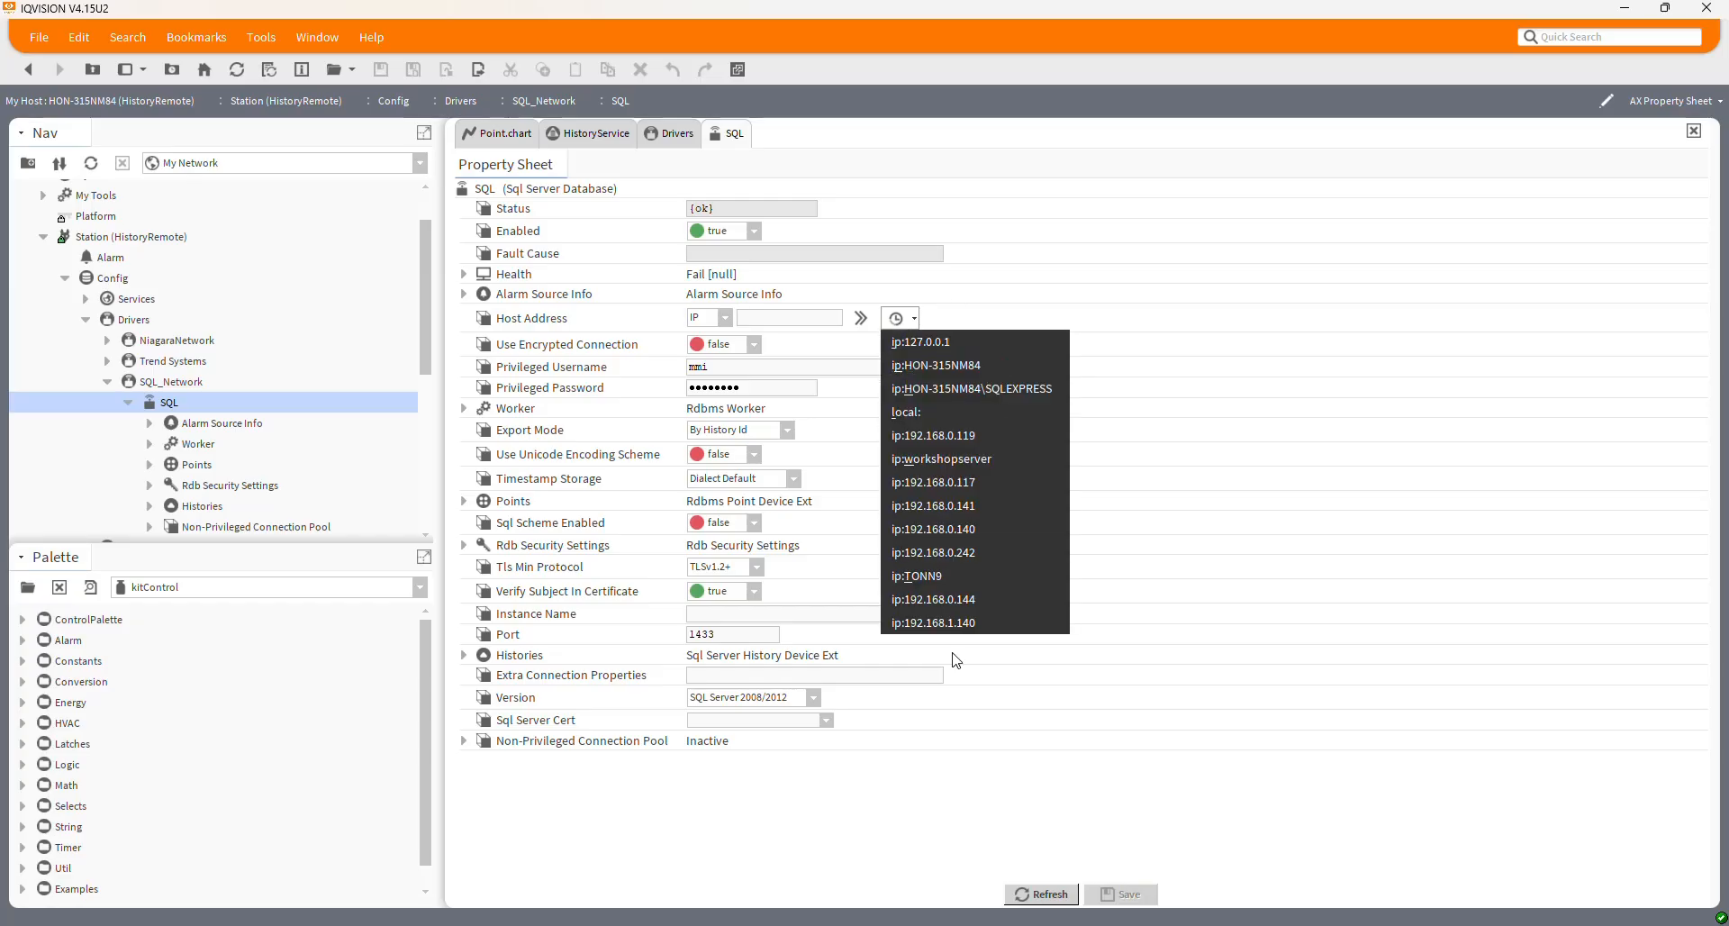
left_click(932, 343)
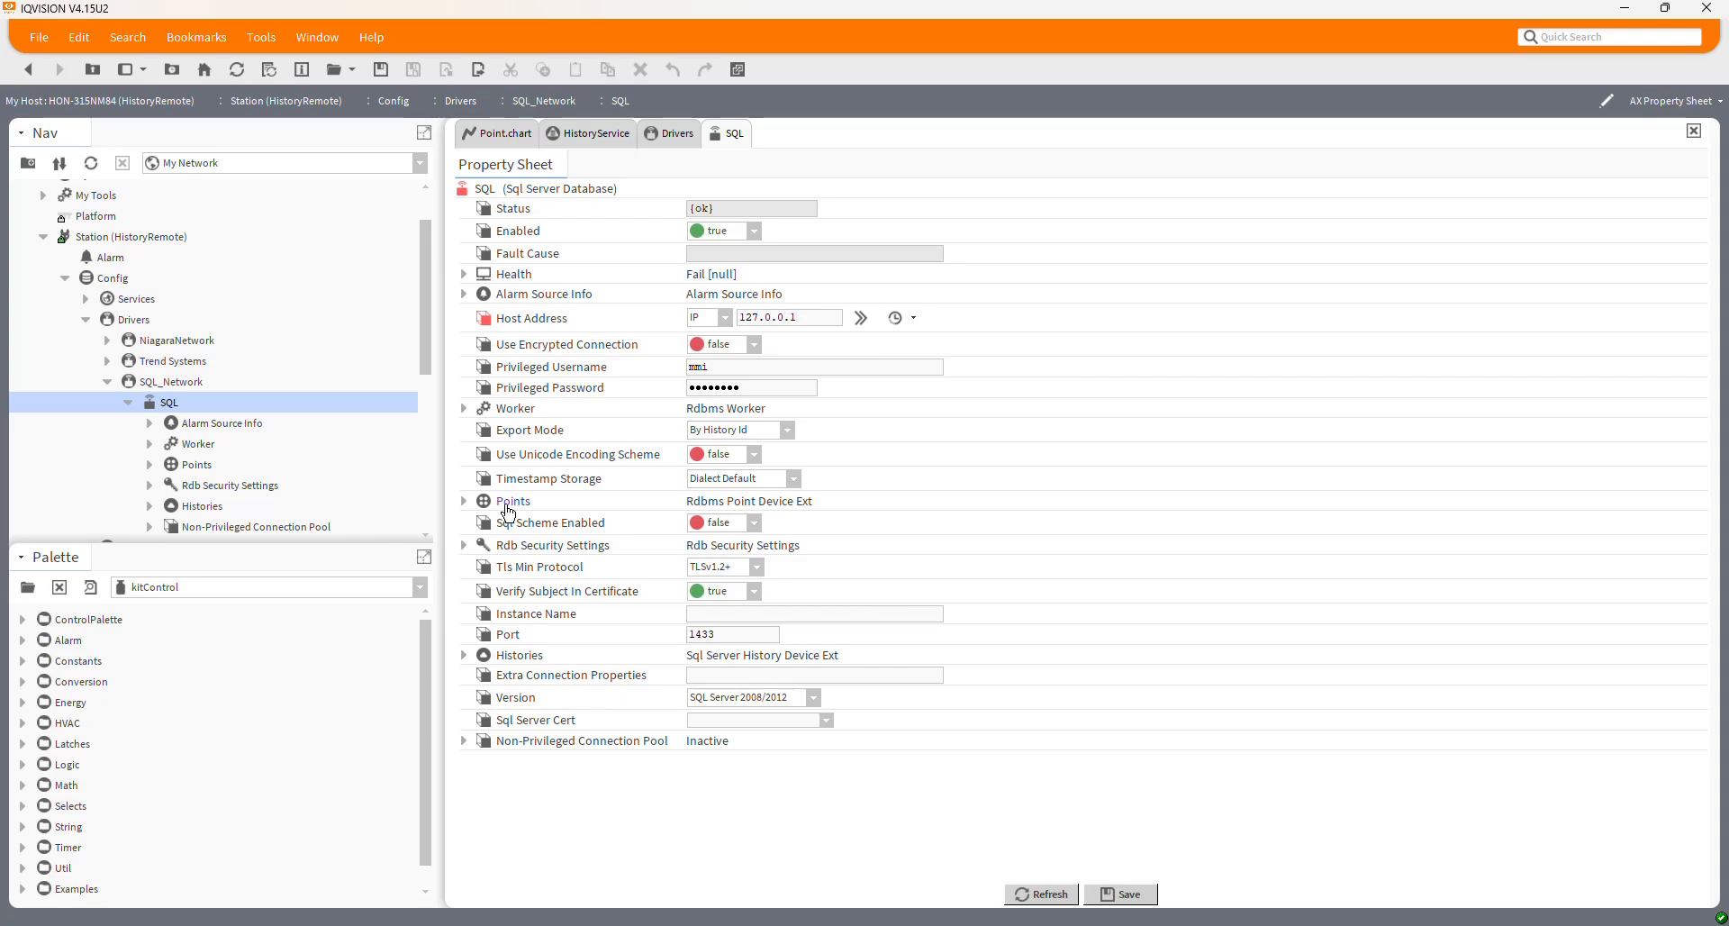
left_click(1148, 895)
right_click(503, 192)
Ping the SQL connection, then retype the privileged password and save it
mouse_move(540, 233)
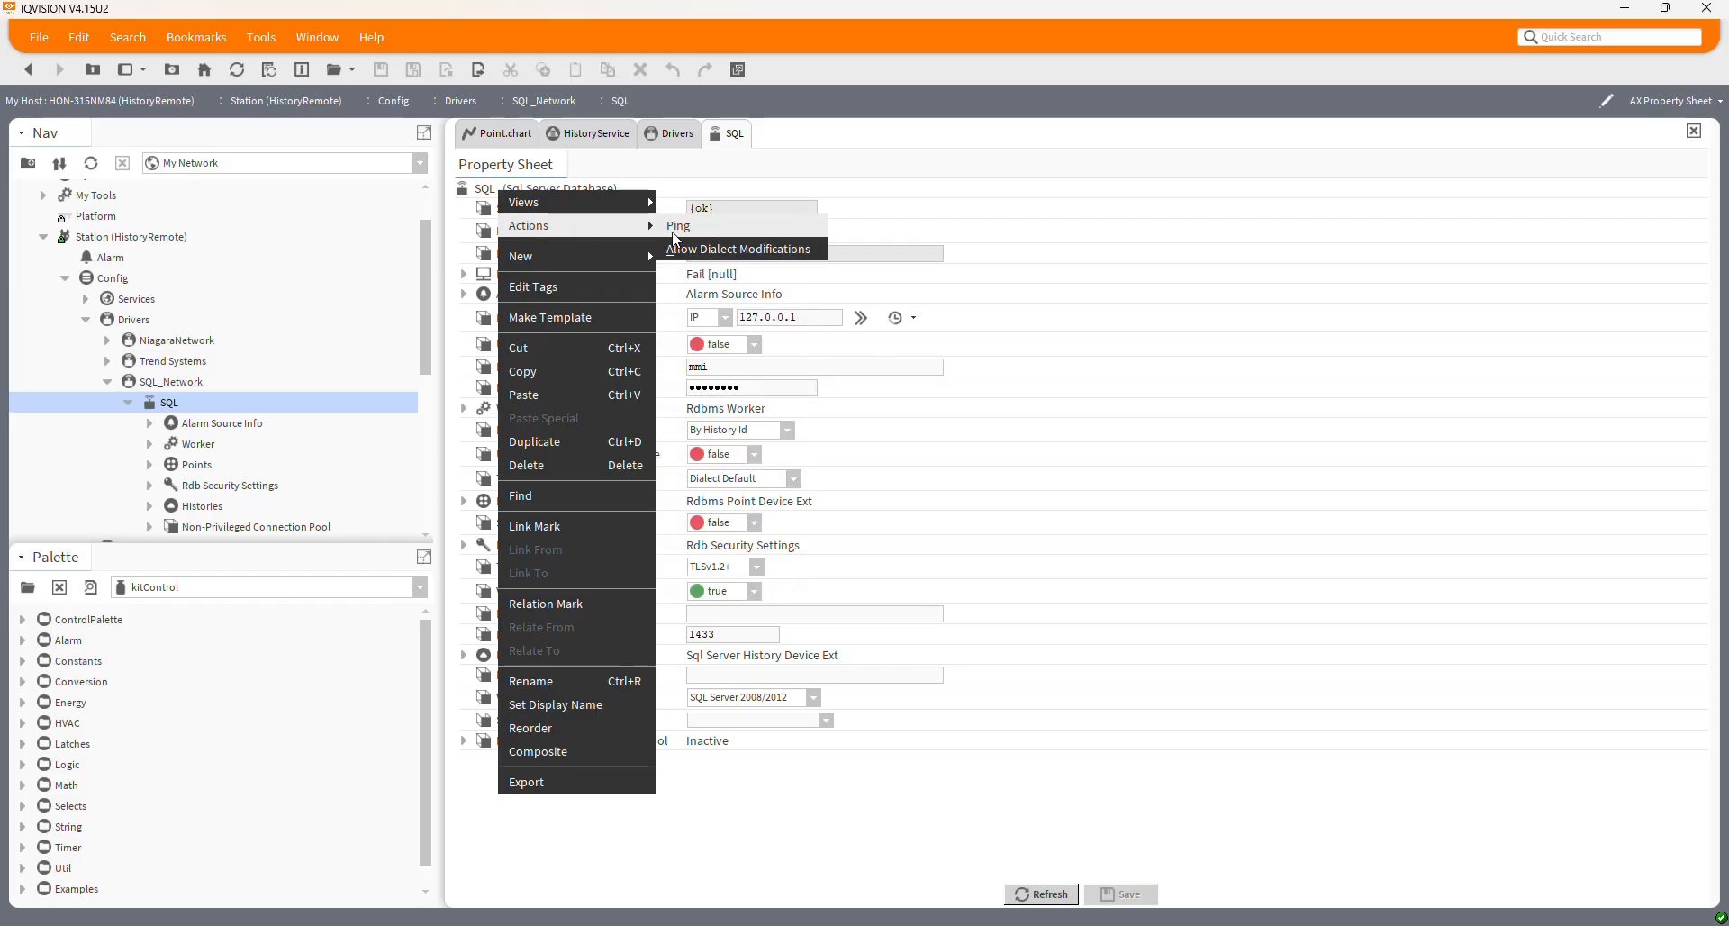
left_click(680, 236)
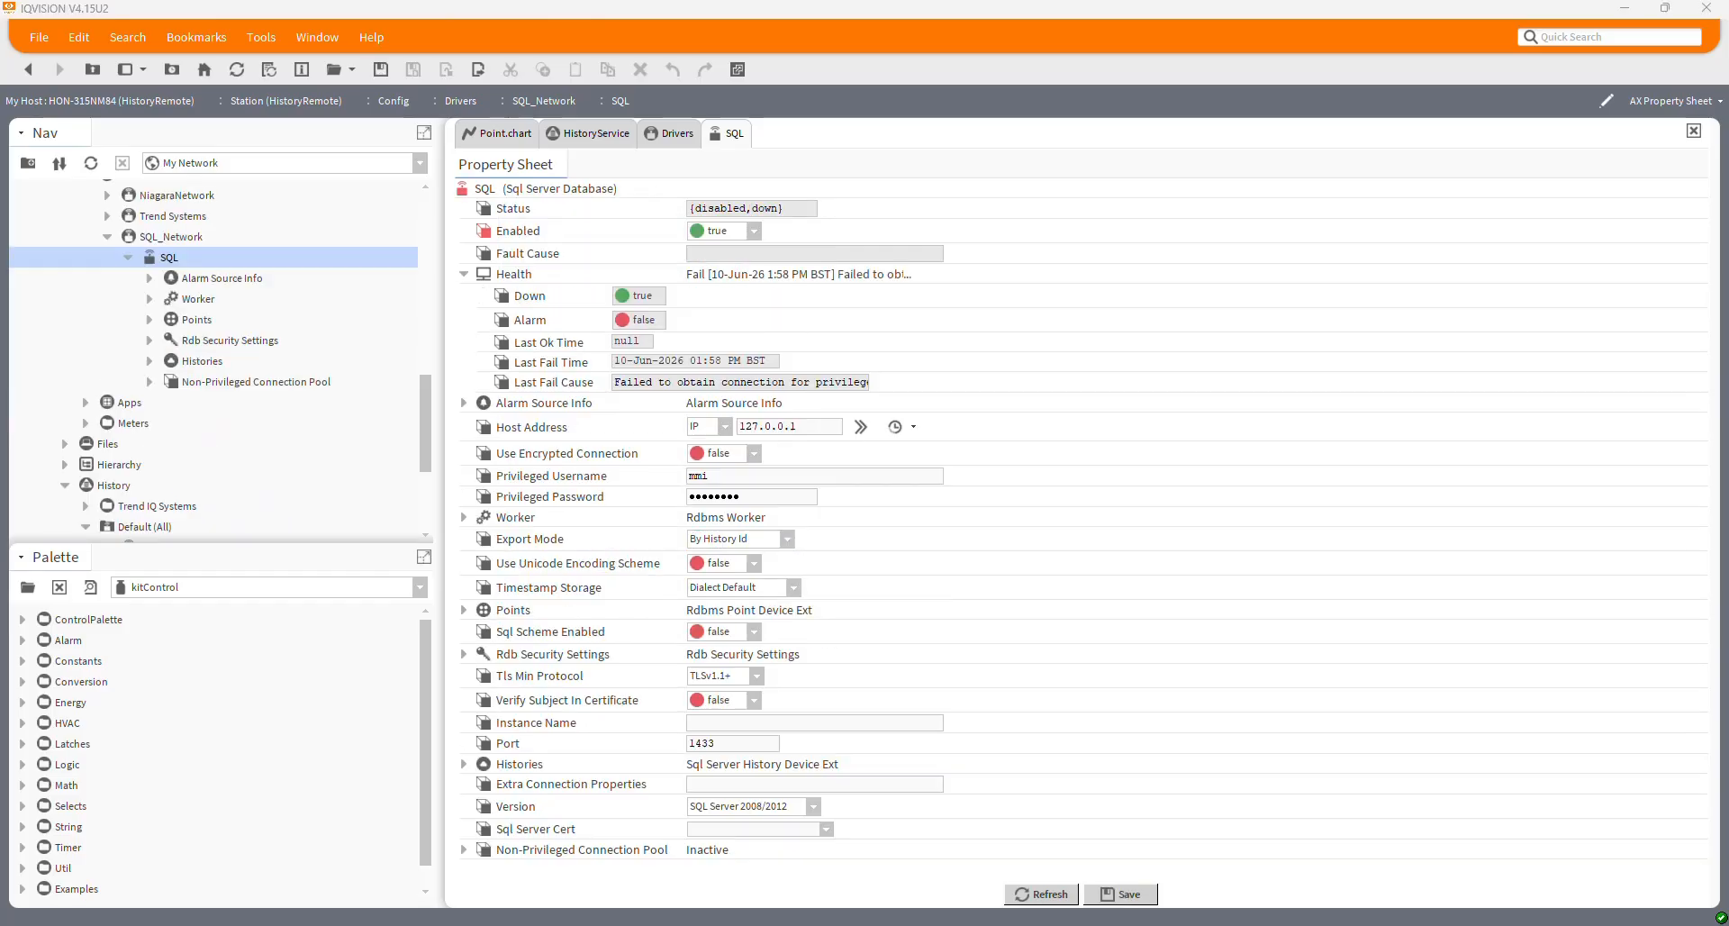
left_click_drag(762, 493, 614, 497)
type("p•••••••")
left_click(1127, 893)
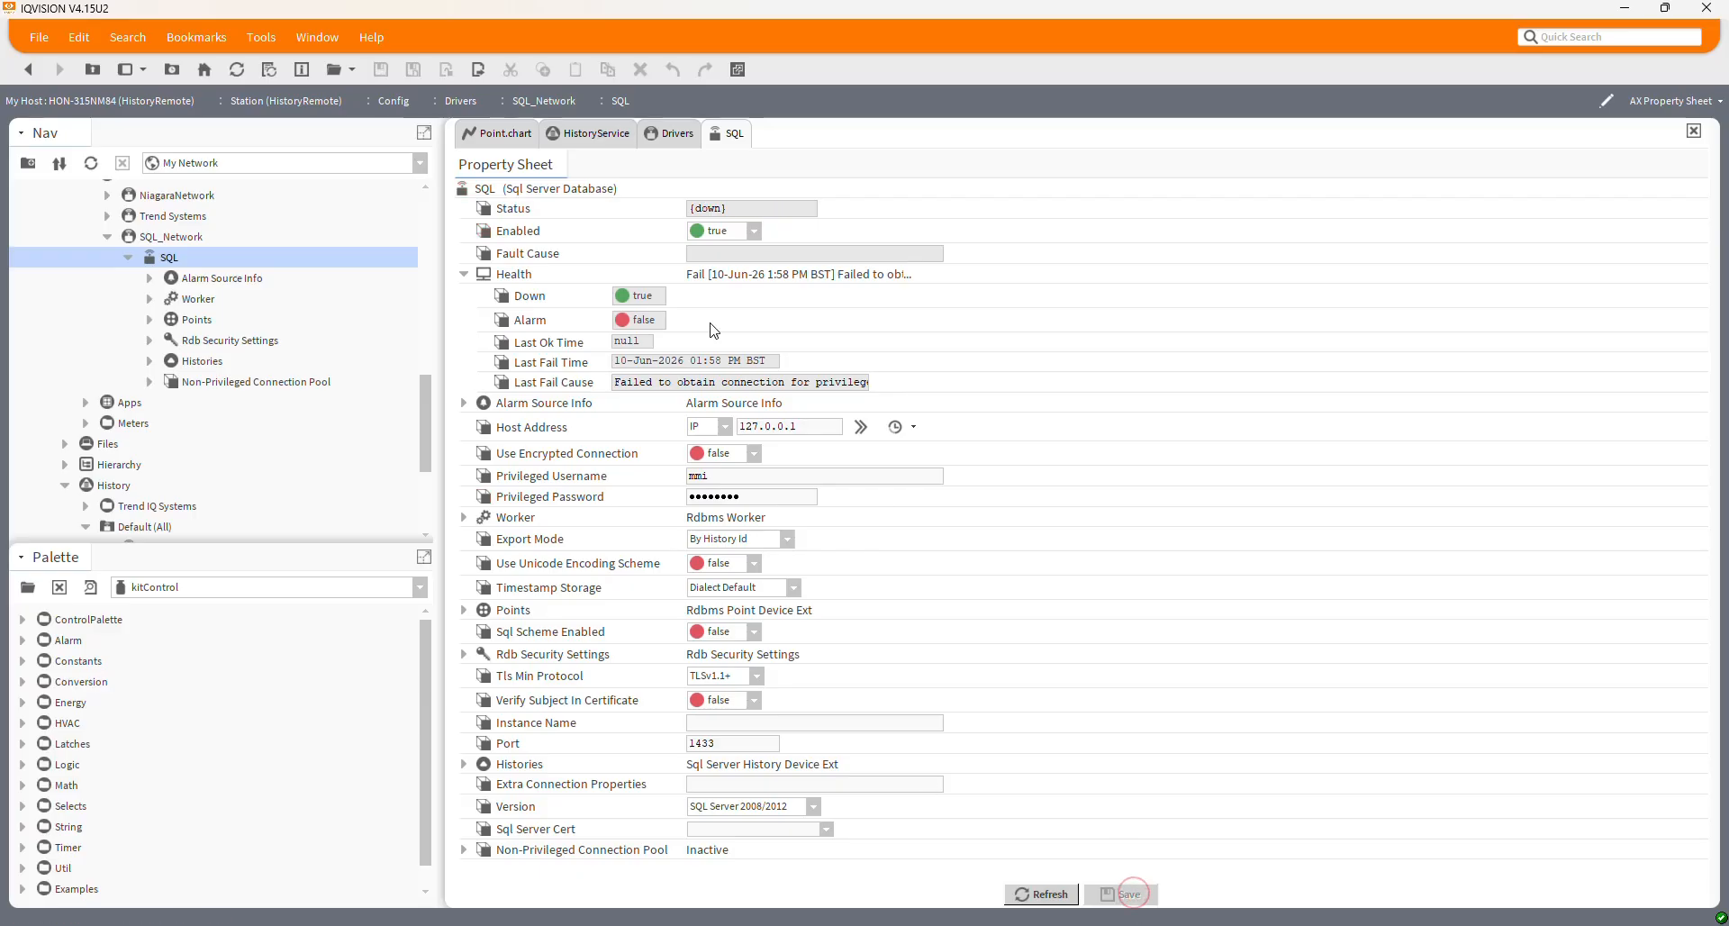
Ping the SQL database again so its health reports Ok
right_click(521, 190)
mouse_move(630, 226)
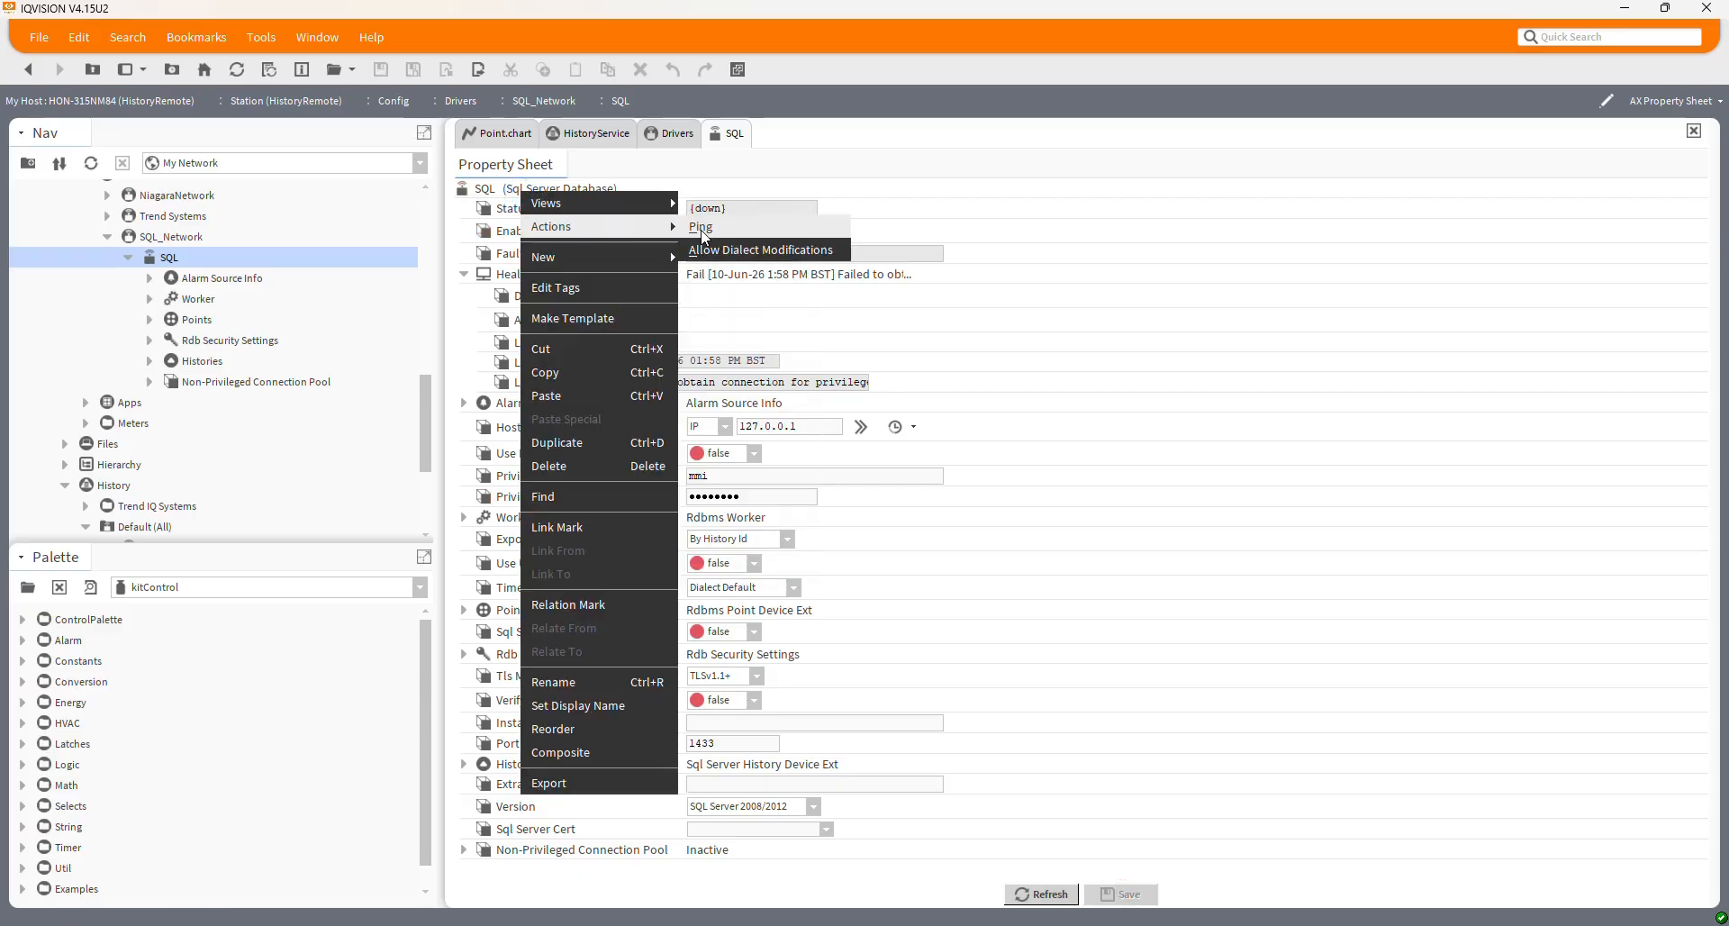
left_click(701, 229)
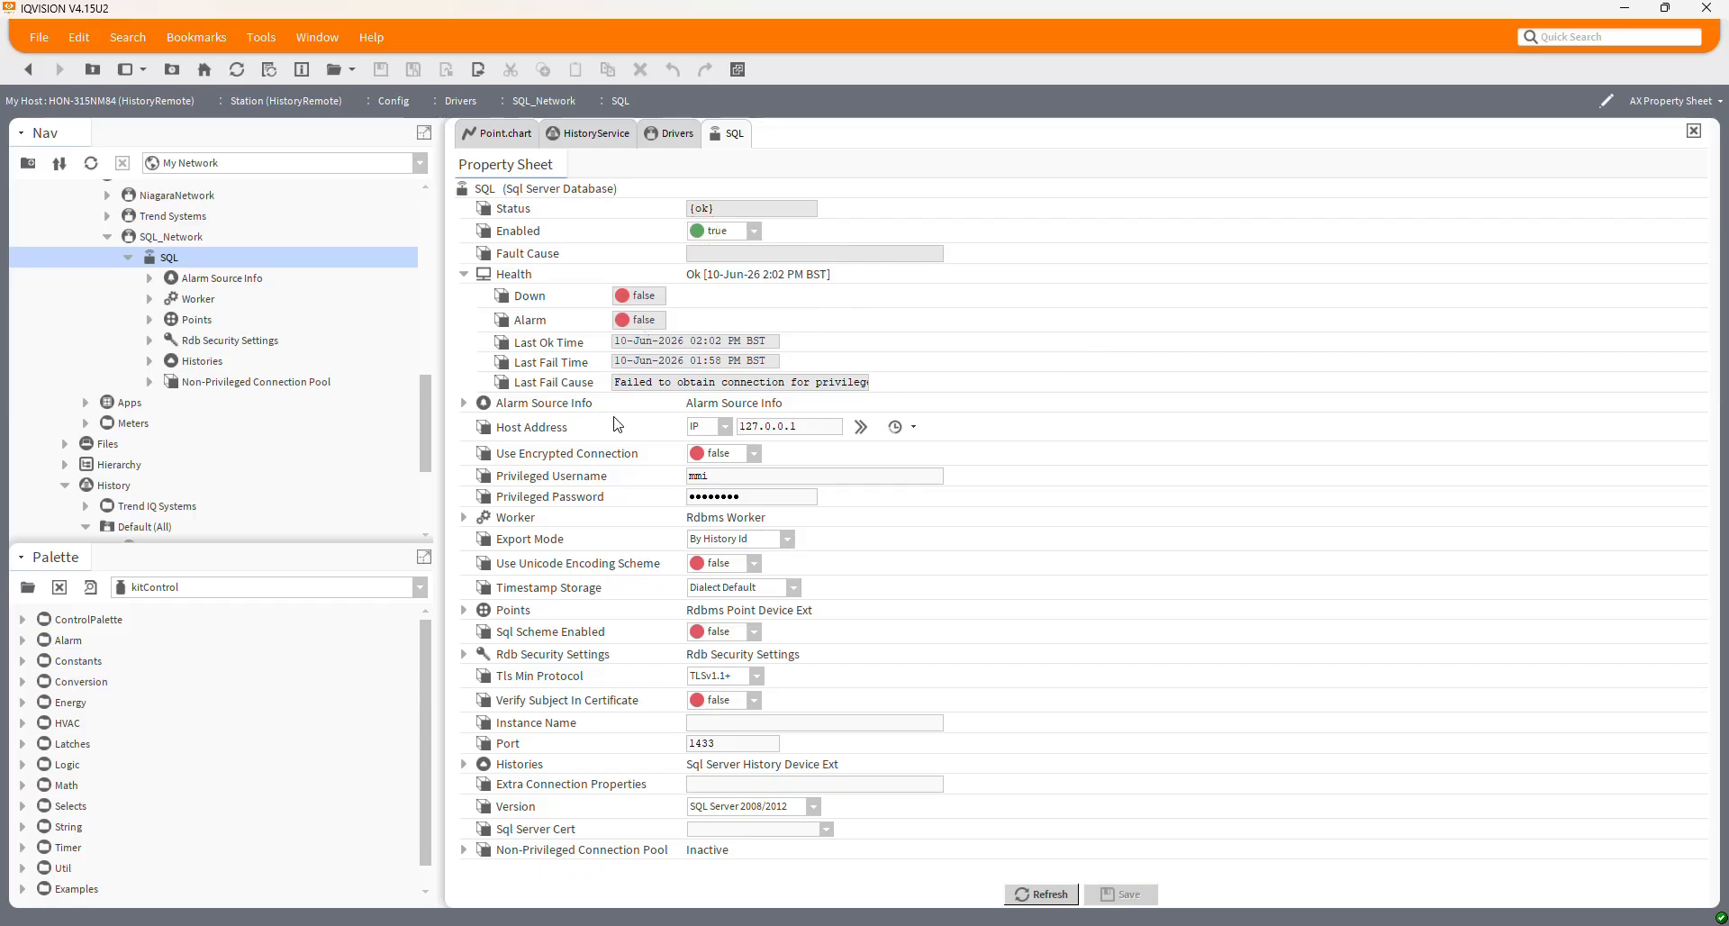
left_click(463, 611)
Discover HistoryRemote histories and add Meter1, Meter2, Point1 and Point2 as database exports
double_click(517, 766)
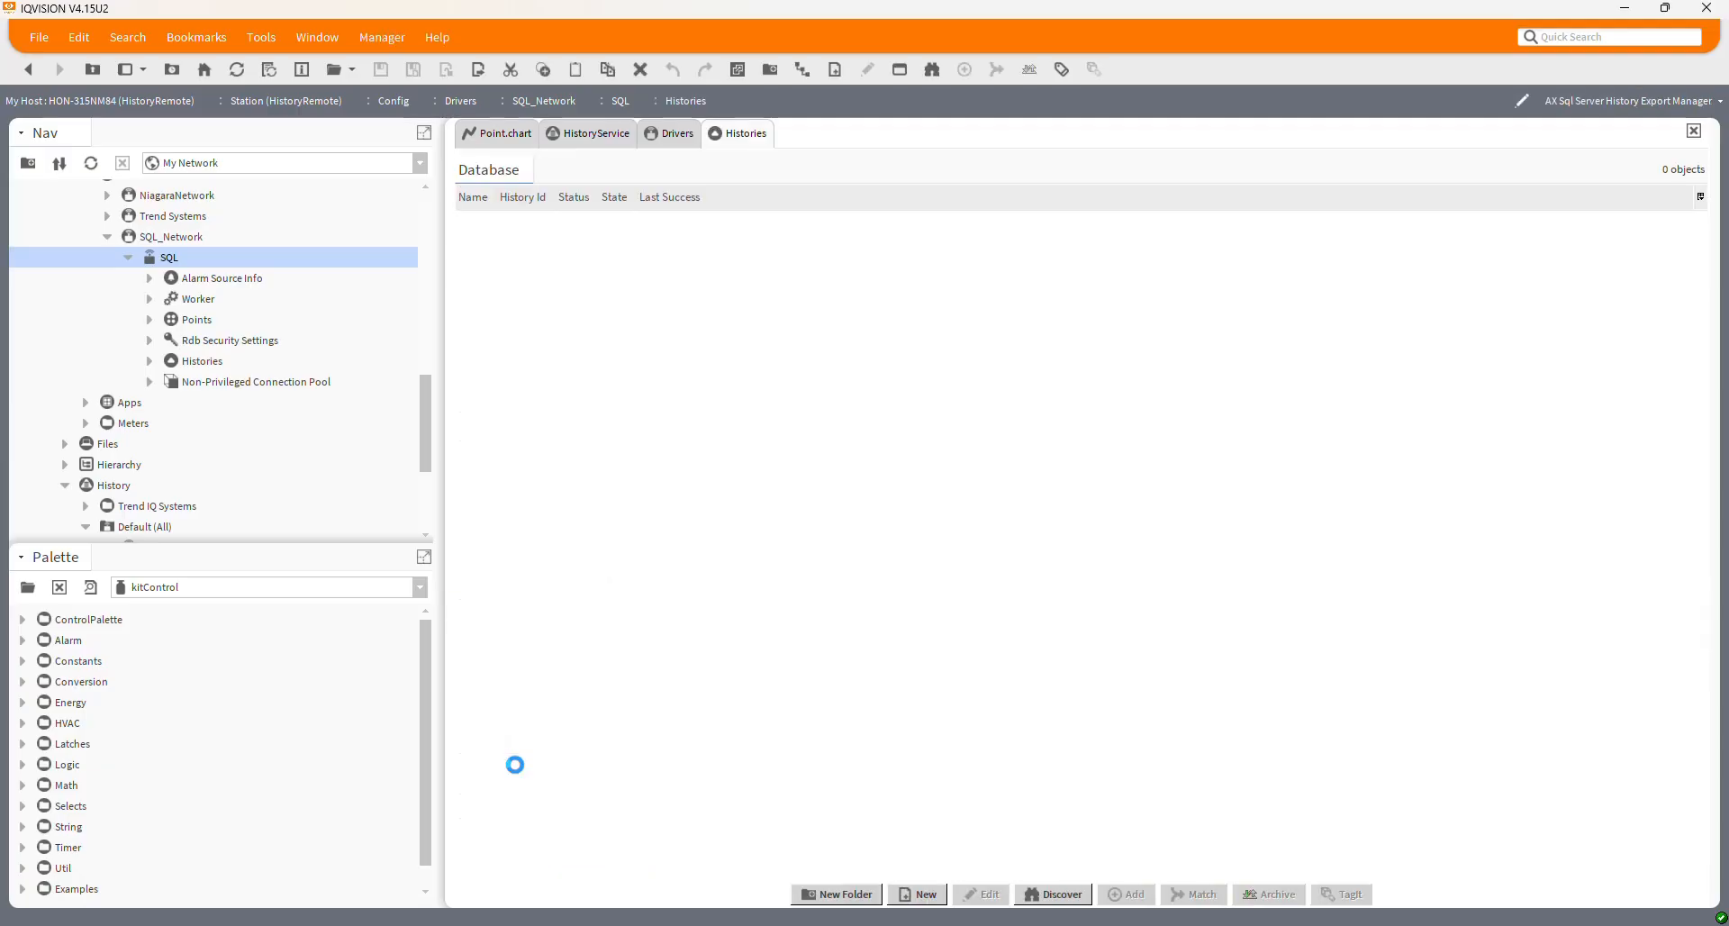
left_click(1068, 896)
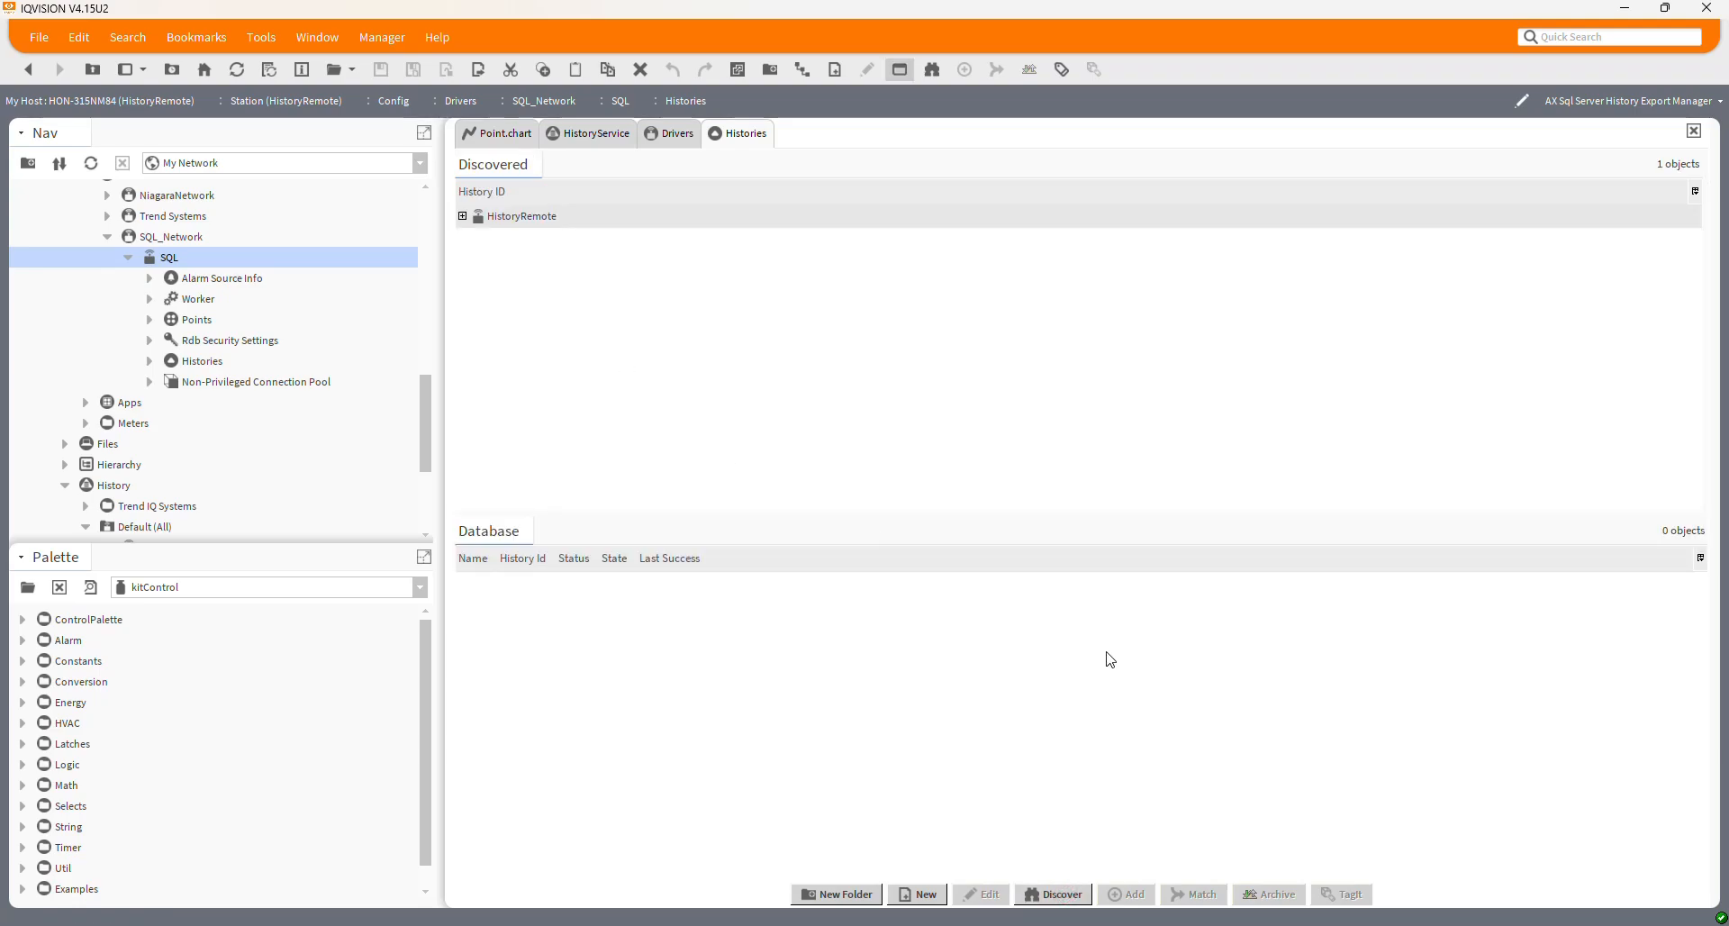
left_click(463, 217)
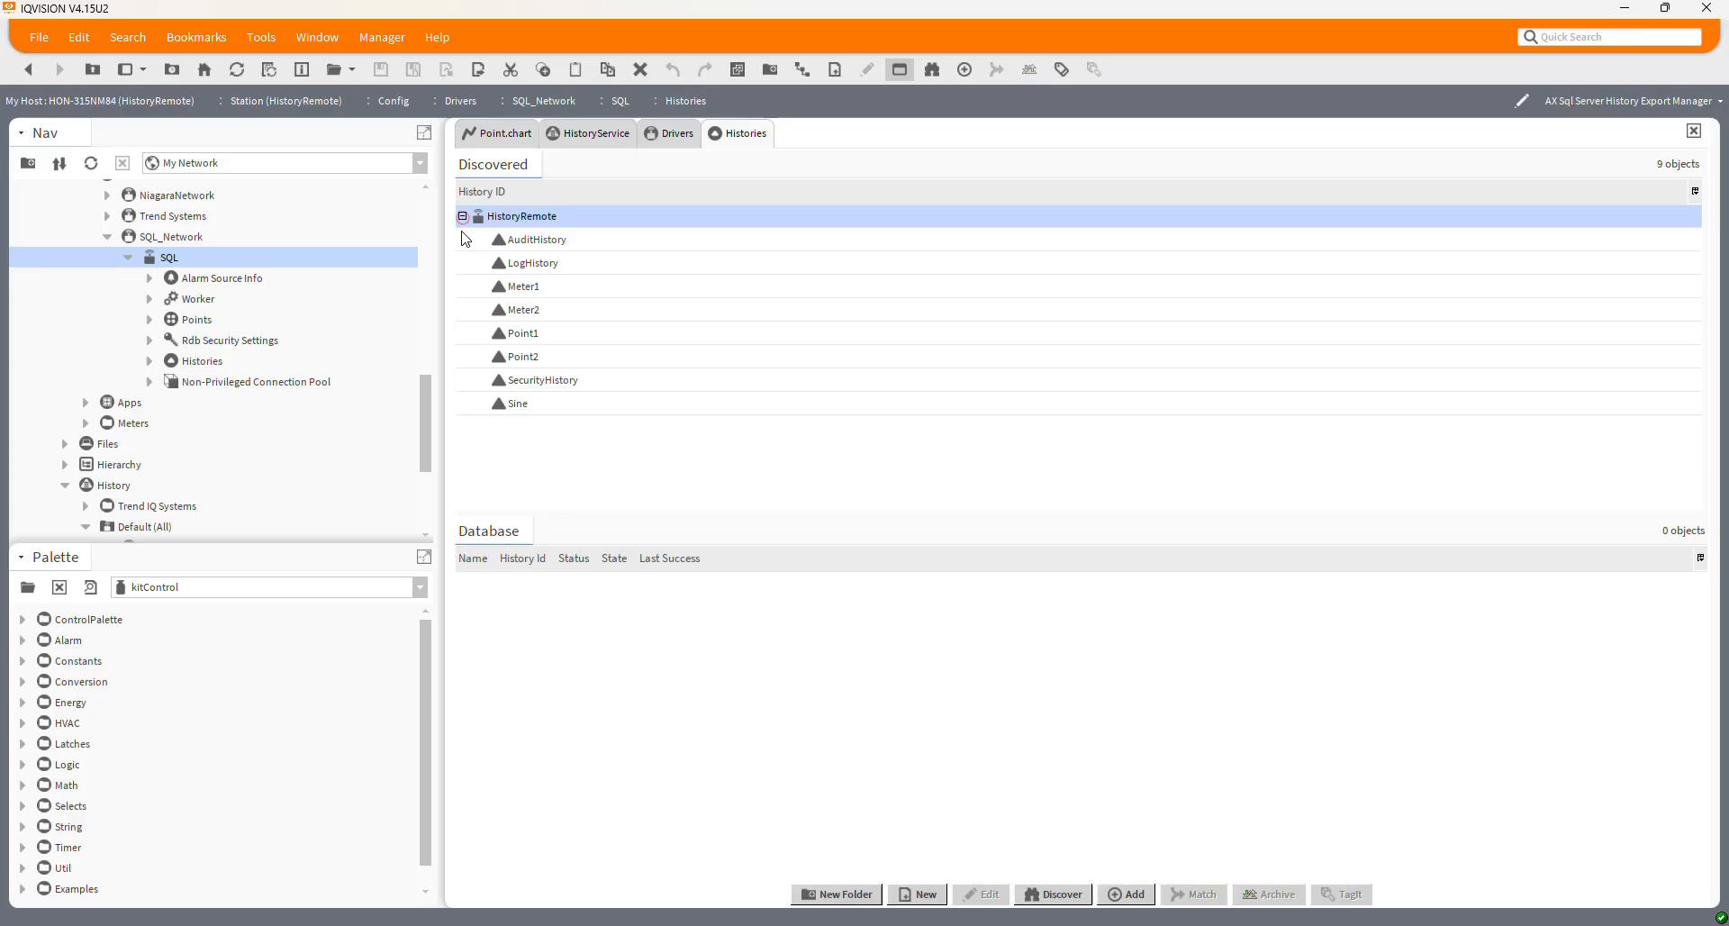
left_click(530, 333)
left_click(531, 355, "ctrl")
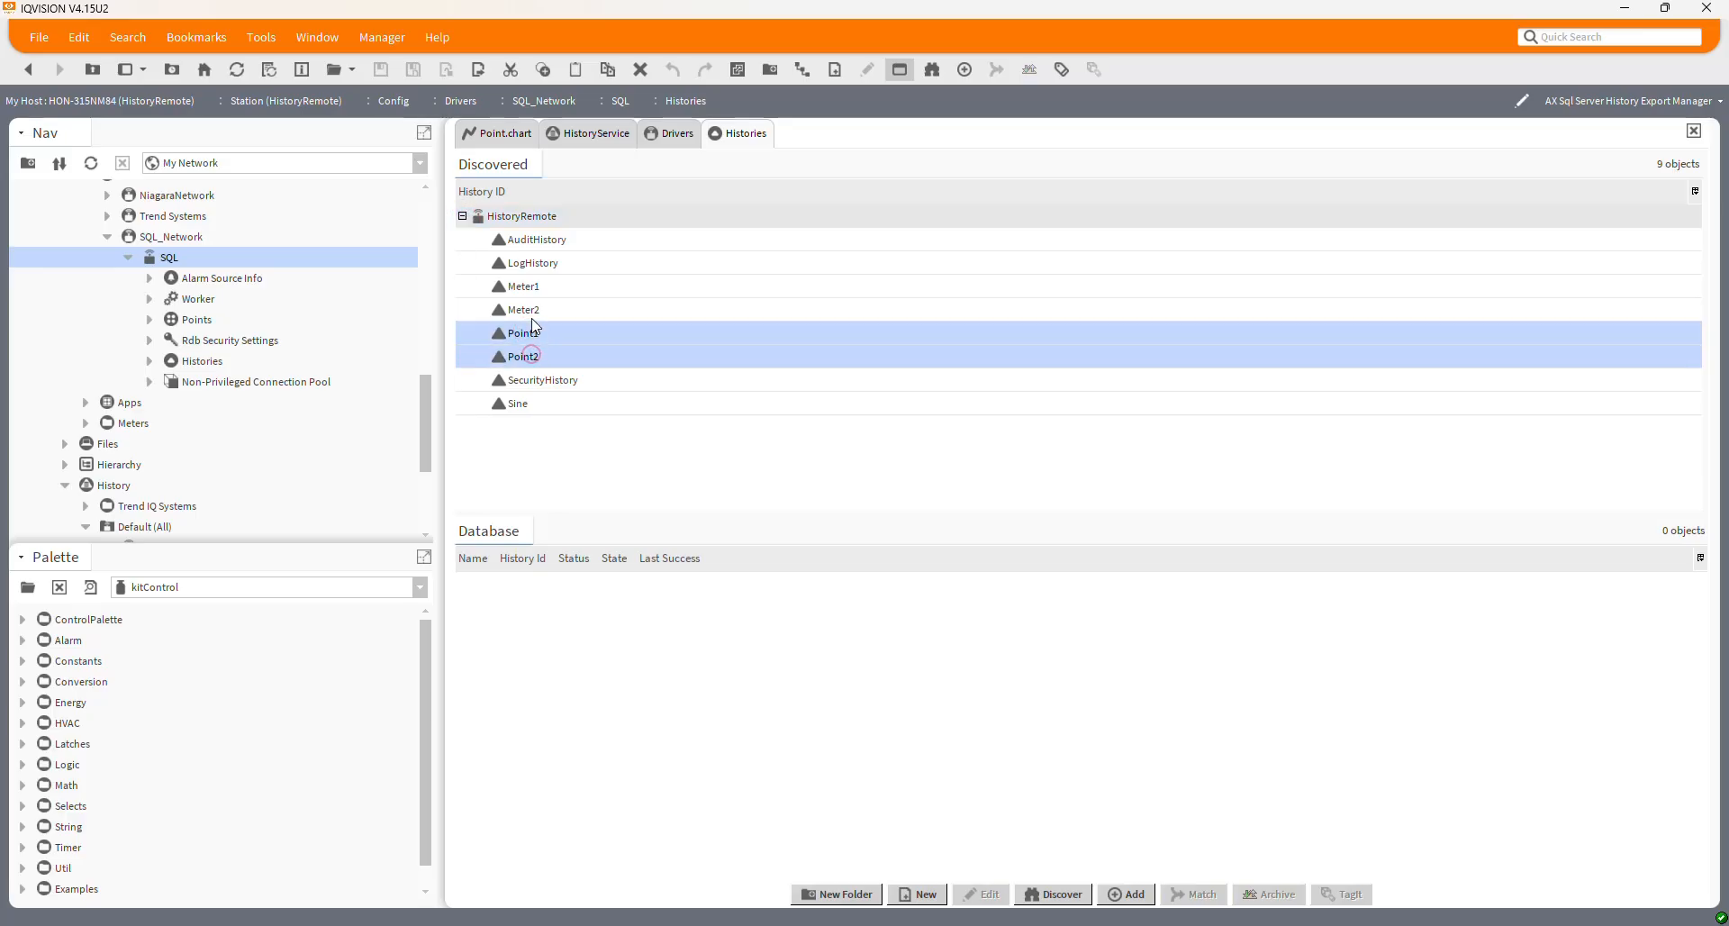
left_click(531, 306, "ctrl")
left_click(533, 283, "ctrl")
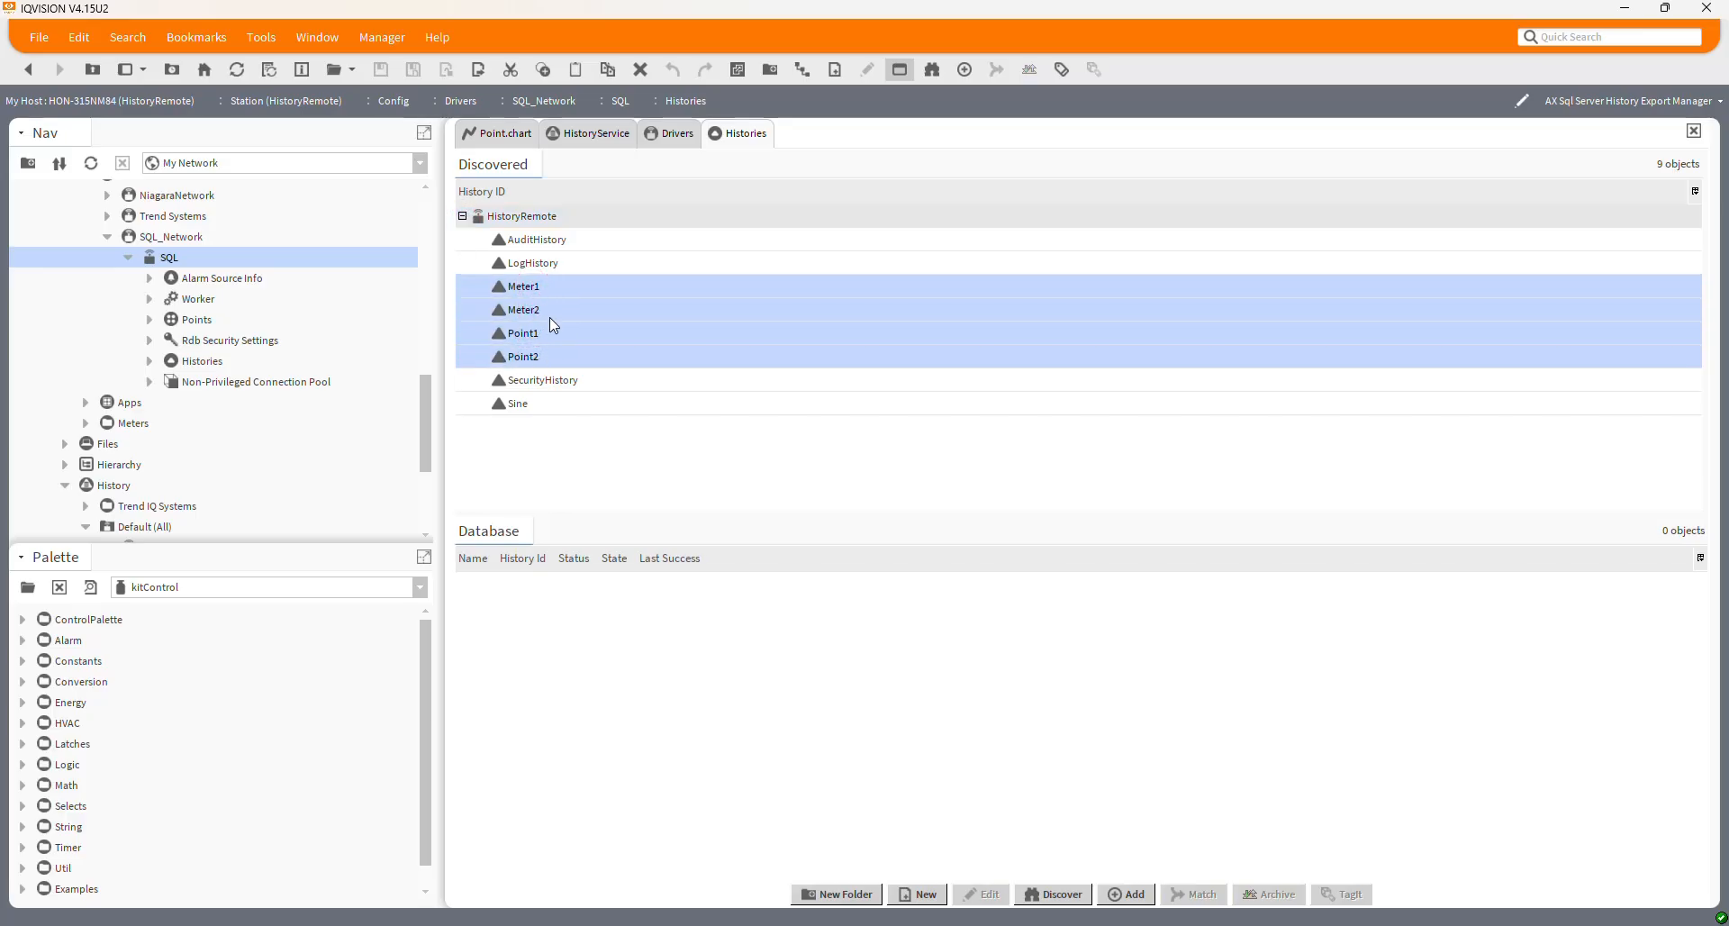
left_click_drag(550, 320, 630, 720)
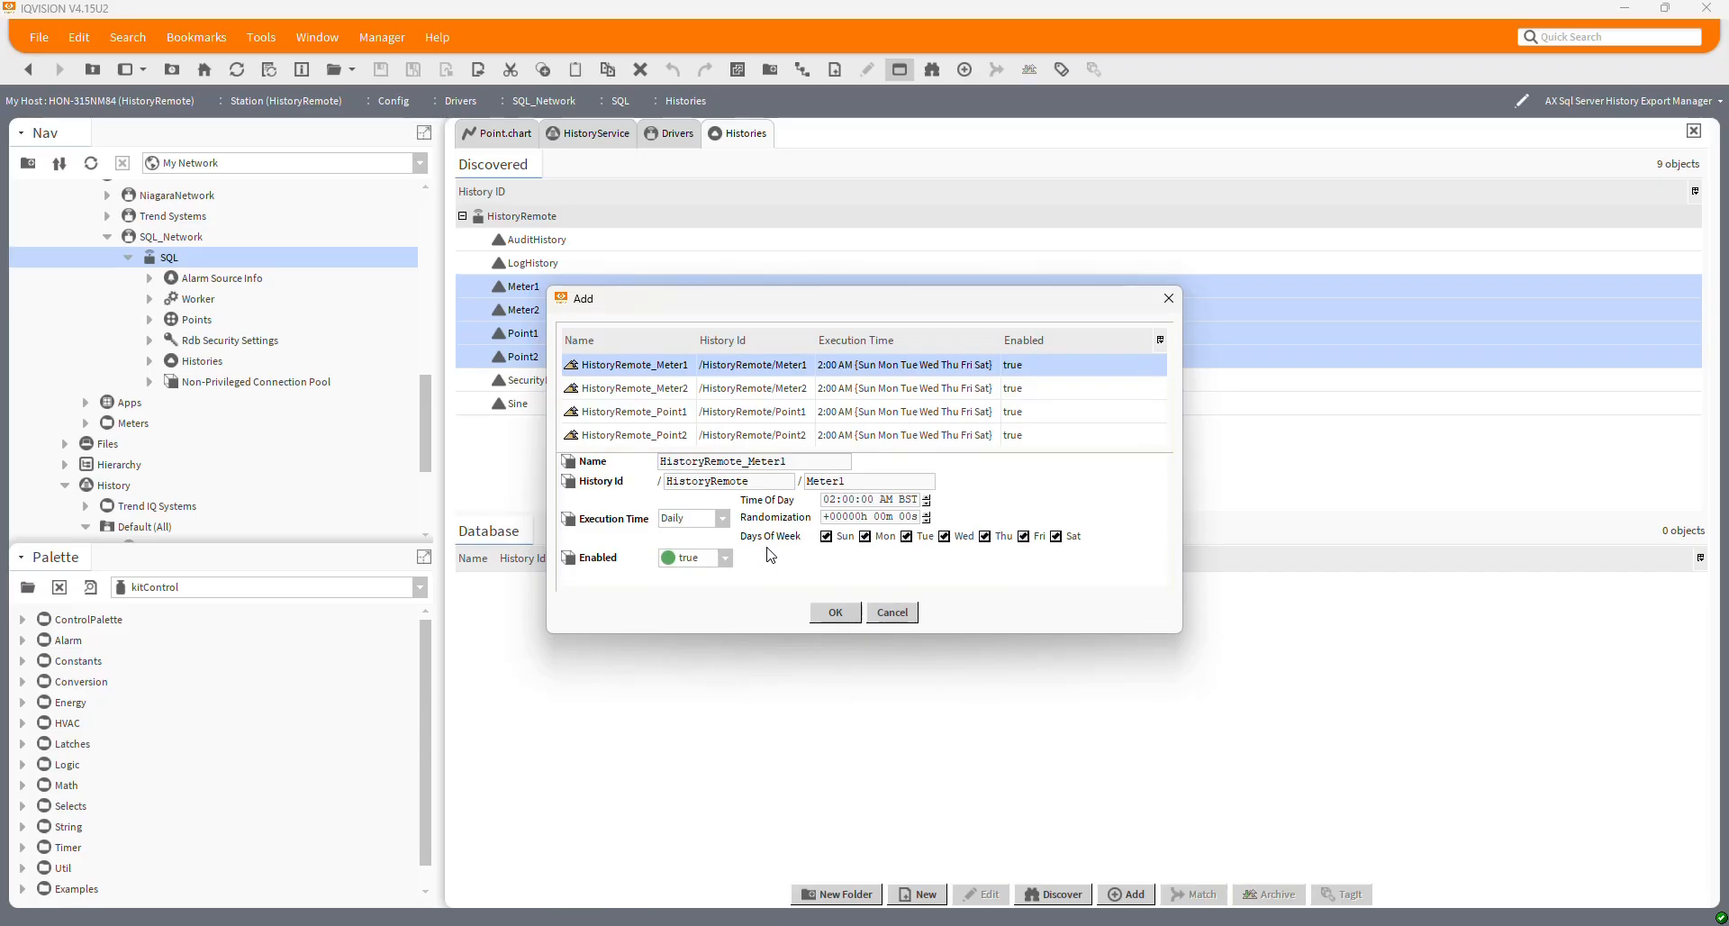
Set Meter1's execution time to a 5-minute interval
left_click(721, 518)
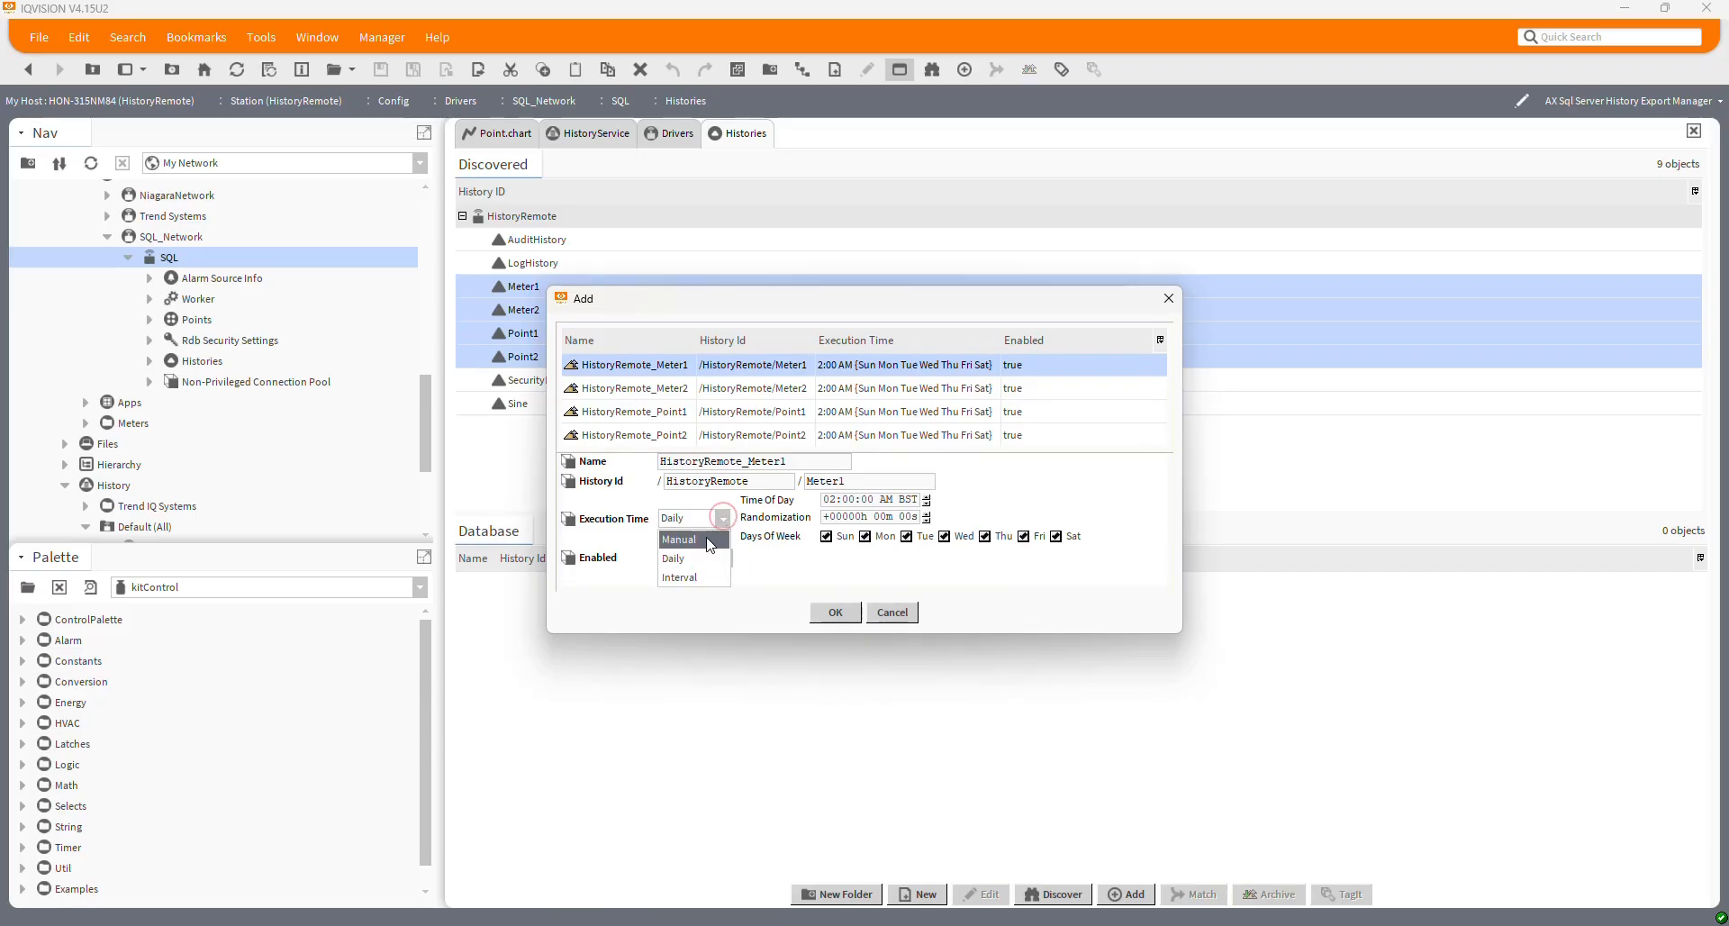
left_click(698, 578)
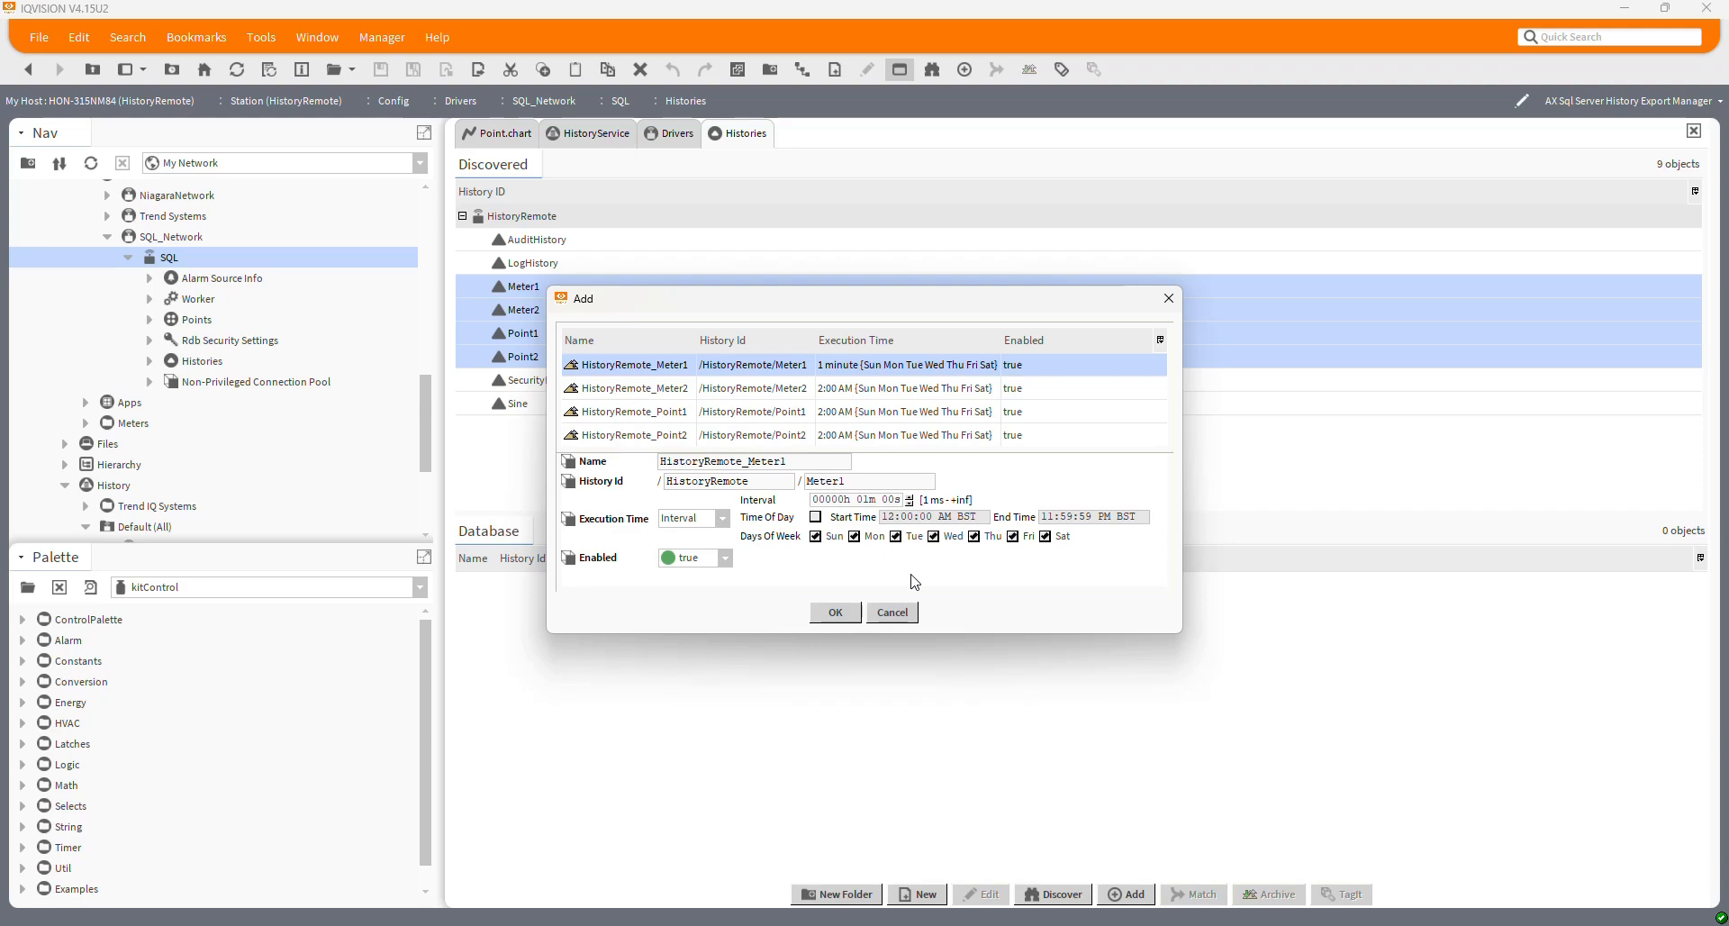
double_click(863, 500)
type("5")
left_click(845, 441, "shift")
left_click(725, 370)
Set Meter2, Point1 and Point2 to 5-minute intervals and confirm the four exports
left_click(790, 388)
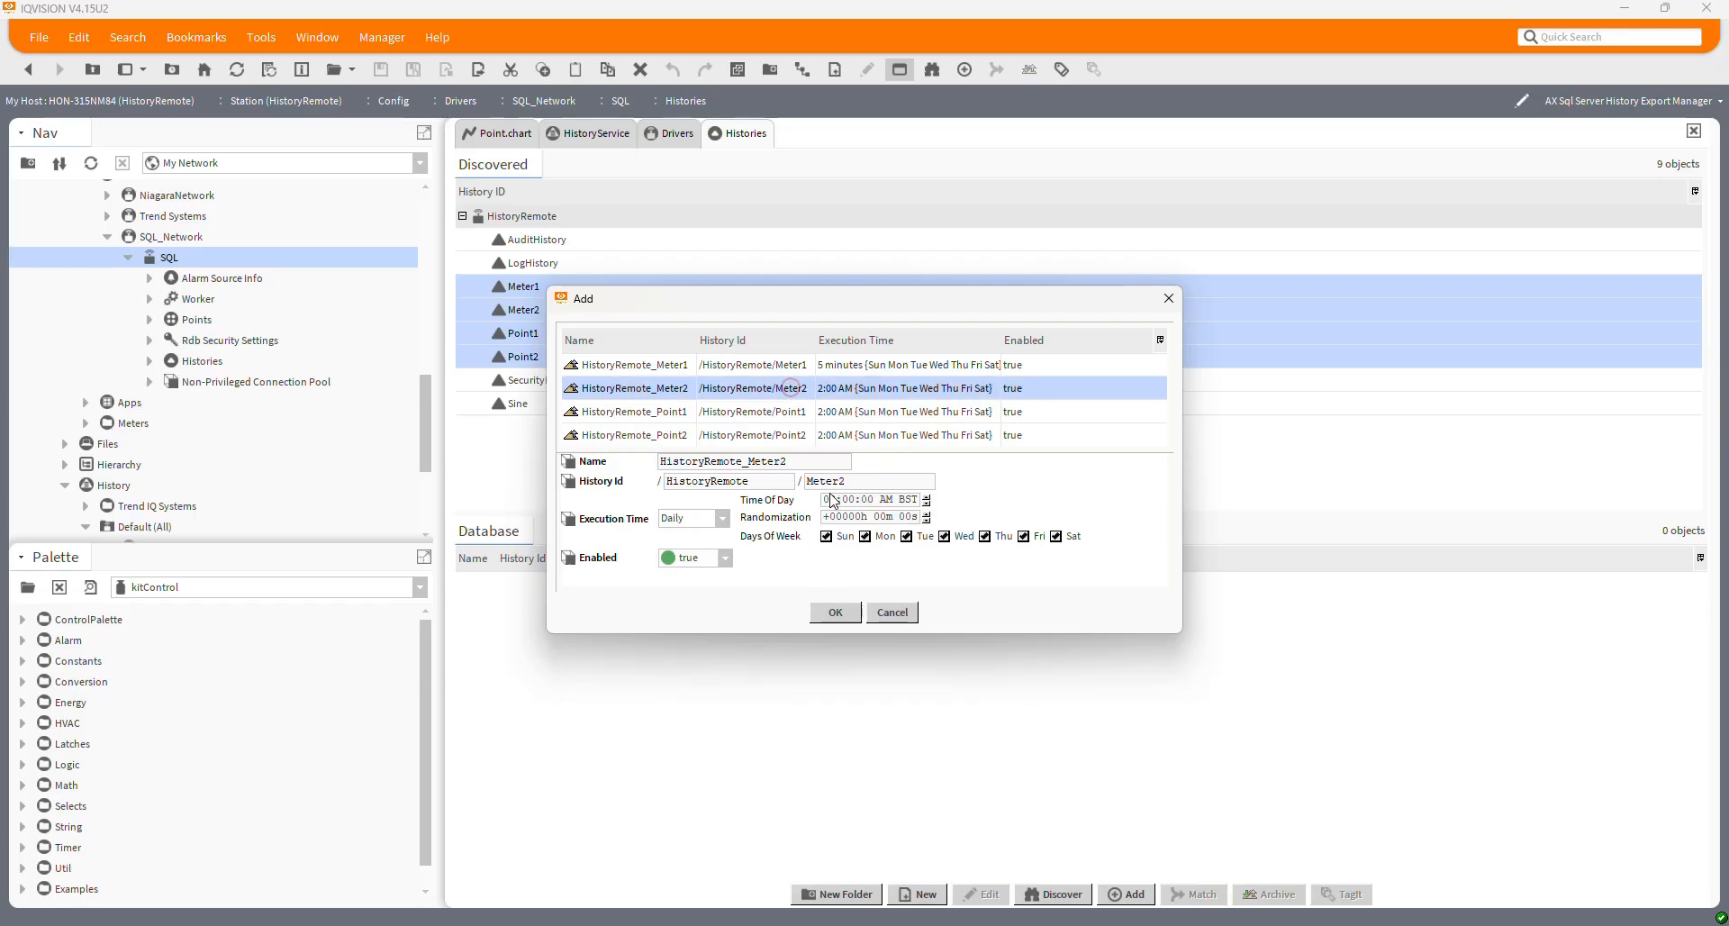
left_click(693, 518)
left_click(700, 582)
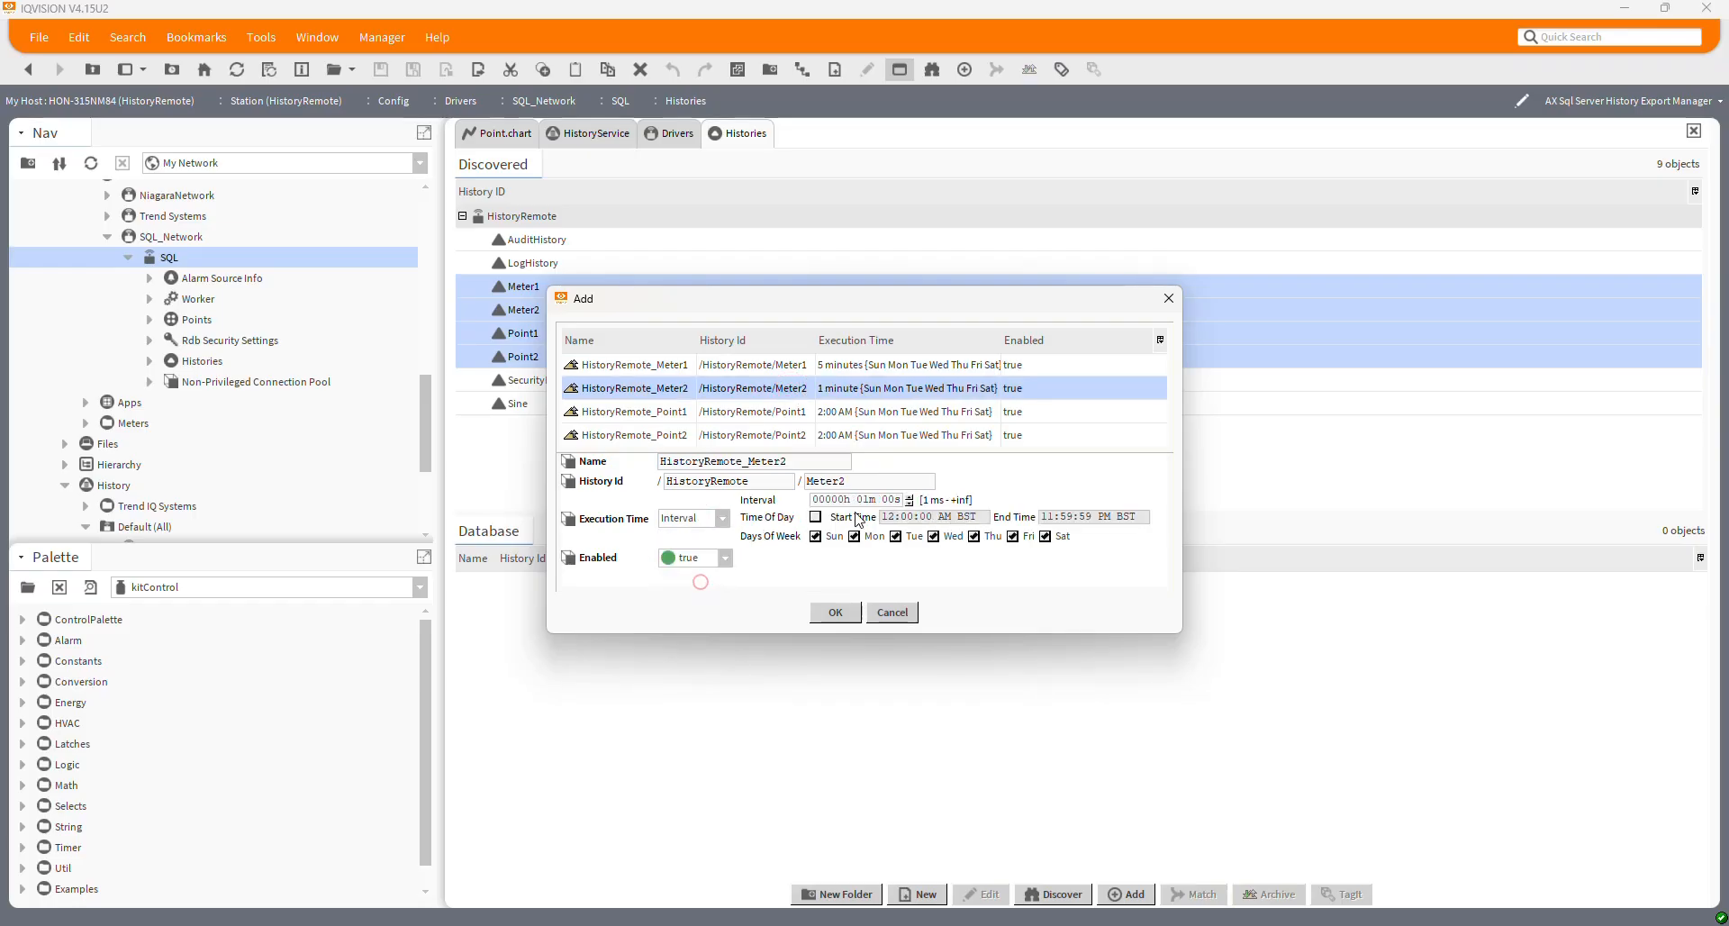
left_click(862, 501)
type("5")
left_click(832, 410)
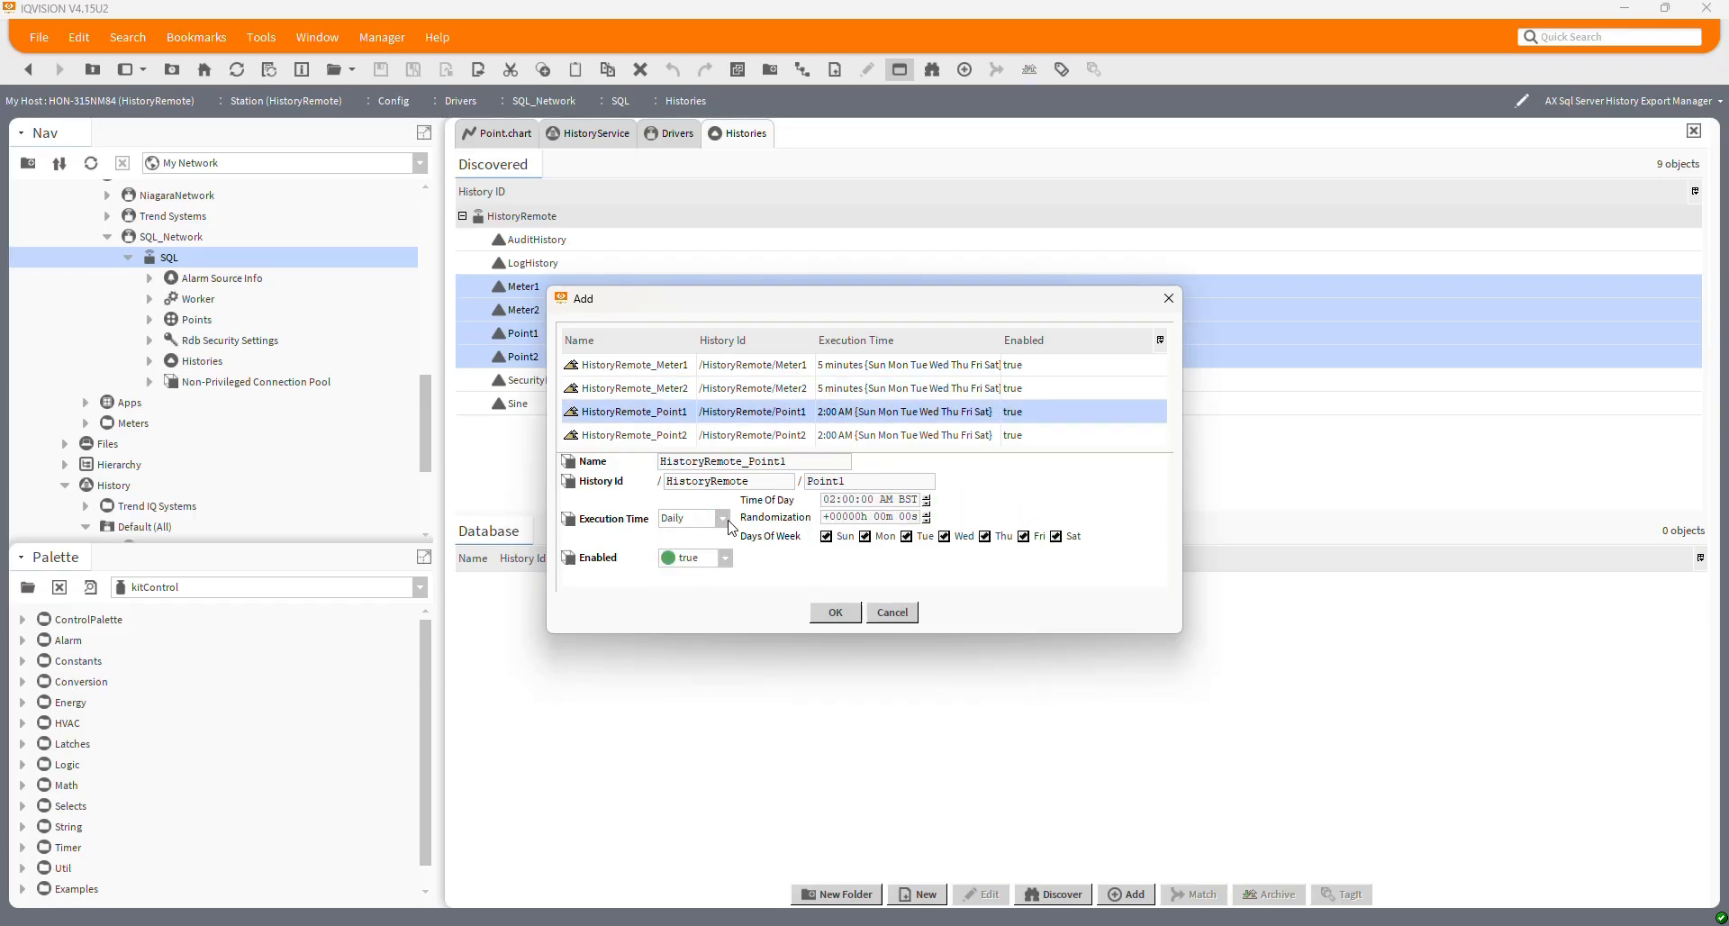
left_click(693, 518)
left_click(680, 577)
left_click(862, 501)
type("5")
left_click(832, 435)
left_click(689, 520)
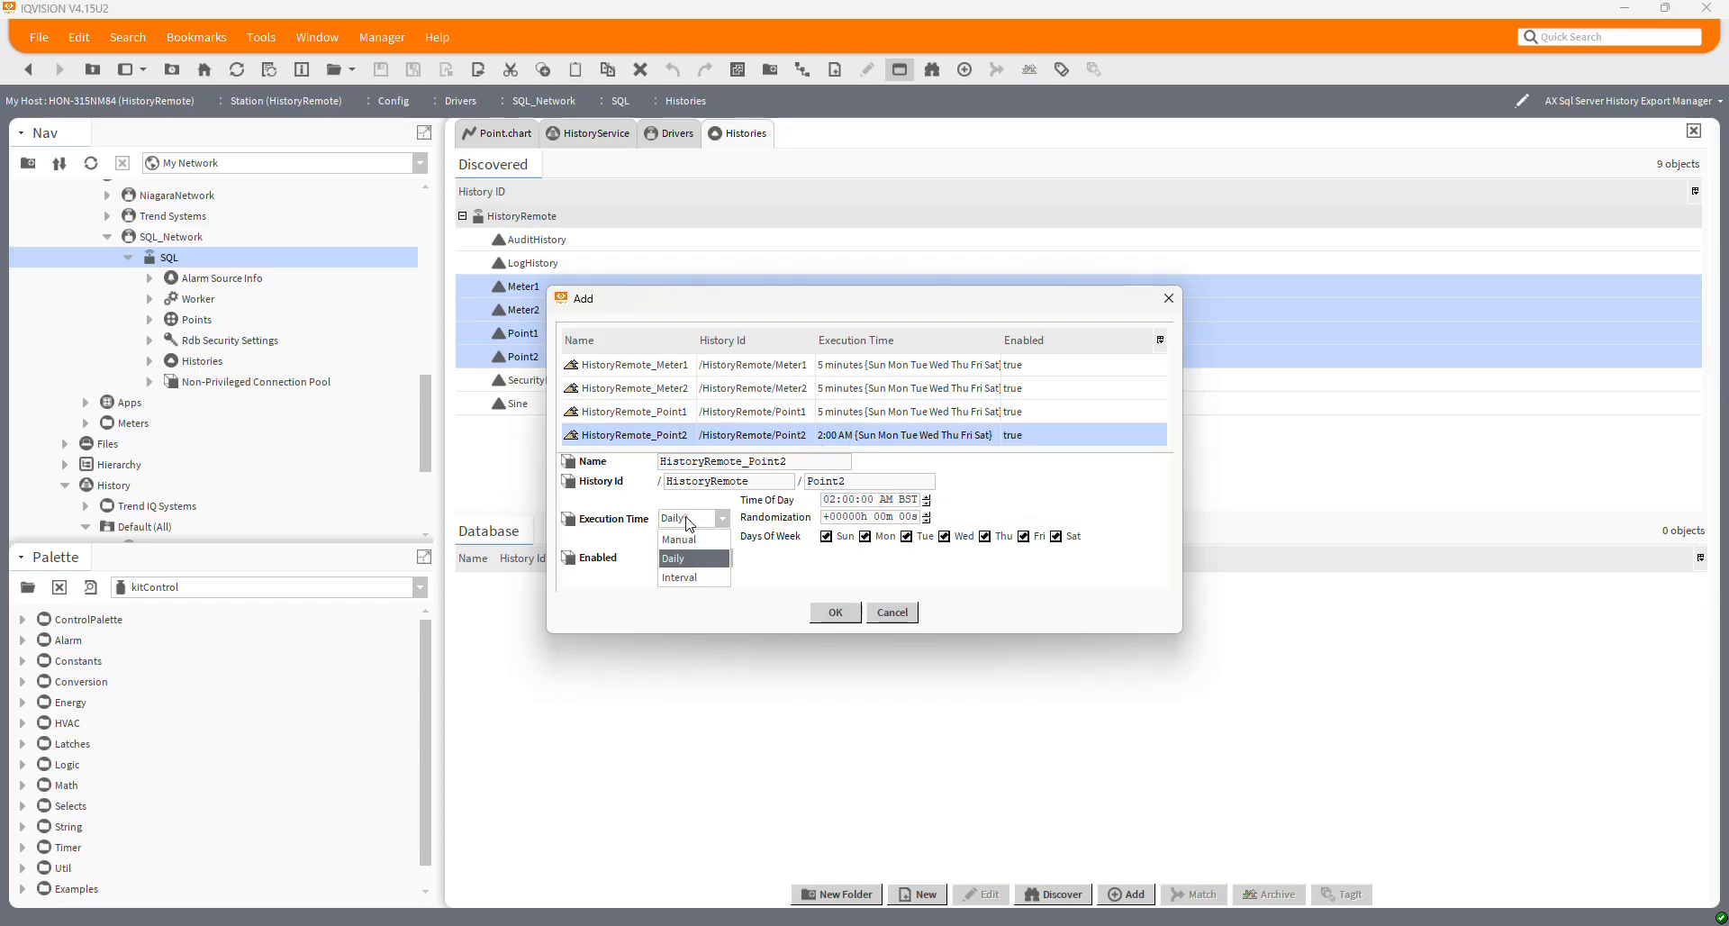
left_click(681, 577)
left_click(861, 500)
type("5m 00s")
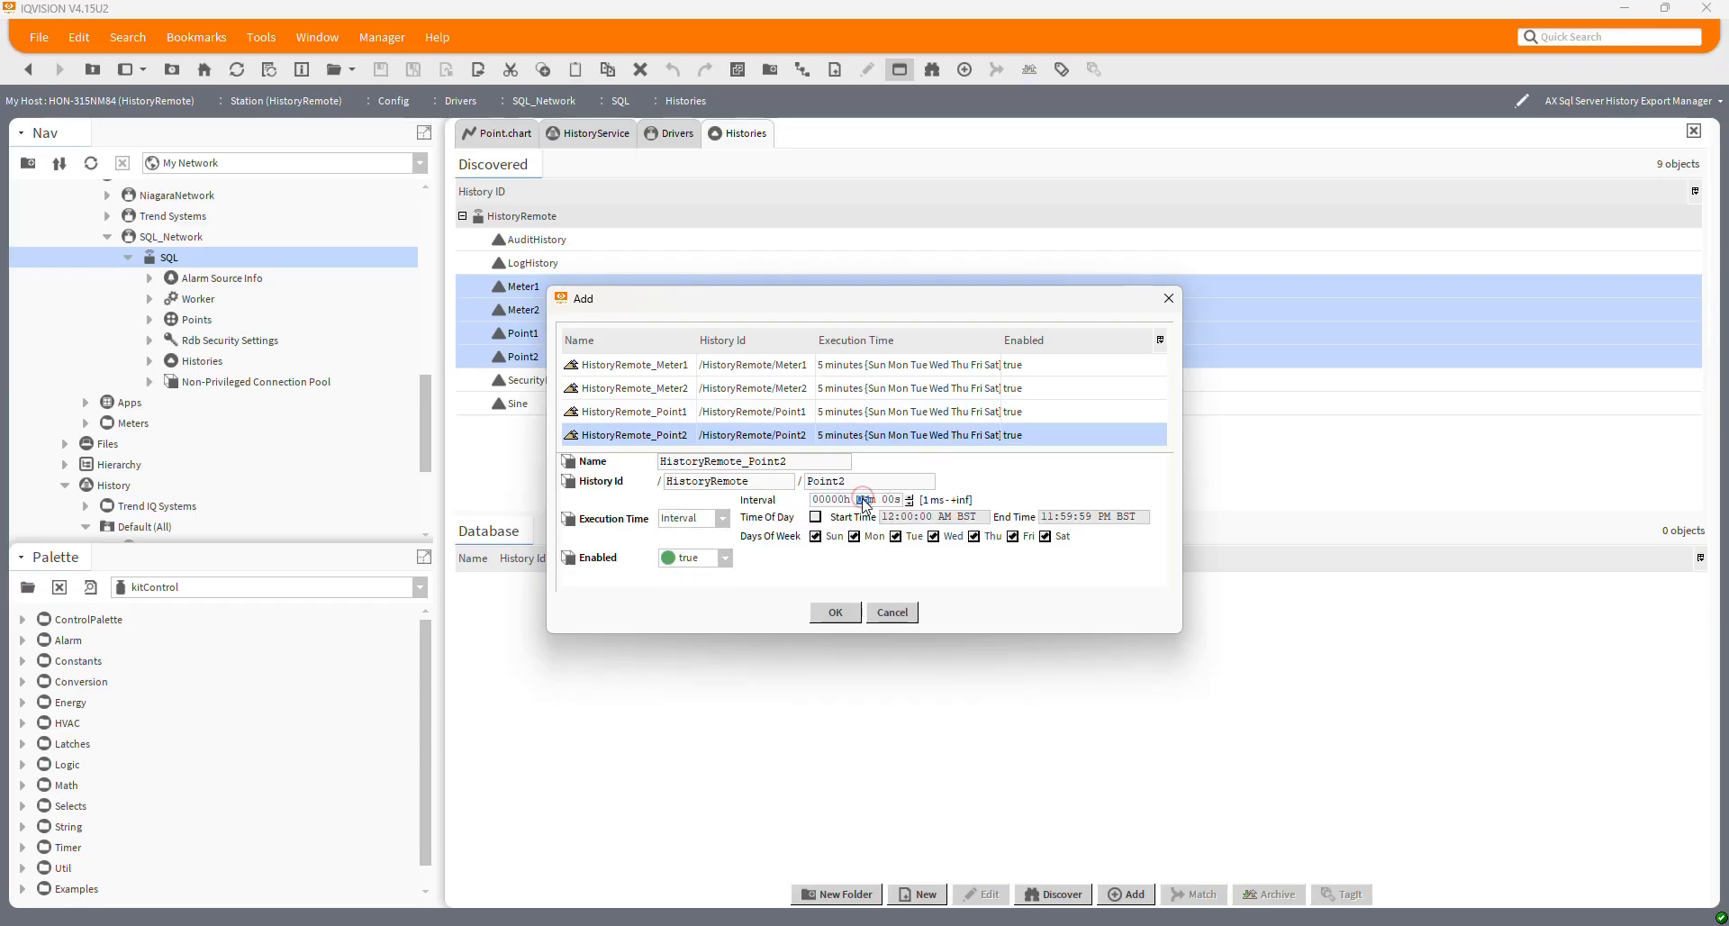
left_click(829, 618)
Archive all four history exports to SQL Server, then switch to SSMS once they succeed
left_click(722, 584)
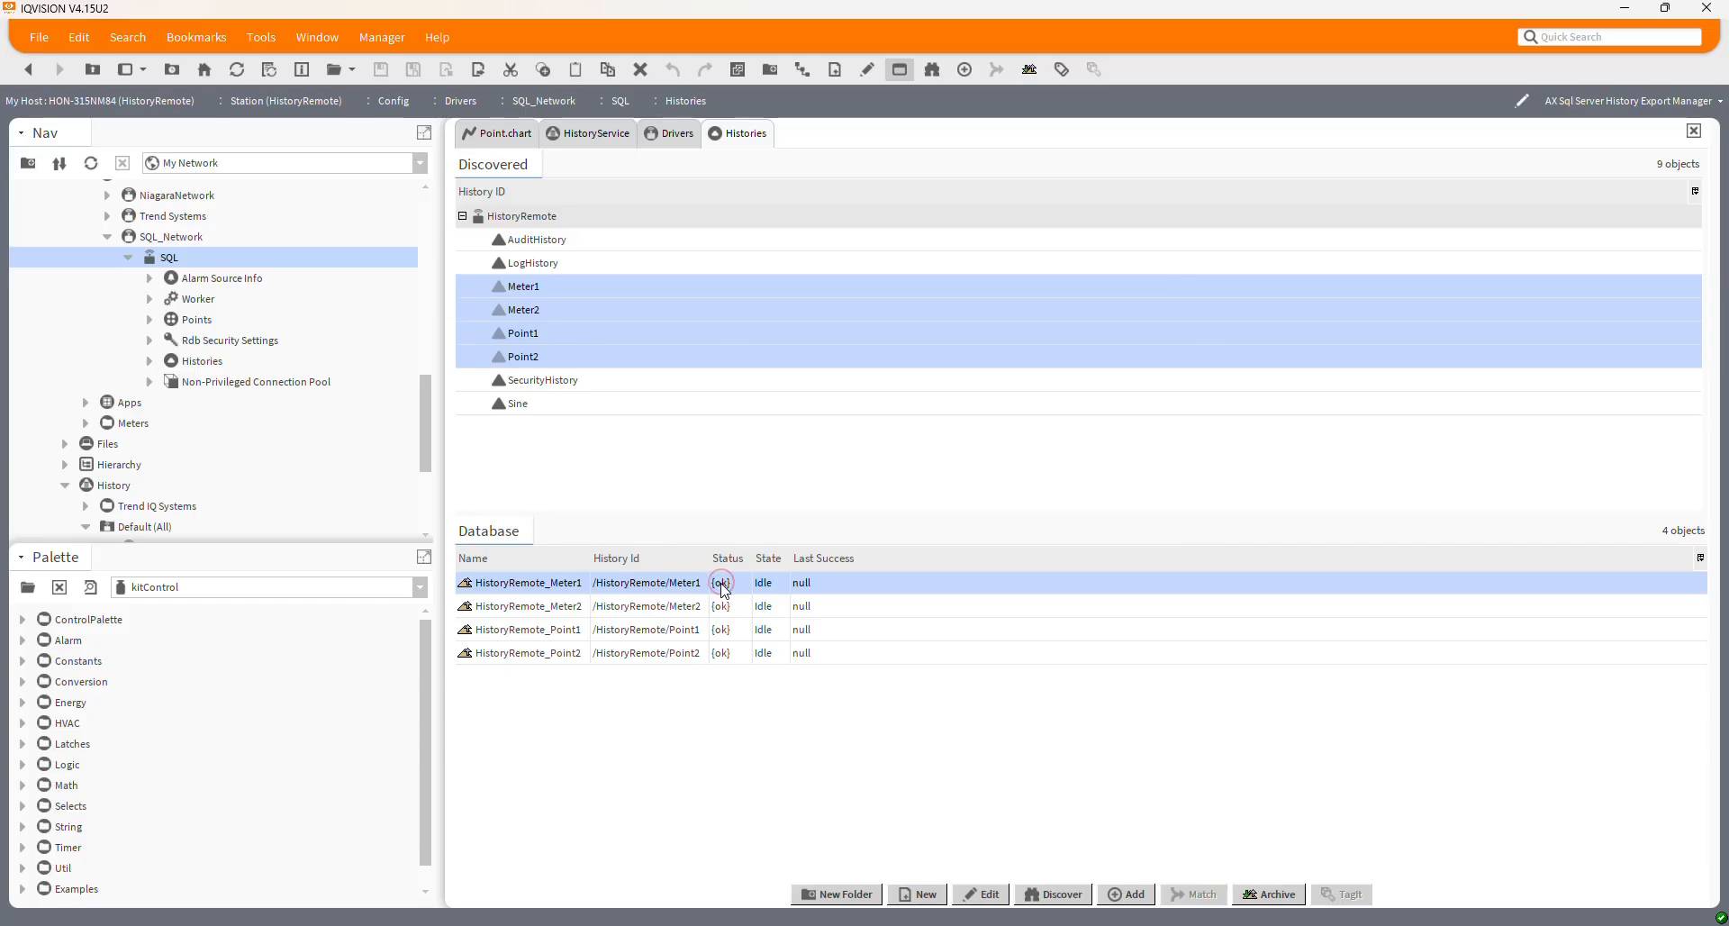
left_click(726, 653, "shift")
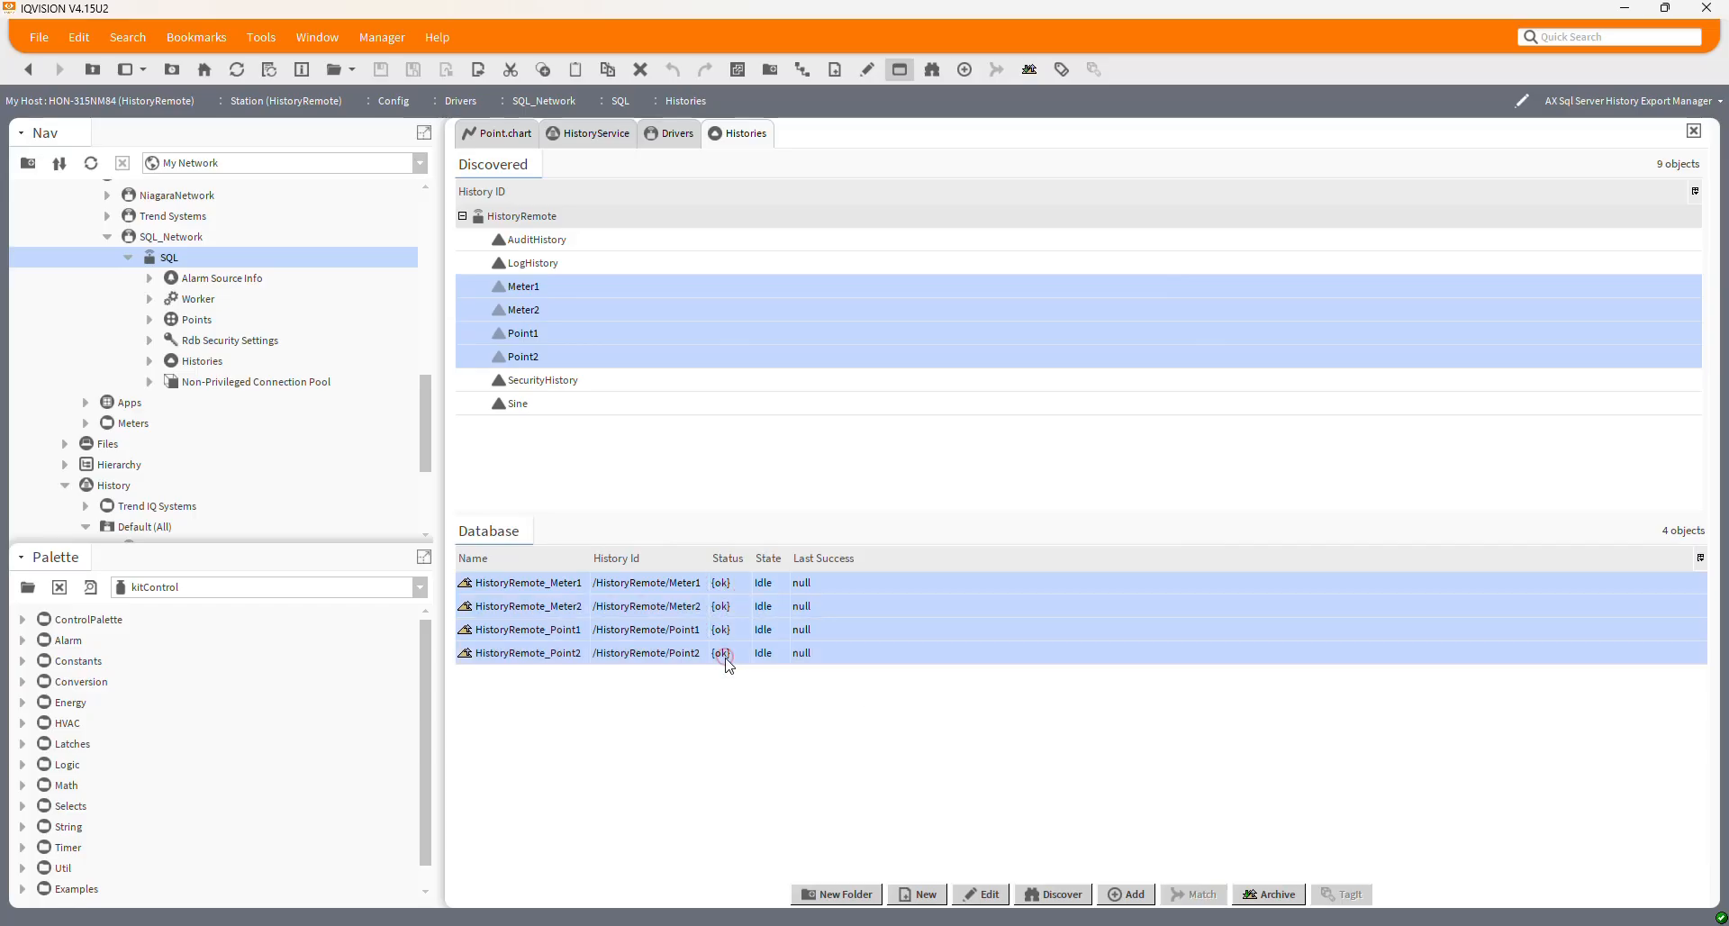
left_click(1251, 891)
left_click_drag(791, 556, 844, 558)
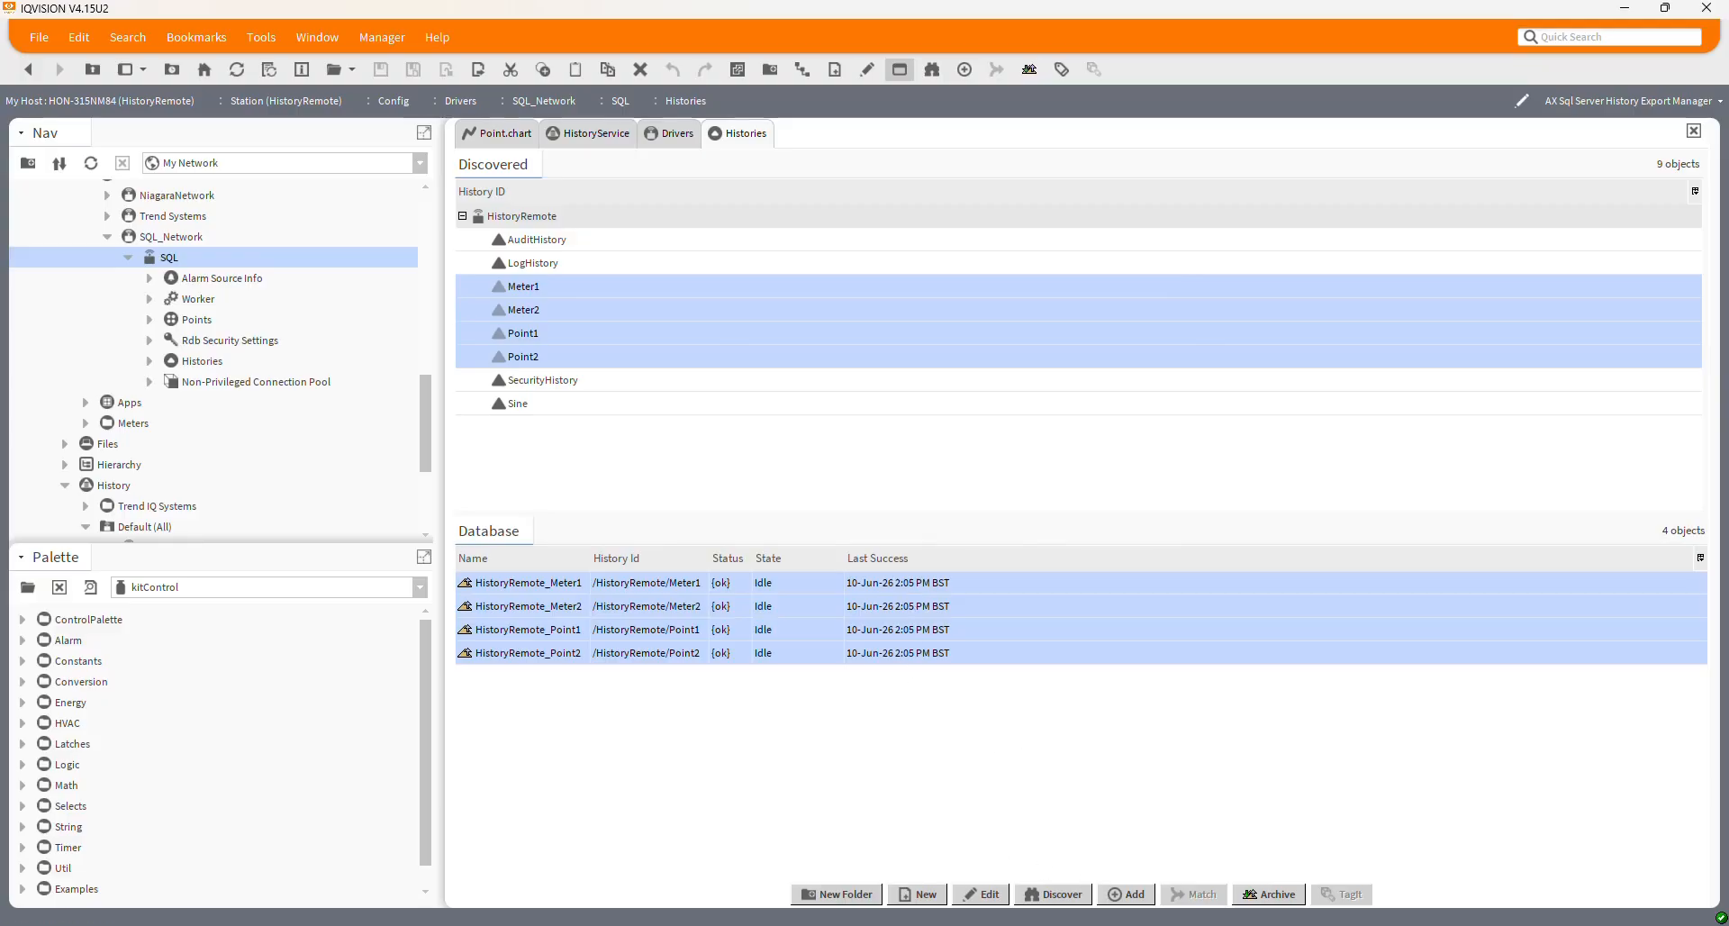
left_click(1158, 924)
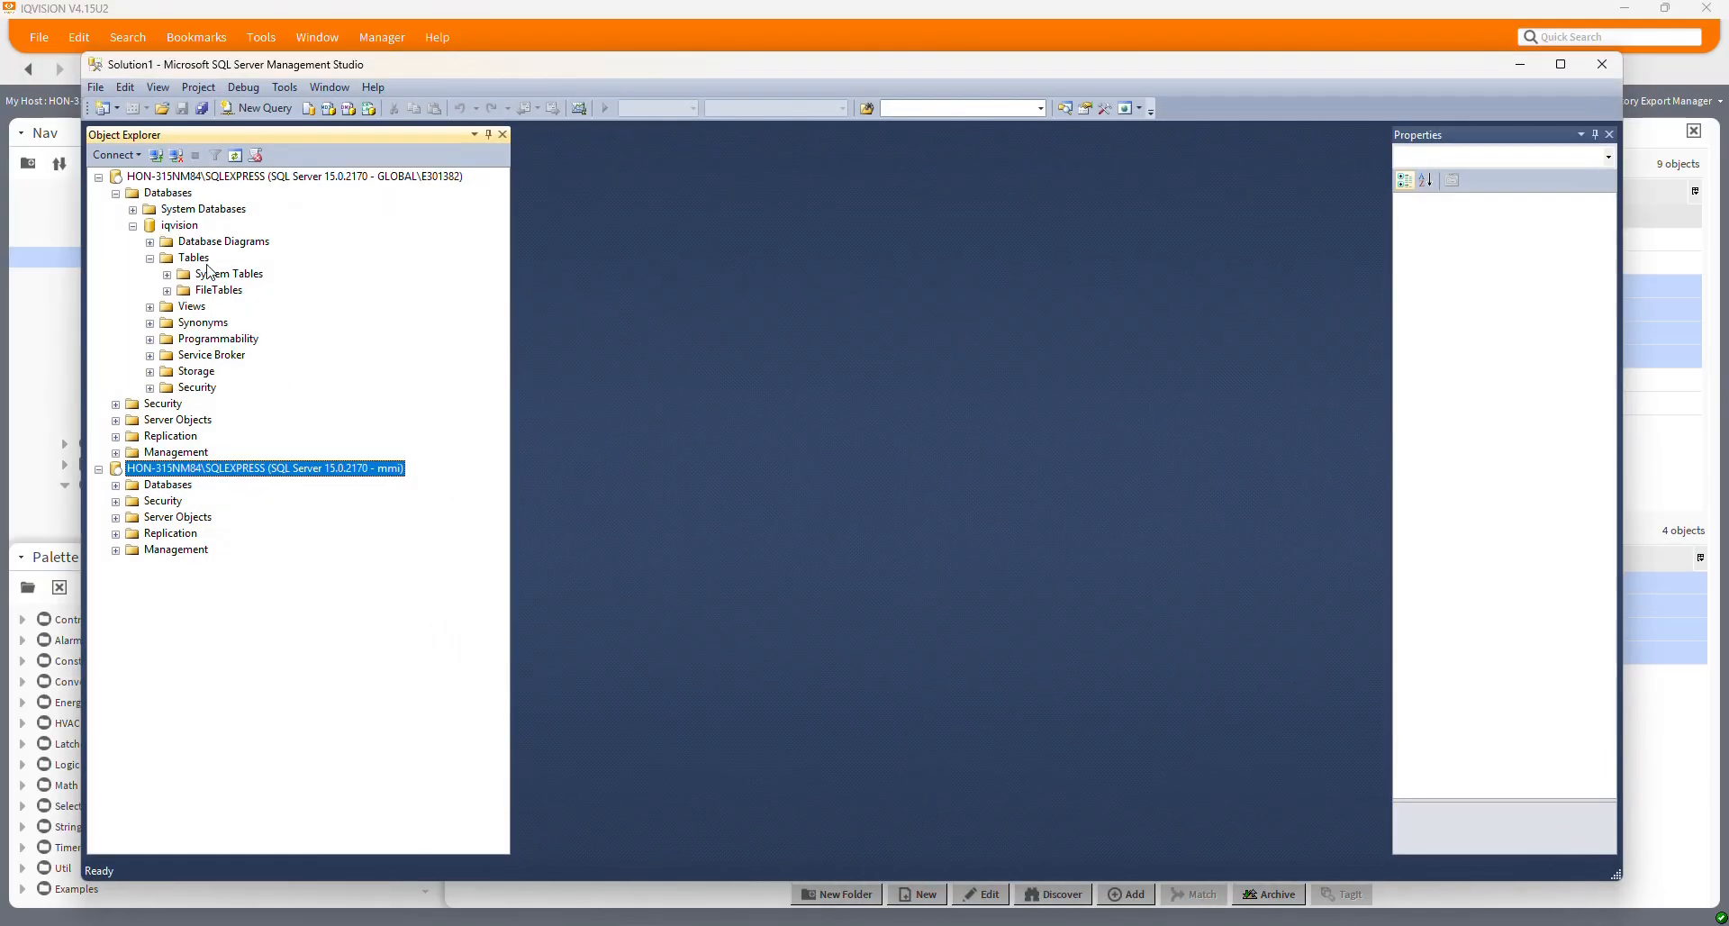
Refresh the iqvision Tables folder and look over the four new HISTORYREMOTE tables
right_click(189, 258)
left_click(238, 384)
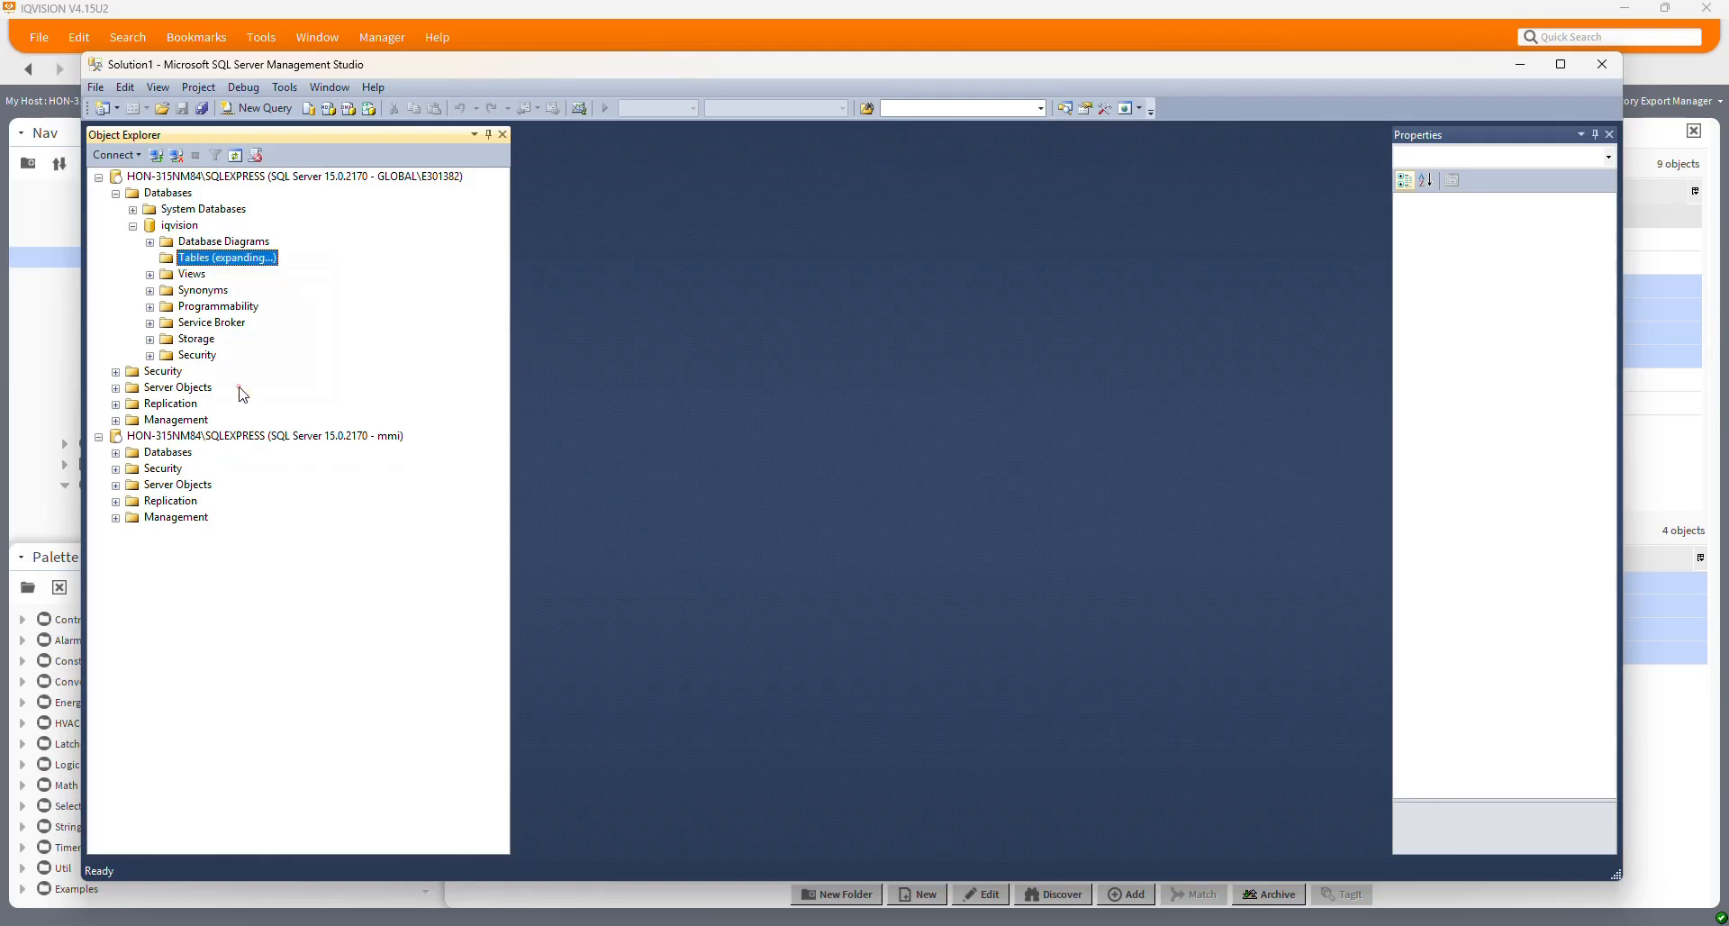
left_click(297, 324)
left_click(297, 338)
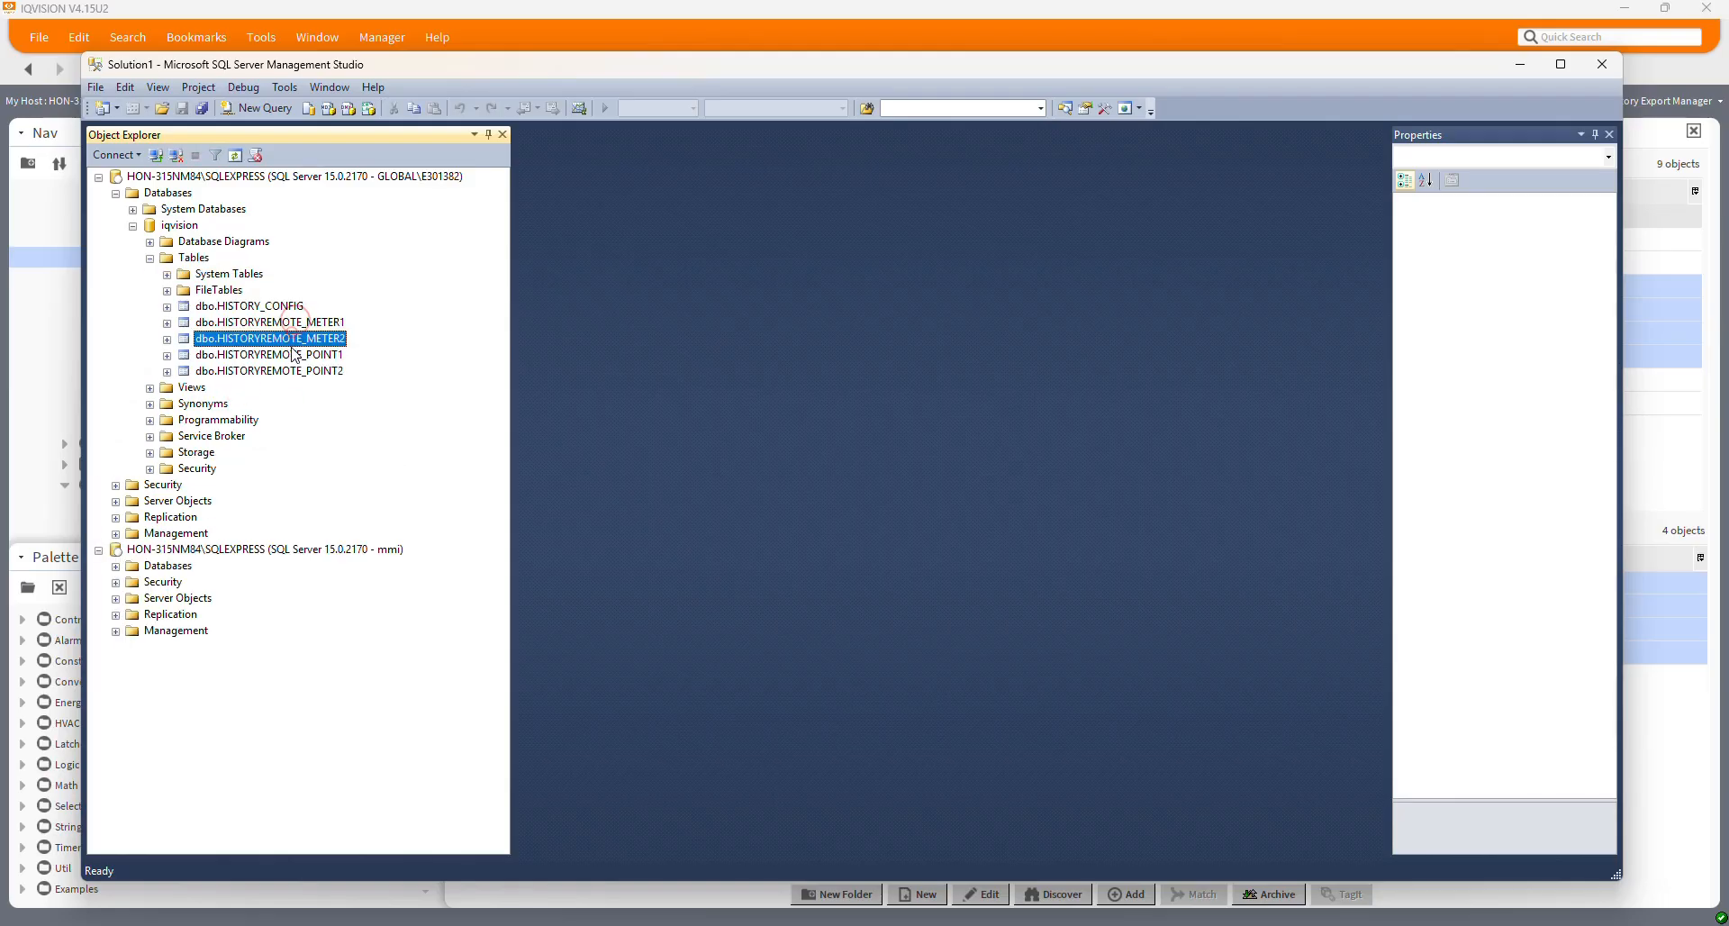
left_click(295, 355)
left_click(289, 371)
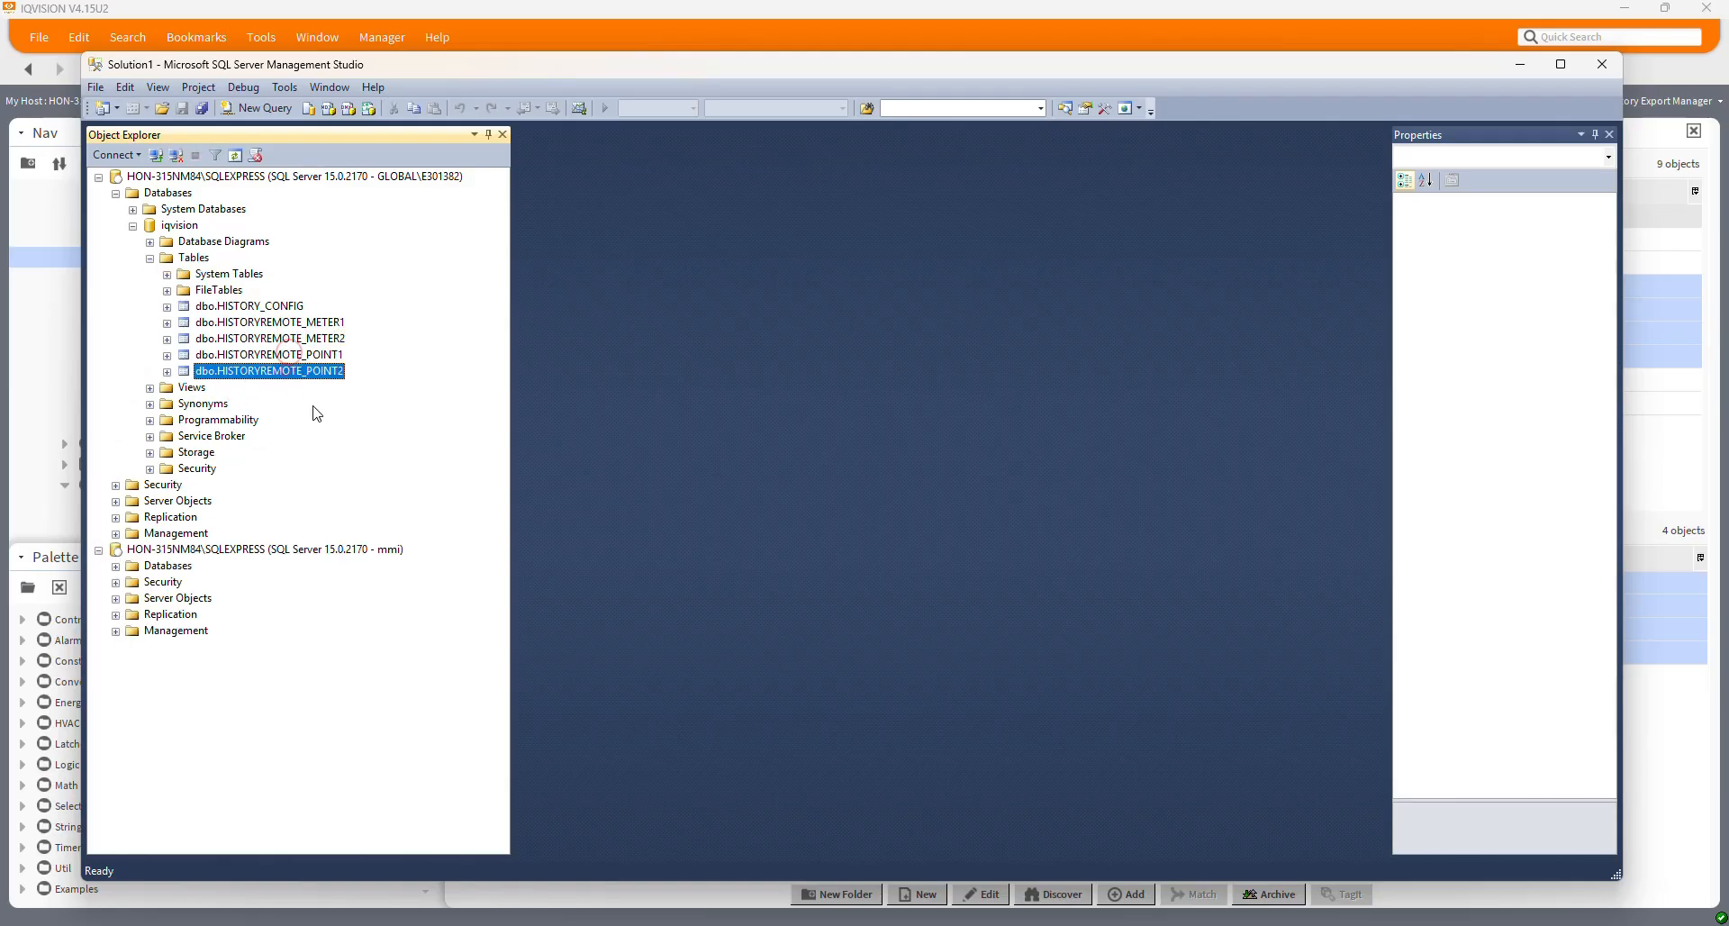
Query the top 100000 rows of HISTORYREMOTE_METER1 and run the query
right_click(290, 322)
left_click(369, 374)
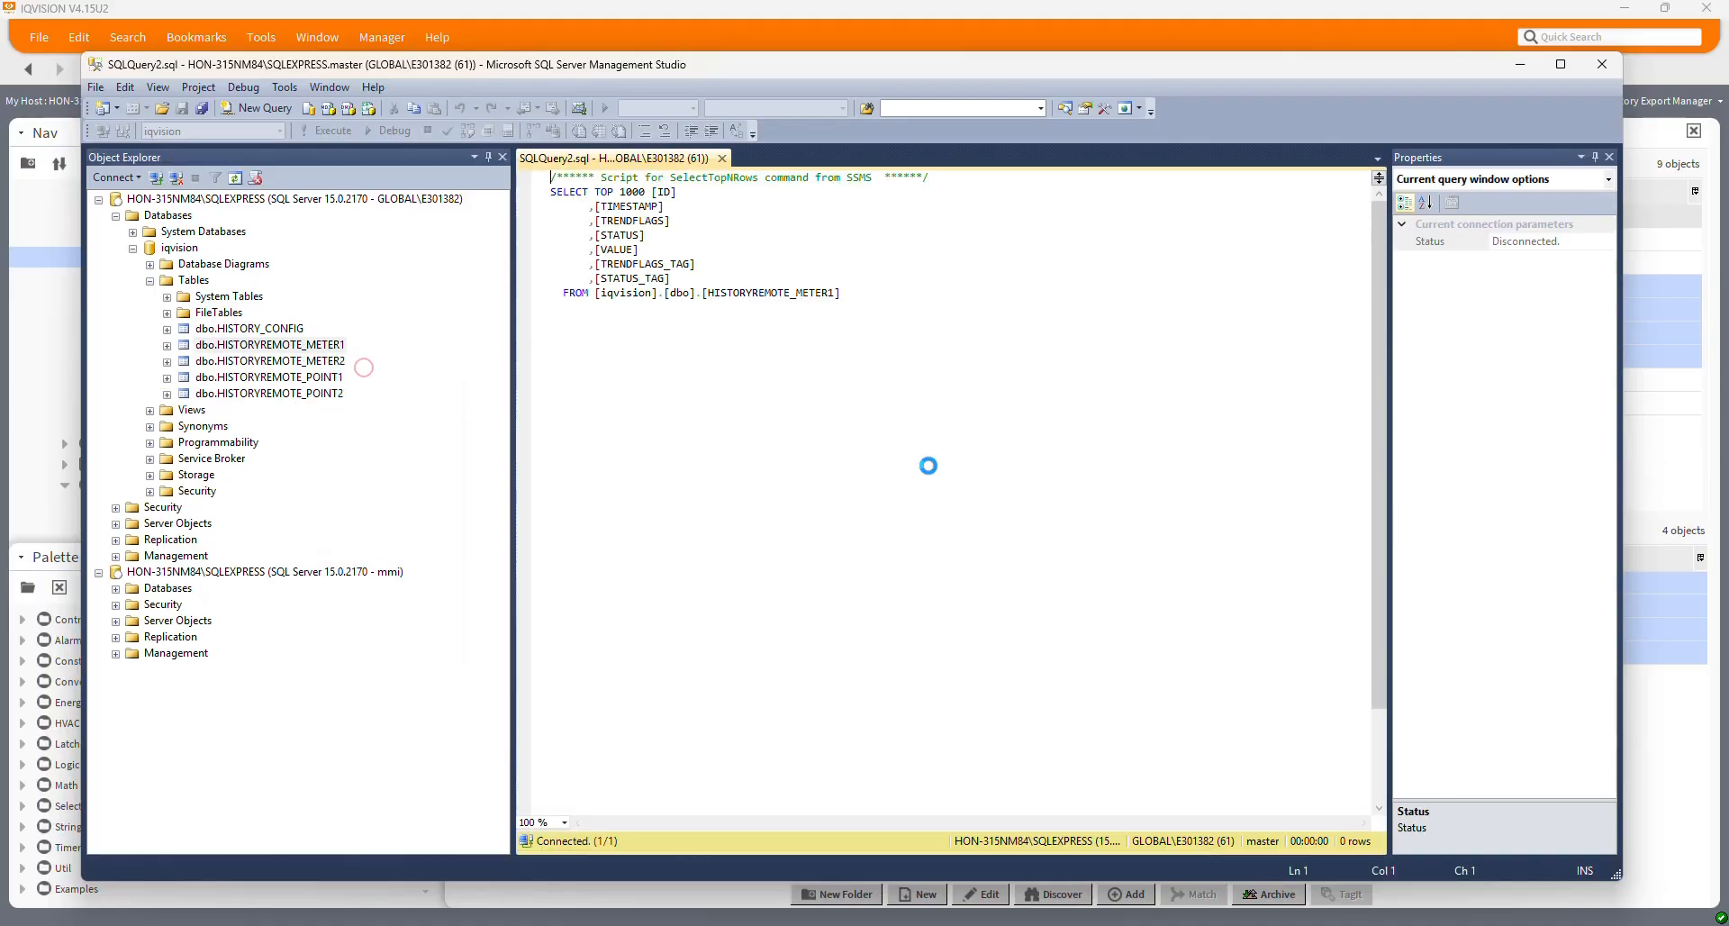
left_click_drag(1381, 283, 1342, 198)
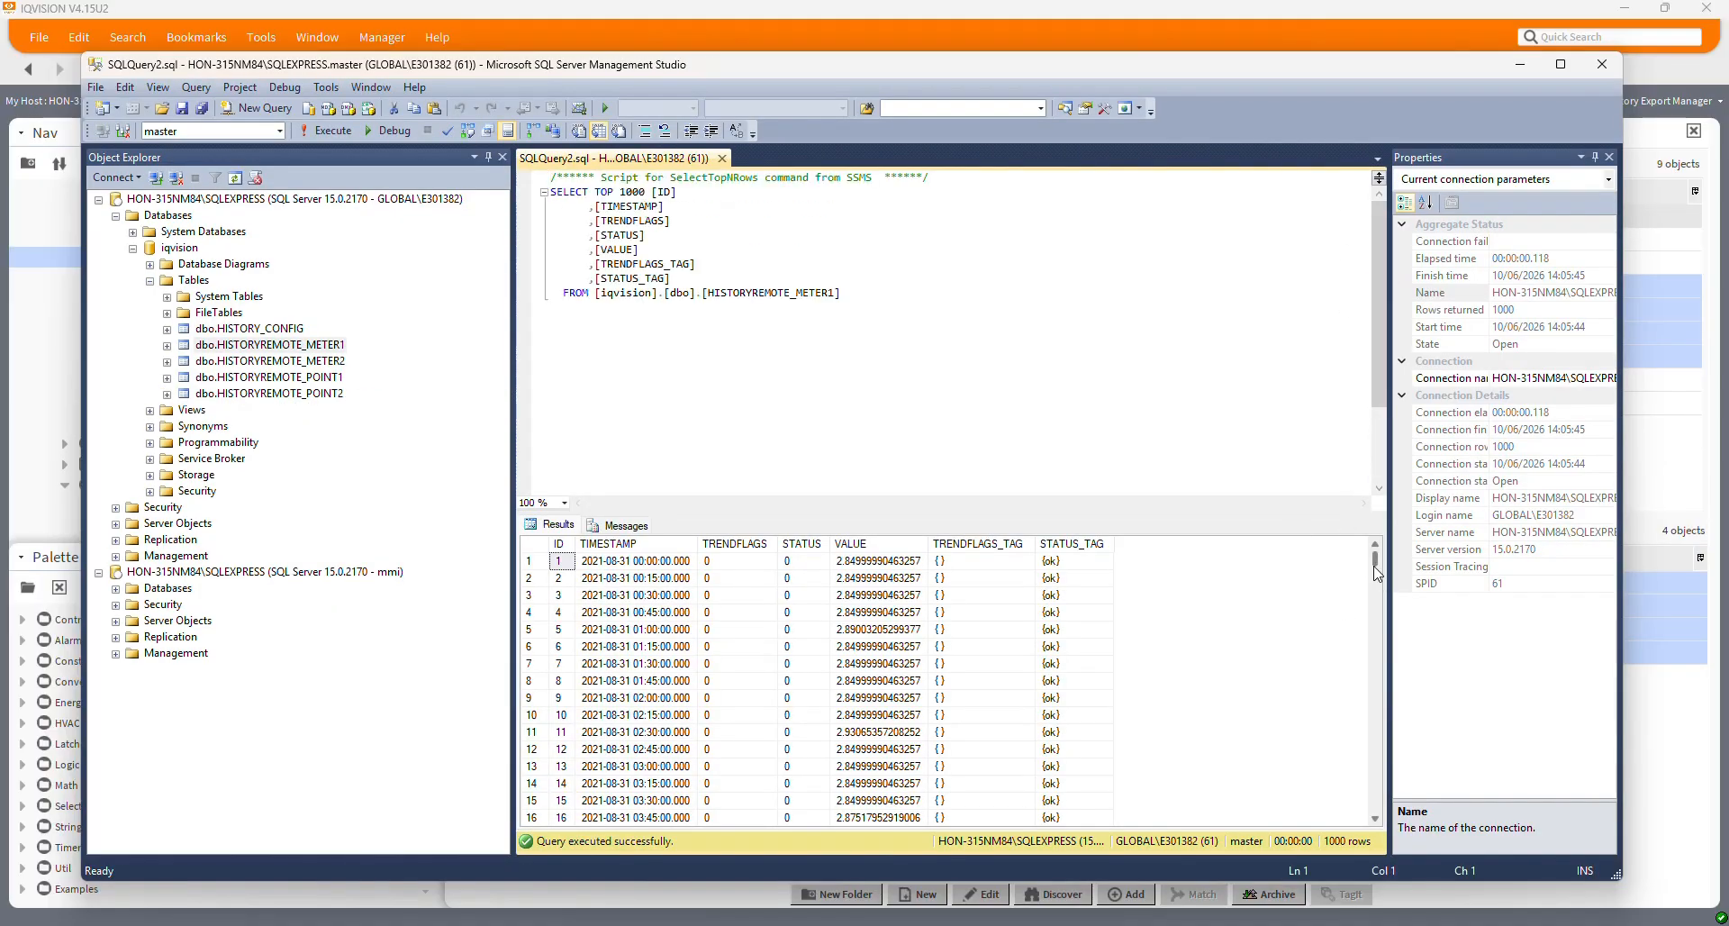
mouse_move(1375, 563)
left_mouse_down()
mouse_move(1377, 738)
mouse_move(1372, 540)
left_mouse_up()
type("00")
key("Return")
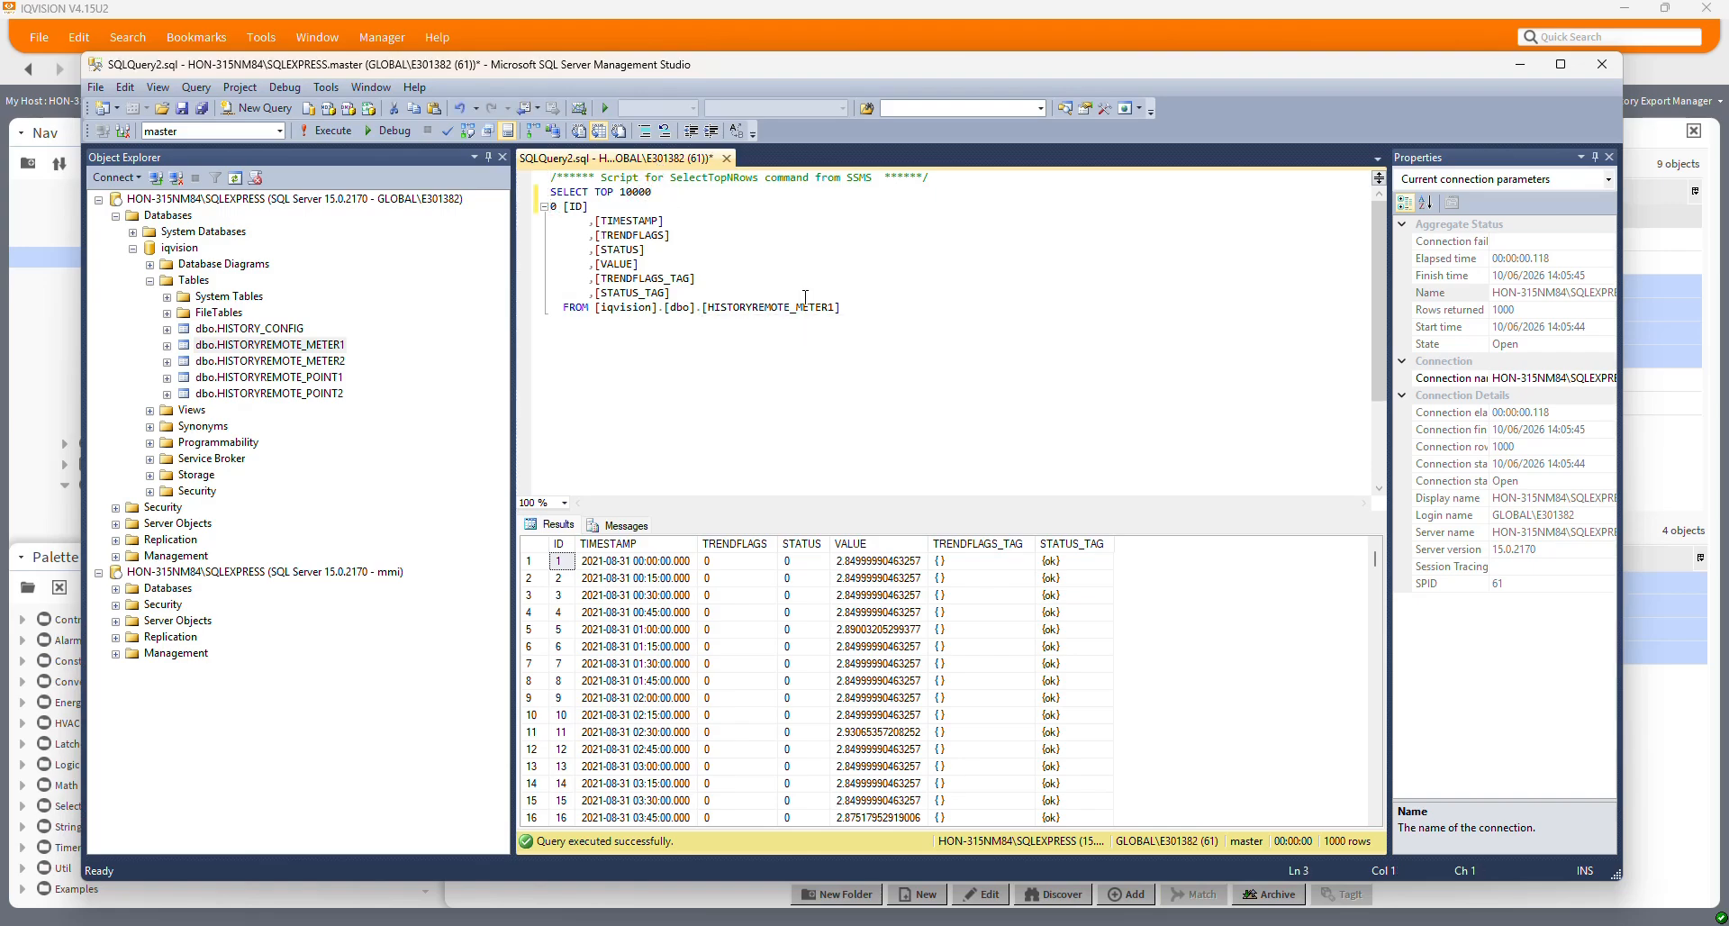
key("BackSpace")
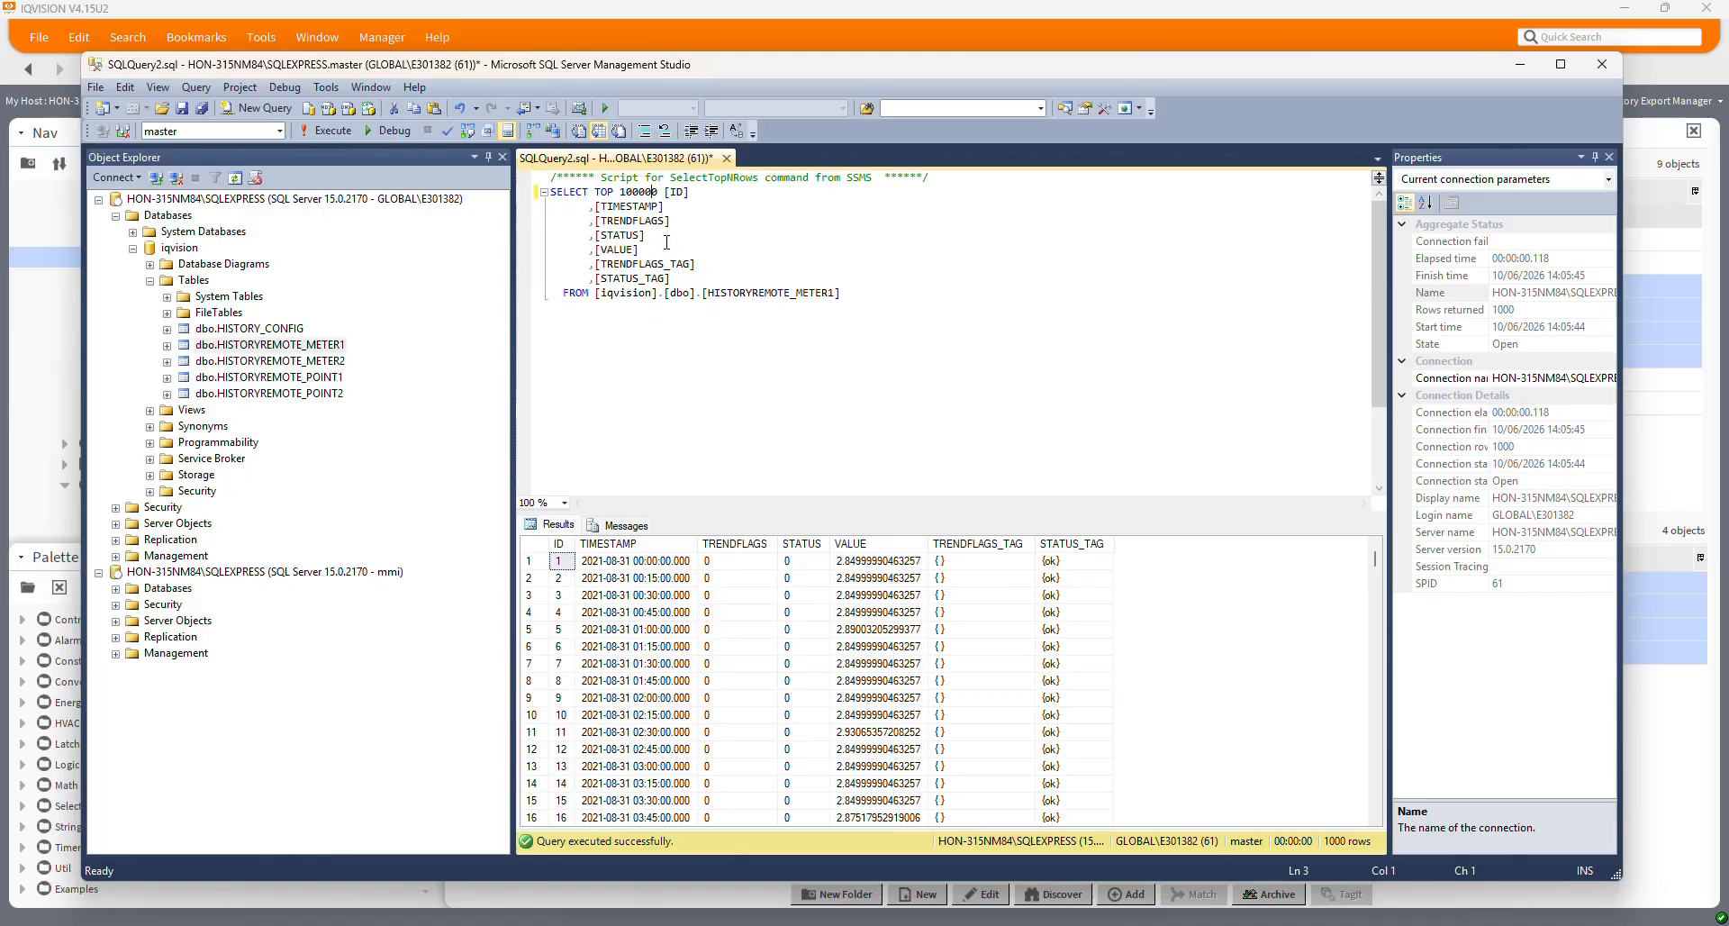
left_click(334, 129)
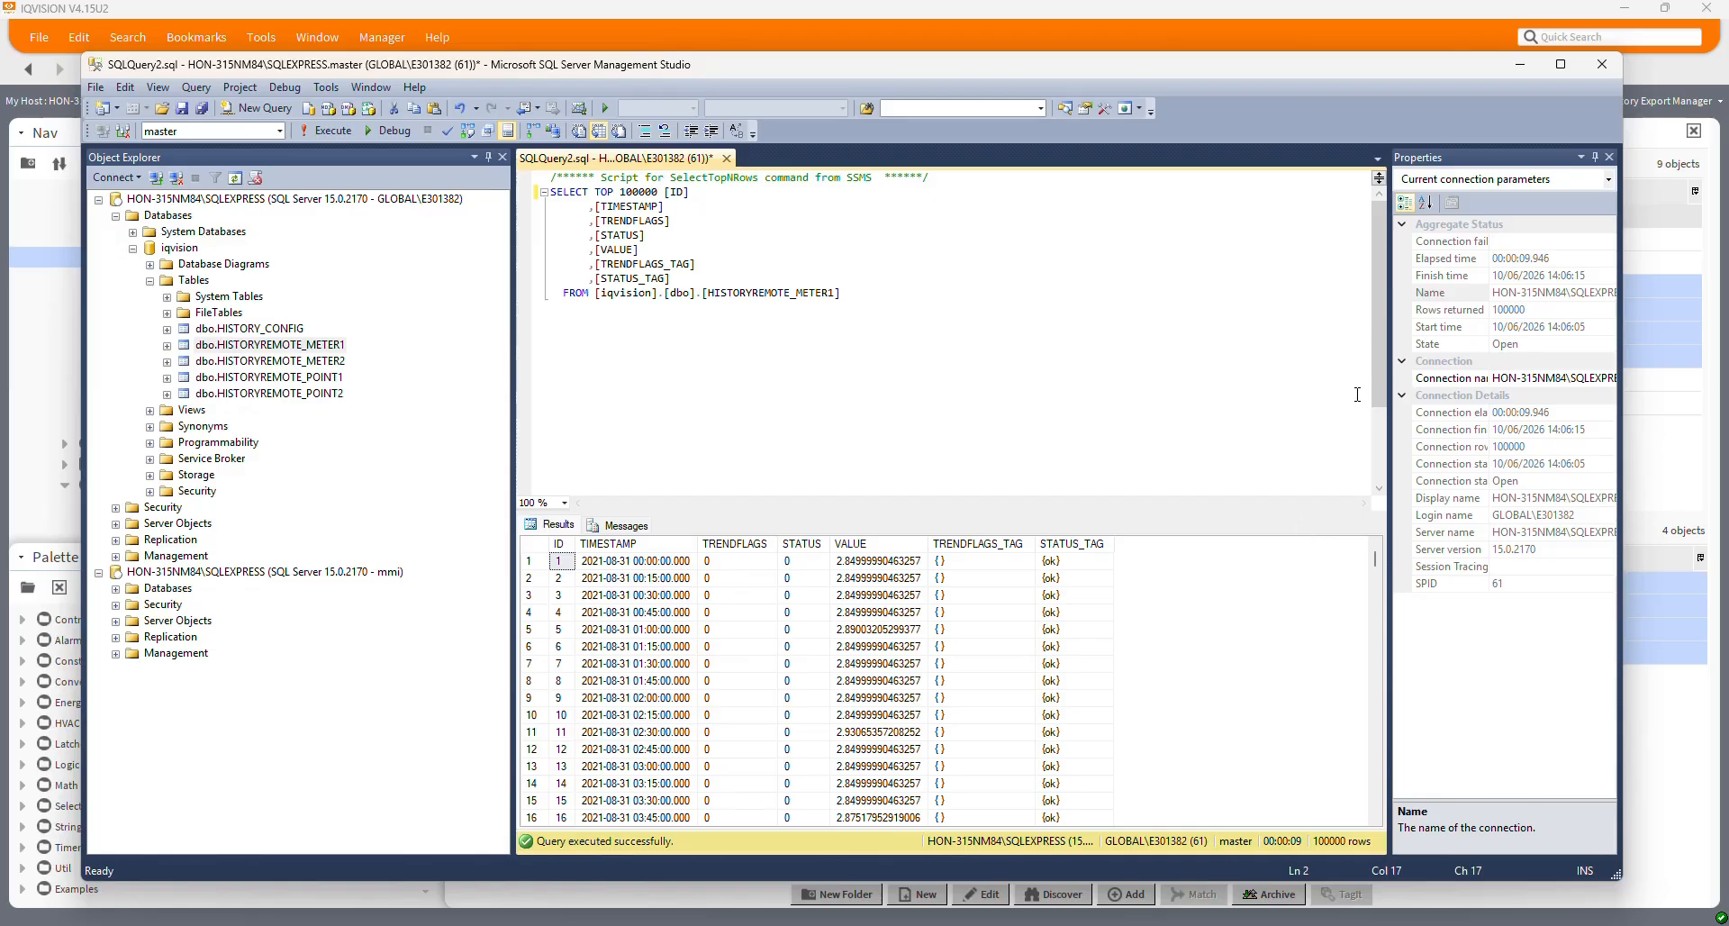
mouse_move(1376, 565)
left_mouse_down()
mouse_move(1370, 824)
mouse_move(1369, 558)
left_mouse_up()
List the top 1000 rows of HISTORYREMOTE_POINT1 (300 records), then minimize SSMS
right_click(309, 378)
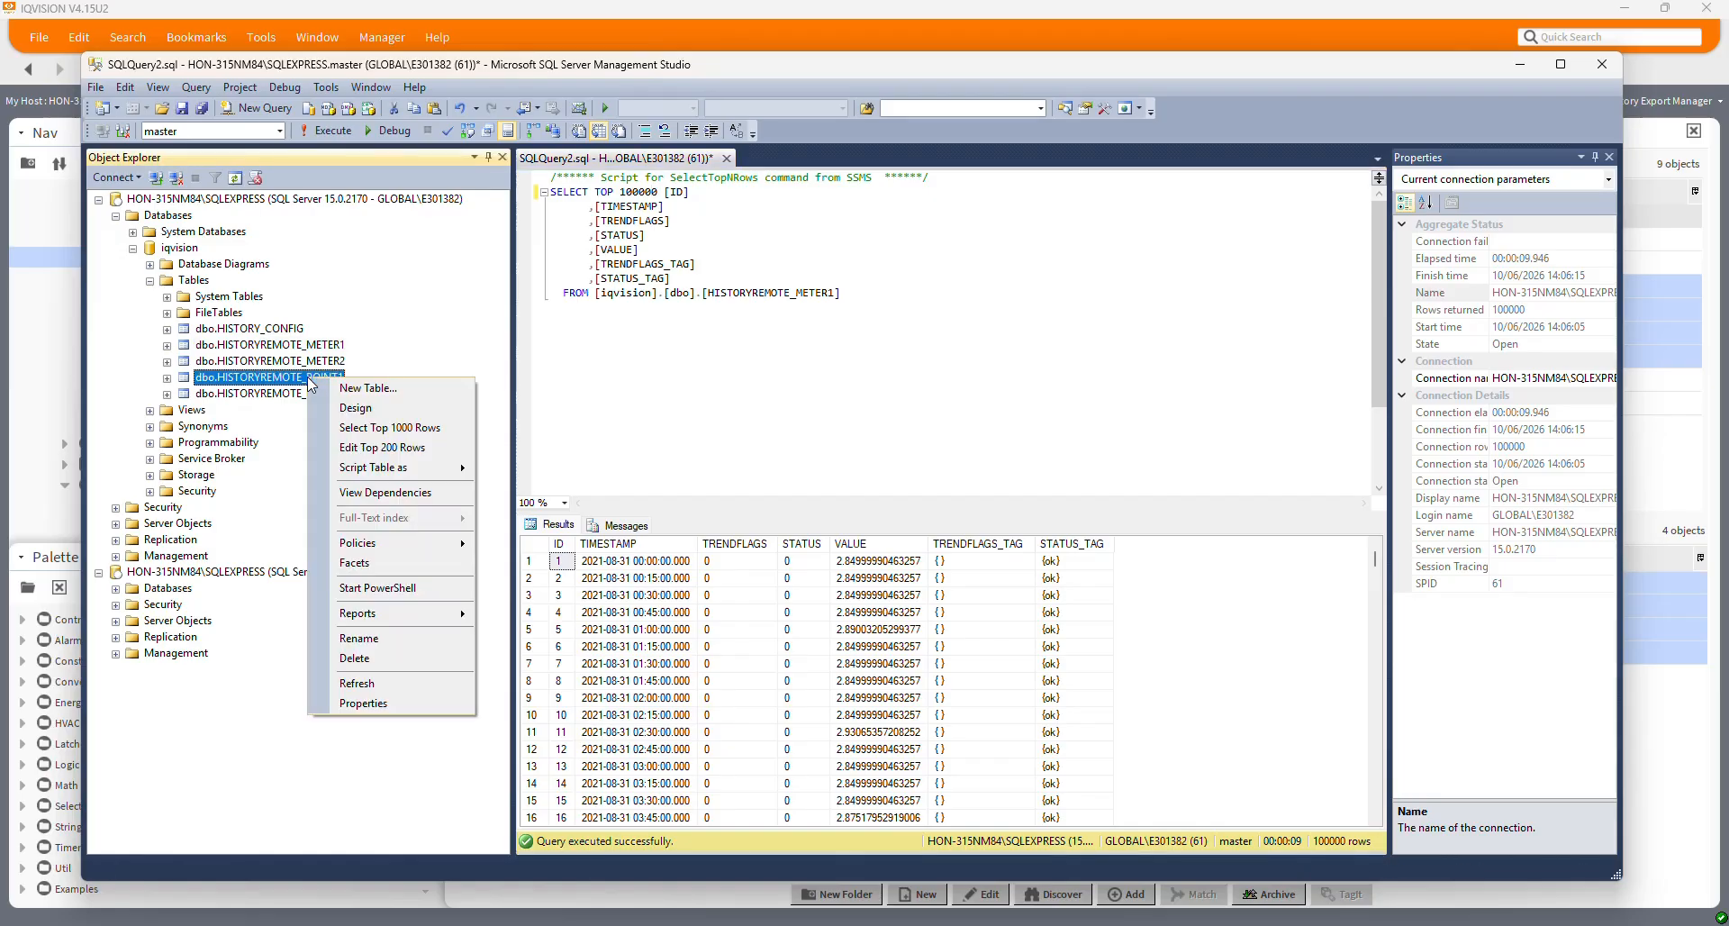
left_click(399, 427)
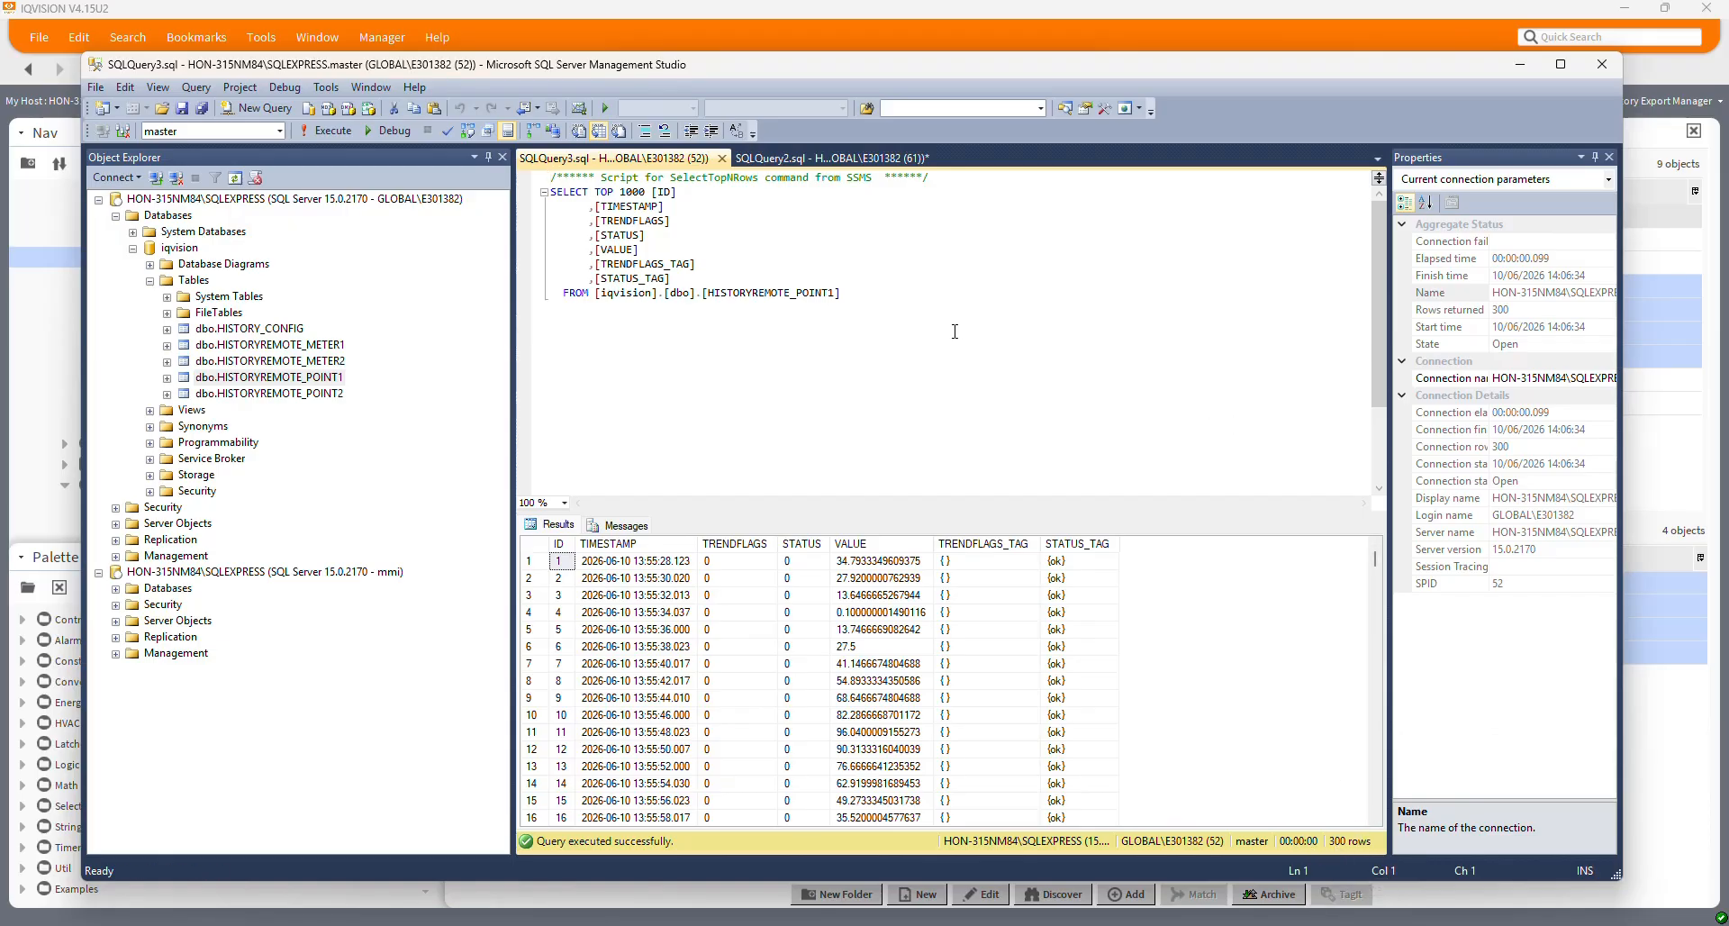
left_click(1520, 68)
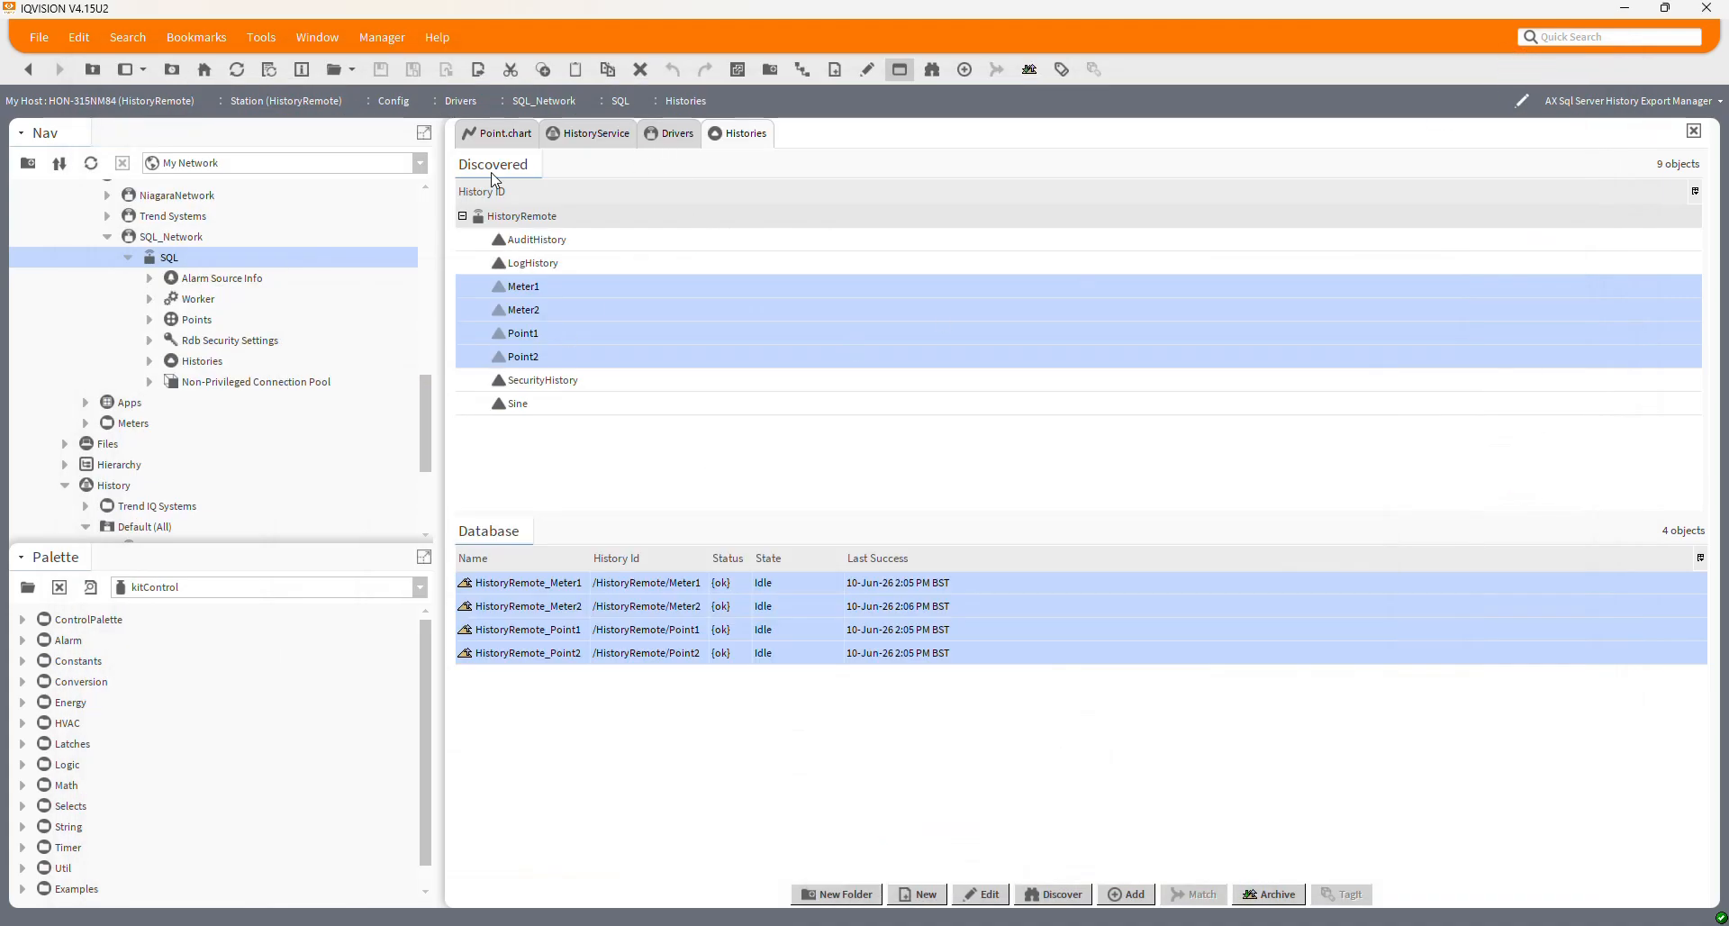
Open HistoryRemote Point1 in the AX History Table view and browse its 300 records
scroll(262, 412, "down", 3)
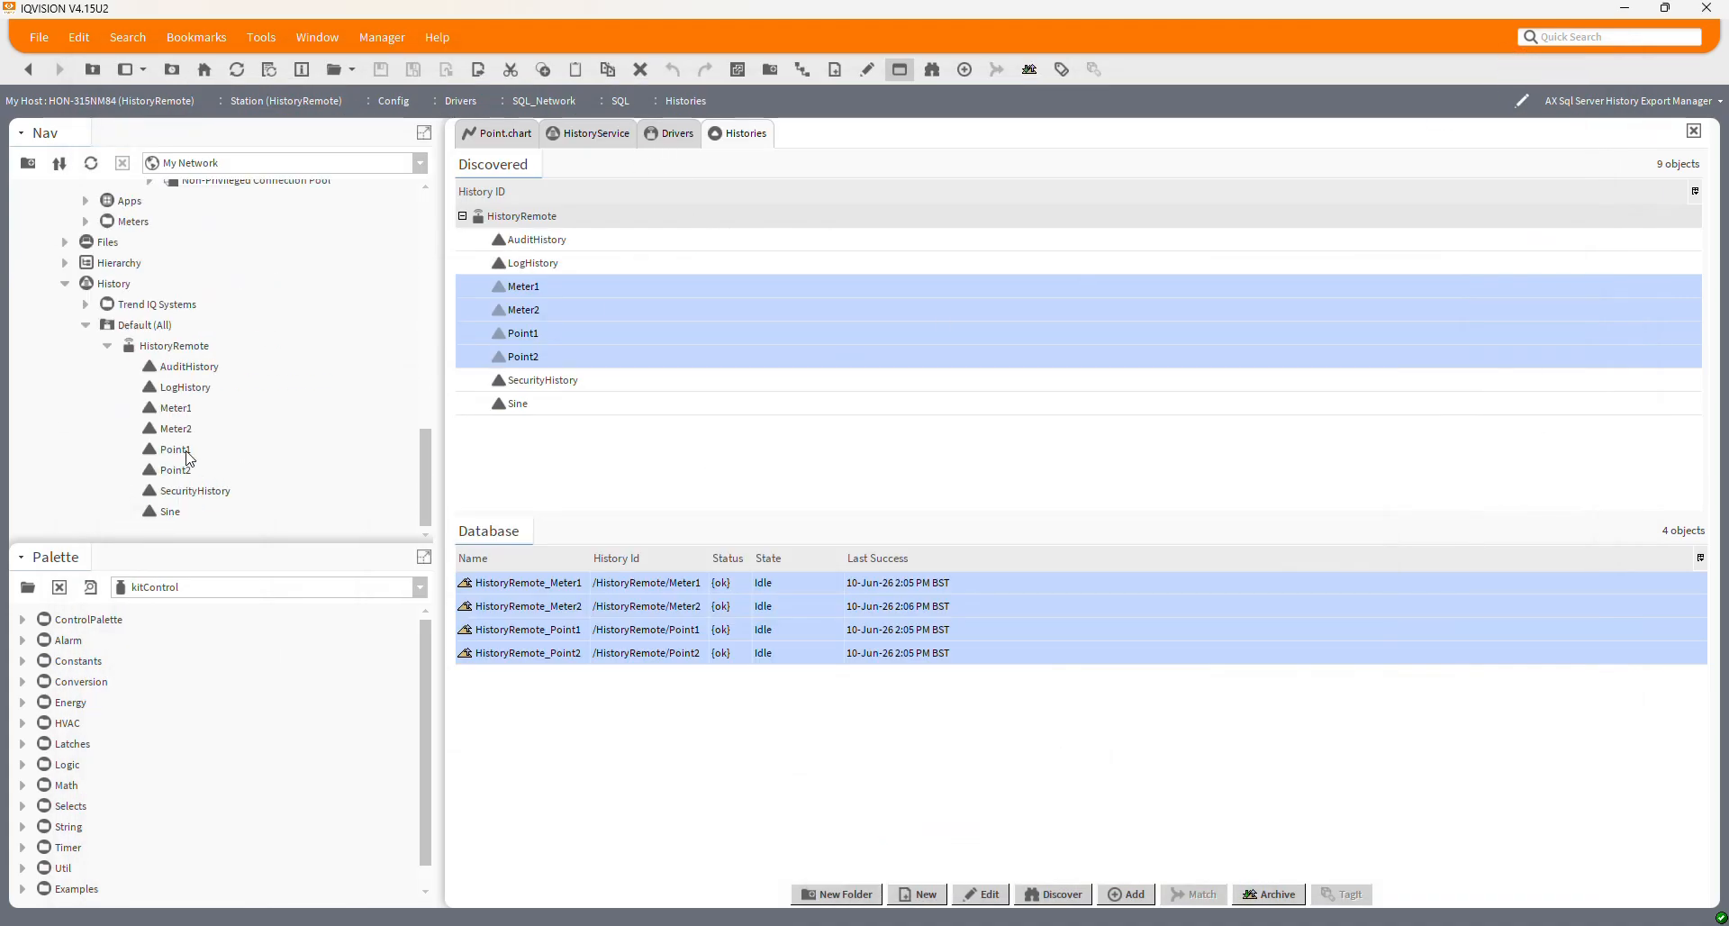
double_click(190, 458)
left_click(1704, 102)
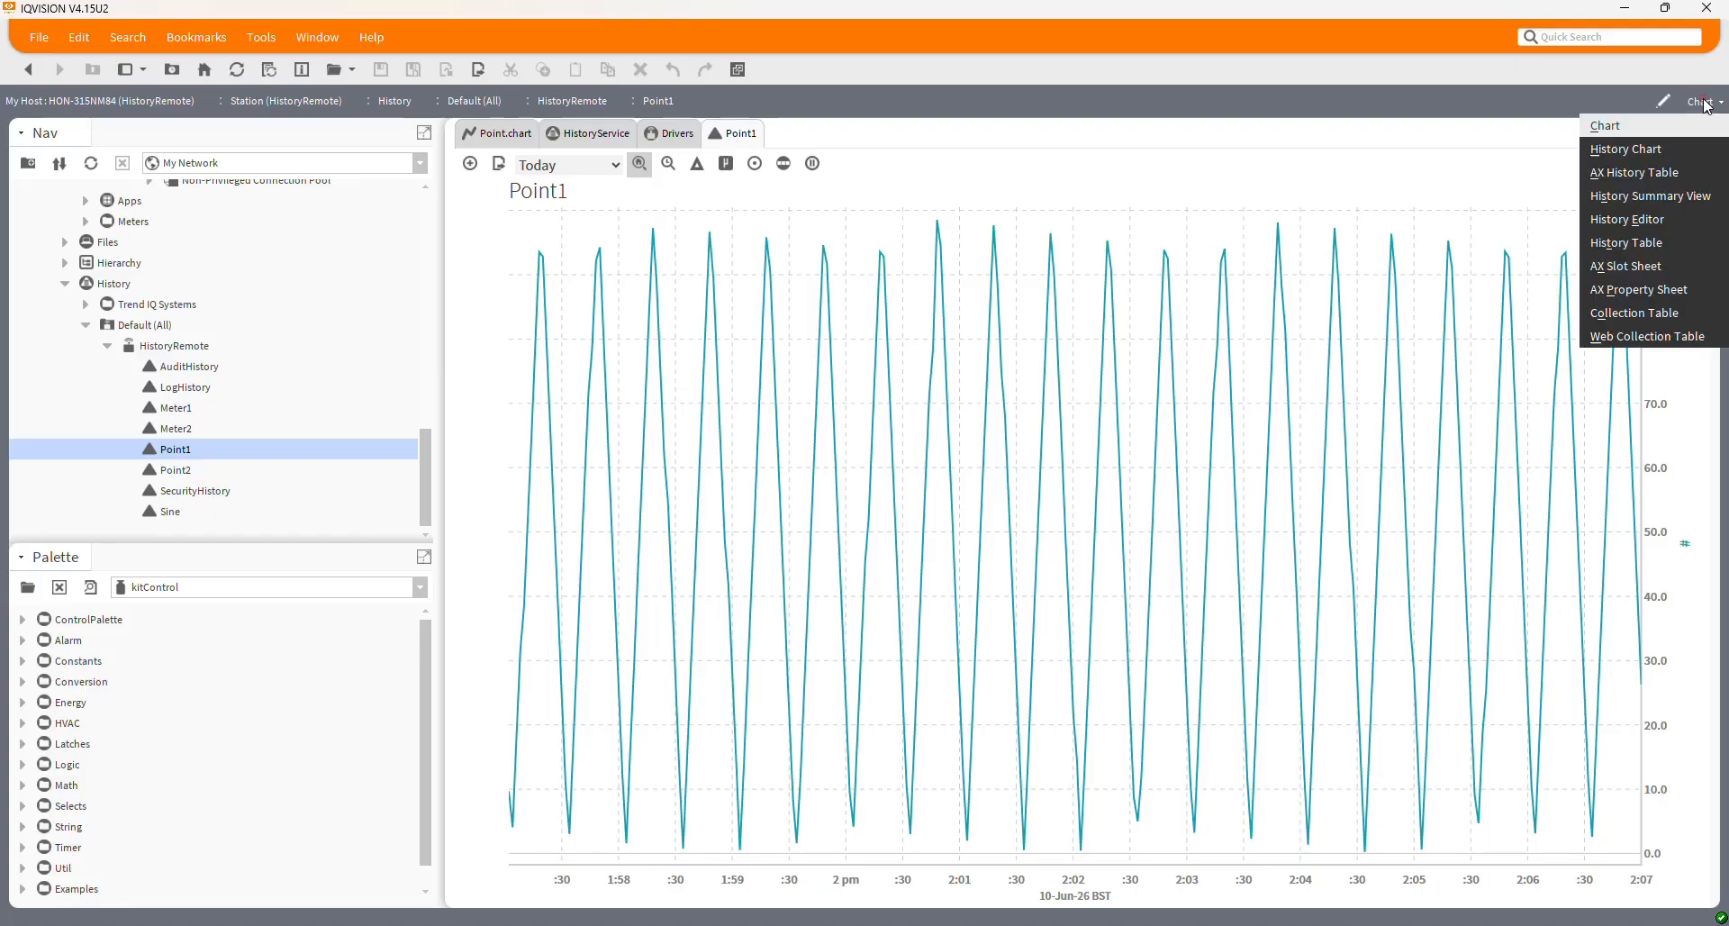
left_click(1634, 171)
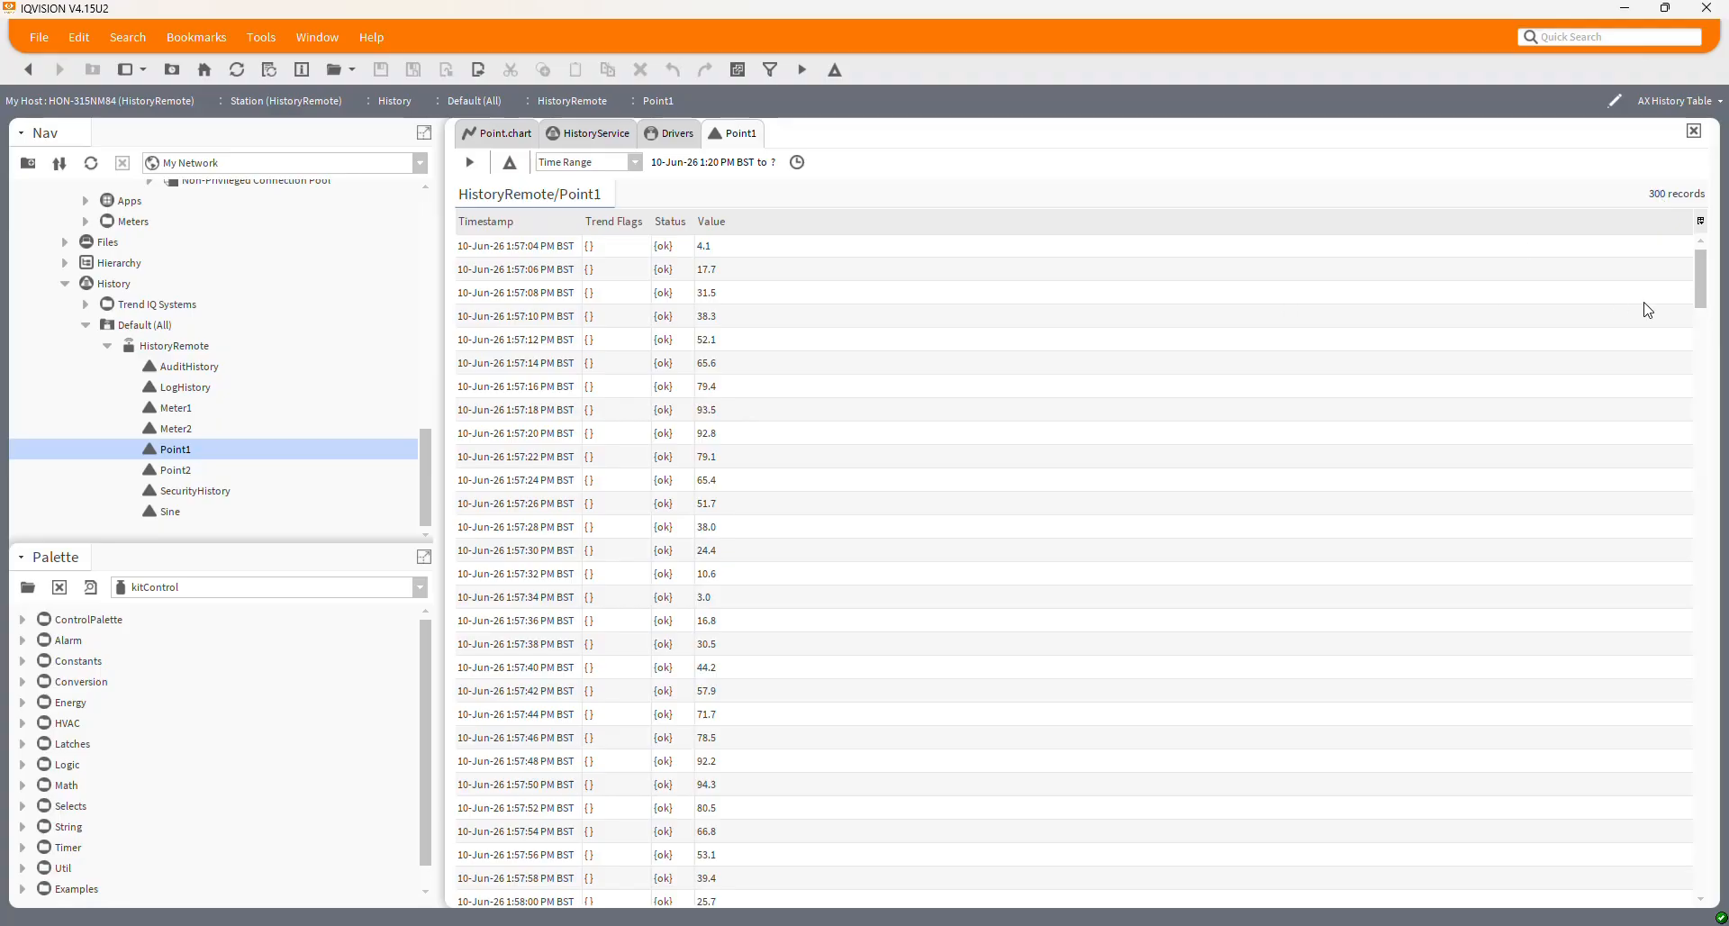
left_click_drag(1704, 270, 1711, 859)
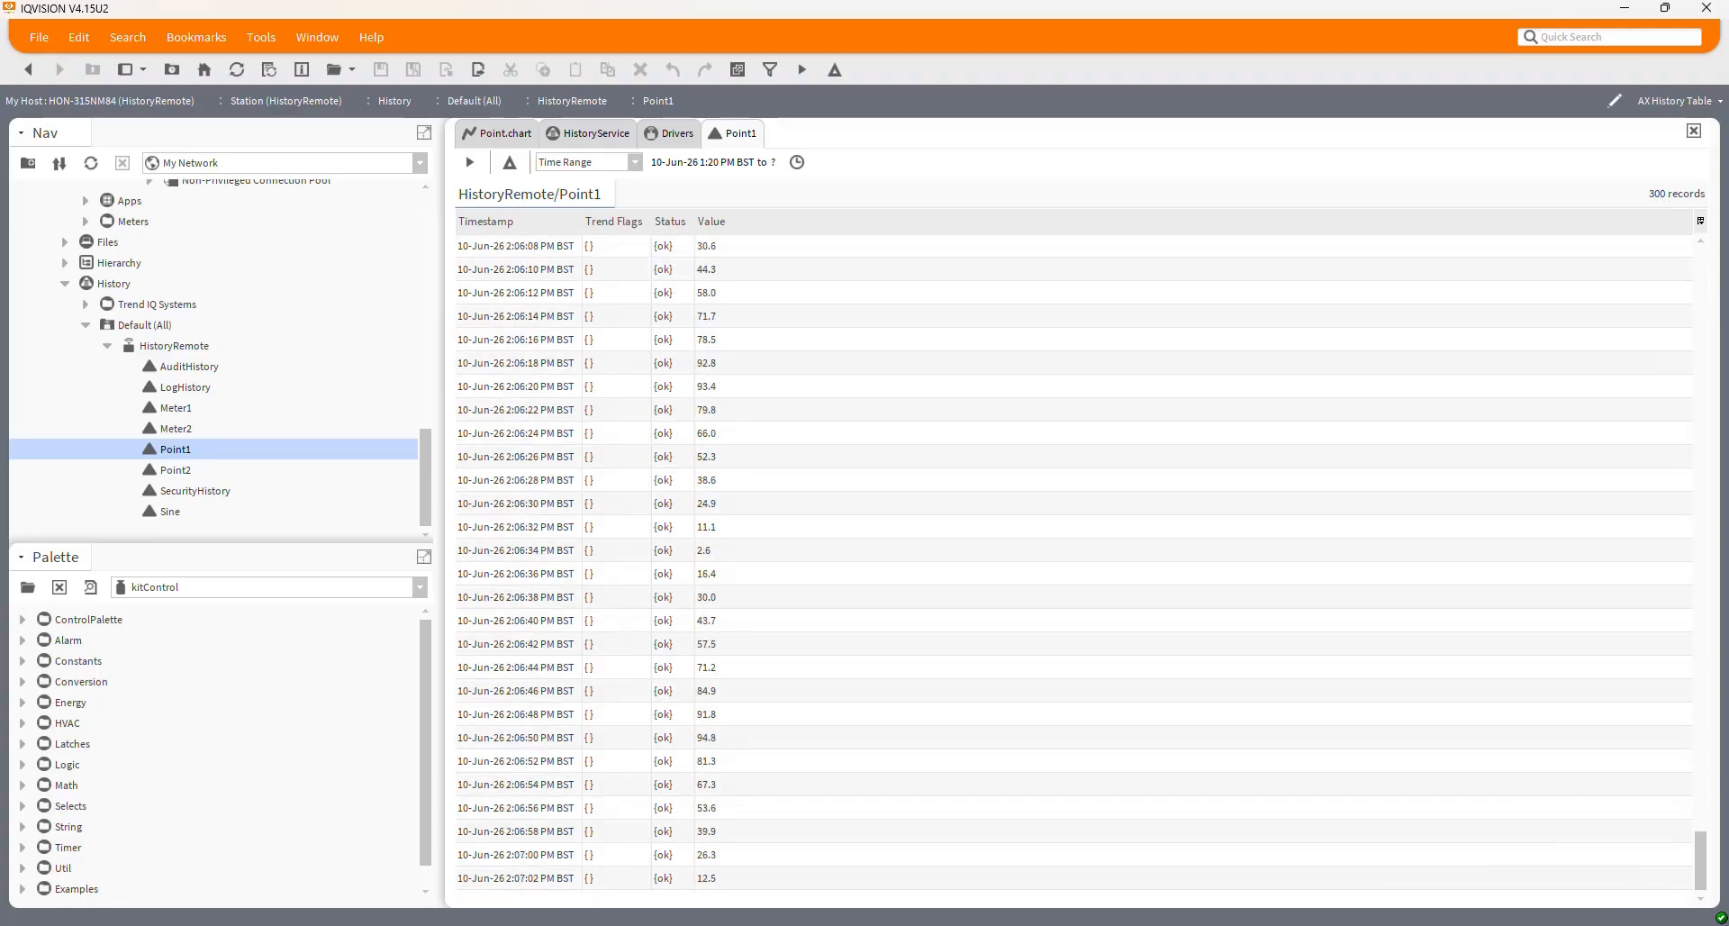
left_click(523, 878)
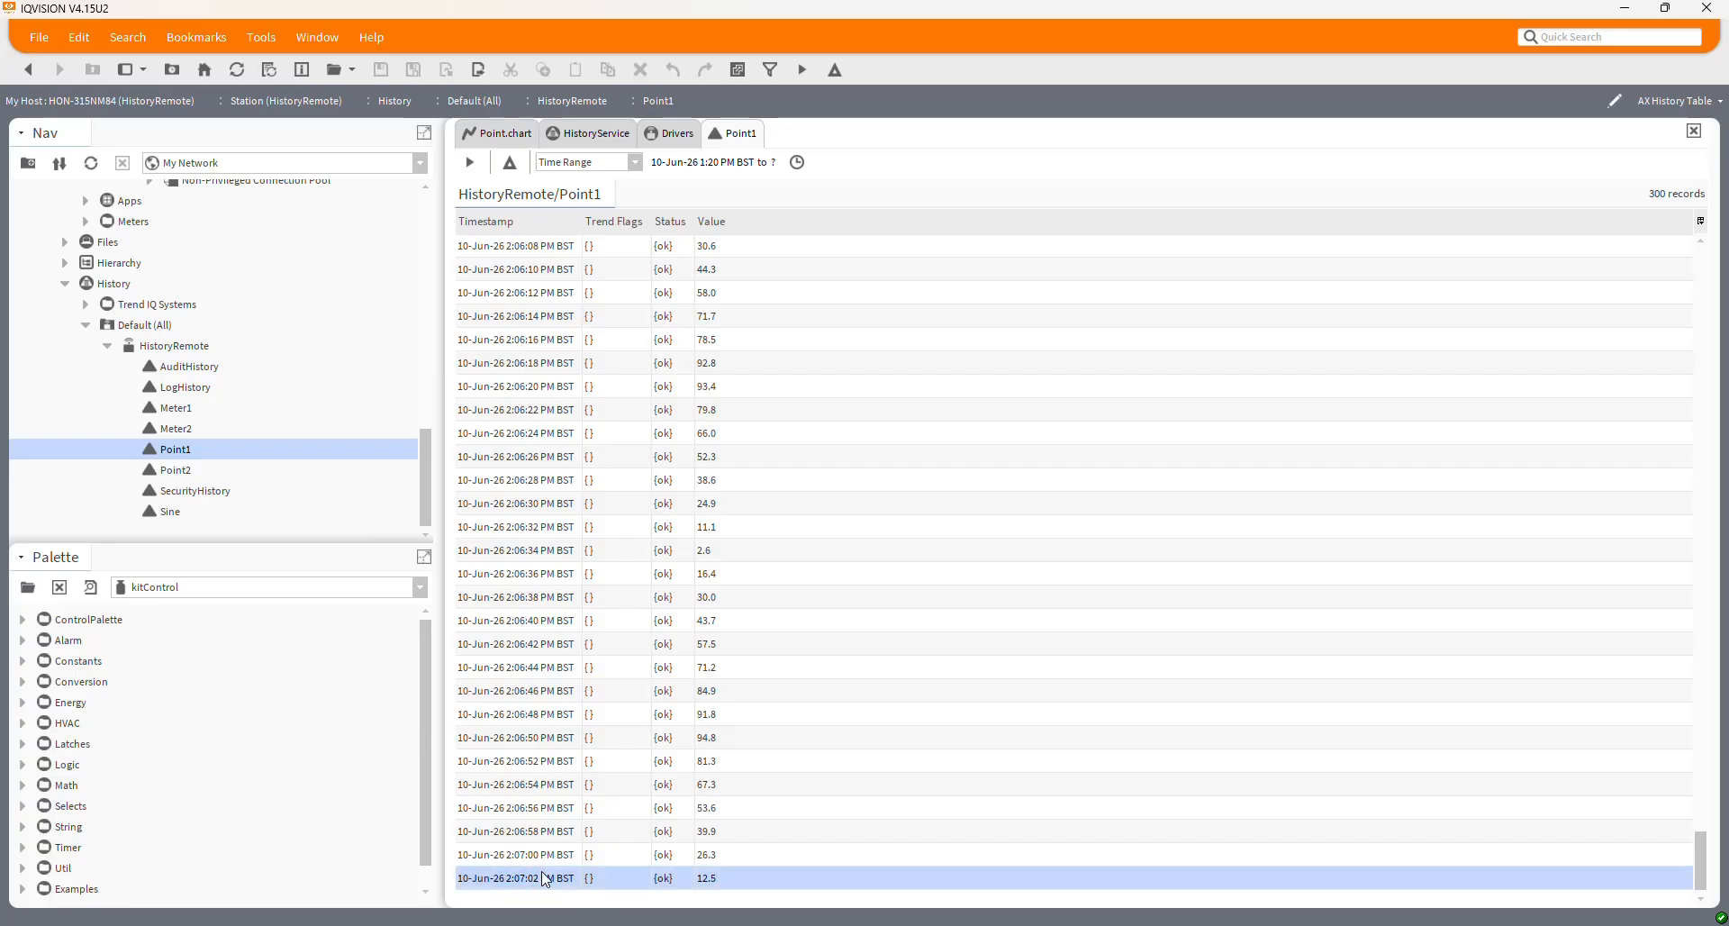
left_click_drag(1693, 864, 1700, 275)
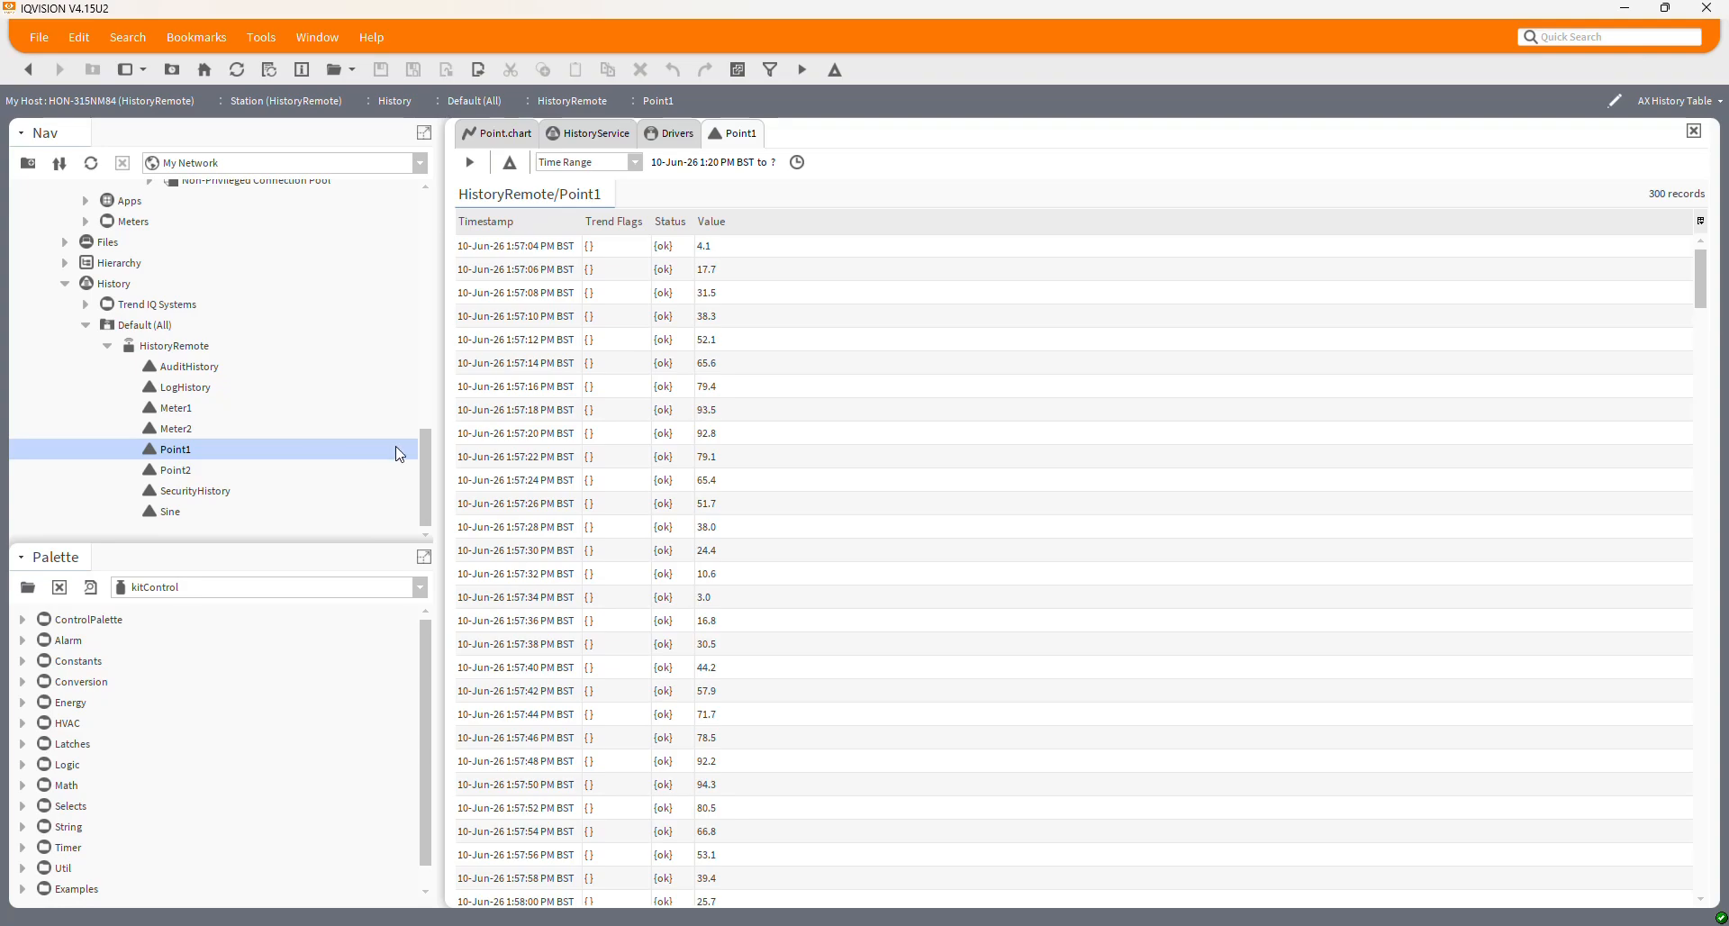
left_click_drag(422, 463, 391, 377)
scroll(390, 364, "up", 2)
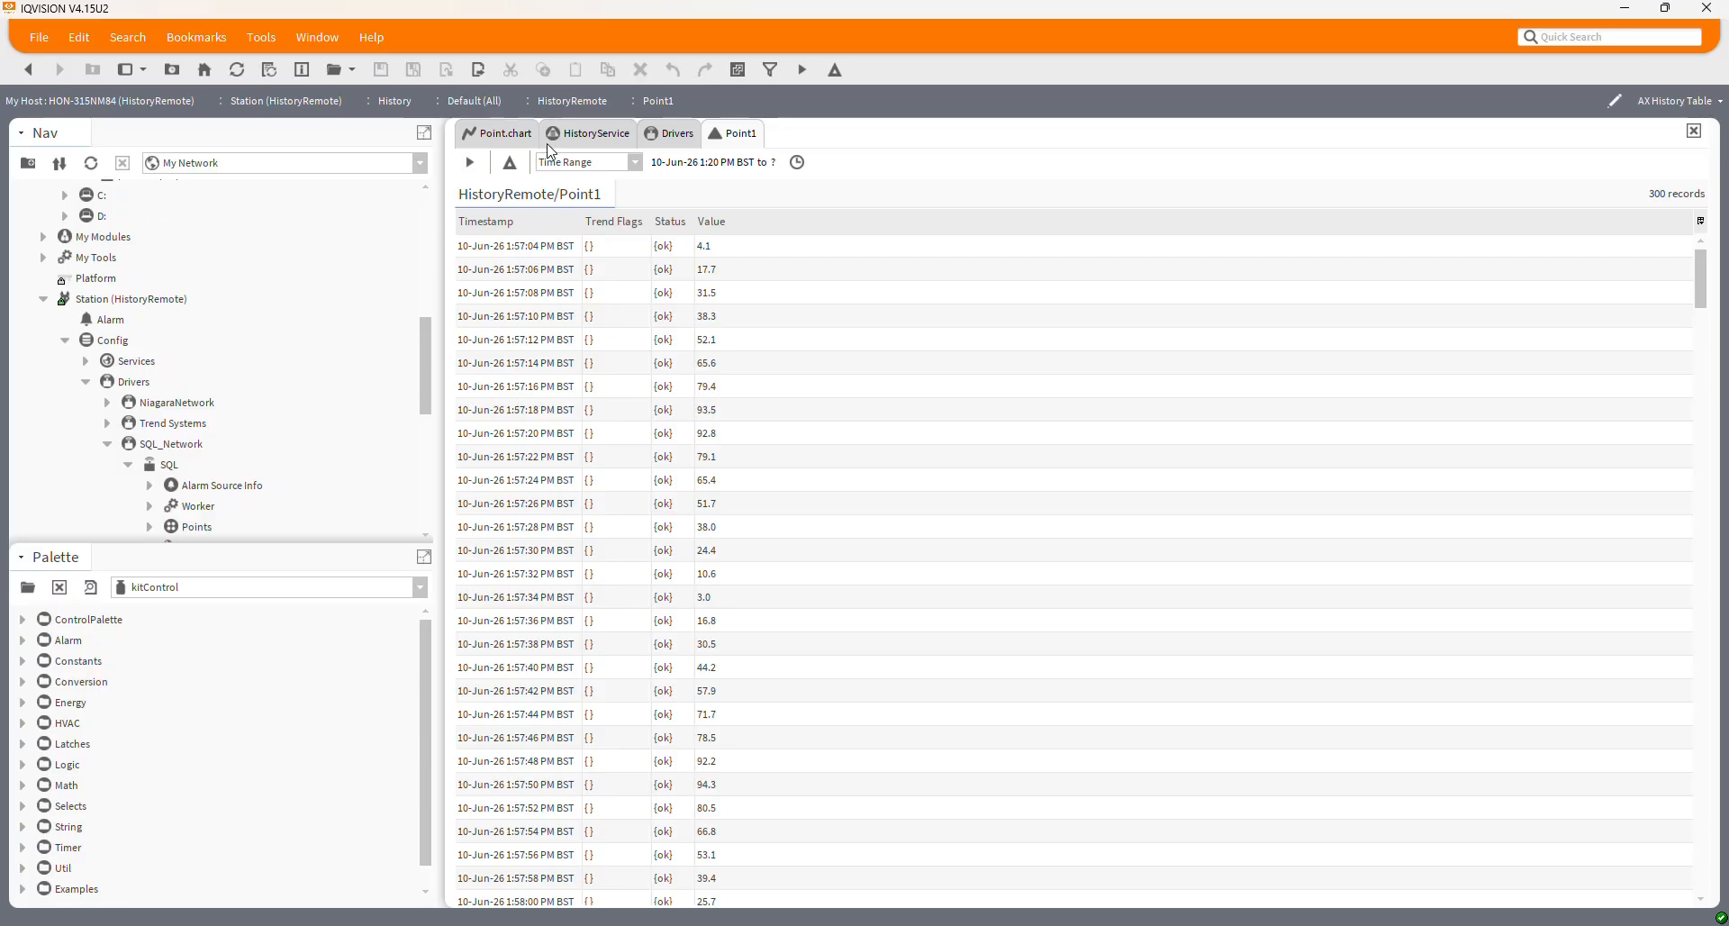
Expand Services > HistoryService and open the Archive History Providers property sheet
left_click(587, 142)
scroll(232, 315, "up", 3)
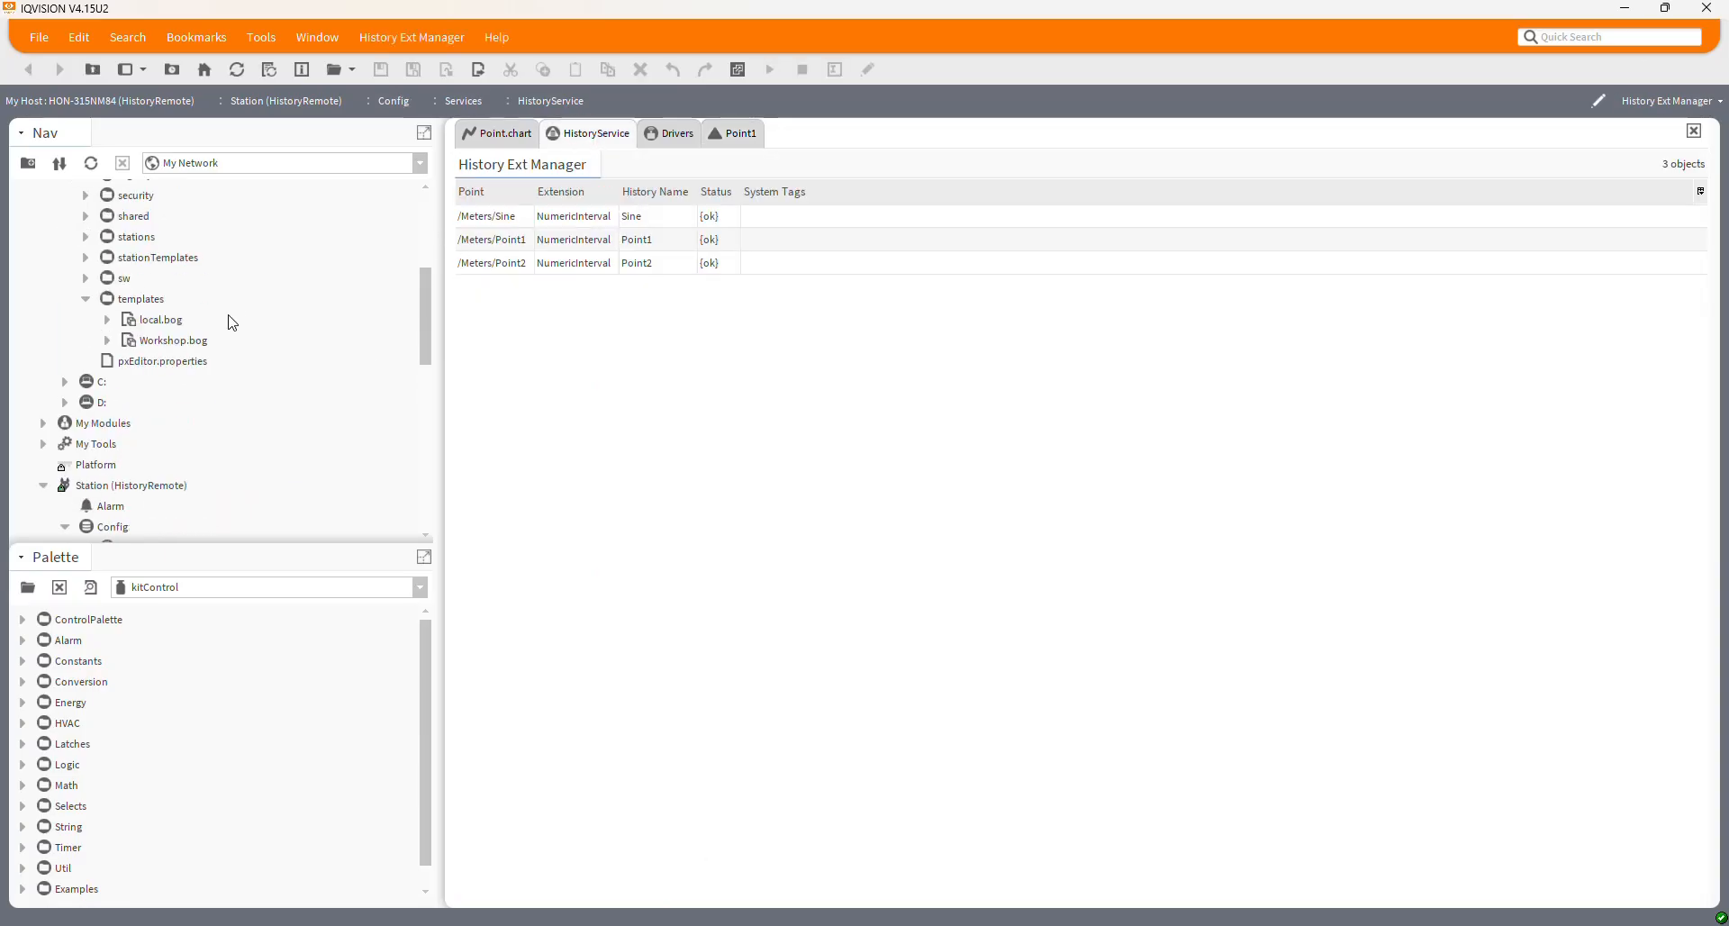
scroll(231, 321, "up", 3)
scroll(224, 323, "down", 5)
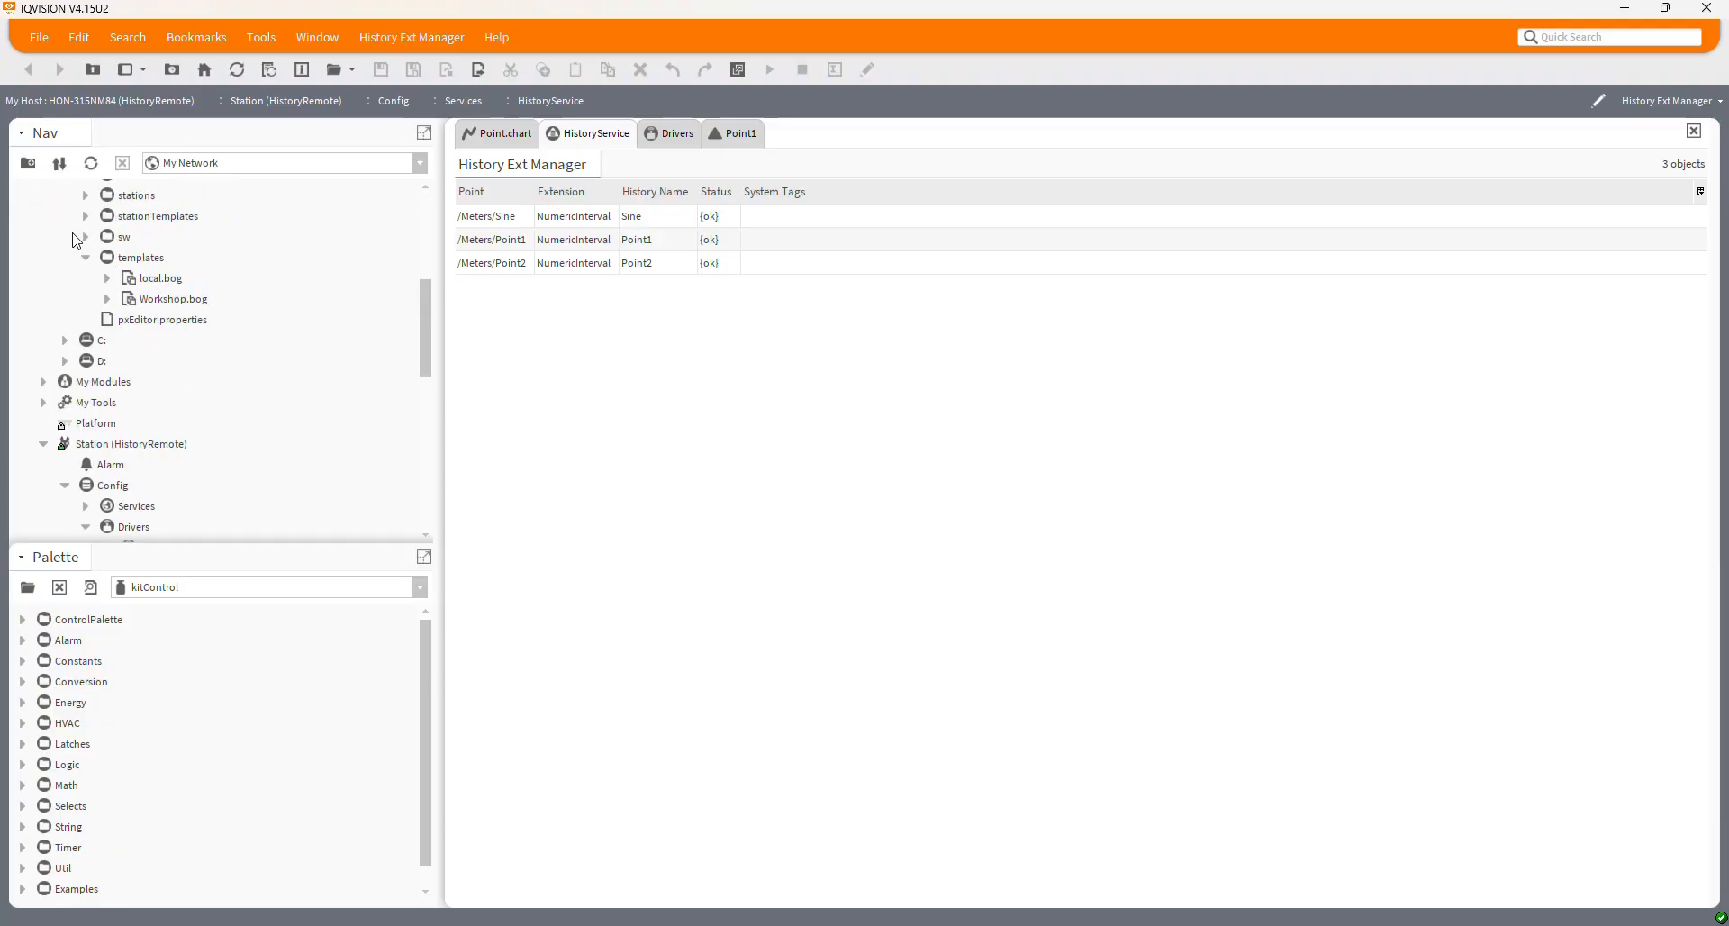
left_click(87, 505)
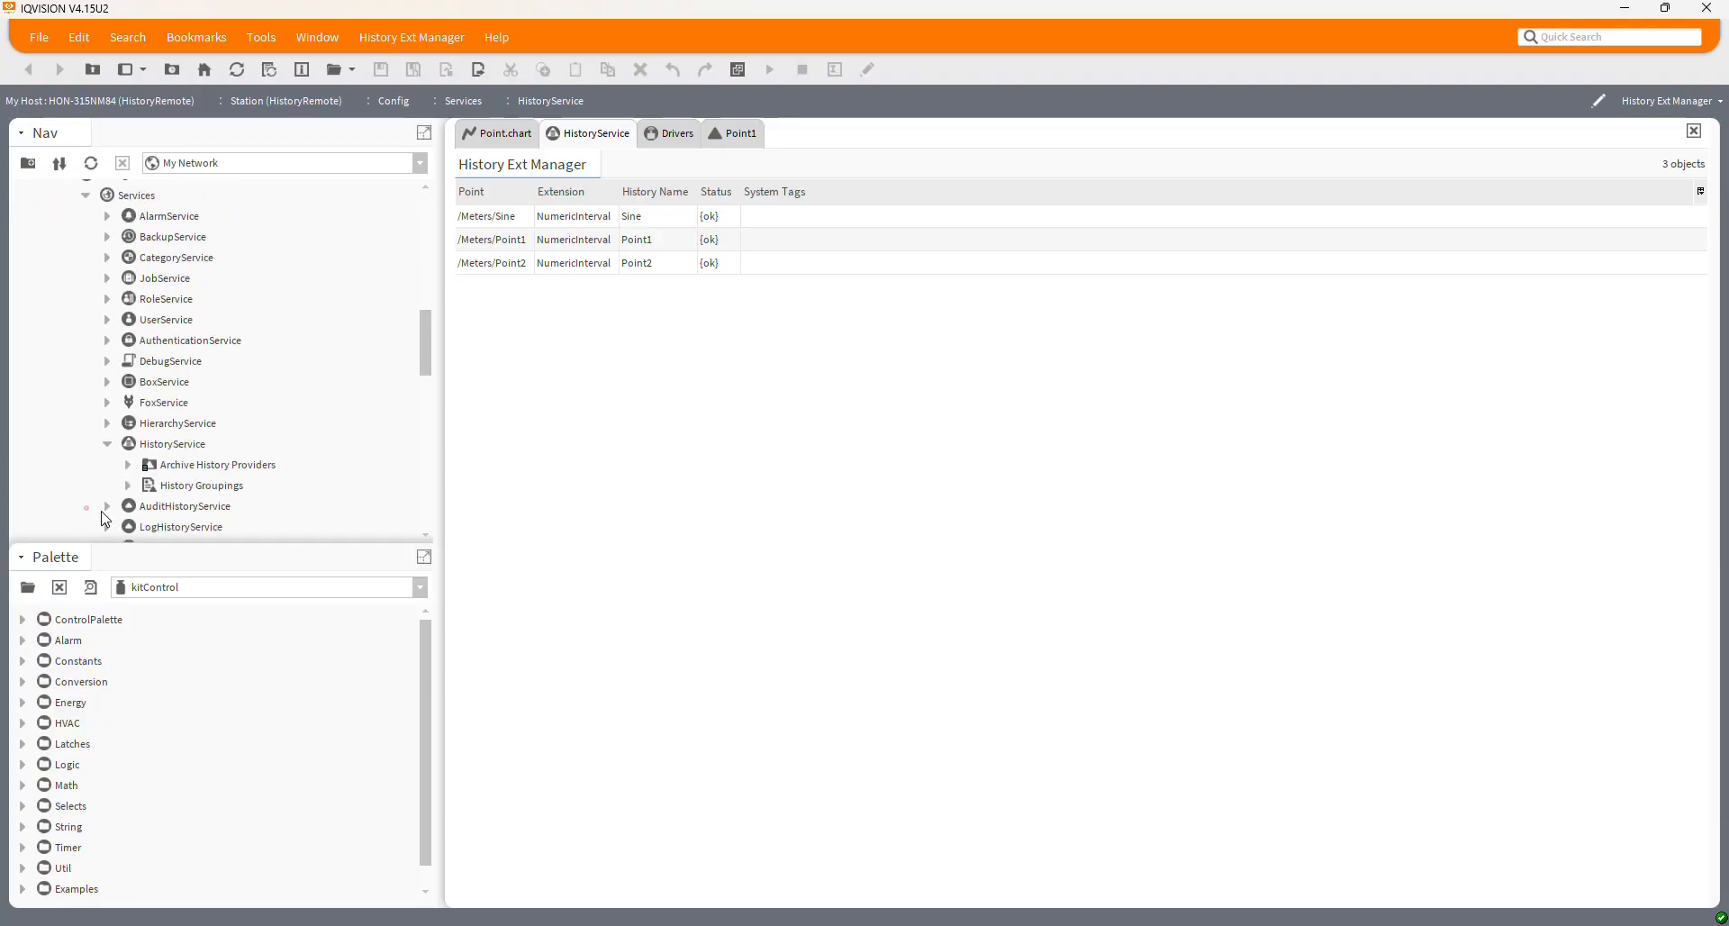
scroll(270, 432, "down", 3)
left_click(171, 261)
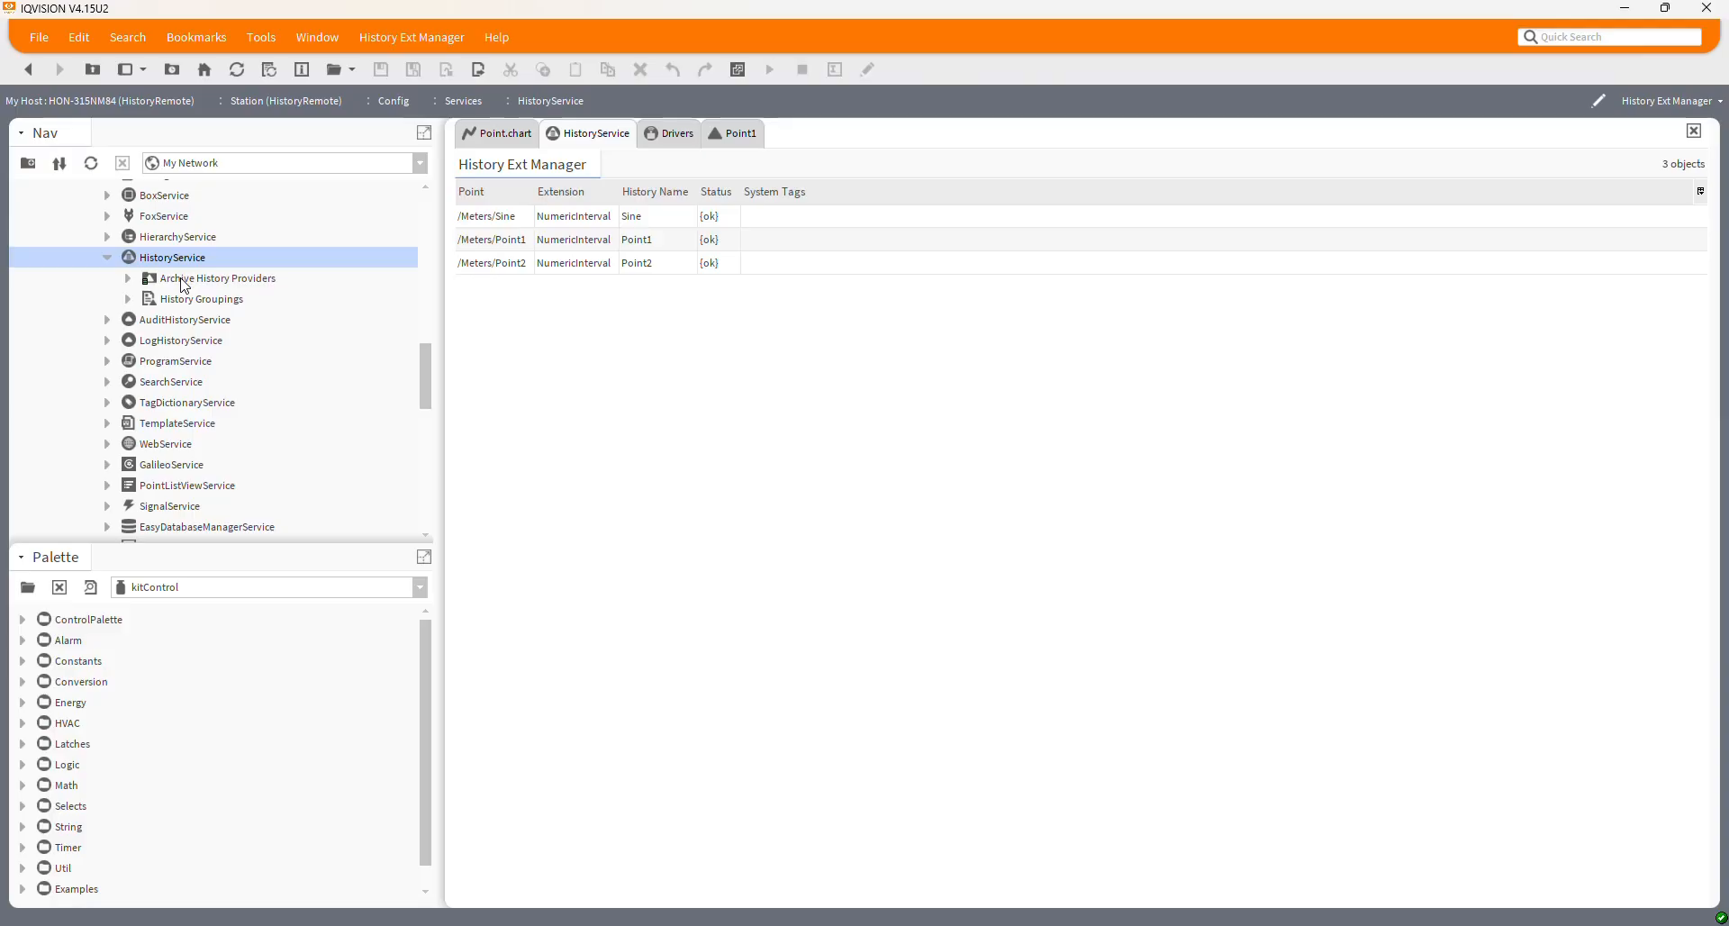
double_click(183, 281)
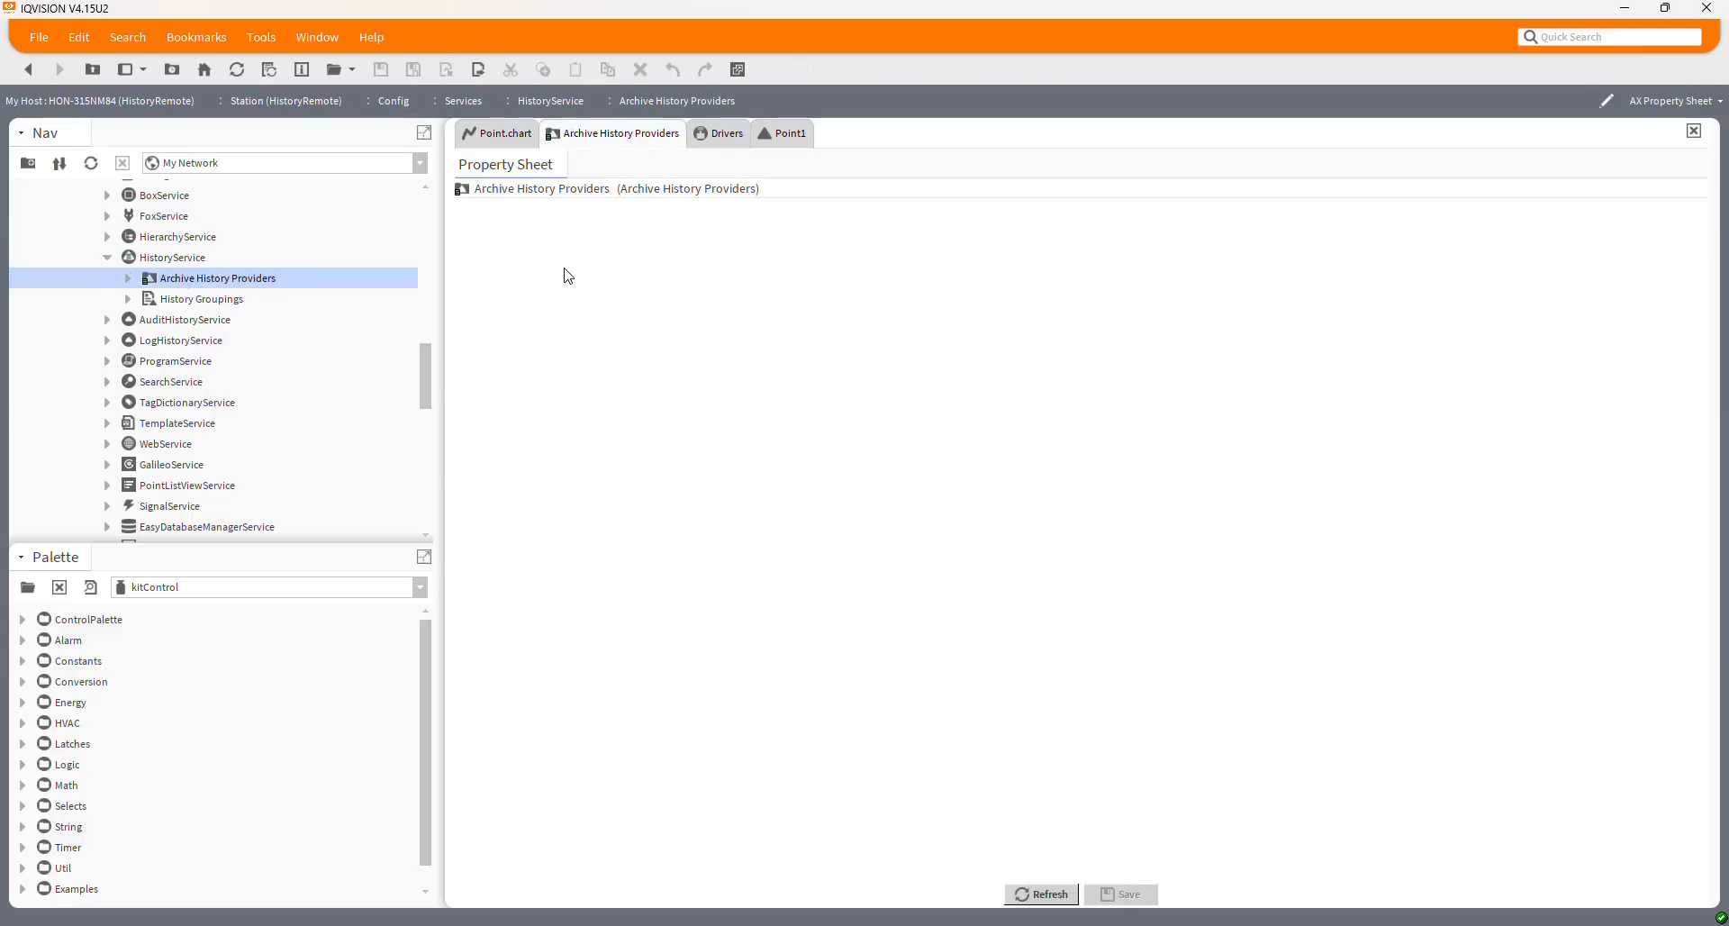
Add an RdbArchiveHistoryProvider from the rdb palette, keeping its default name
left_click(184, 589)
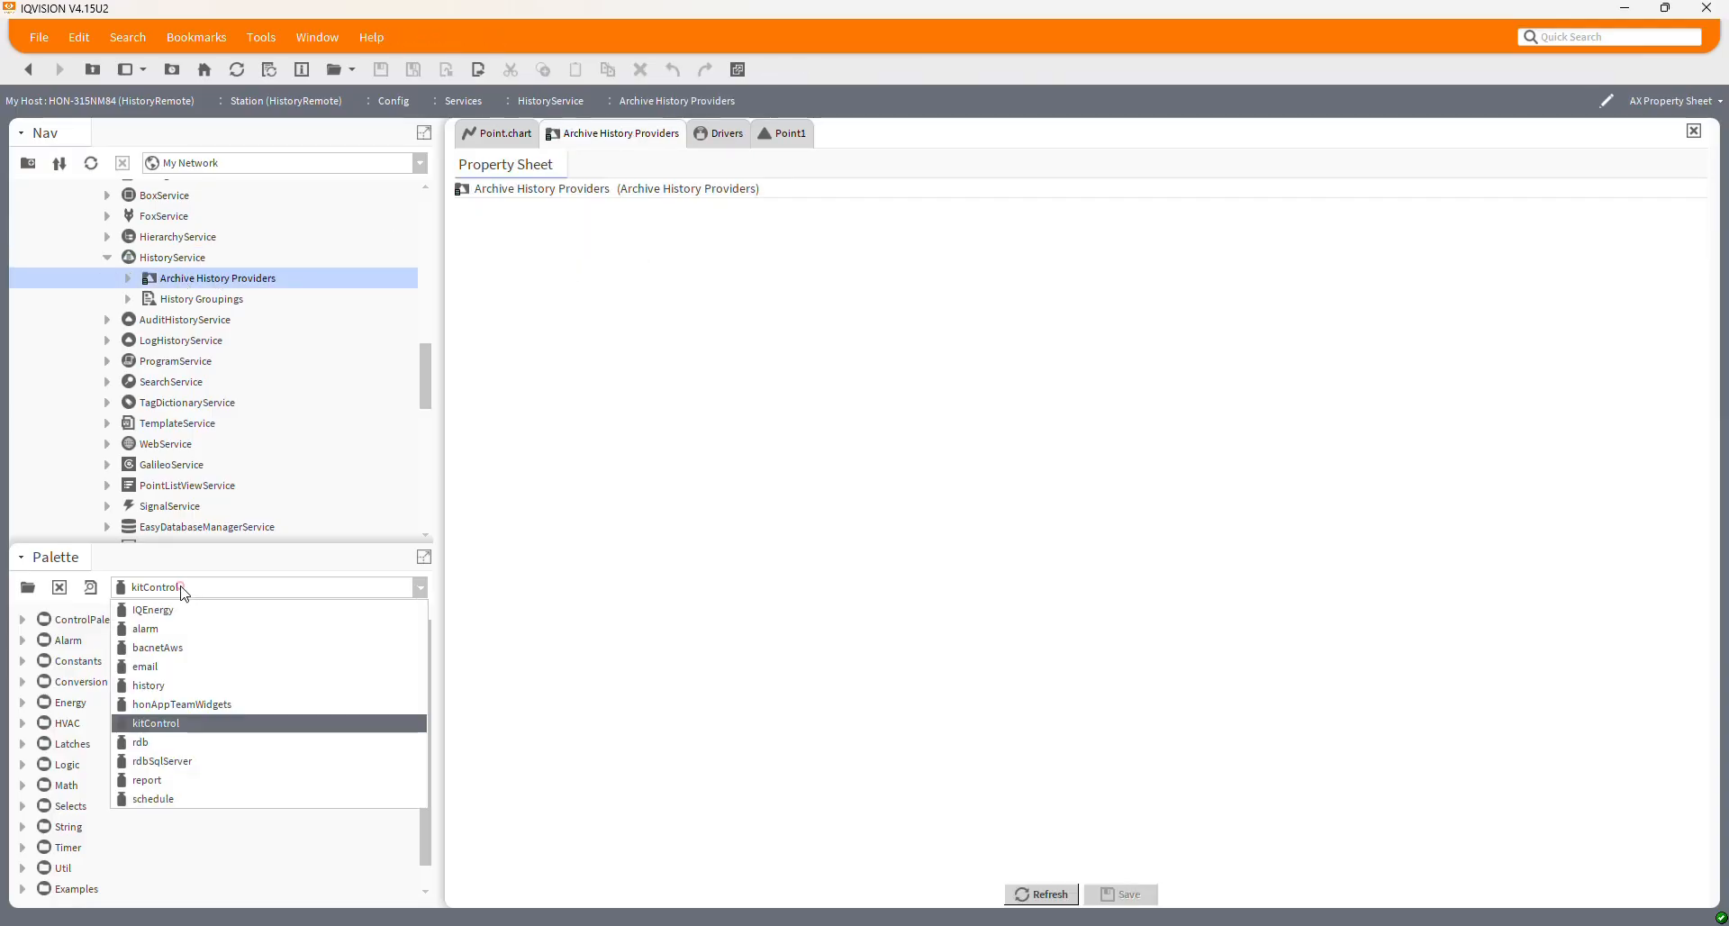
left_click(141, 748)
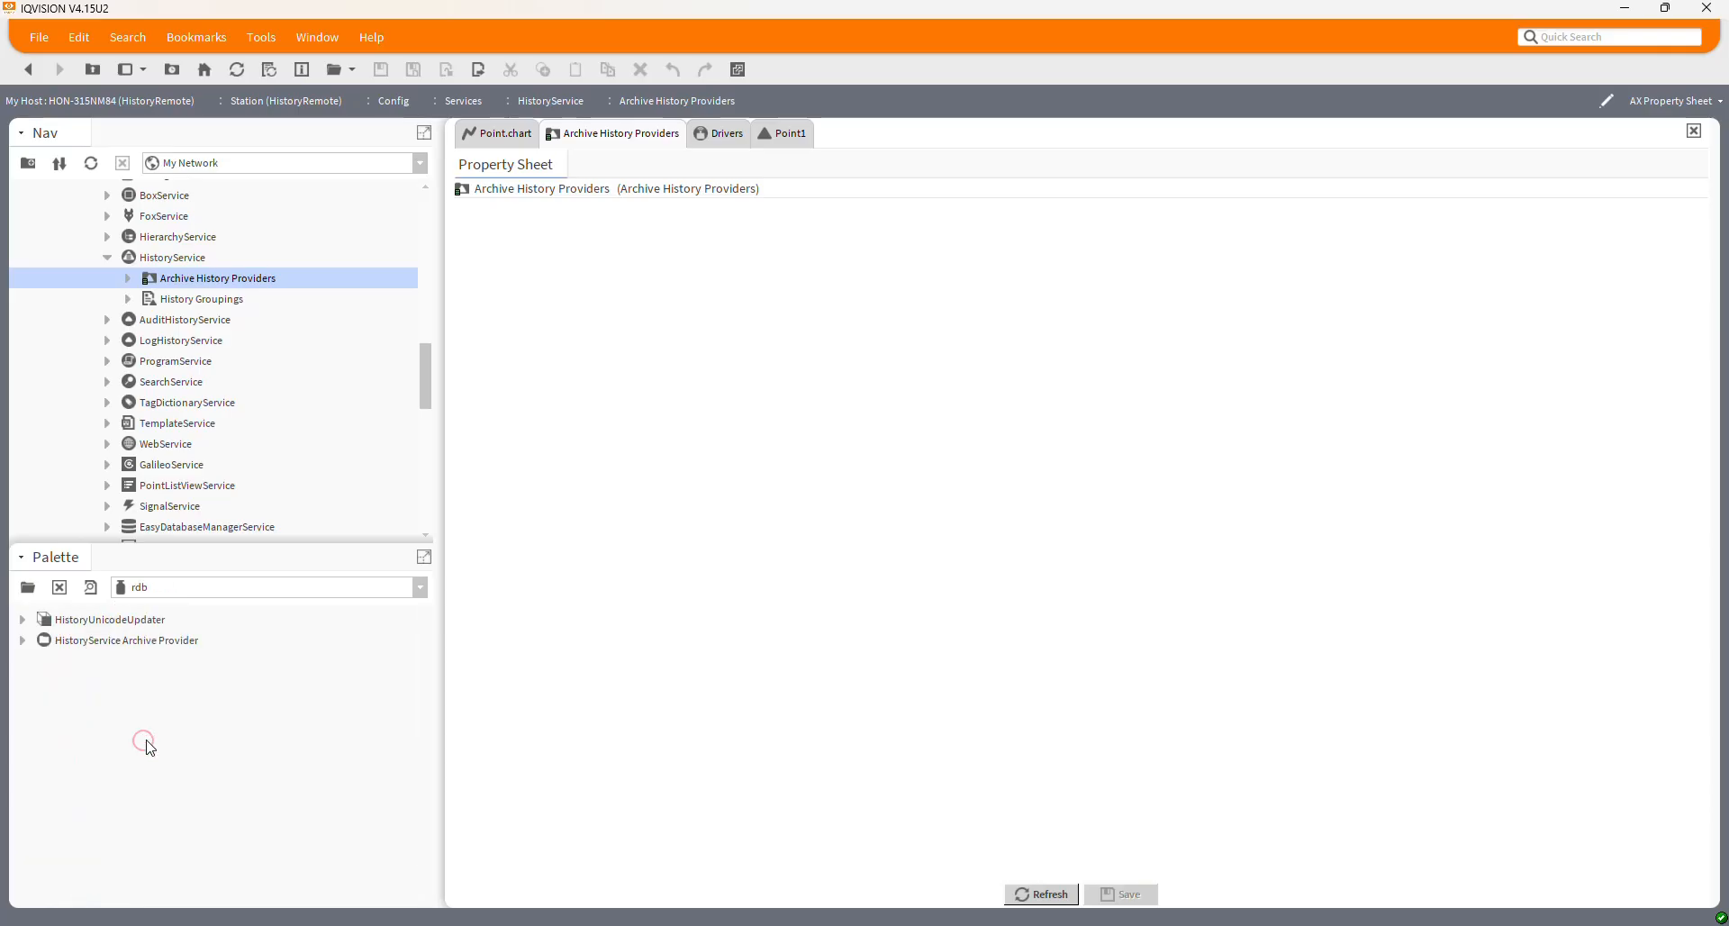
left_click(23, 641)
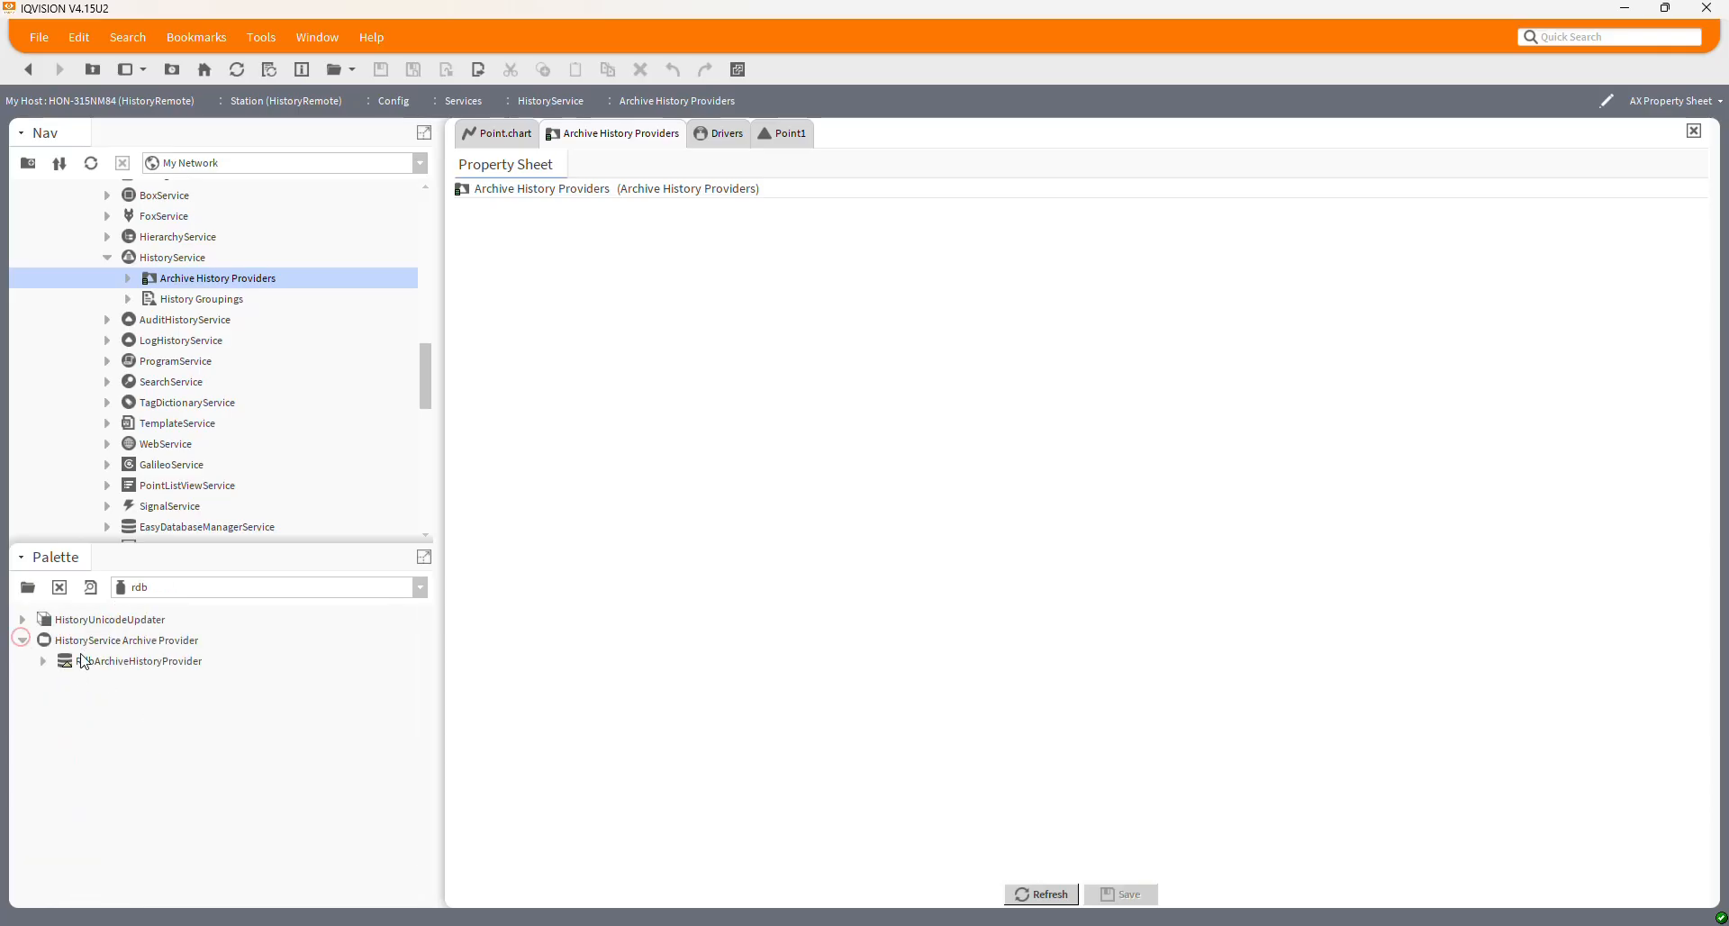
left_click(101, 666)
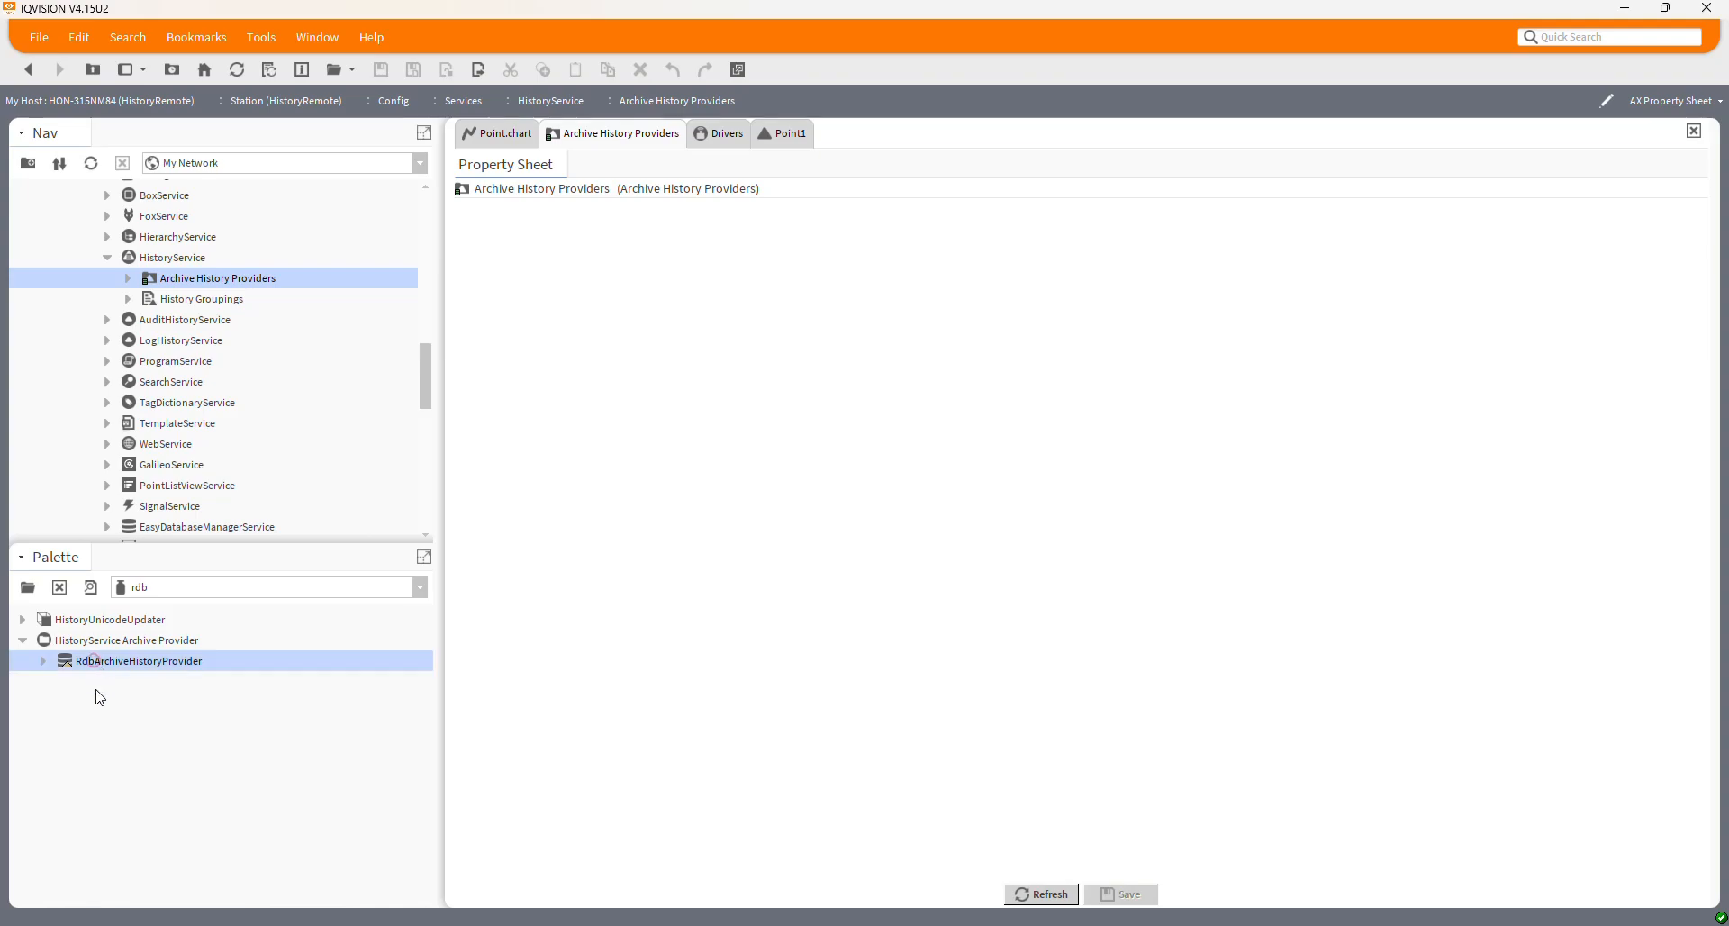
left_click_drag(100, 666, 571, 298)
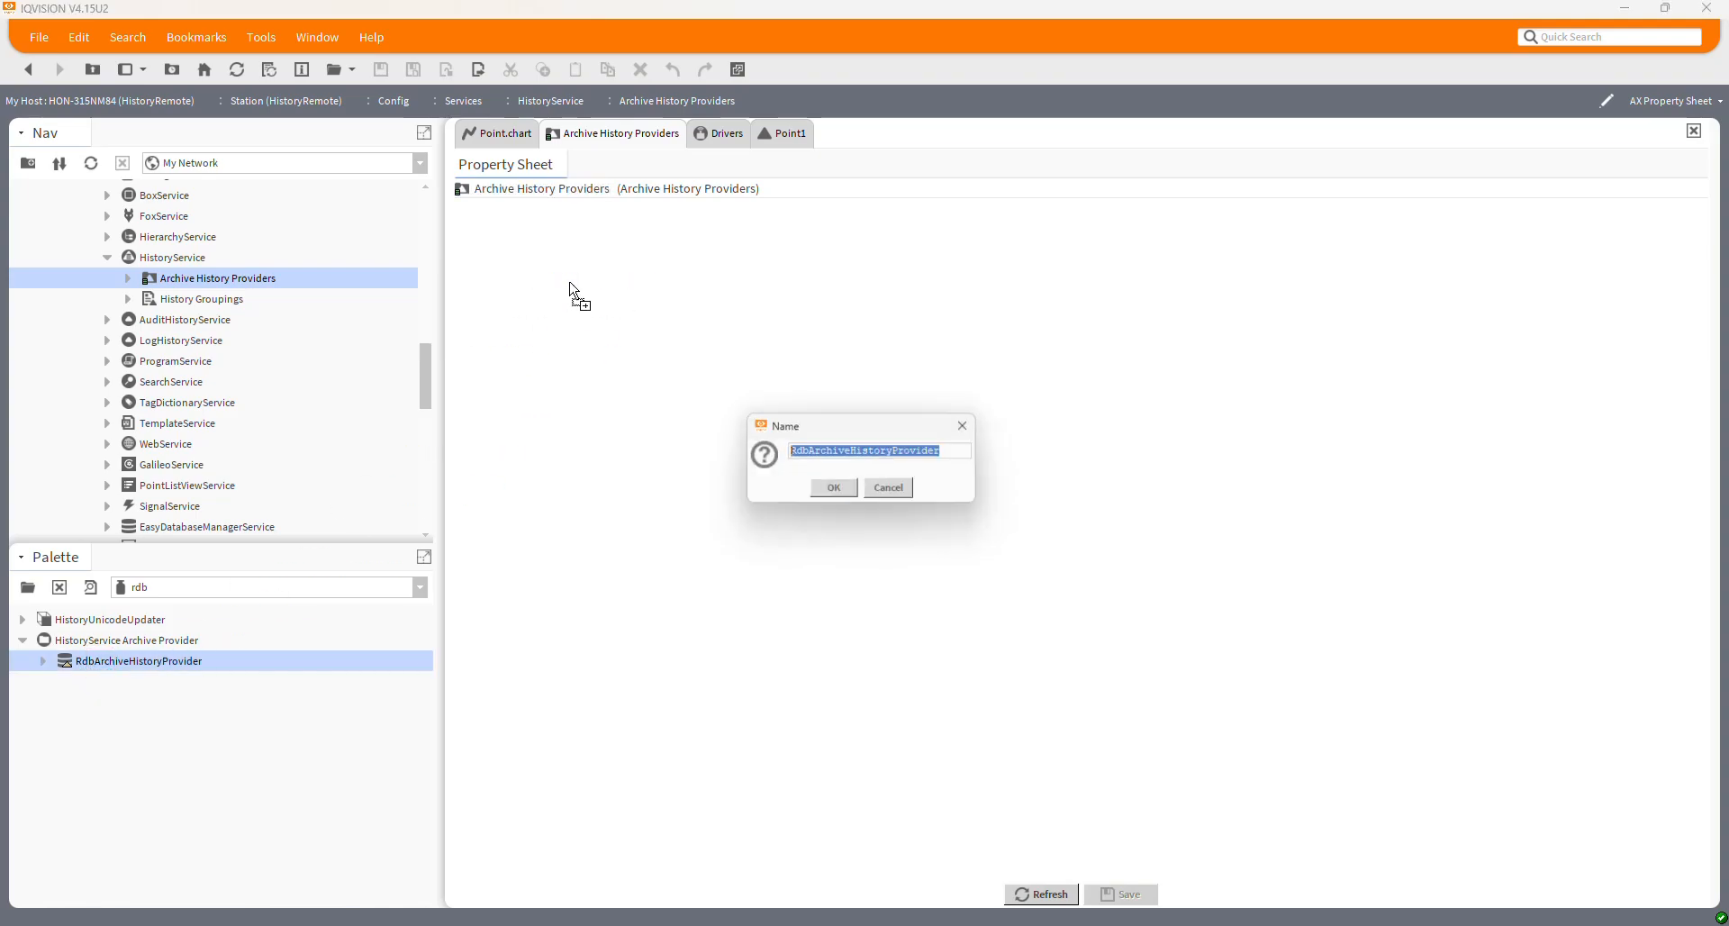
left_click(834, 491)
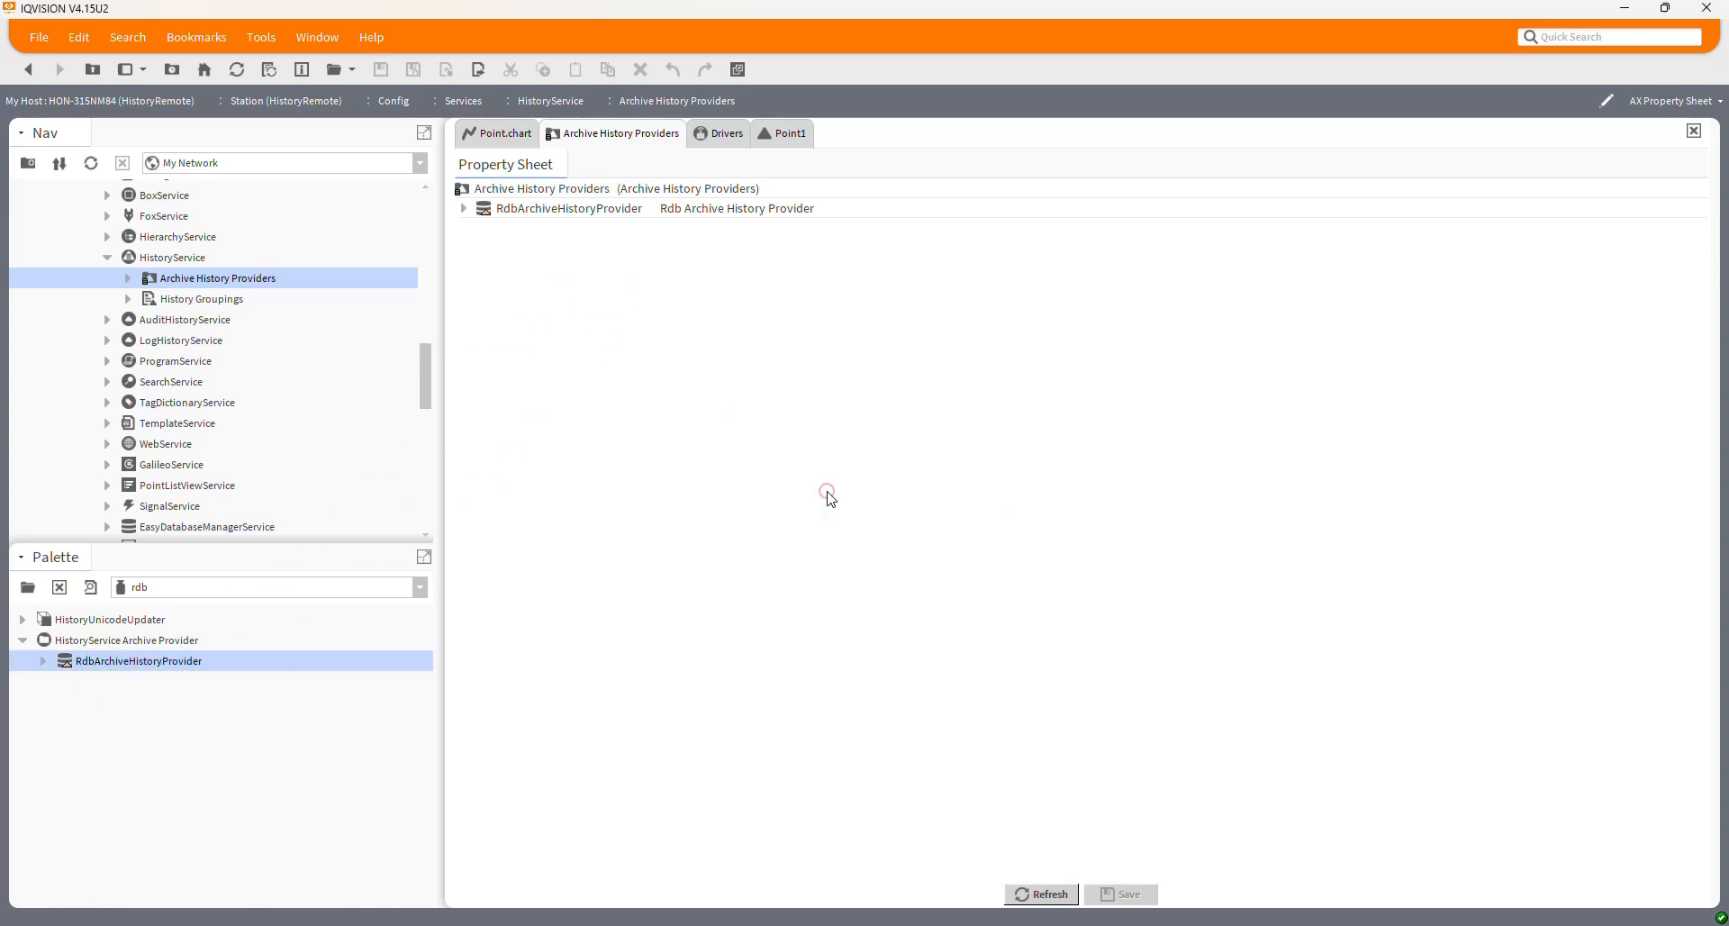
left_click(467, 210)
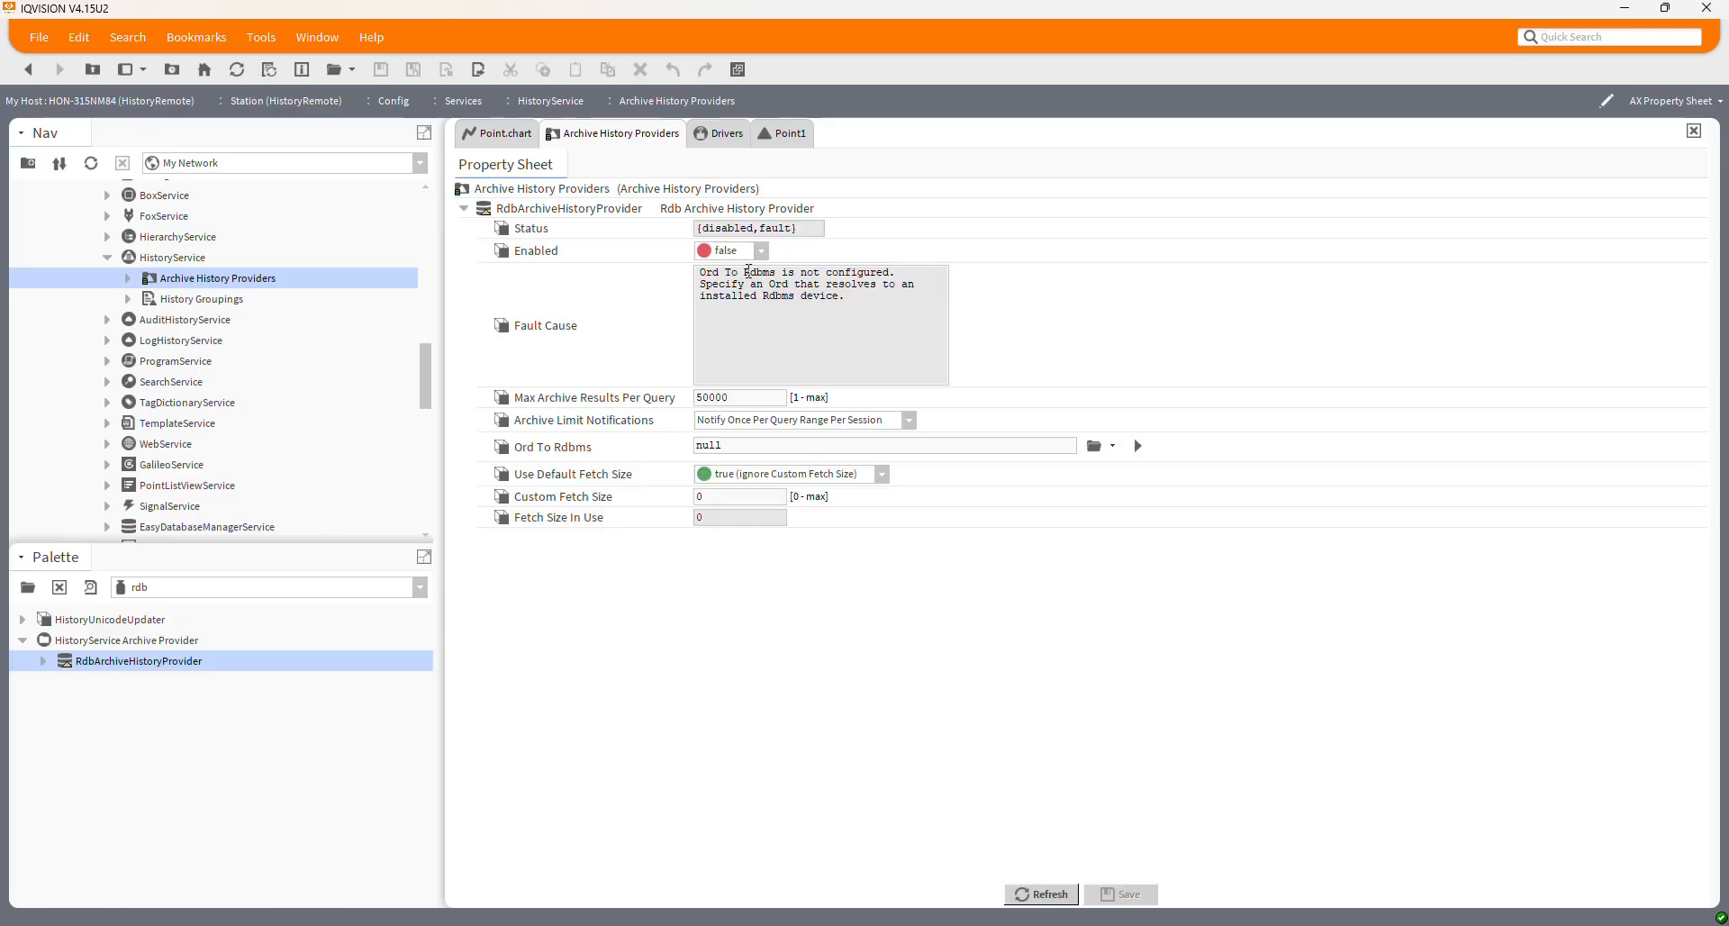
Set the provider's Enabled property to true and save
left_click(747, 252)
left_click(731, 285)
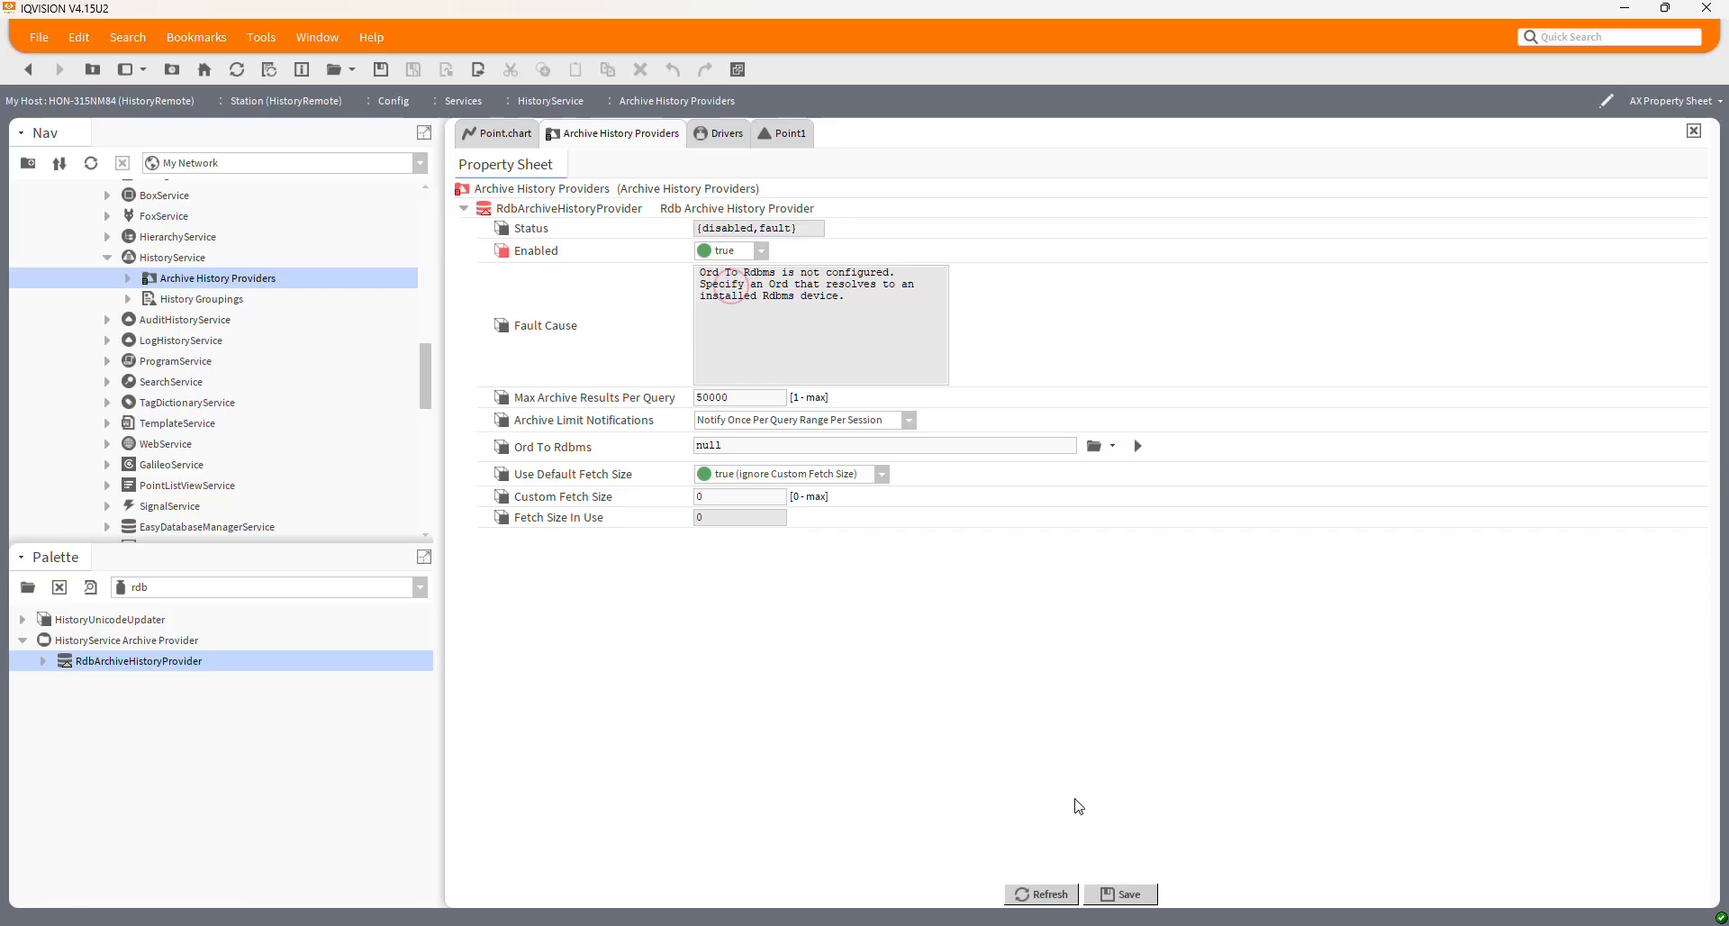
left_click(1118, 894)
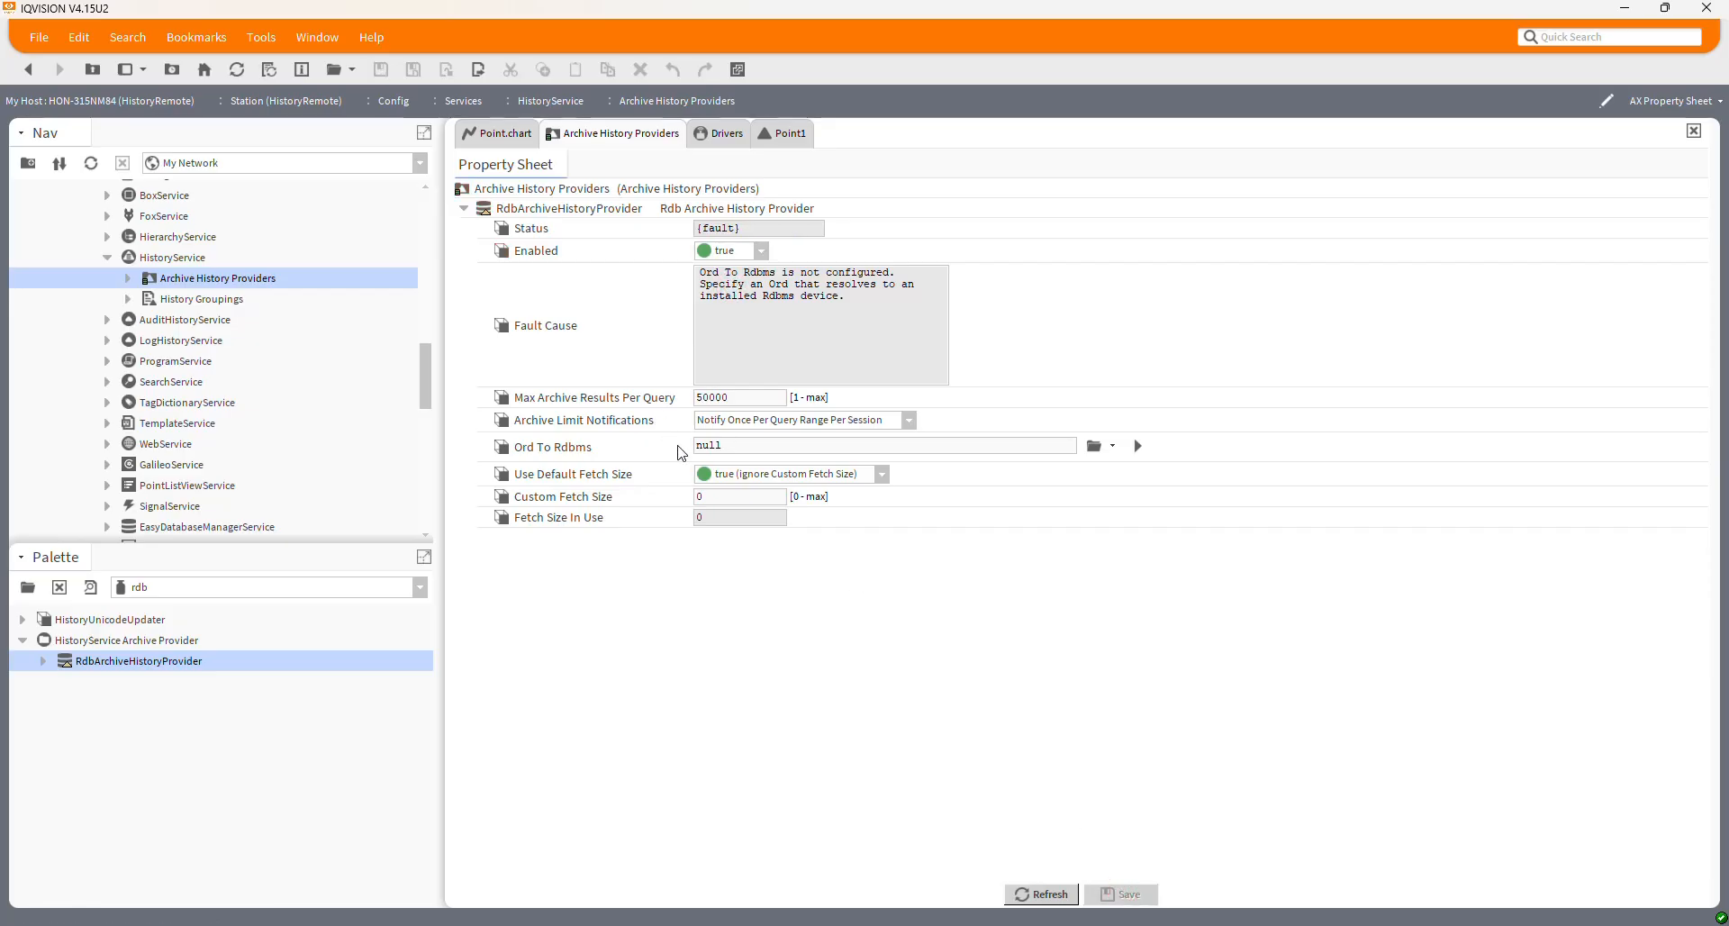
Set Ord To Rdbms to Drivers/SQL_Network/SQL, save, and refresh the provider
left_click(1095, 445)
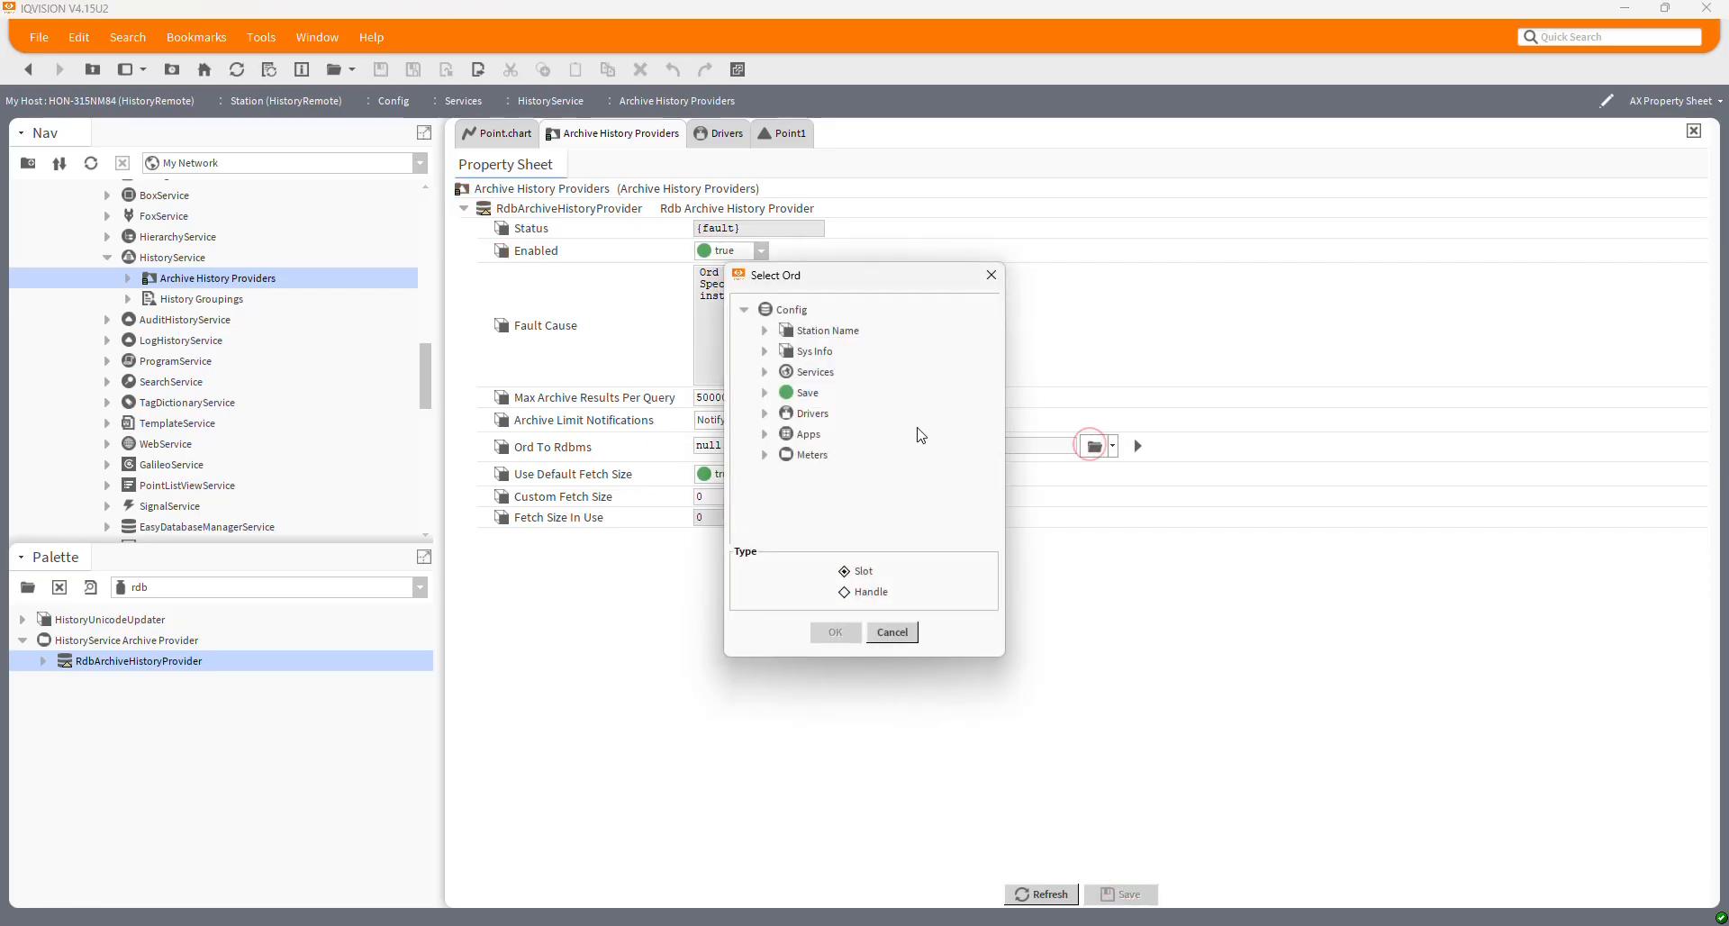
left_click(764, 412)
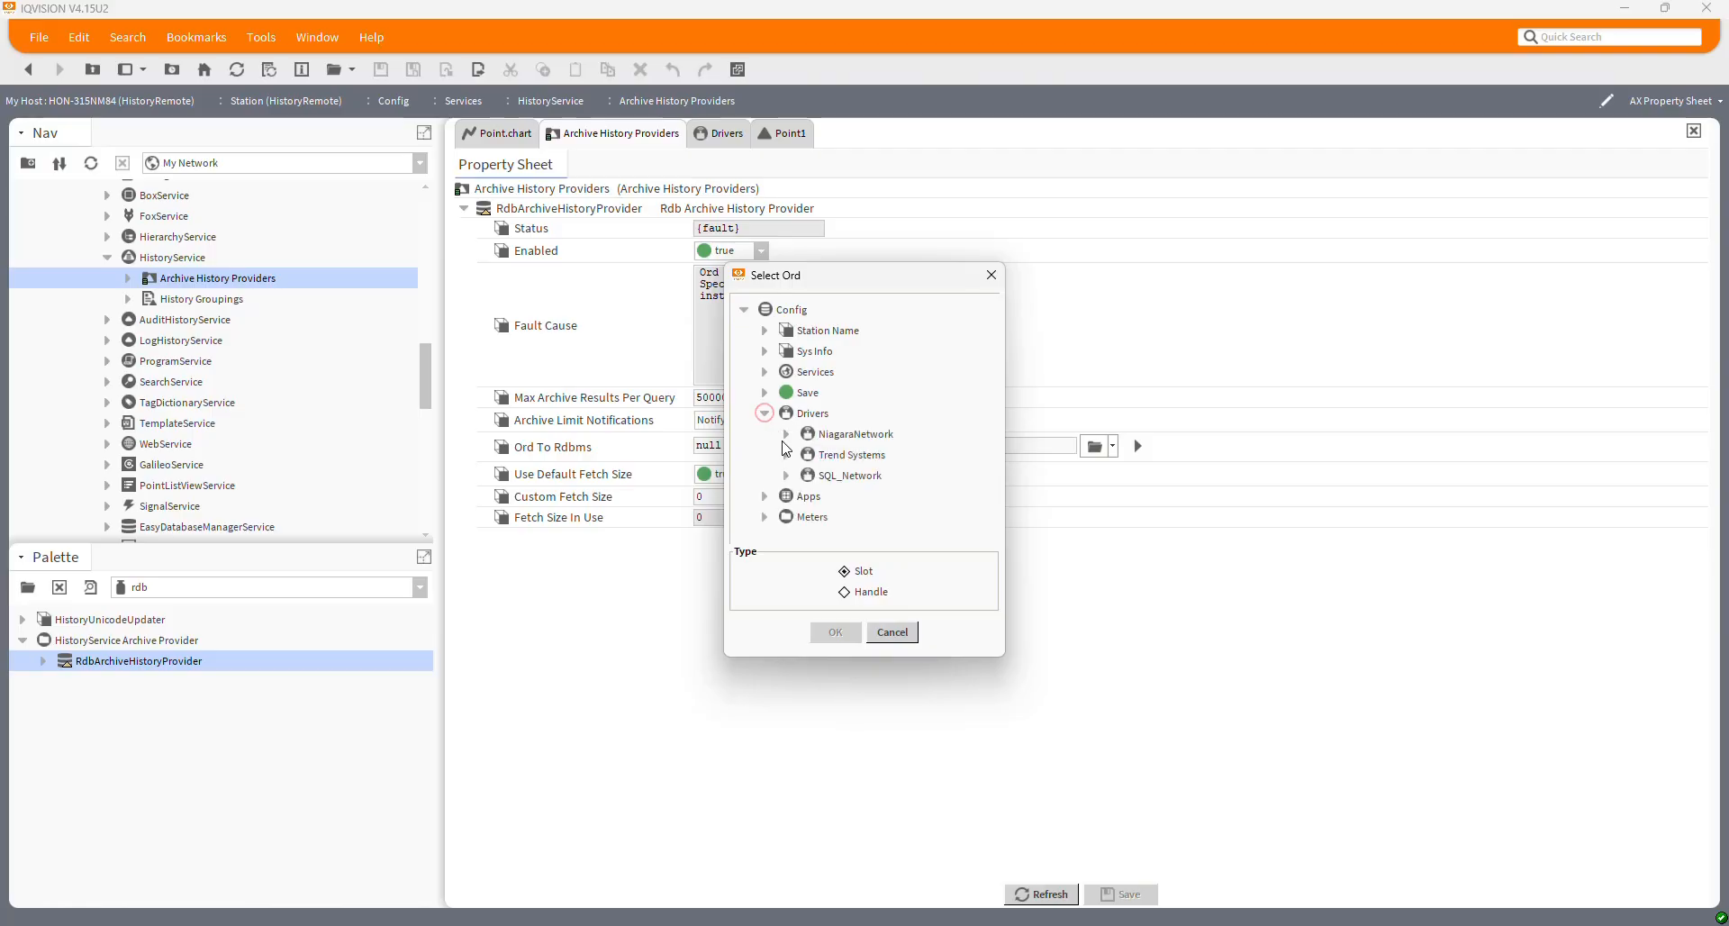
left_click(787, 475)
scroll(934, 487, "down", 3)
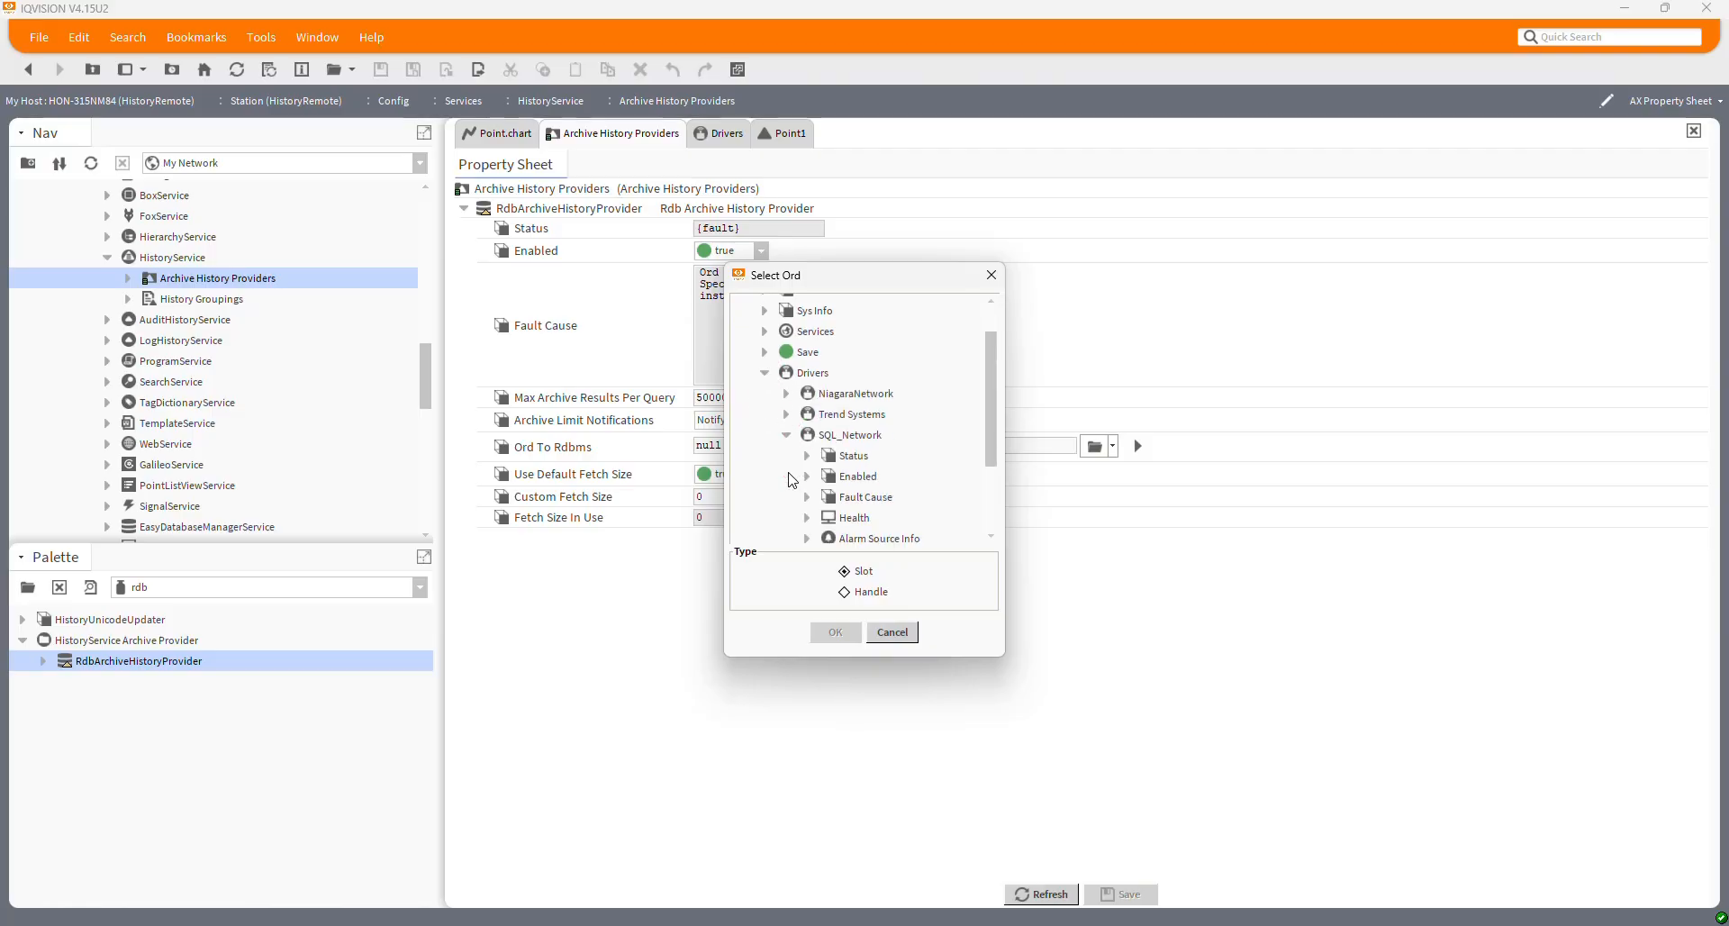
left_click(849, 520)
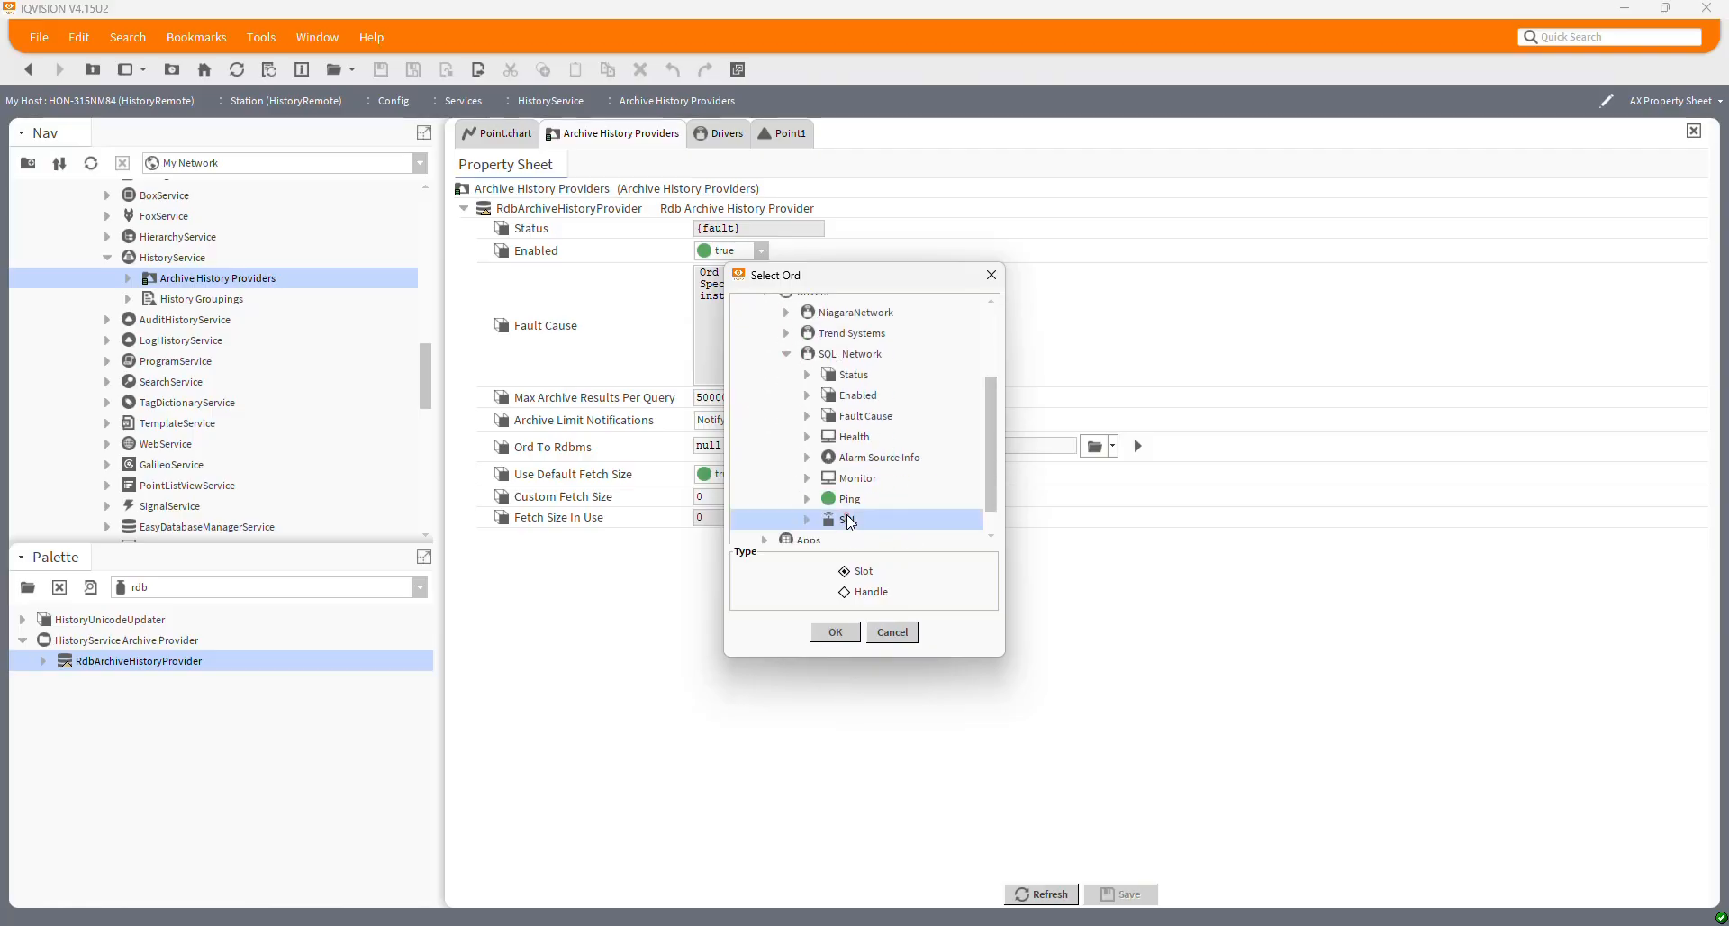
left_click(837, 632)
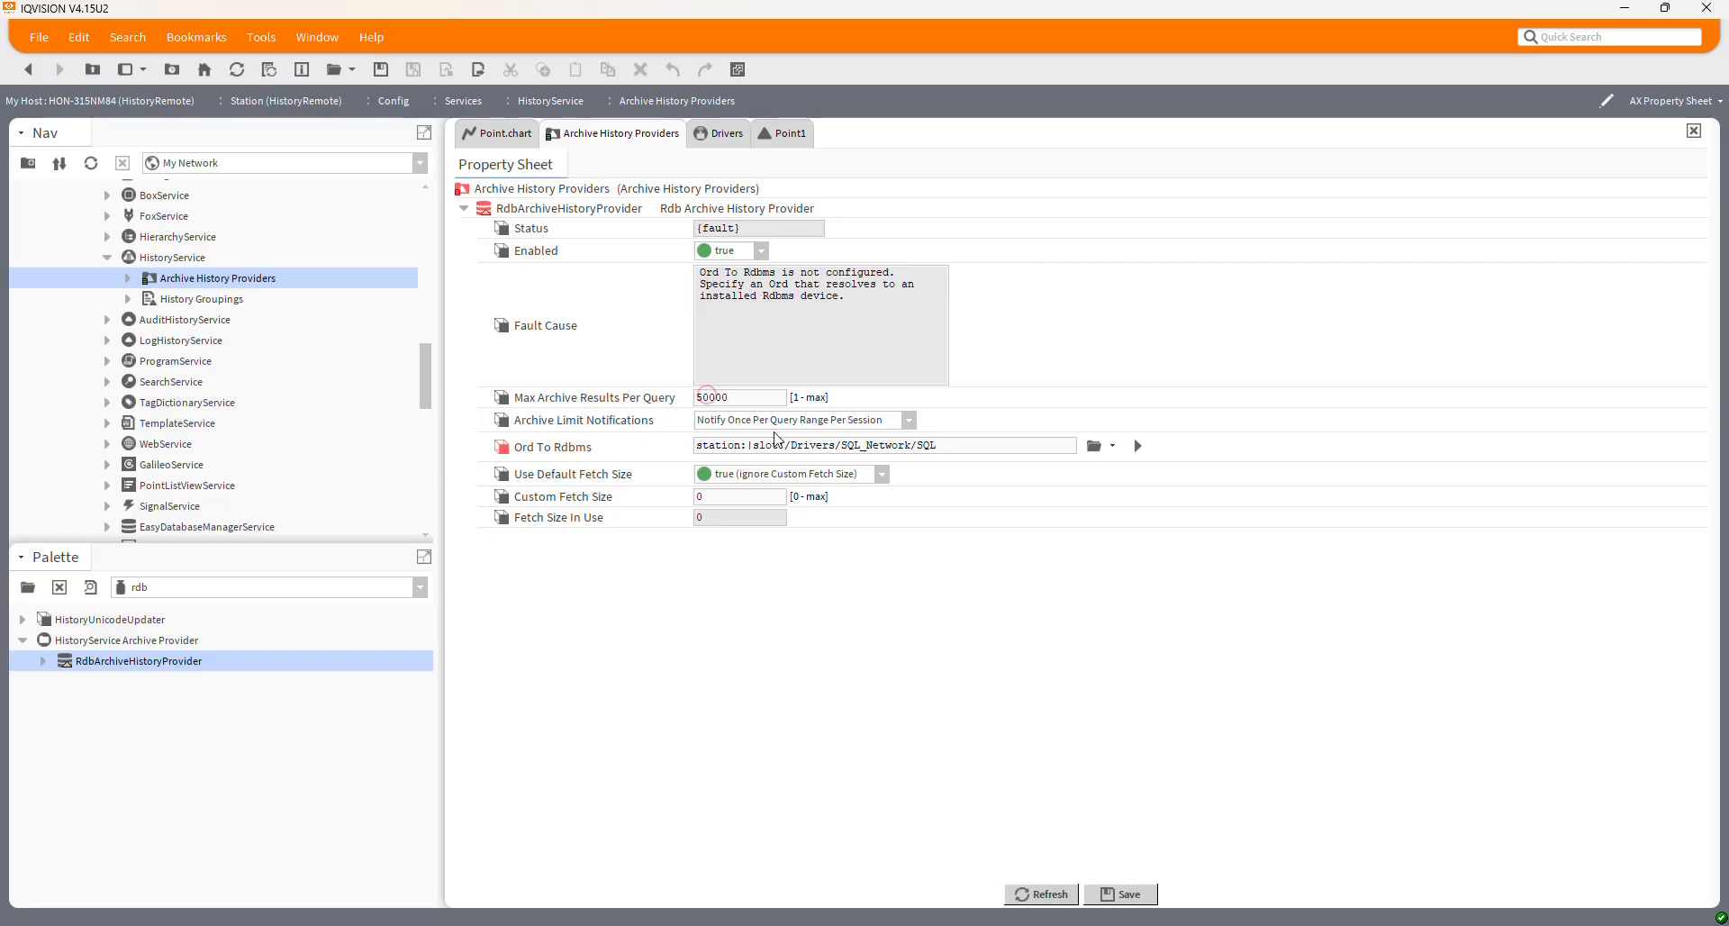
left_click(1117, 894)
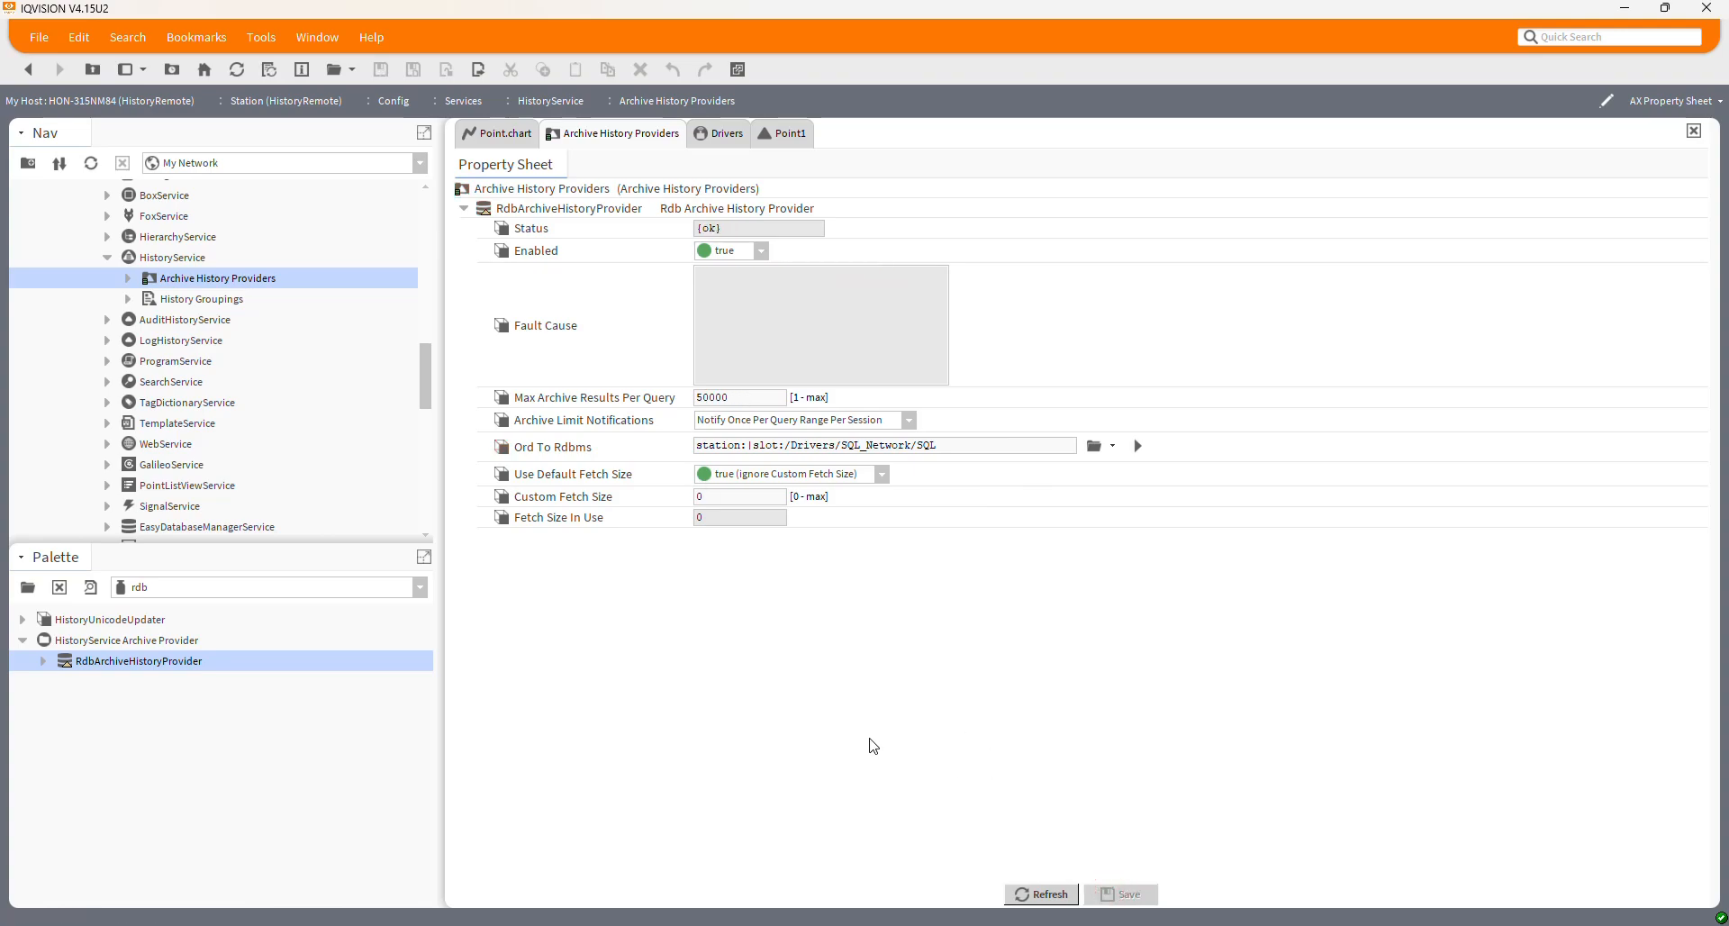
left_click(1032, 887)
Reload the Point1 history table and check the records around 1:57:00 PM
scroll(321, 359, "down", 2)
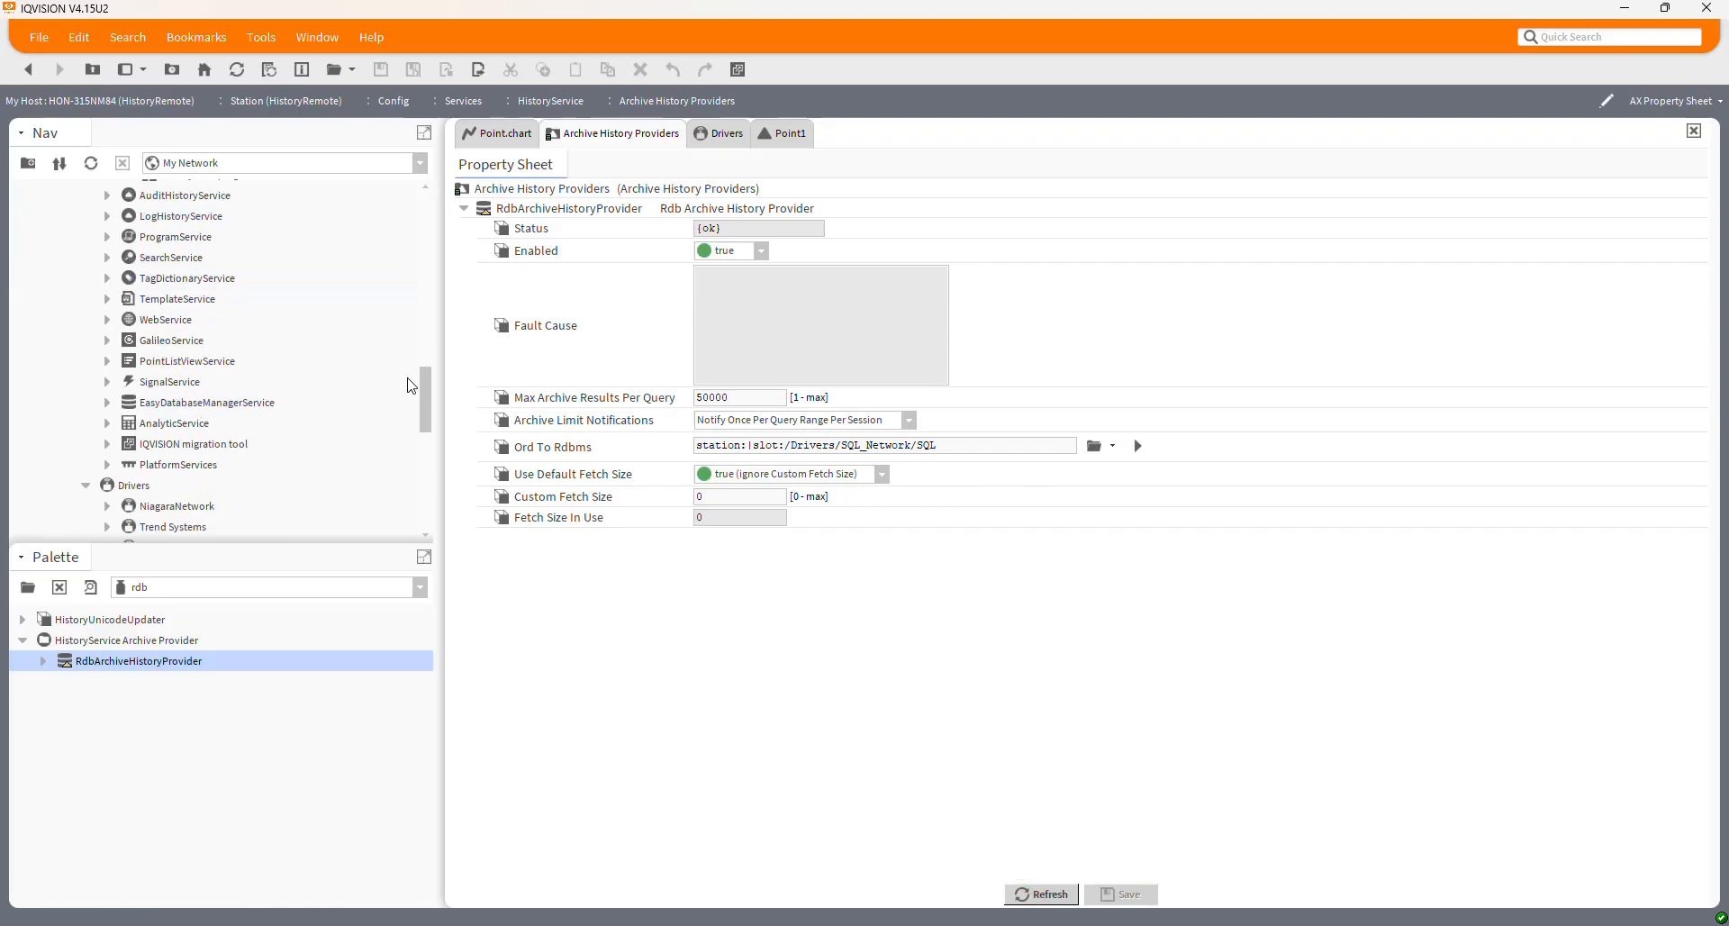
left_click_drag(424, 382, 419, 486)
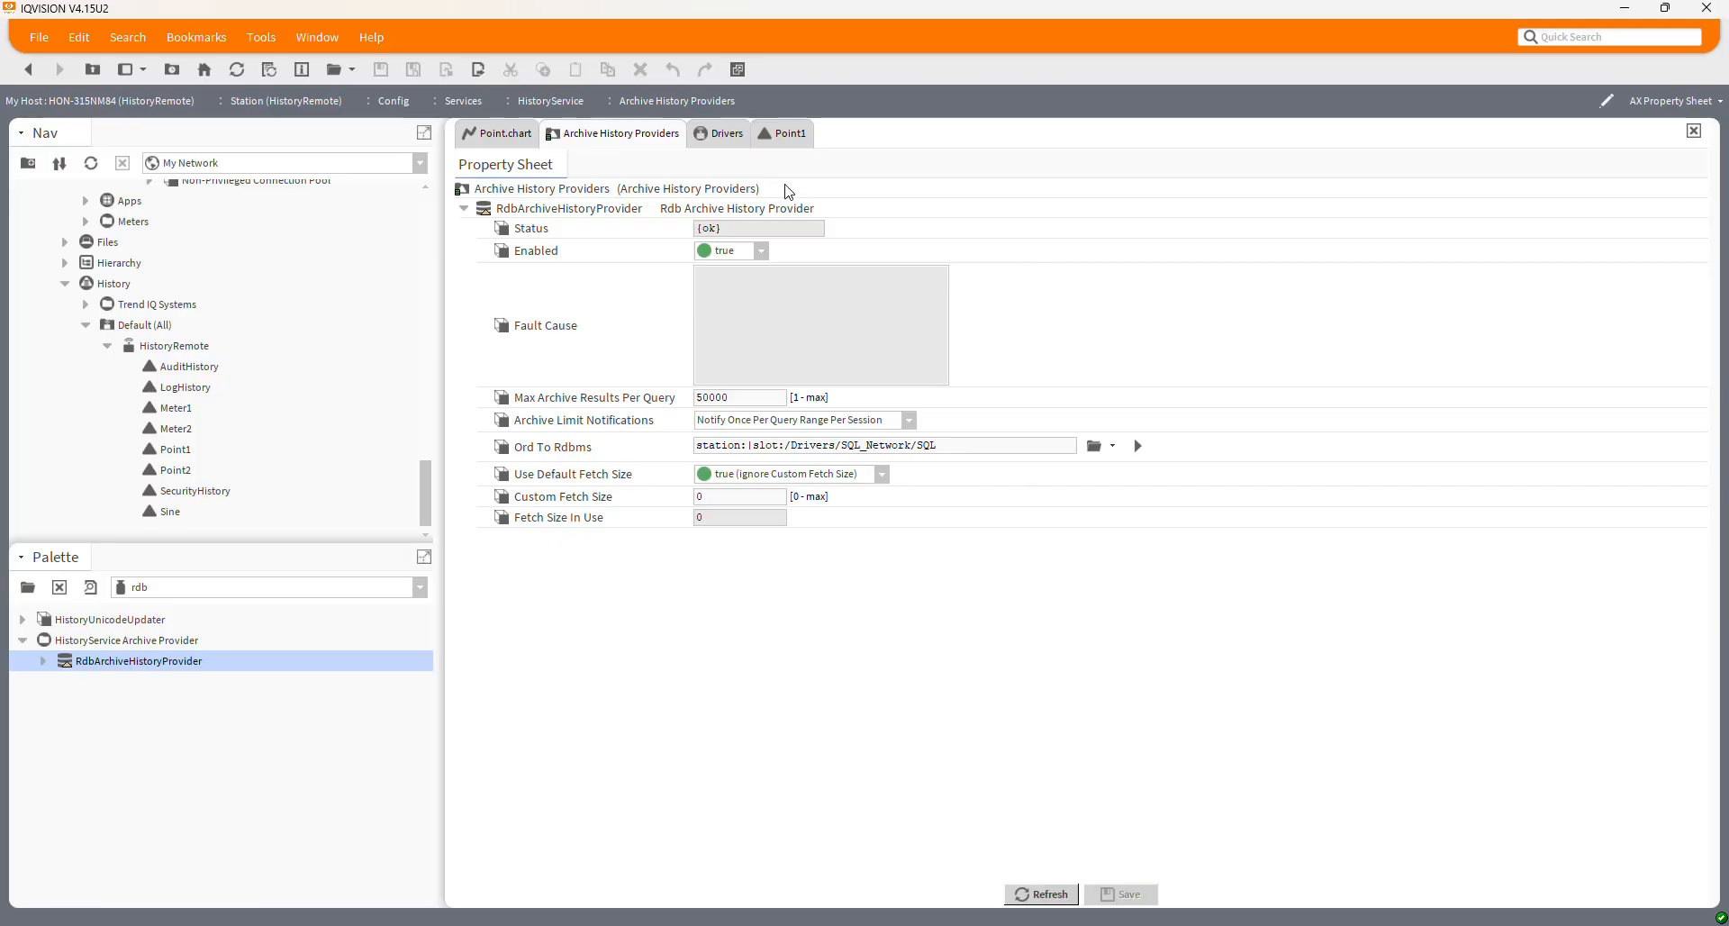
left_click(790, 142)
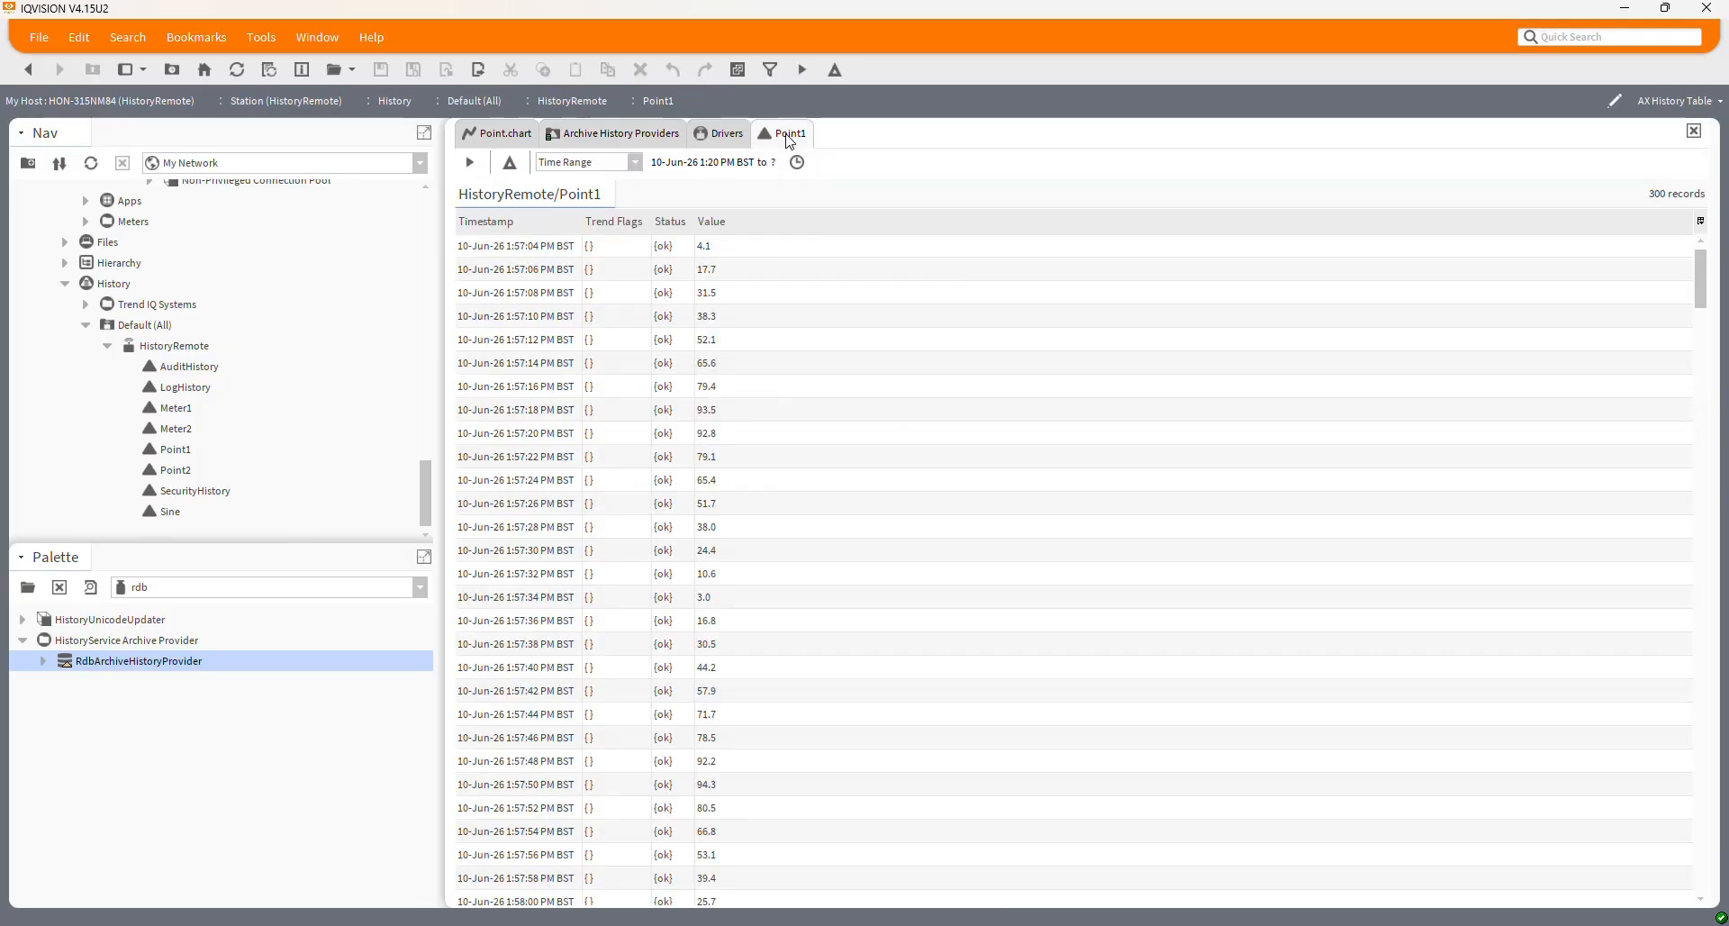
left_click(237, 69)
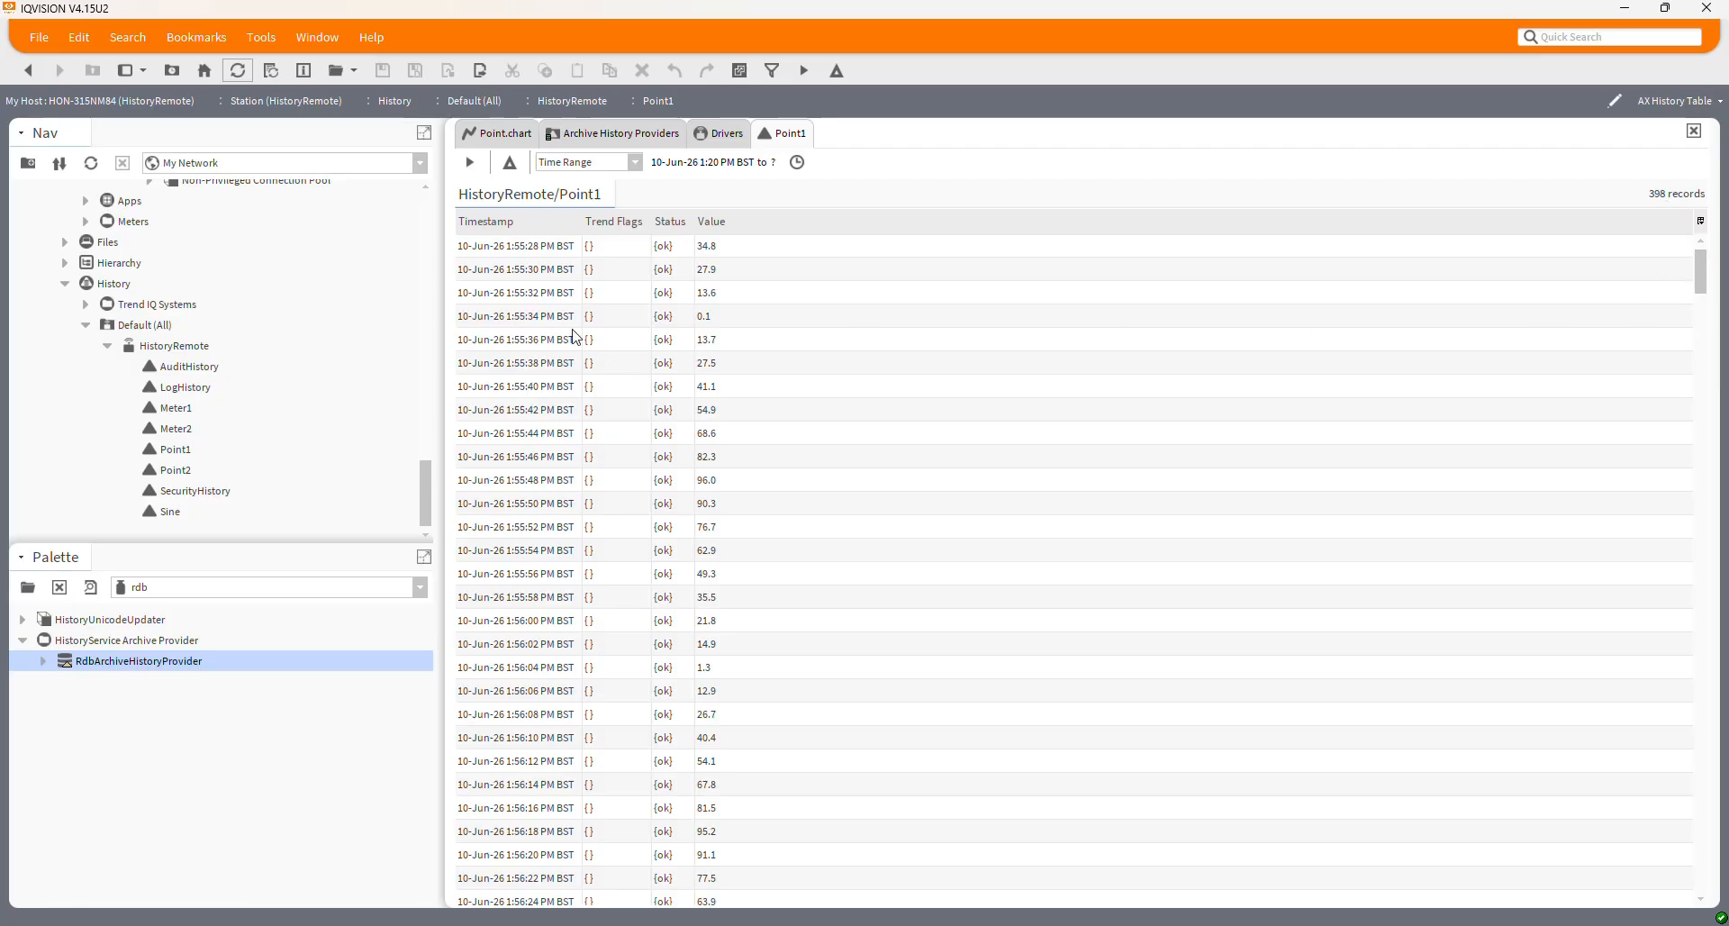
left_click(537, 254)
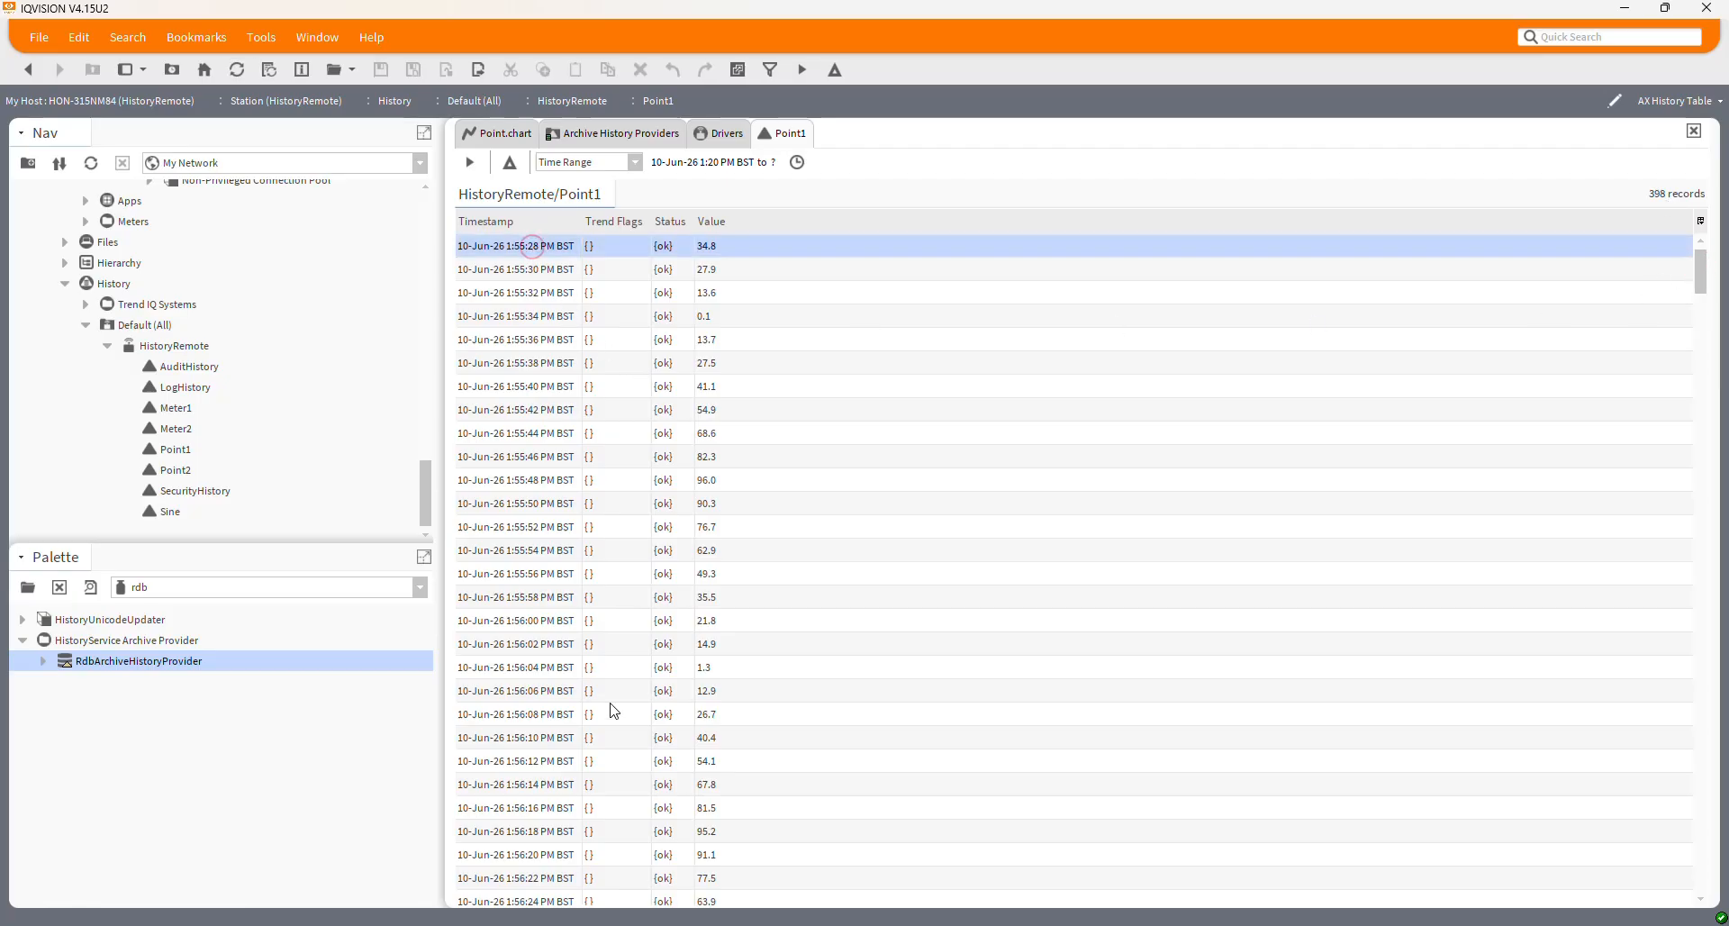
scroll(602, 720, "down", 4)
scroll(586, 774, "down", 6)
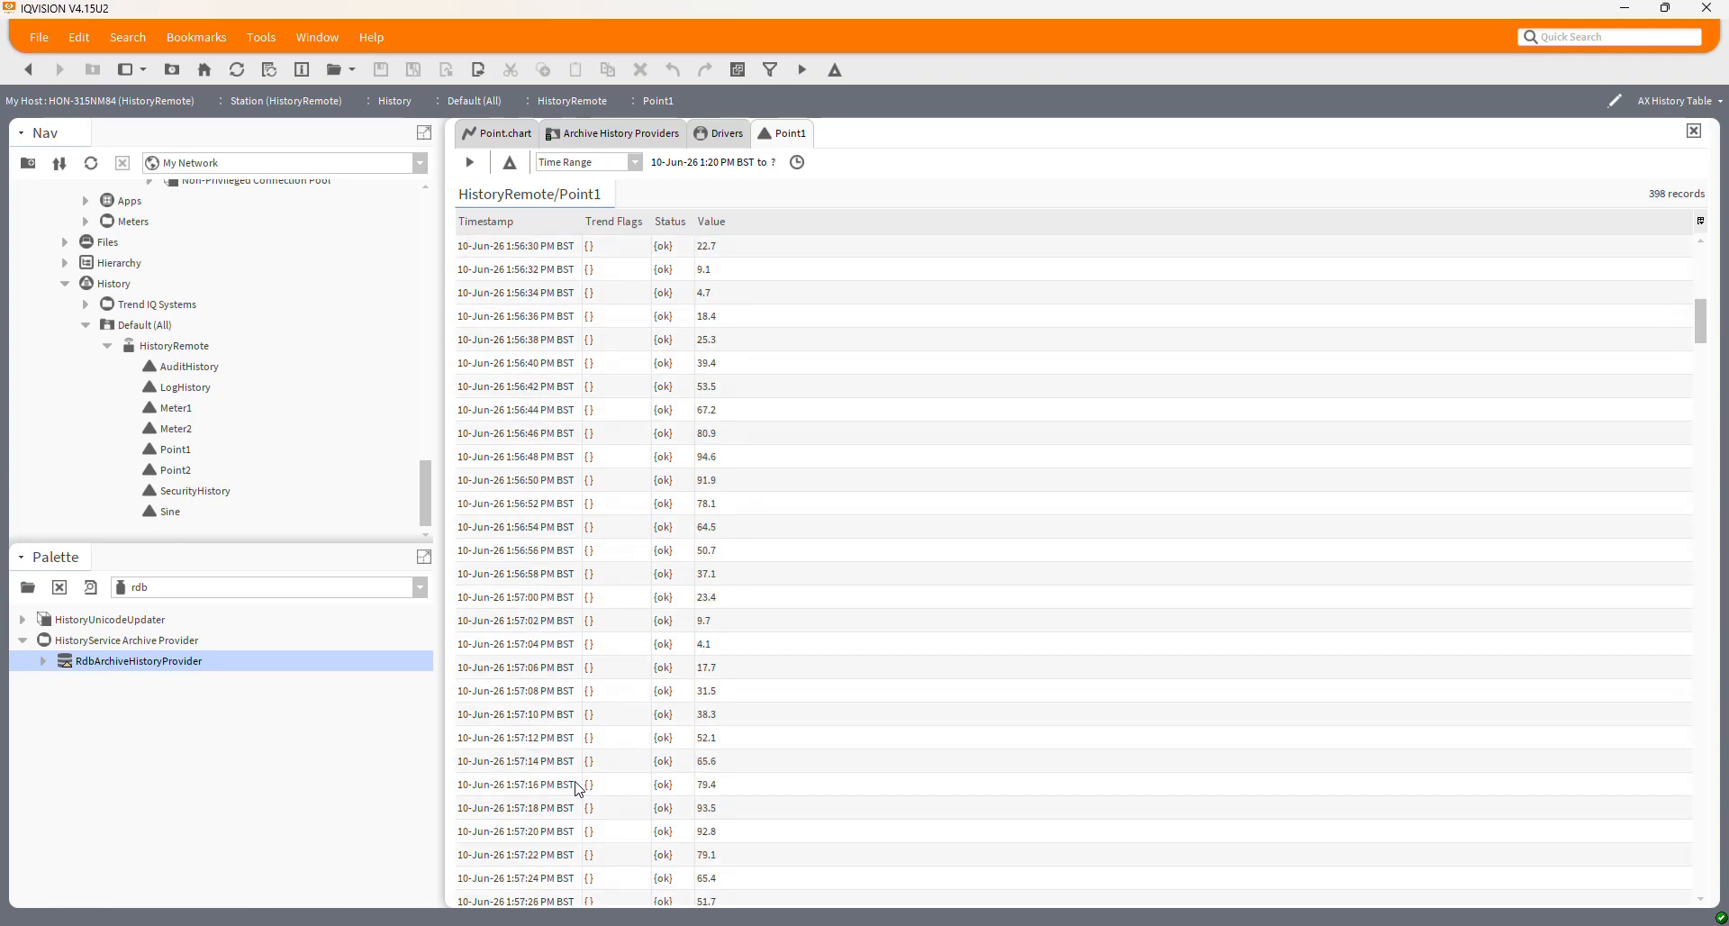
left_click(546, 599)
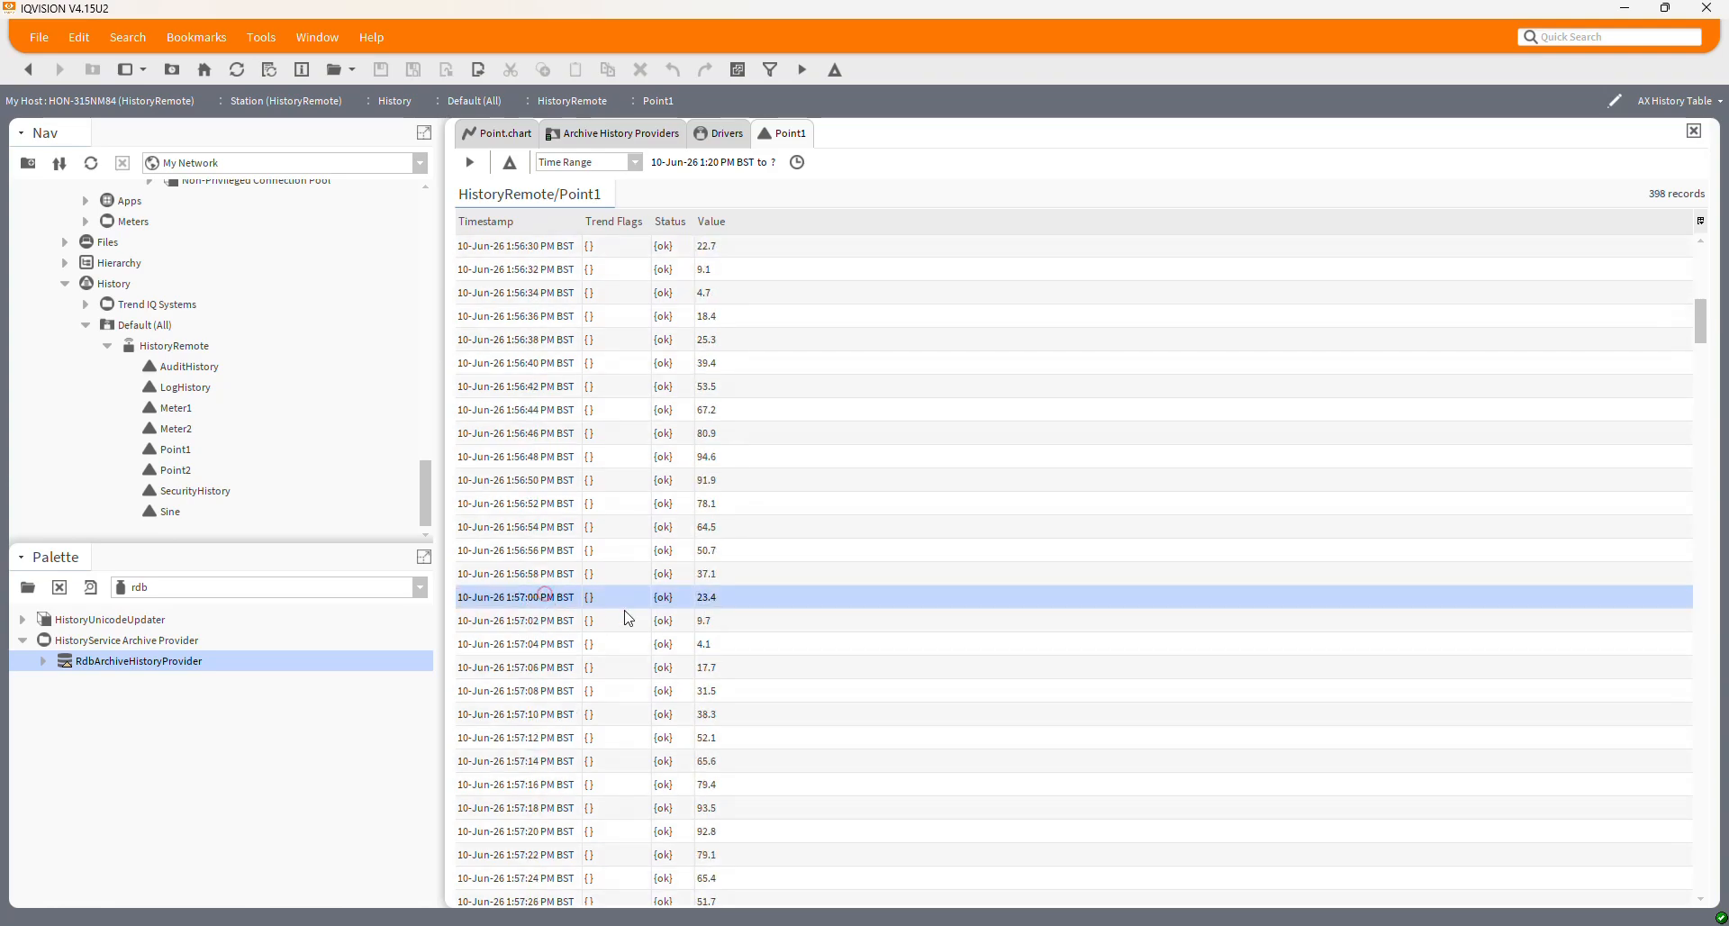
scroll(625, 618, "up", 2)
scroll(551, 604, "up", 8)
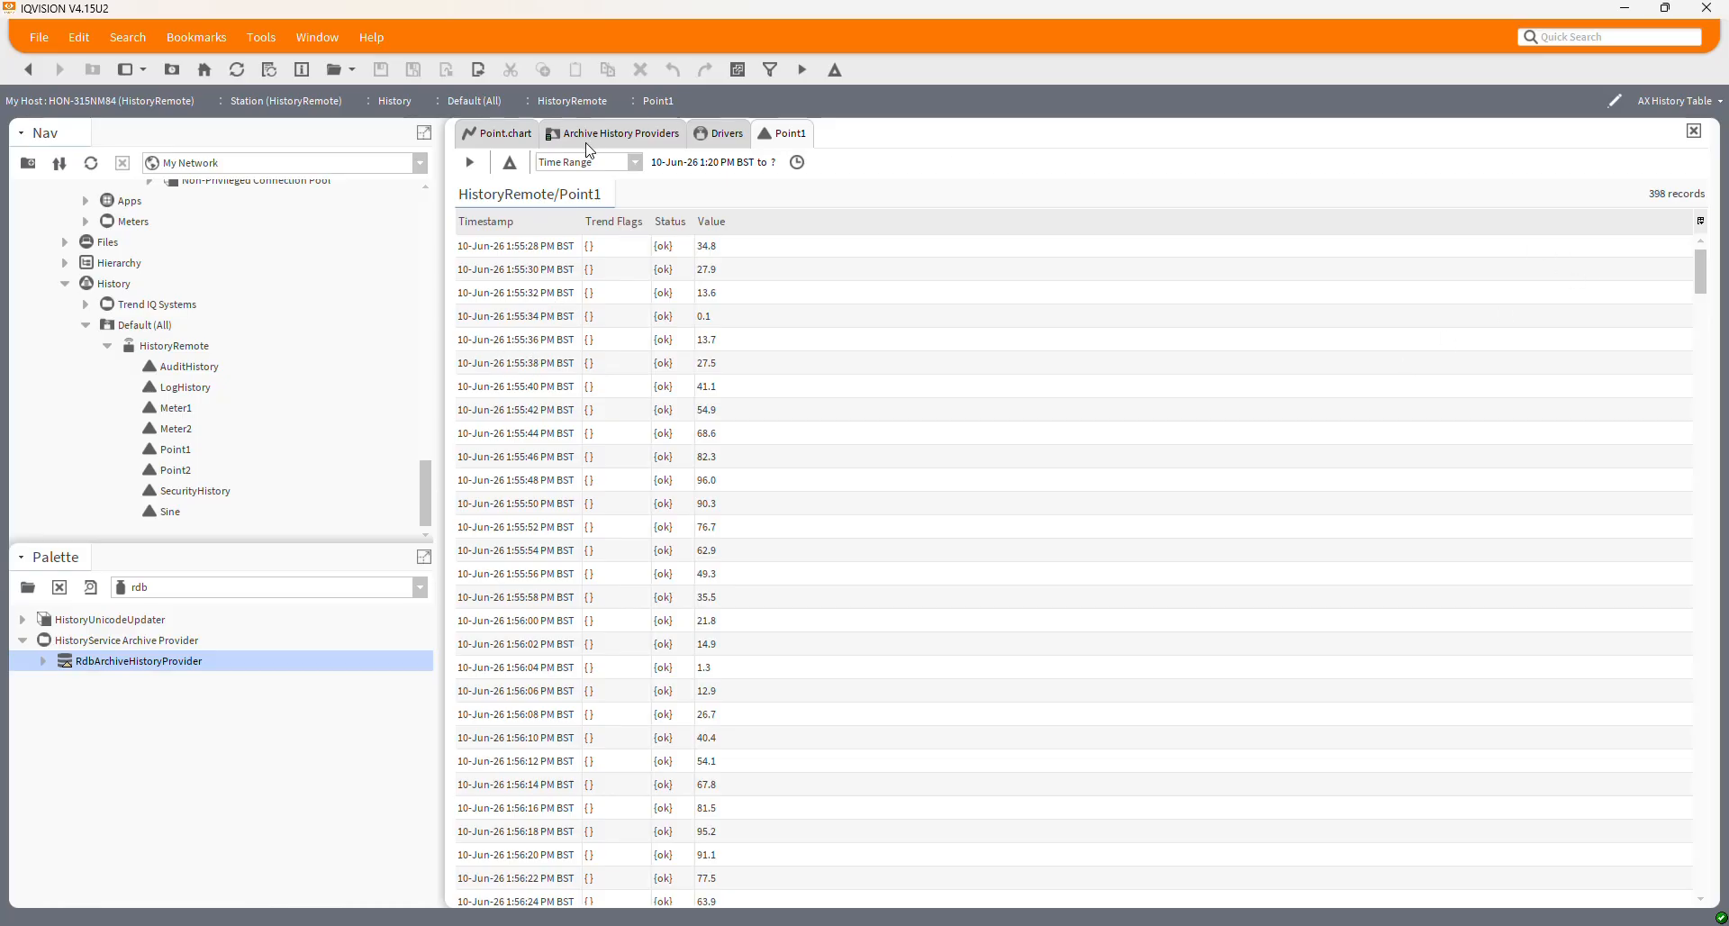
Reload Point1's history twice more, then switch to the Chart view
left_click(238, 70)
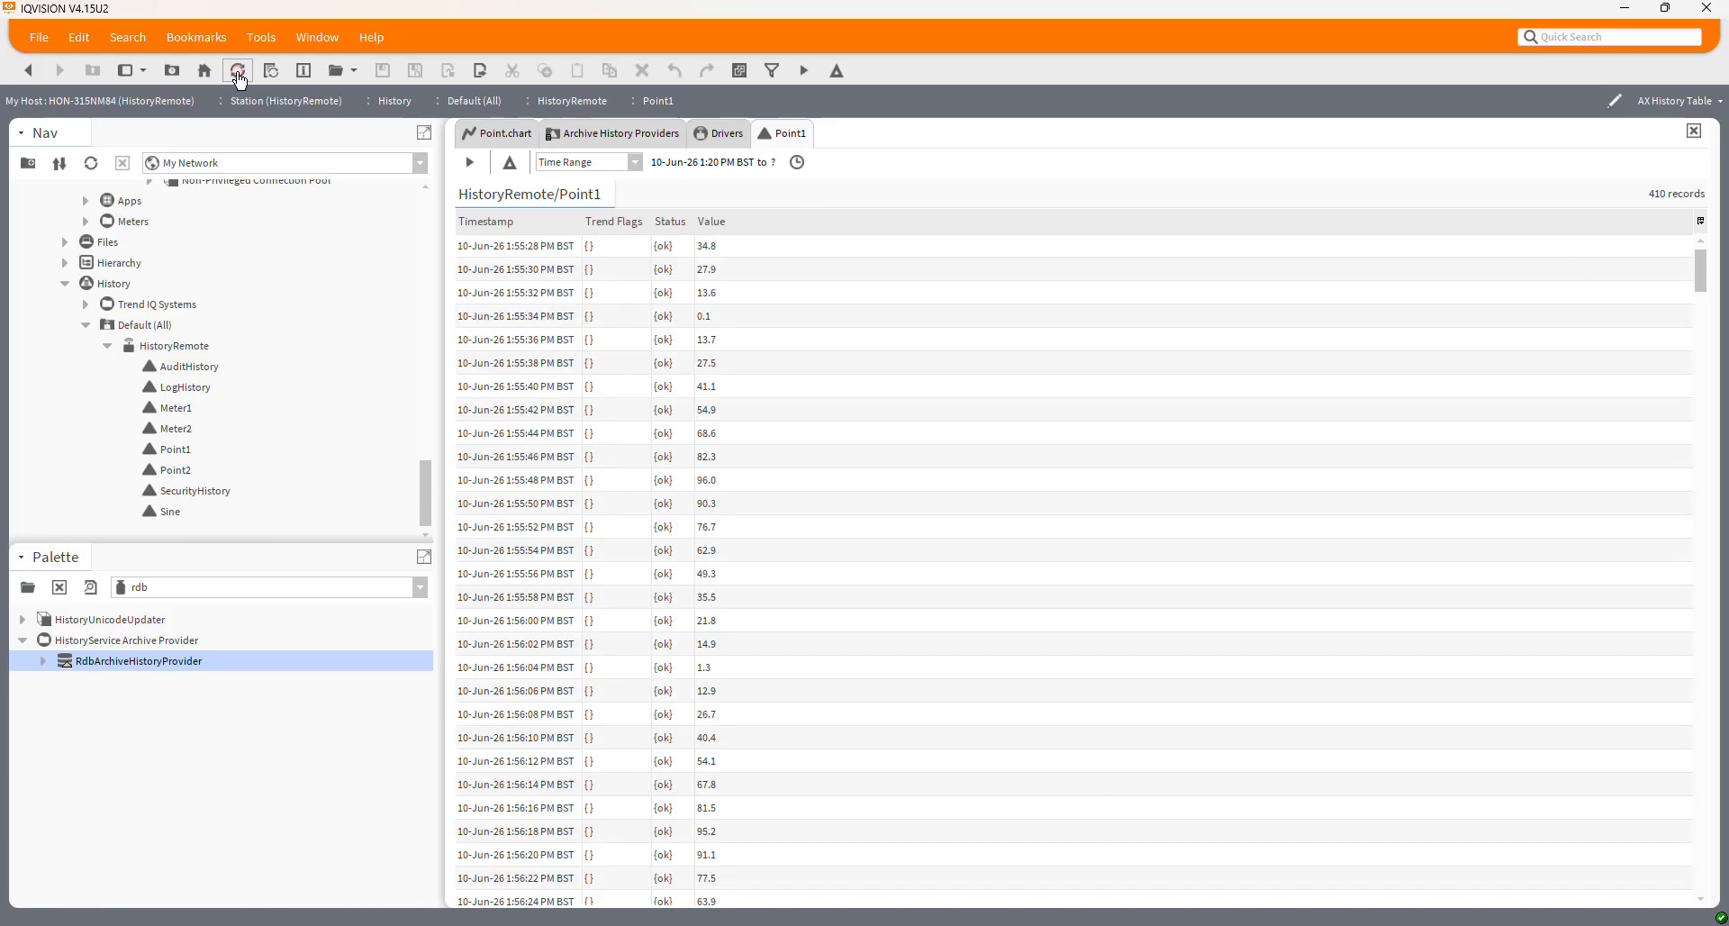
left_click(238, 72)
left_click(1685, 101)
left_click(1620, 127)
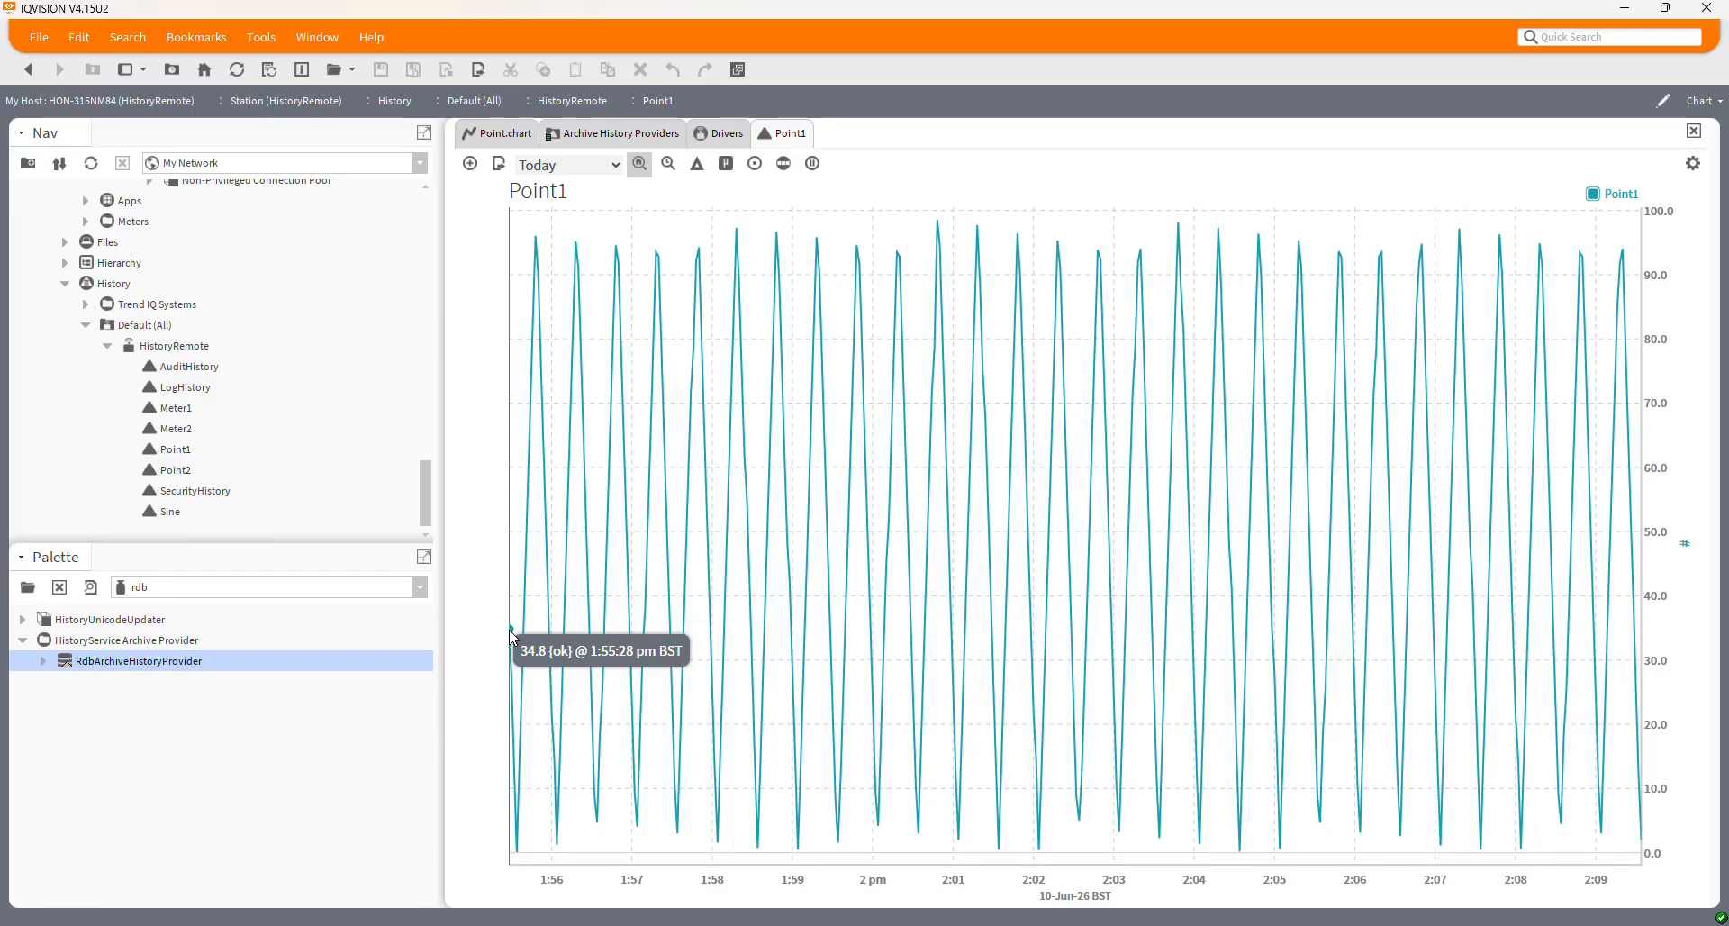
View Point1's 427 records as an AX History Table, then expand Meters > Point1 in Nav
left_click(1703, 102)
left_click(1634, 172)
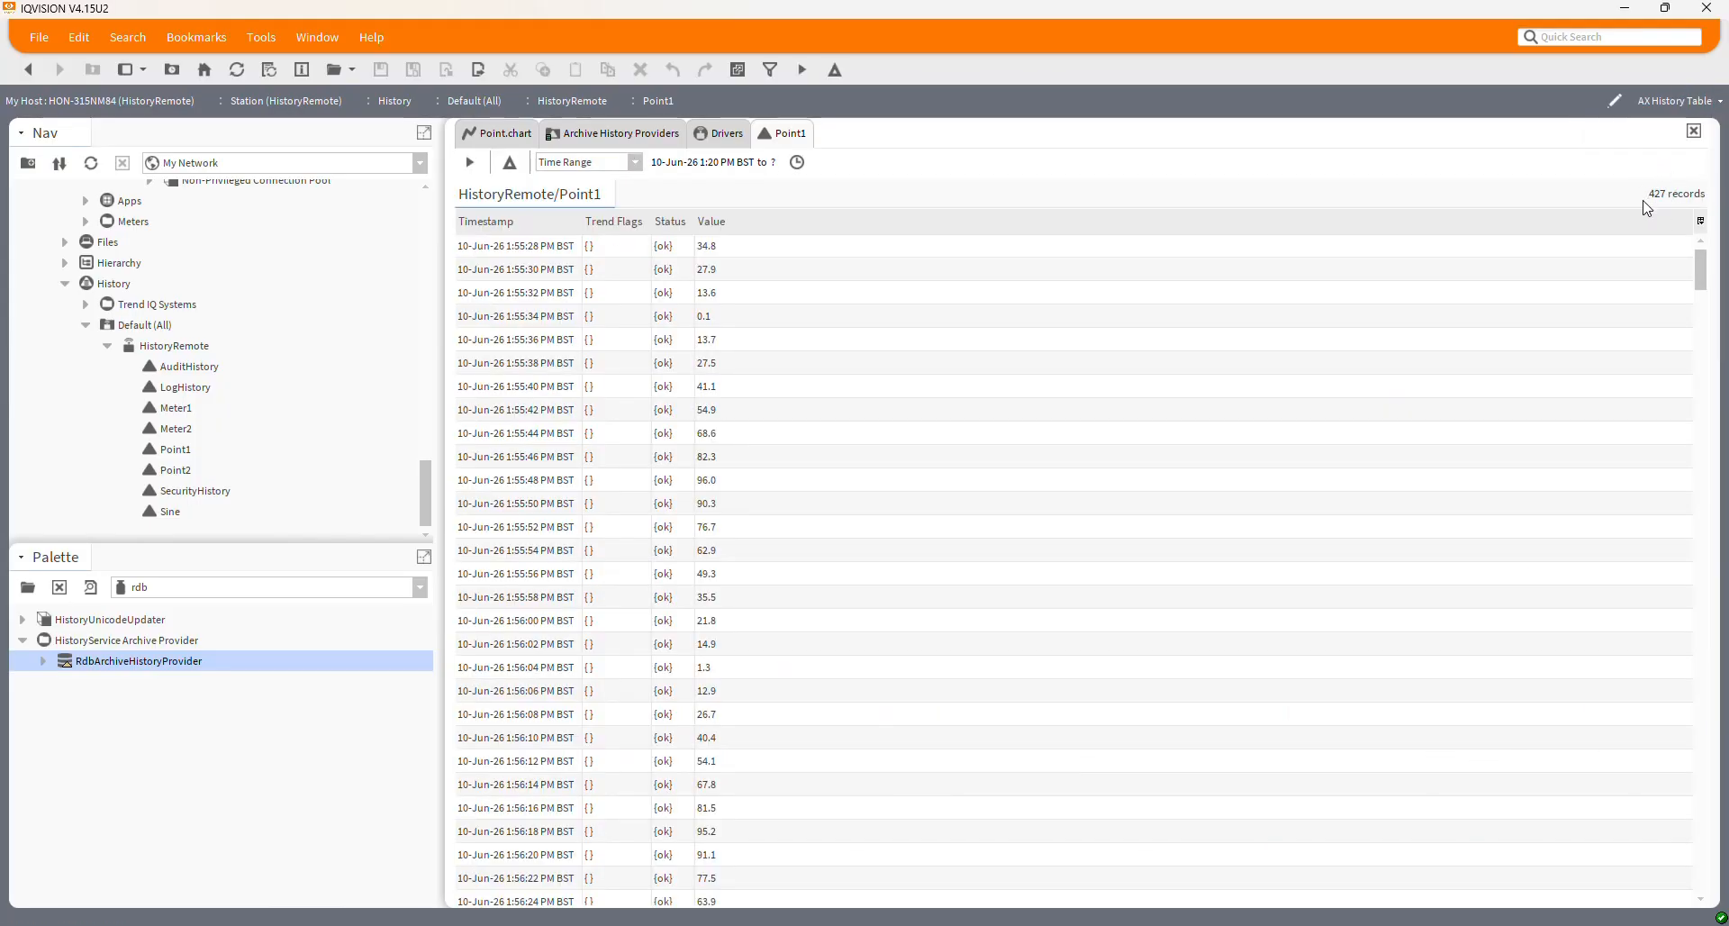
scroll(778, 515, "down", 3)
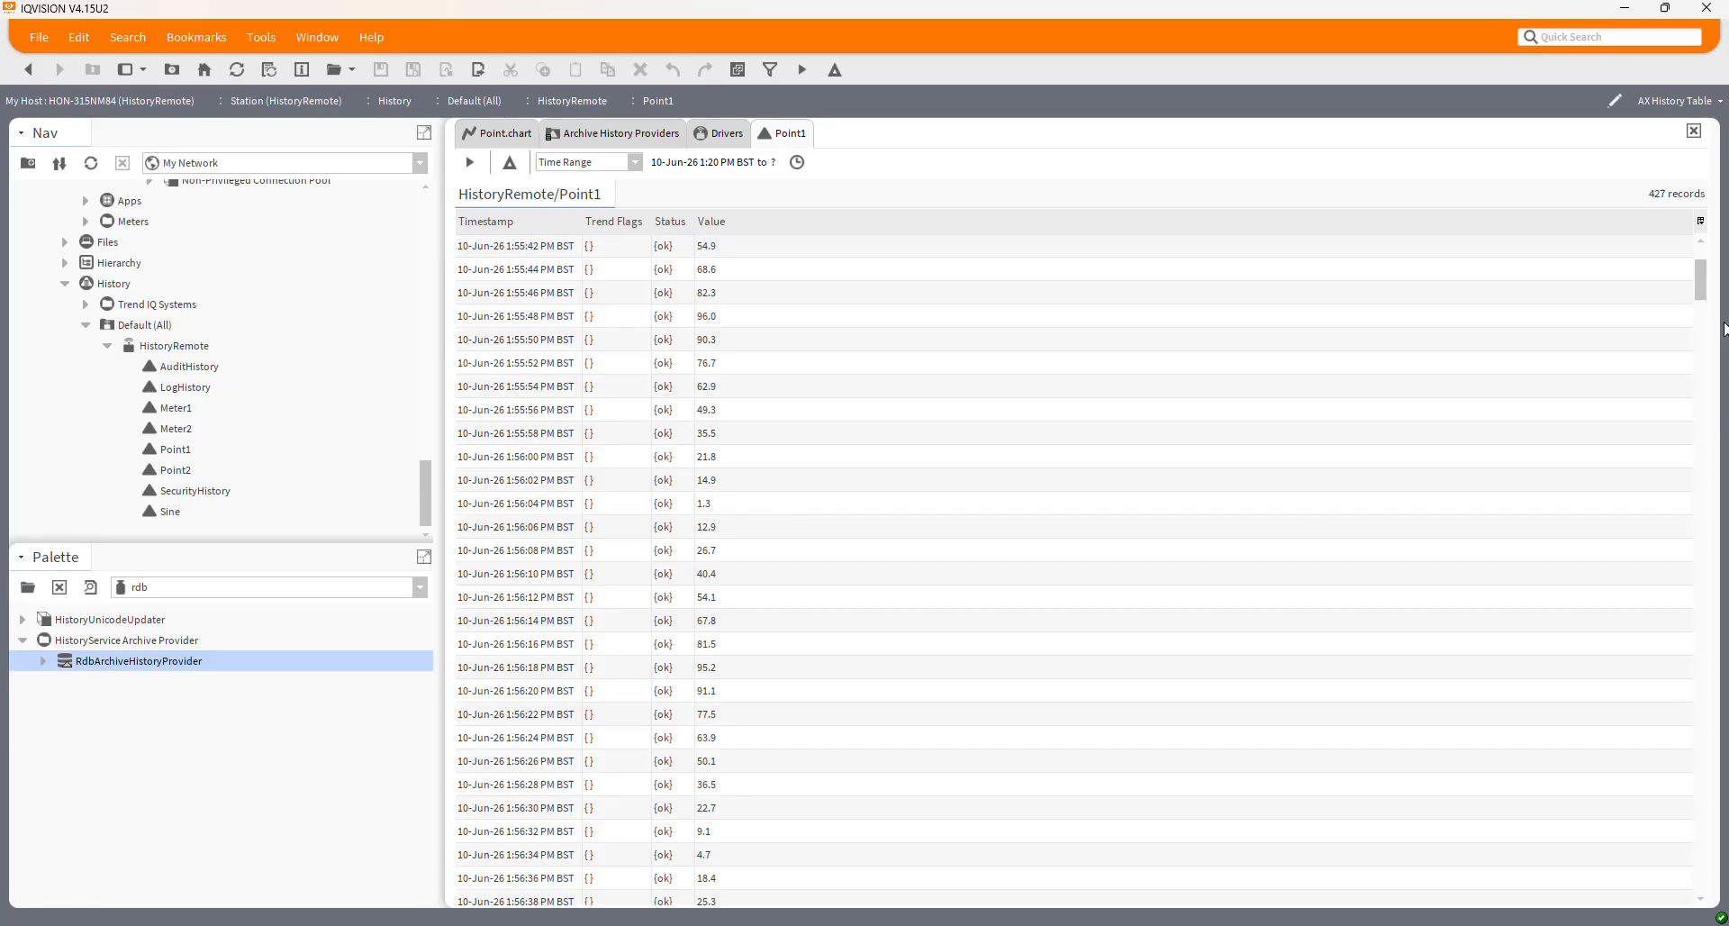
mouse_move(1707, 289)
left_mouse_down()
mouse_move(1683, 559)
mouse_move(1700, 869)
mouse_move(1715, 259)
left_mouse_up()
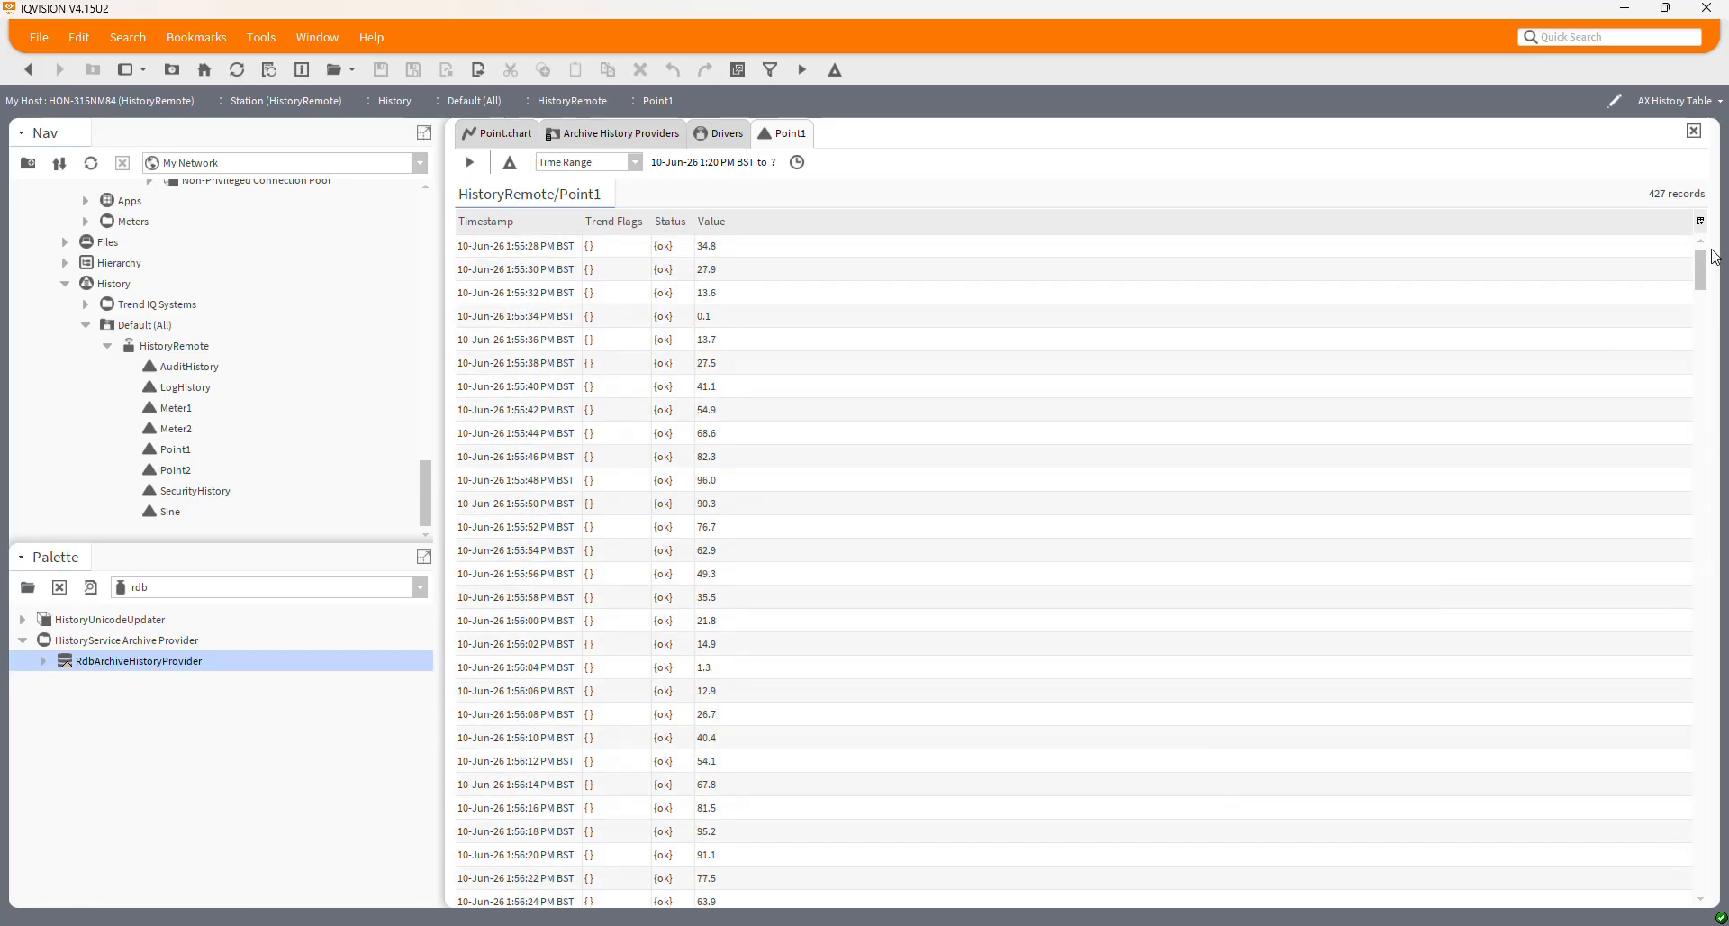
scroll(245, 416, "up", 5)
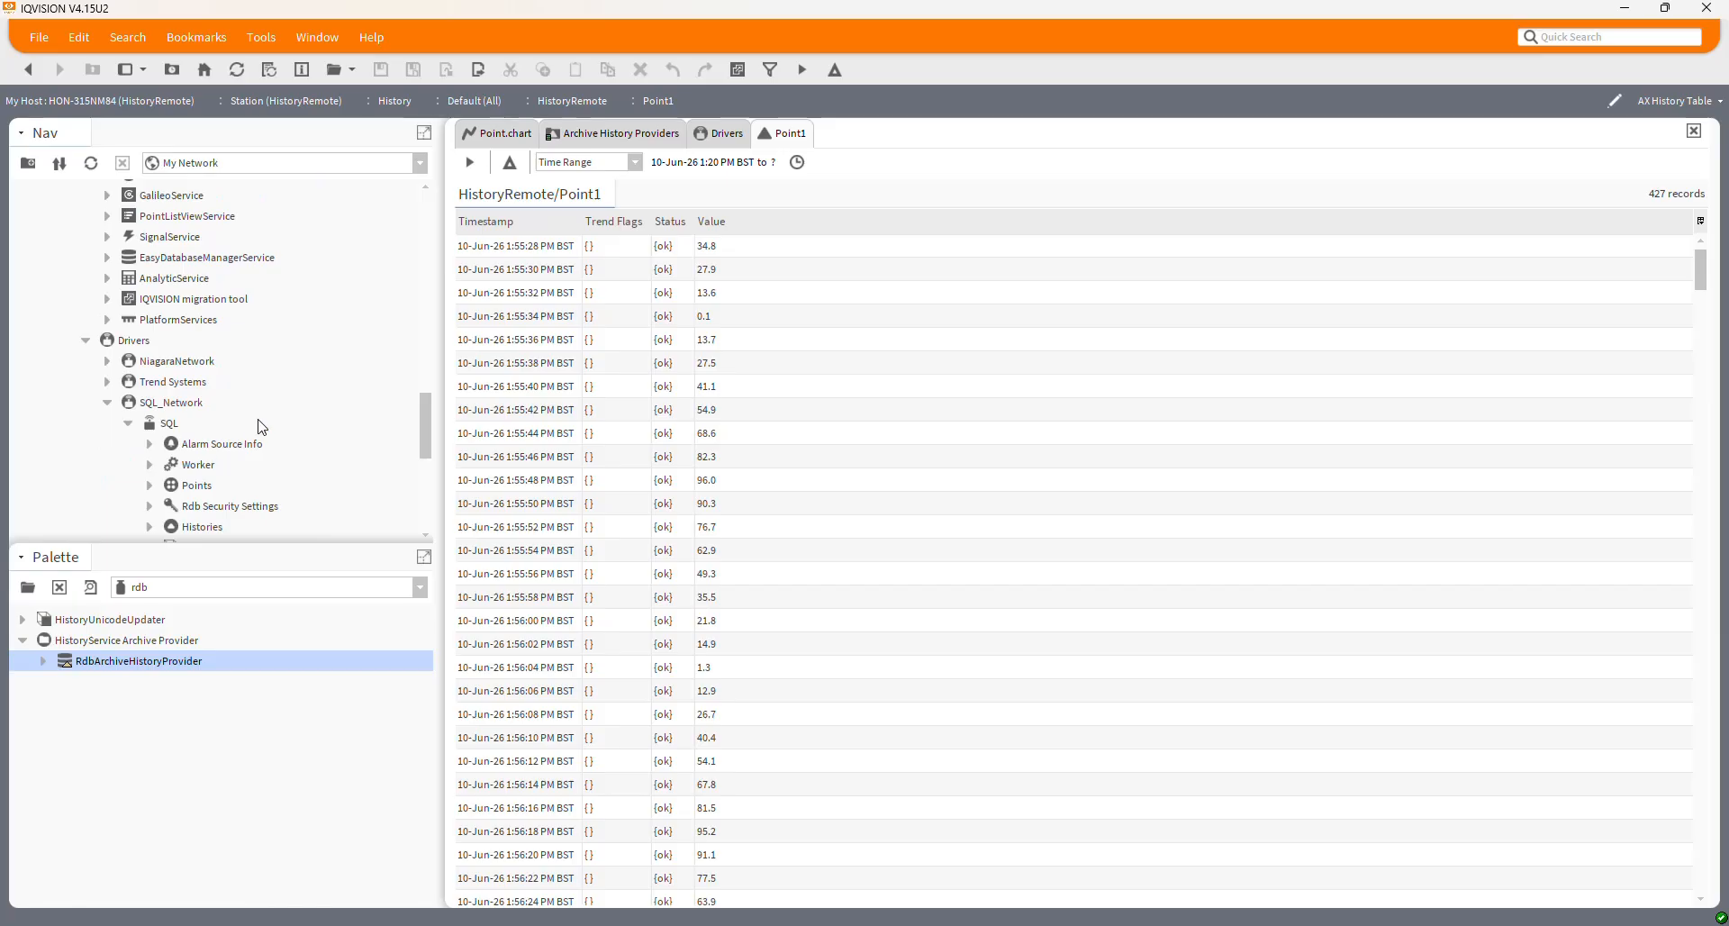
scroll(259, 466, "up", 3)
scroll(260, 464, "down", 5)
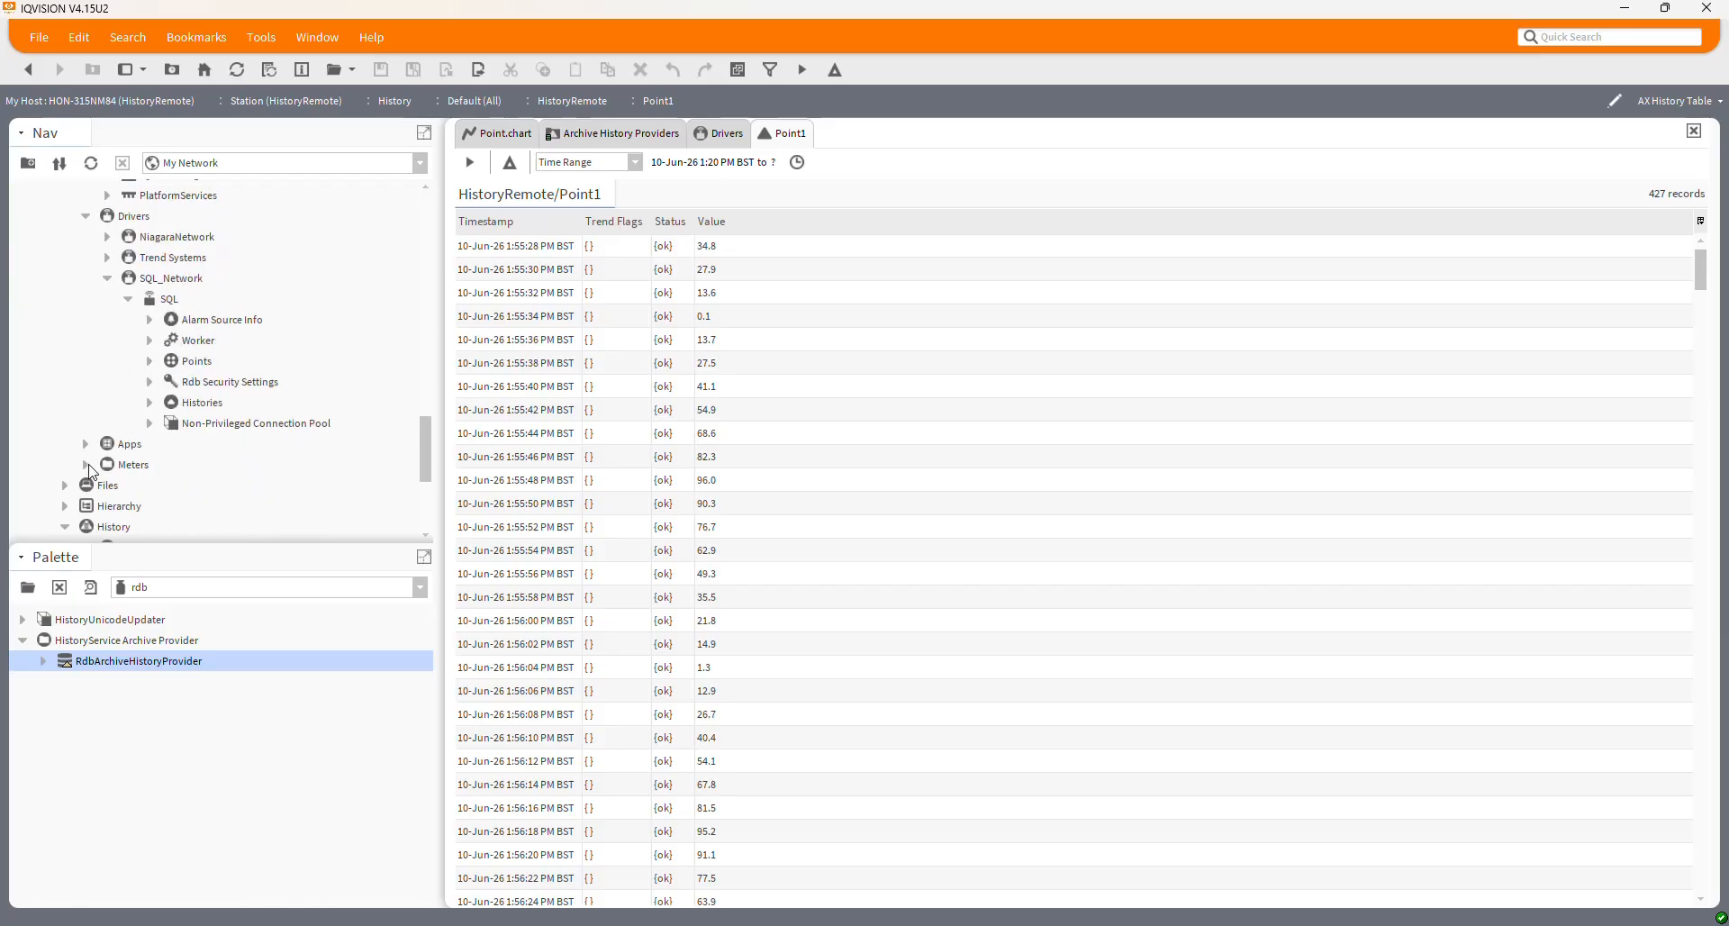
left_click(86, 464)
left_click(107, 464)
Check the NumericInterval extension's 300-record capacity, then open the HistoryRemote Point1 chart
double_click(189, 505)
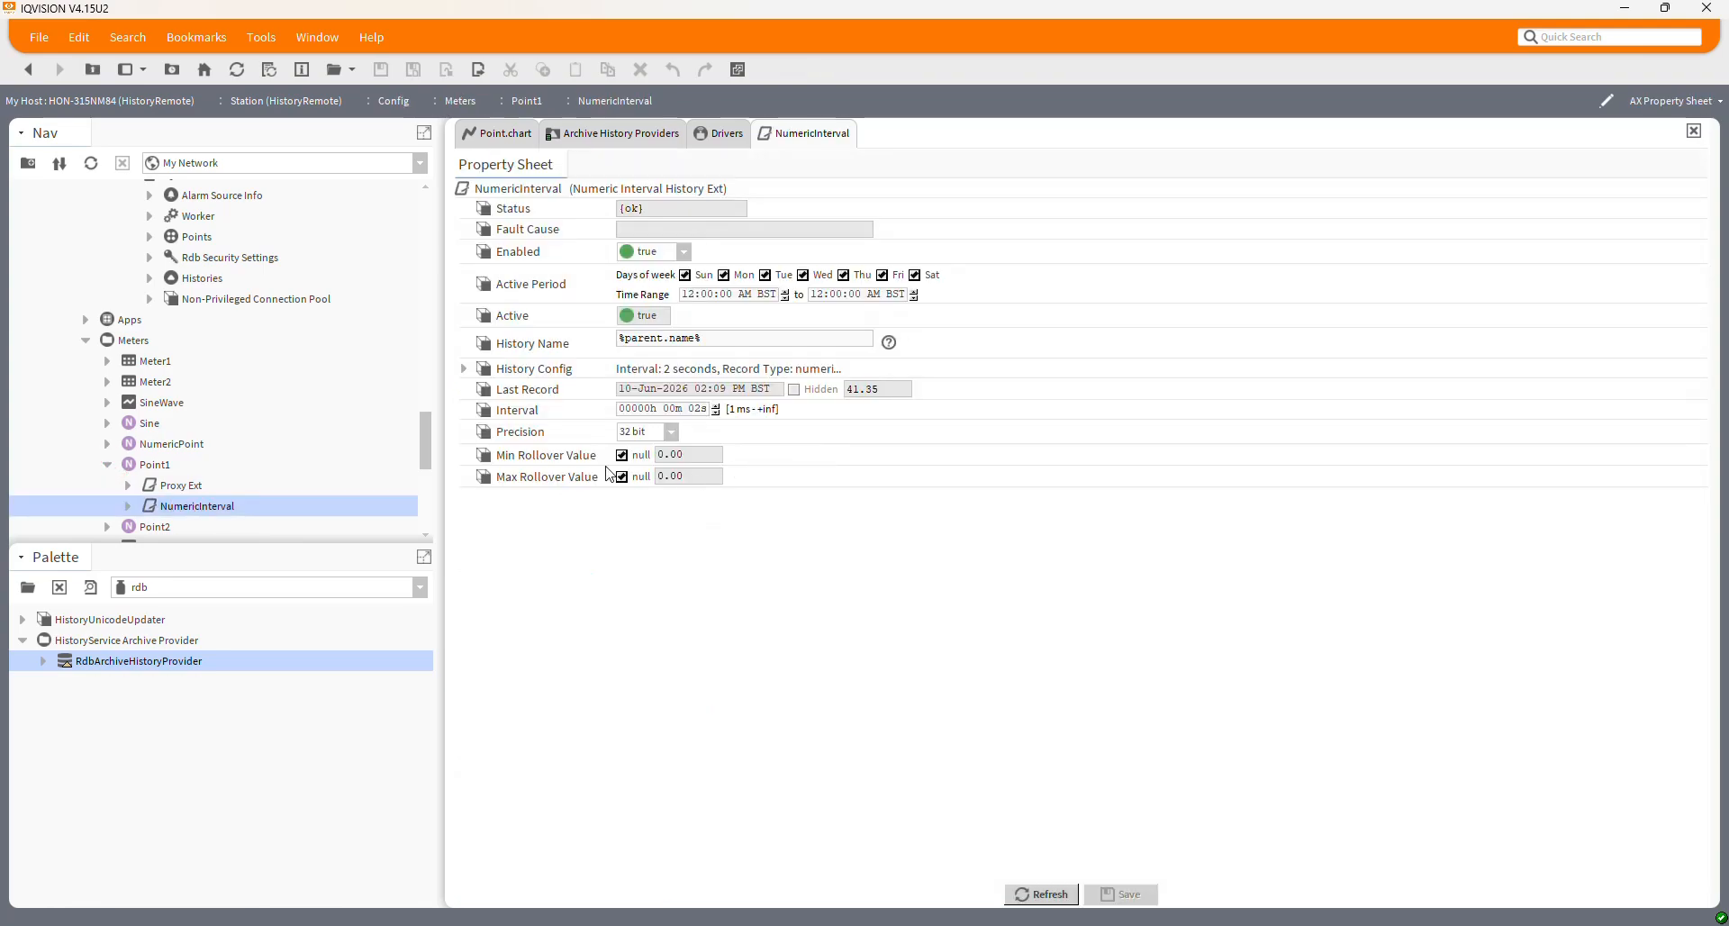
left_click(463, 369)
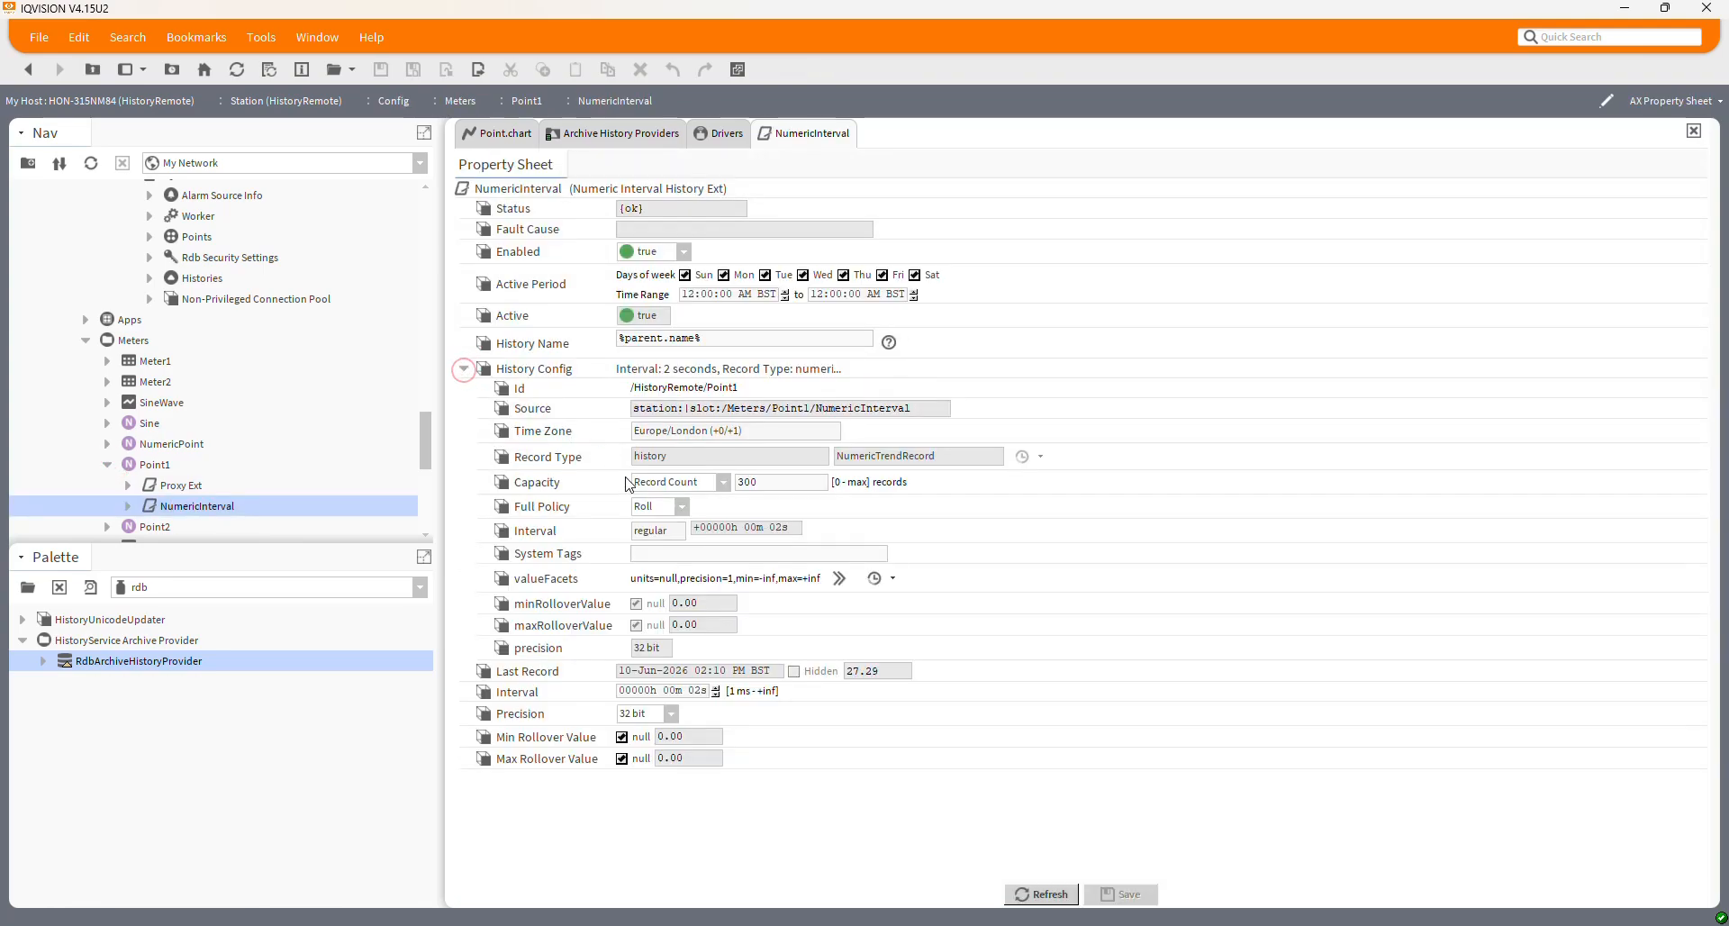
left_click(745, 484)
scroll(256, 450, "down", 5)
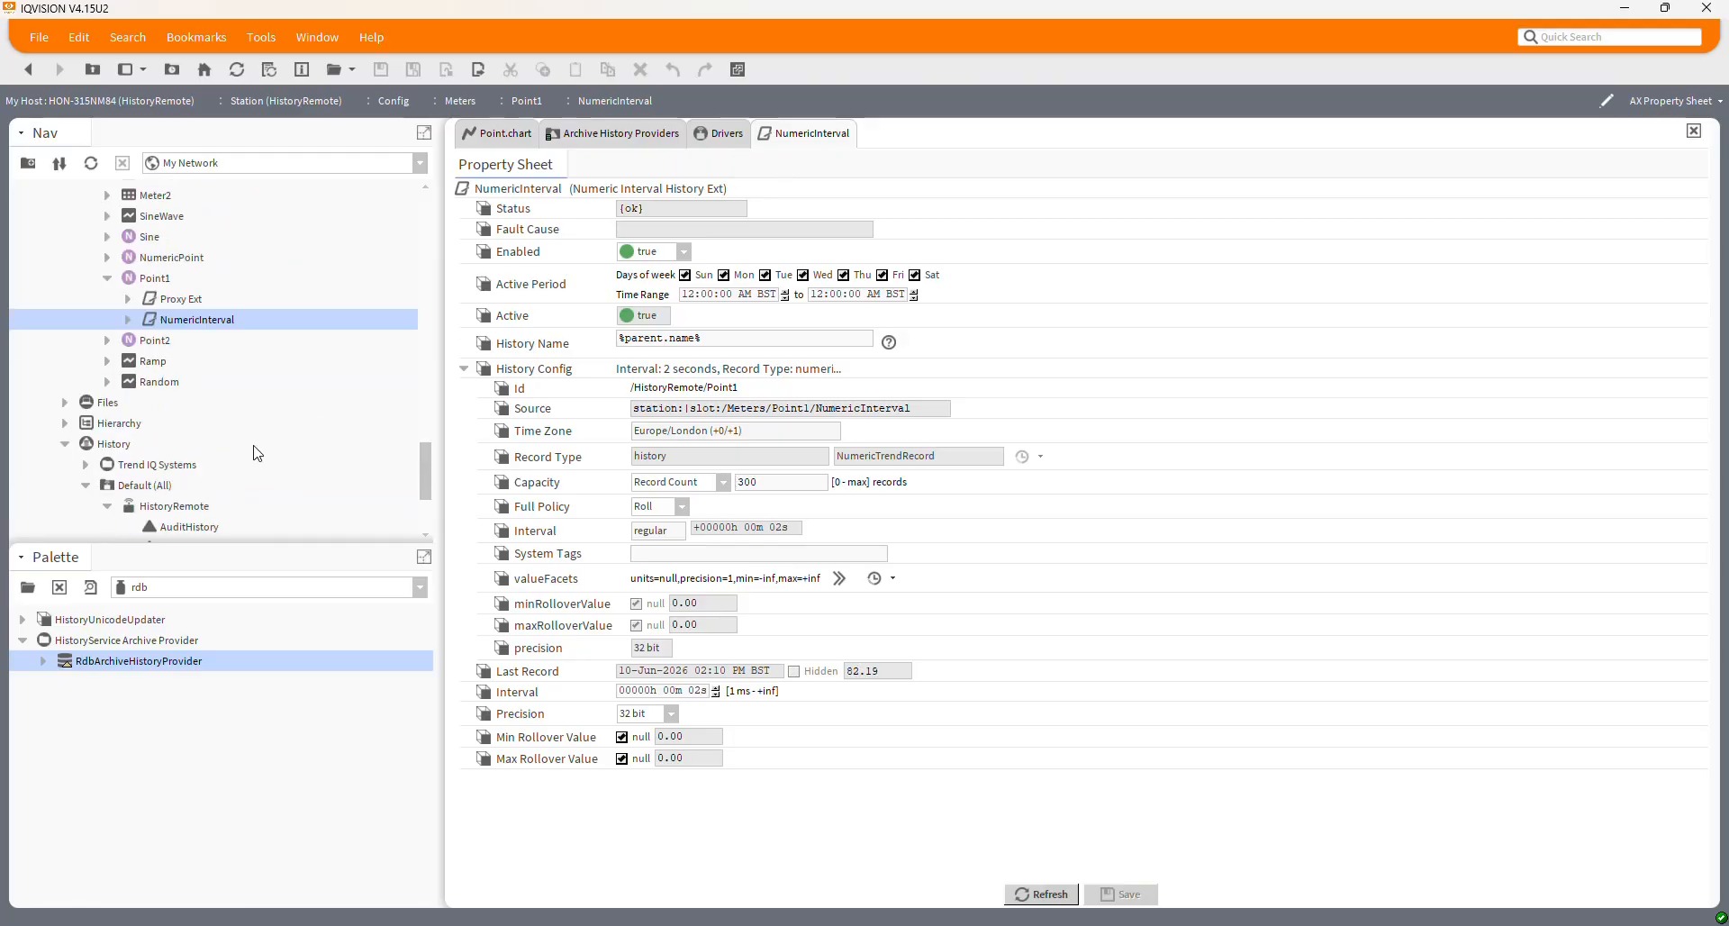
double_click(175, 451)
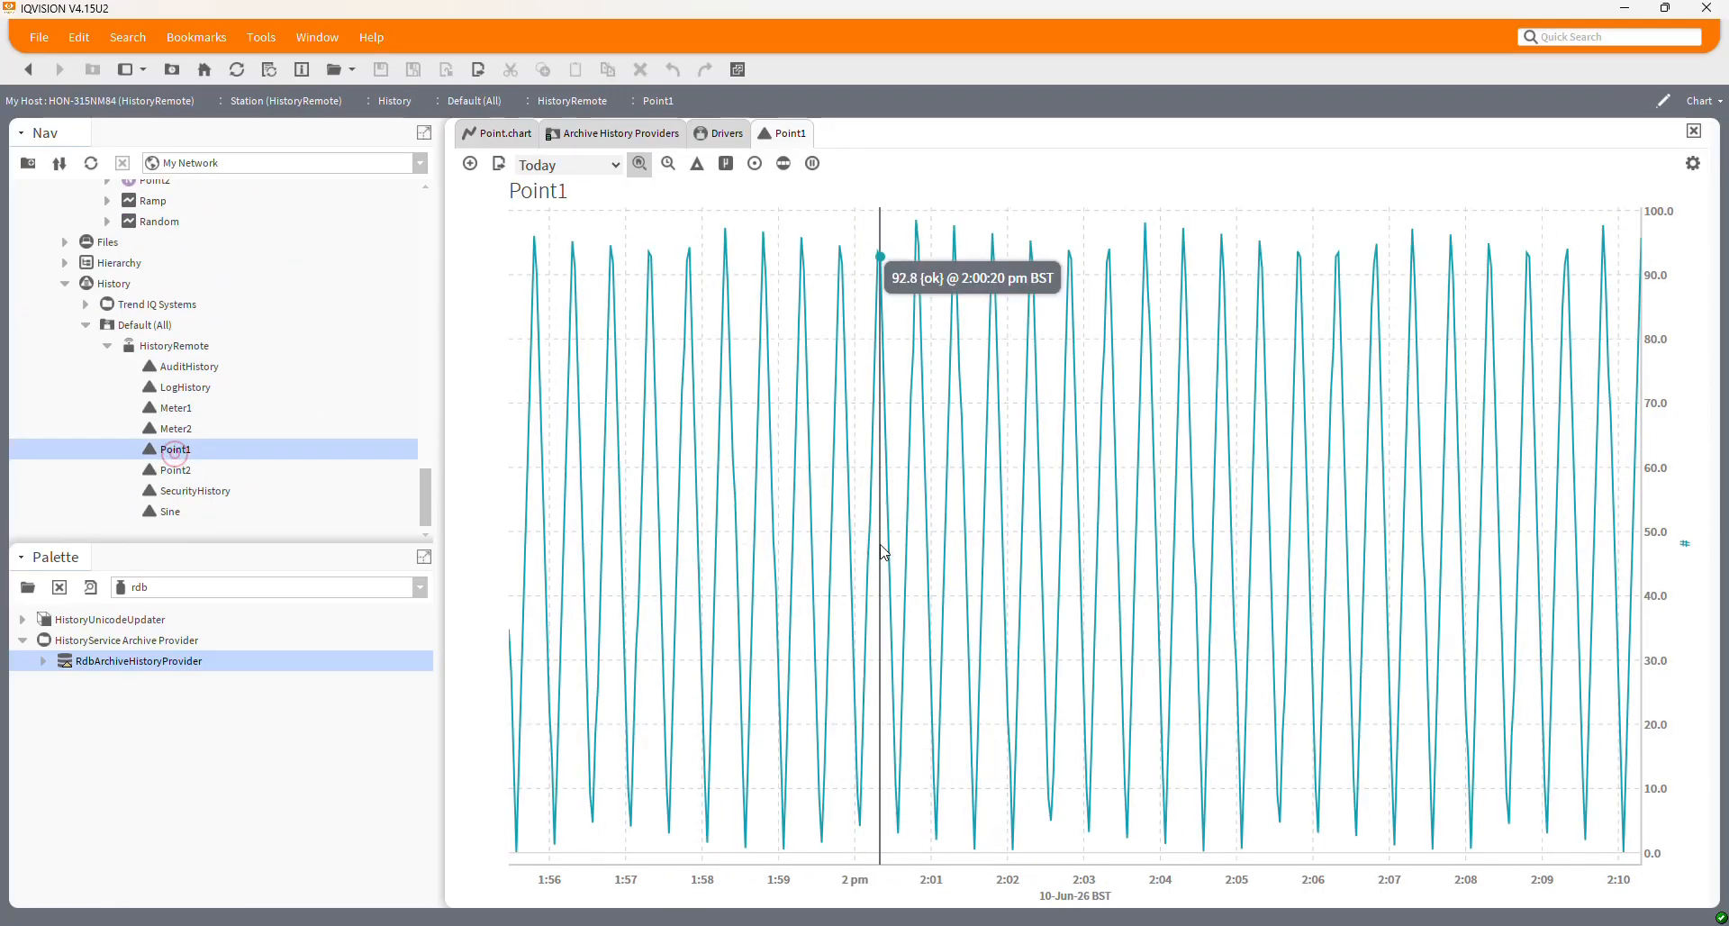
Switch Point1's chart to the AX History Table view listing 448 records
left_click(1700, 102)
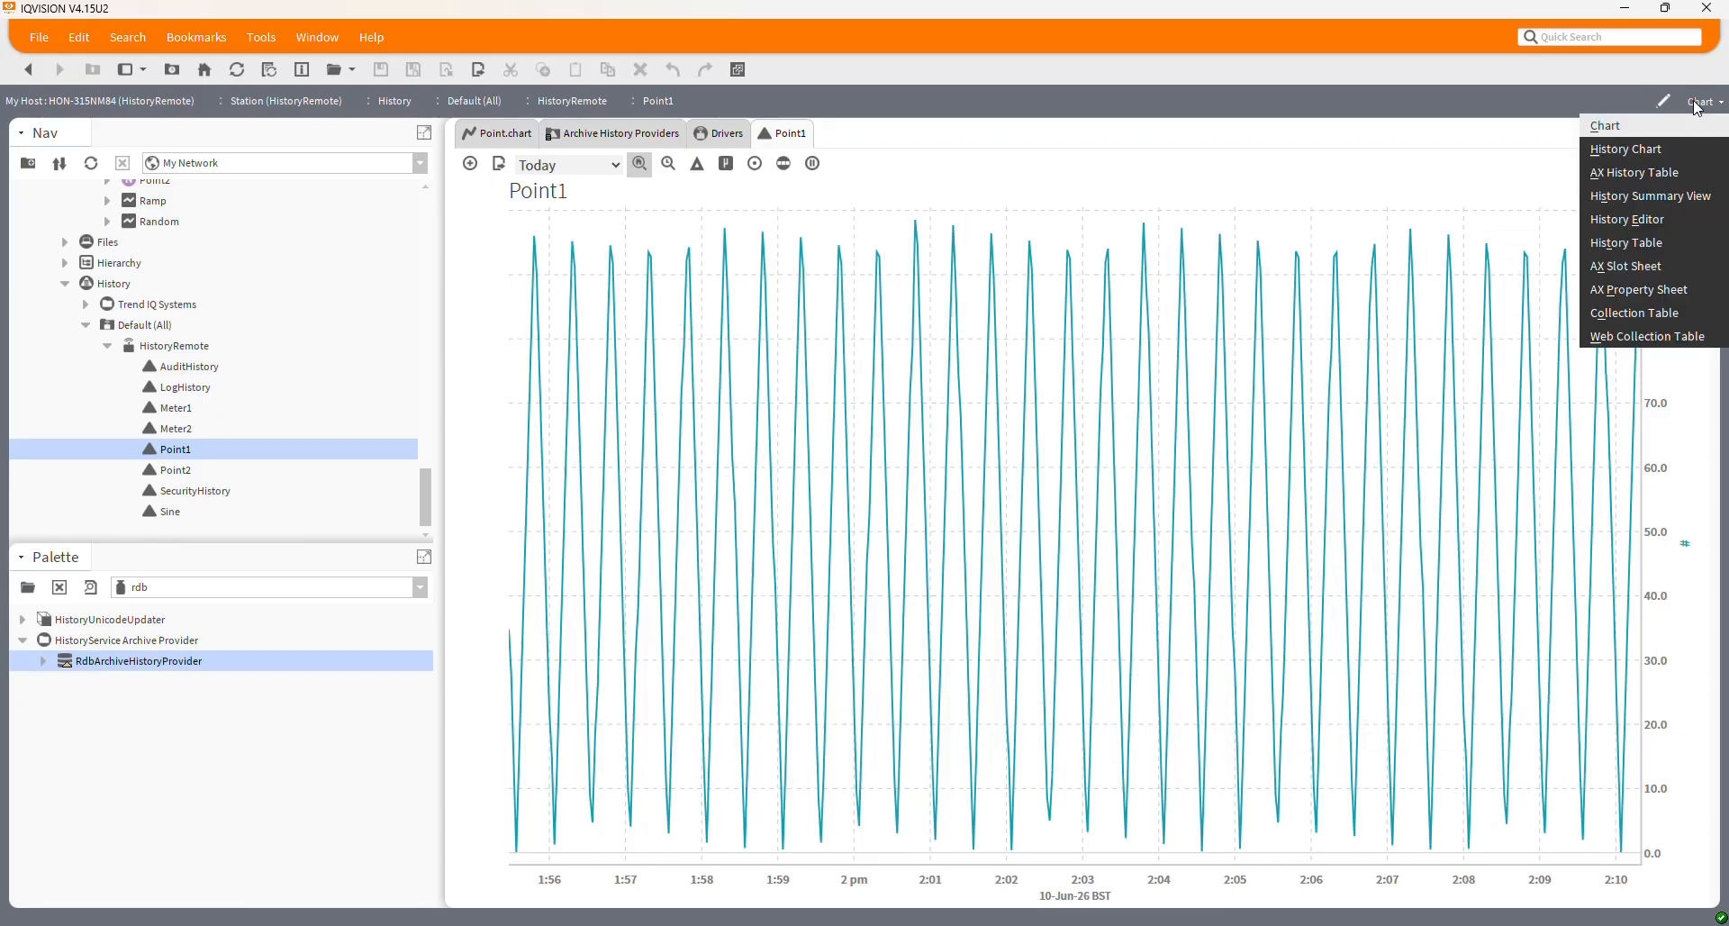
left_click(1637, 173)
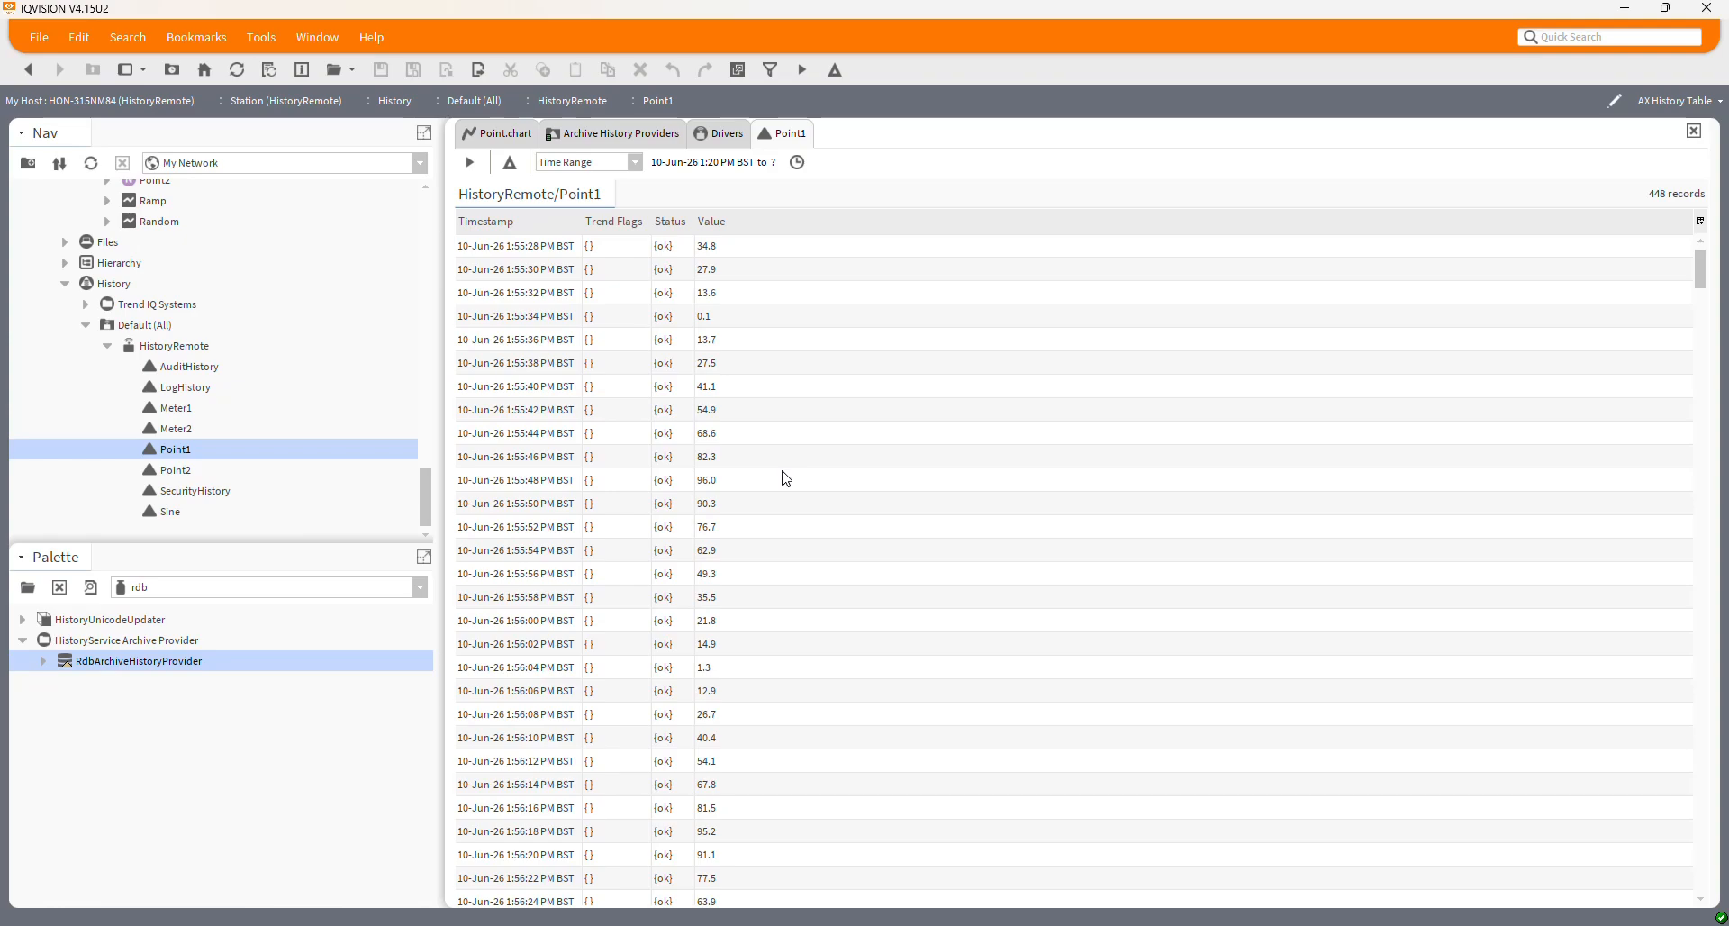
In SSMS, select the top 1000 rows of HISTORYREMOTE_POINT2, returning 311 rows
key("alt+Tab")
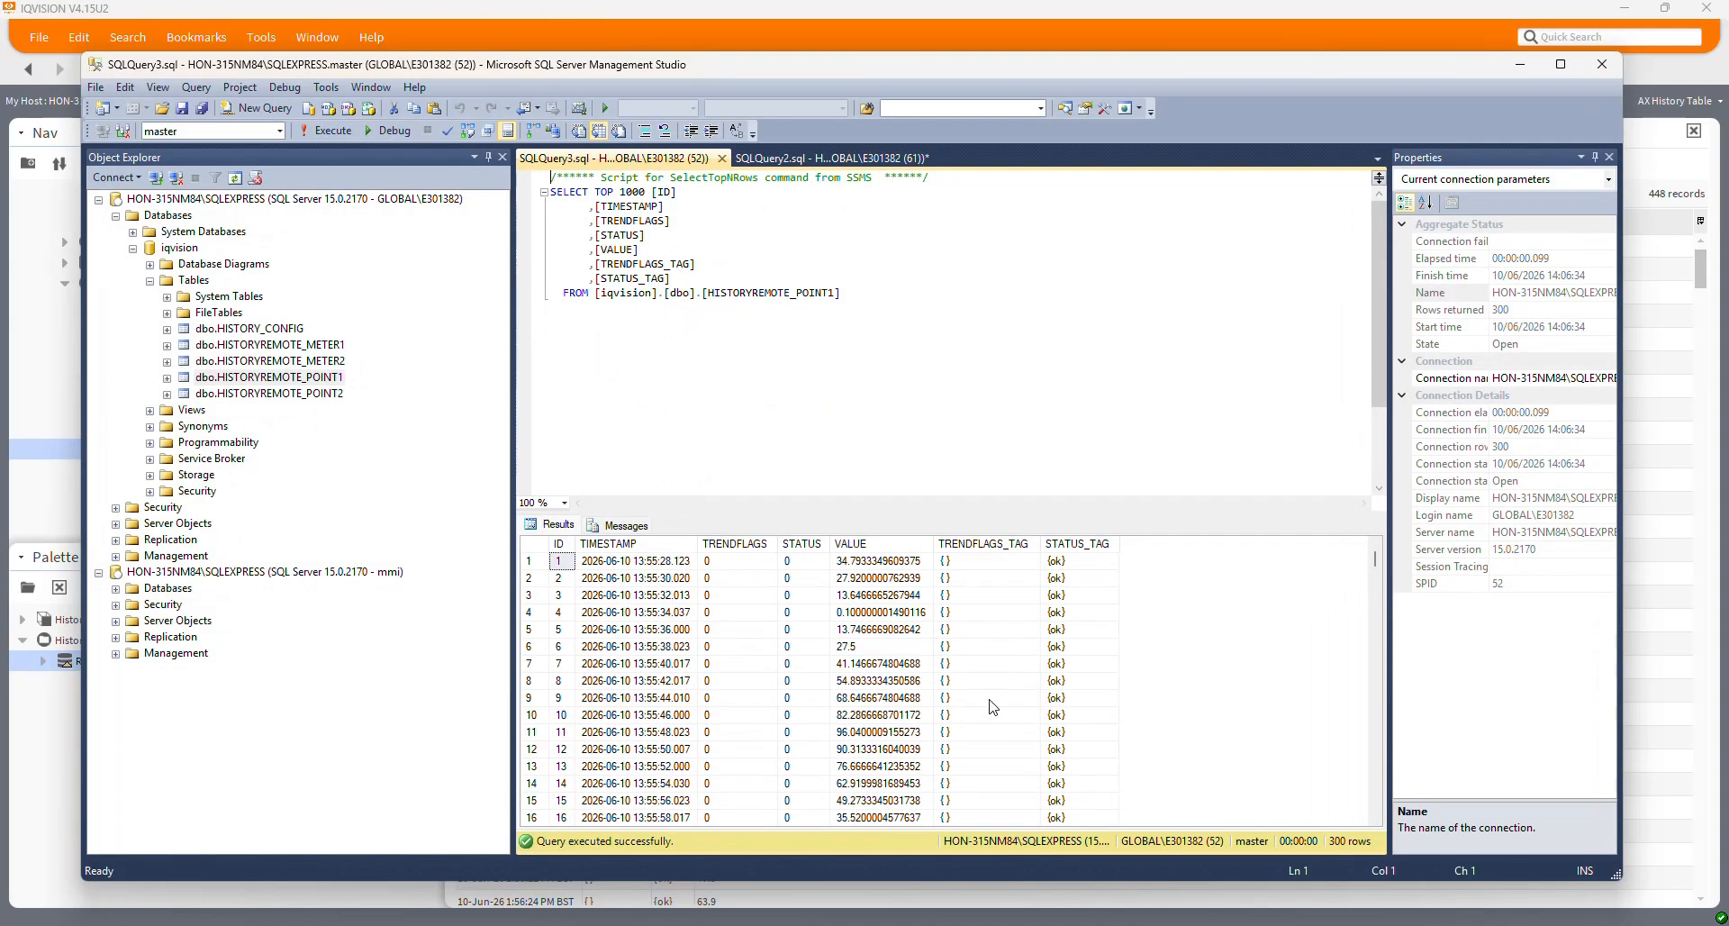
right_click(279, 395)
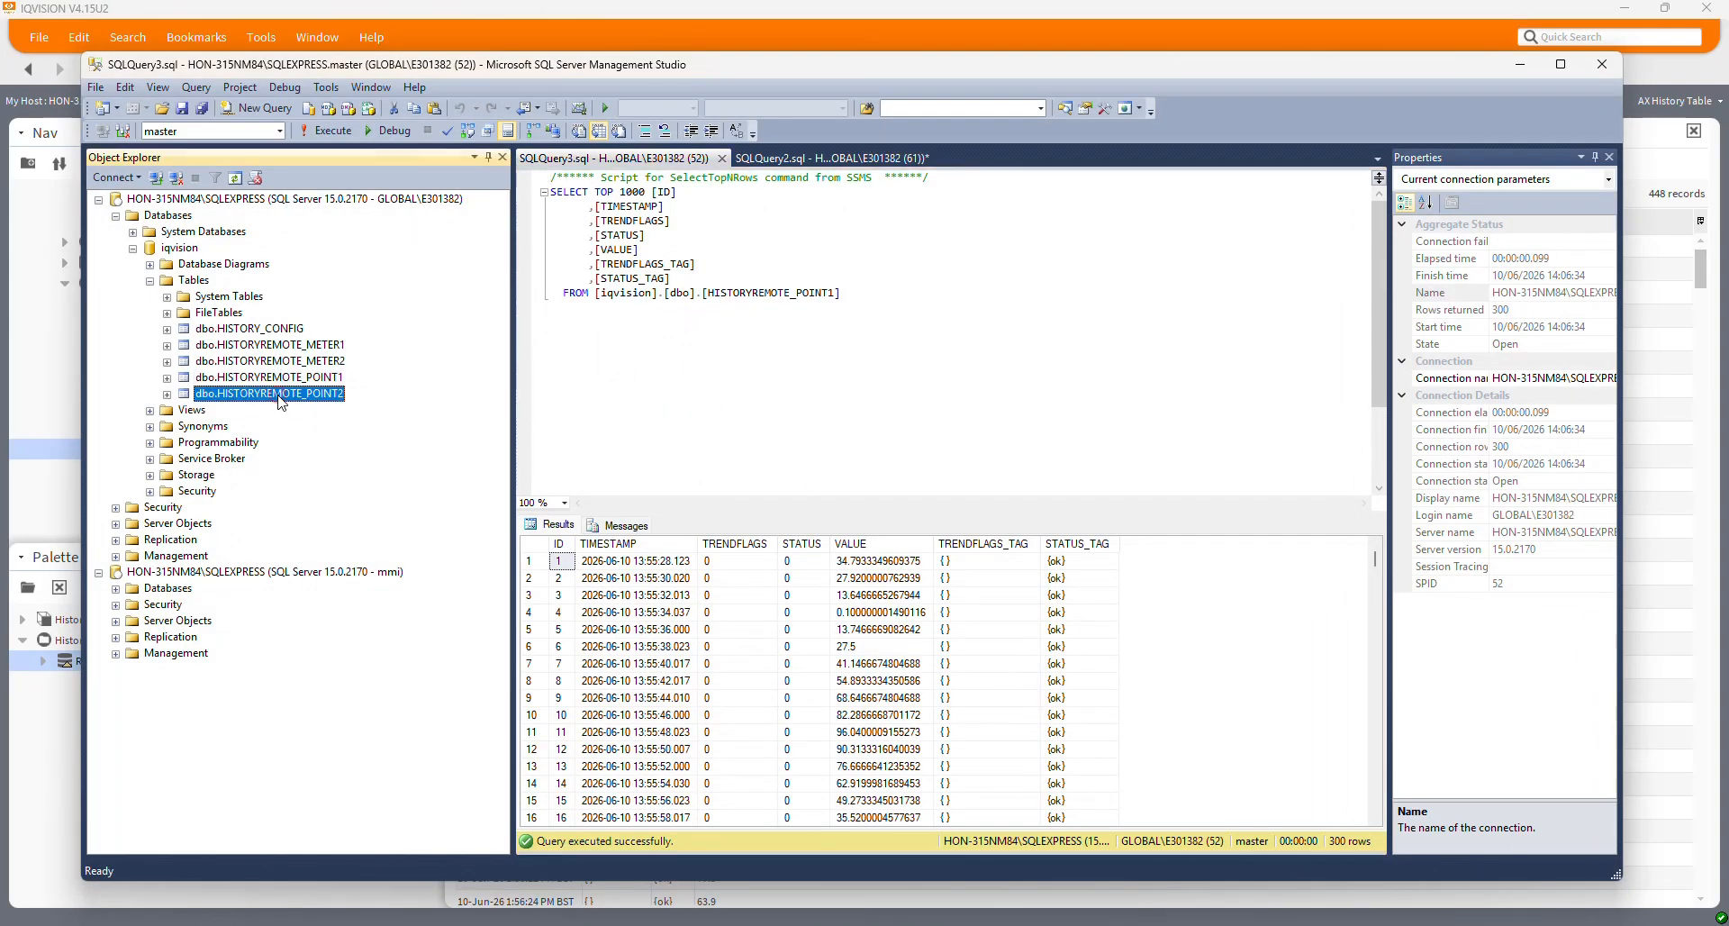
left_click(352, 445)
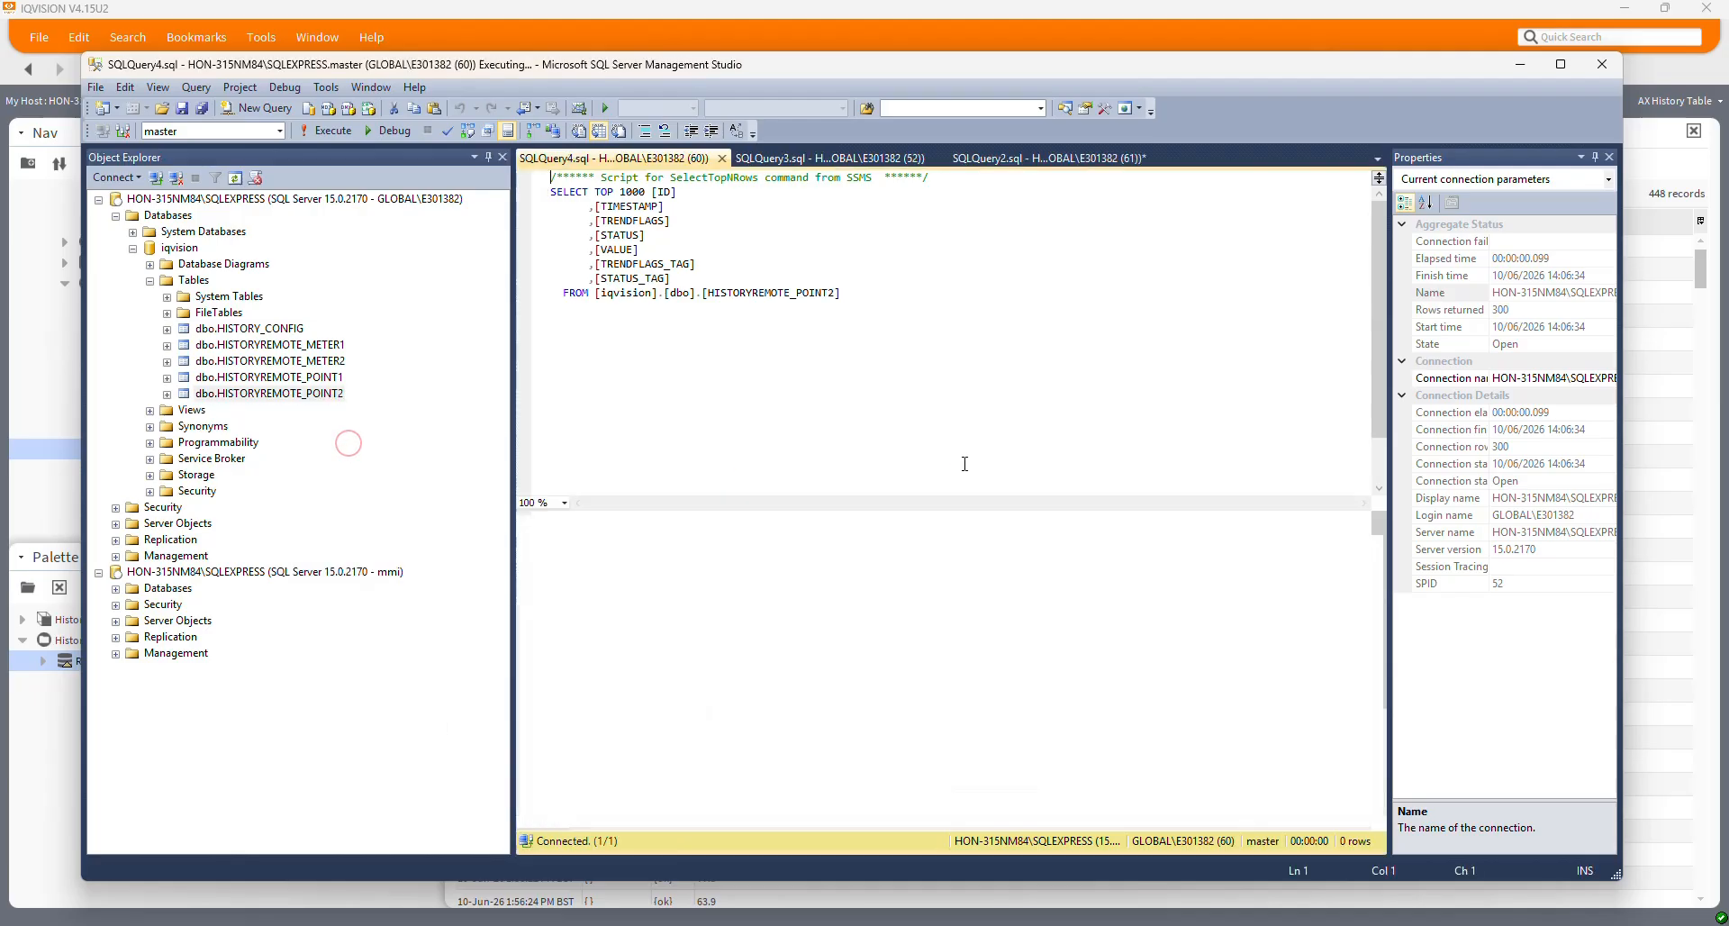
scroll(1376, 353, "down", 2)
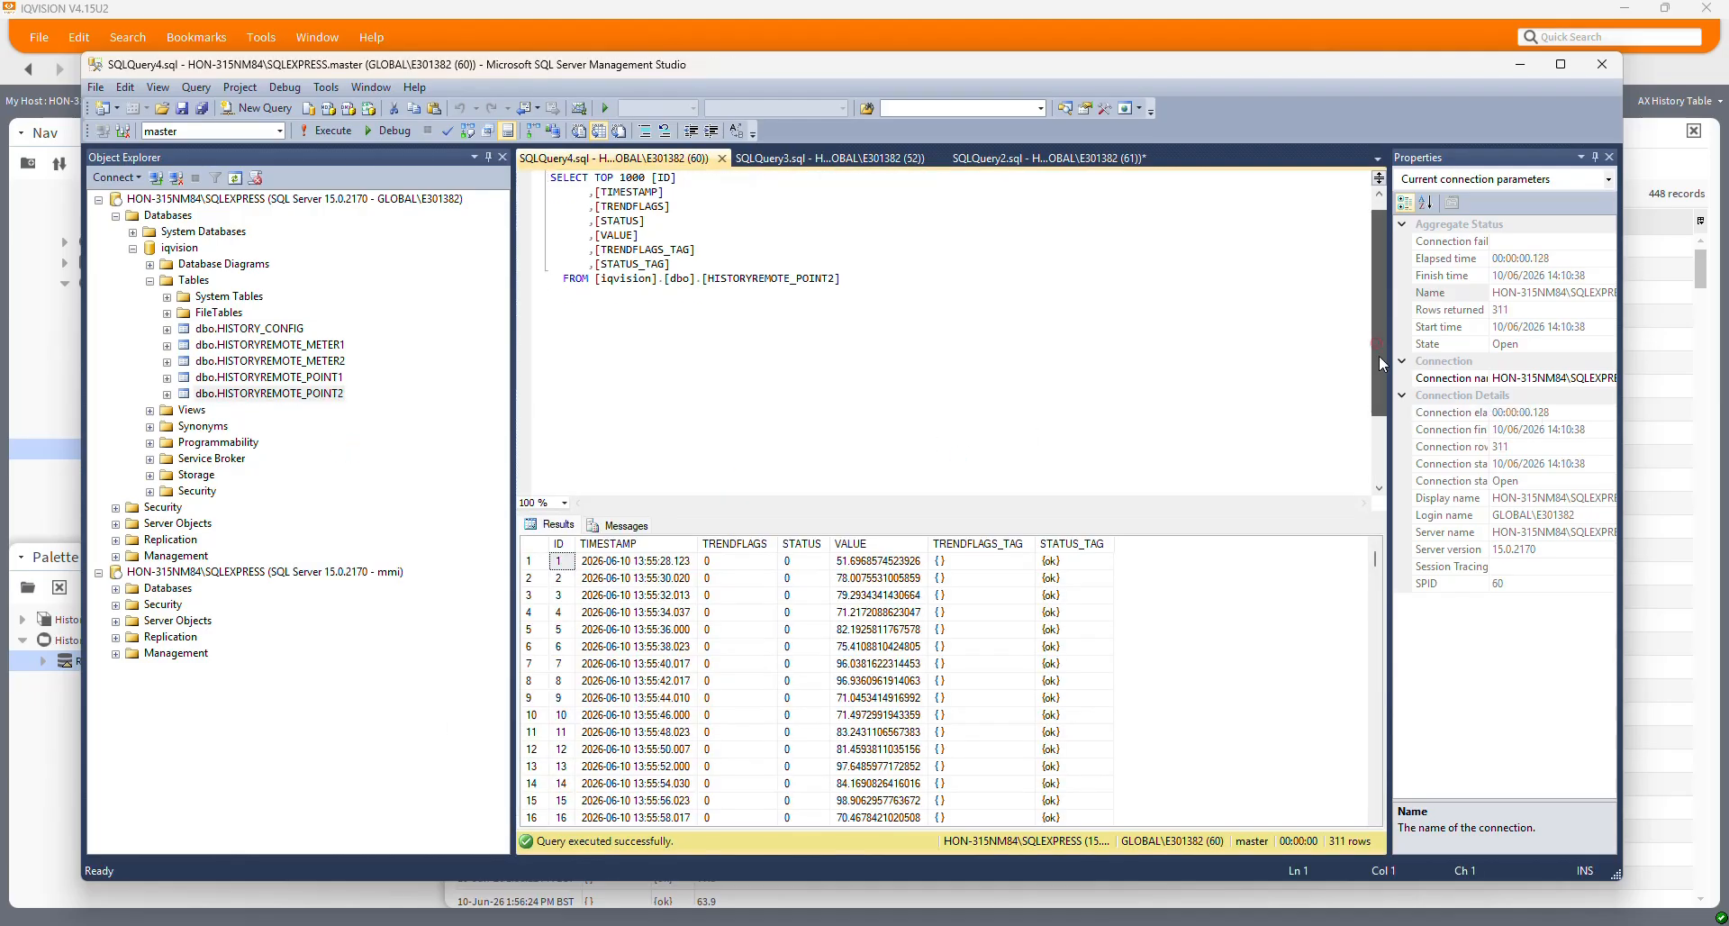
mouse_move(1376, 560)
left_mouse_down()
mouse_move(1392, 830)
mouse_move(1384, 552)
left_mouse_up()
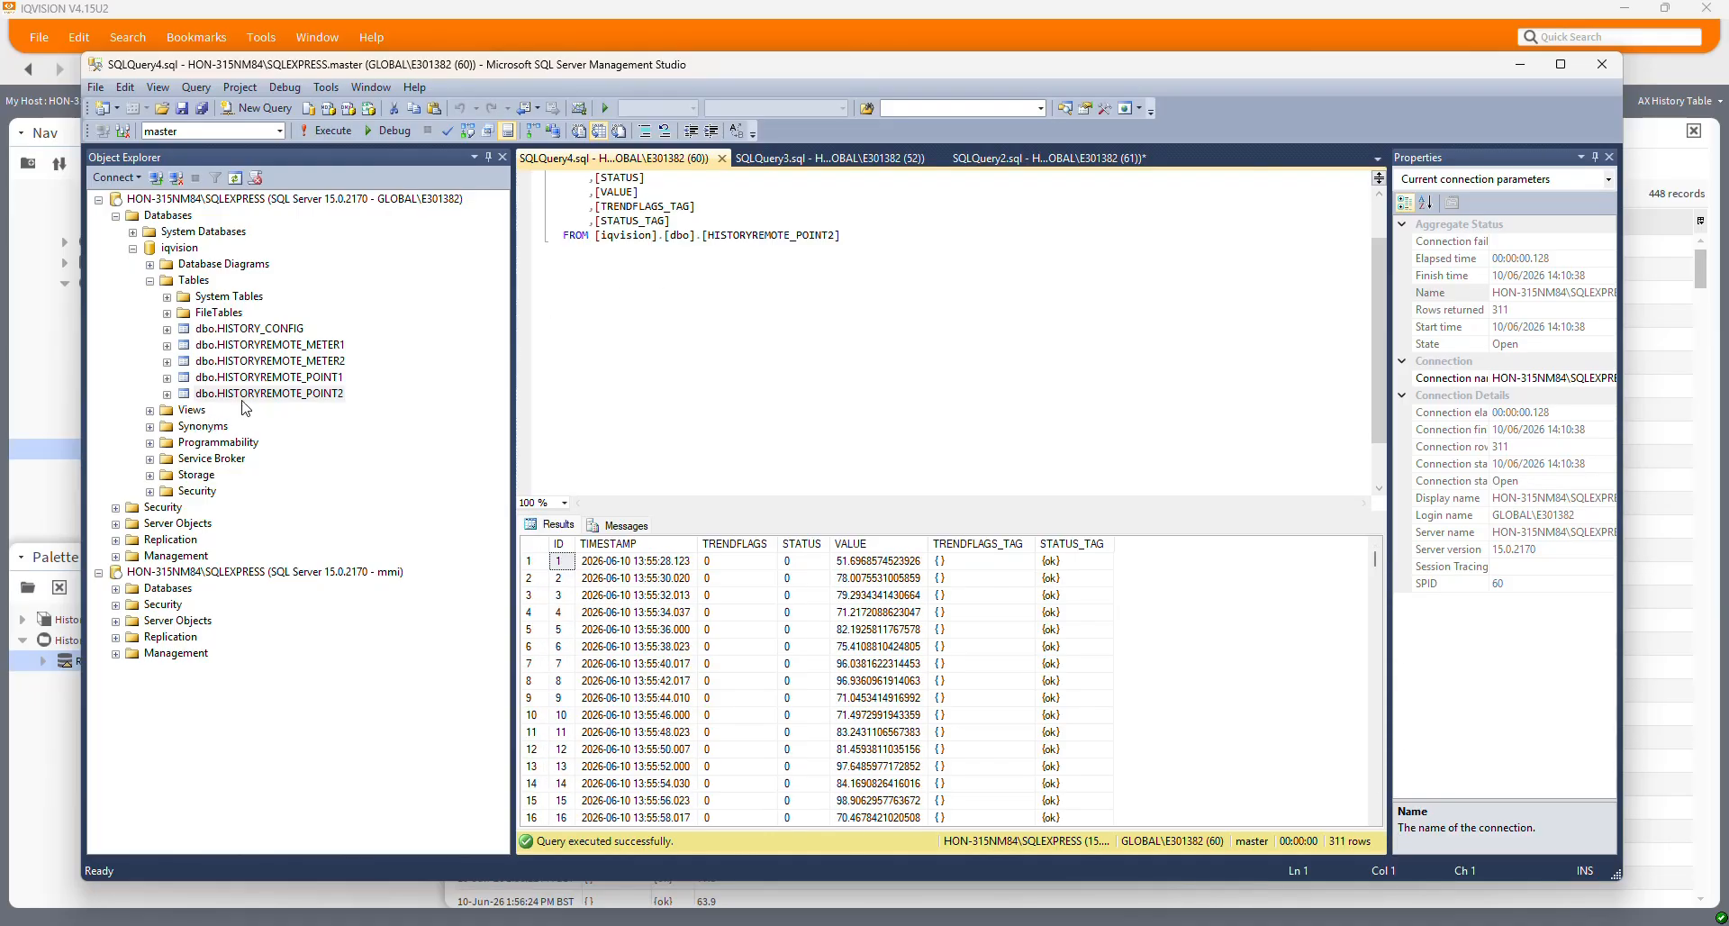